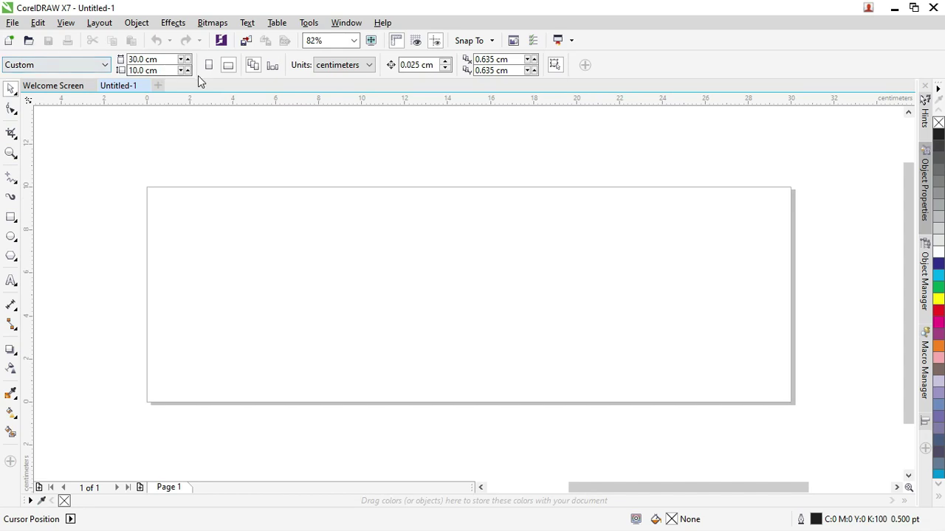
- Set the page units to centimeters and the page dimensions to 30 cm wide by 10 cm high
{"action": "left_click", "coordinate": [359, 67]}
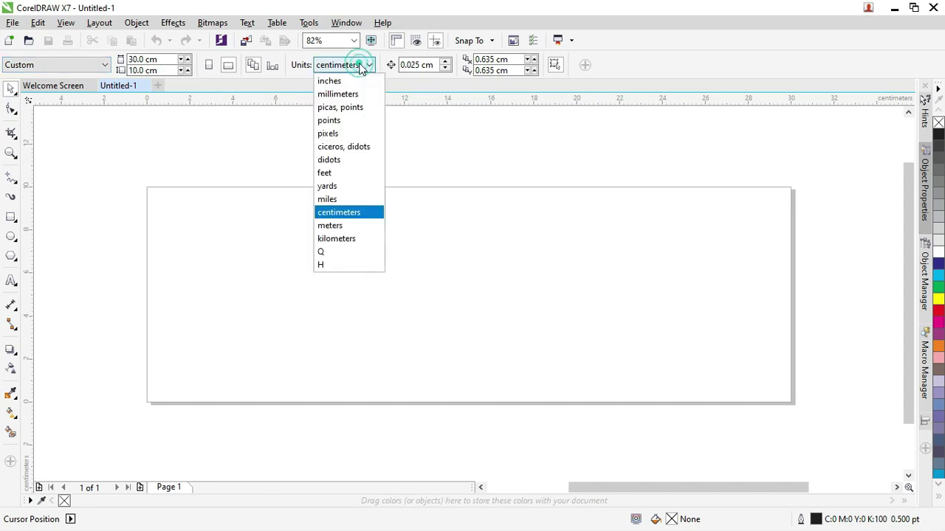
{"action": "left_click", "coordinate": [339, 212]}
{"action": "left_click", "coordinate": [144, 59]}
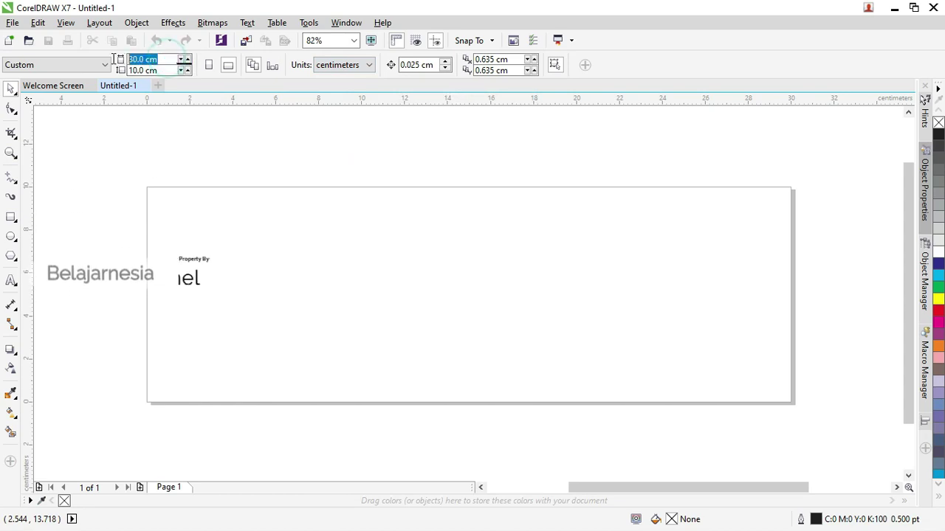
{"action": "left_click", "coordinate": [166, 69]}
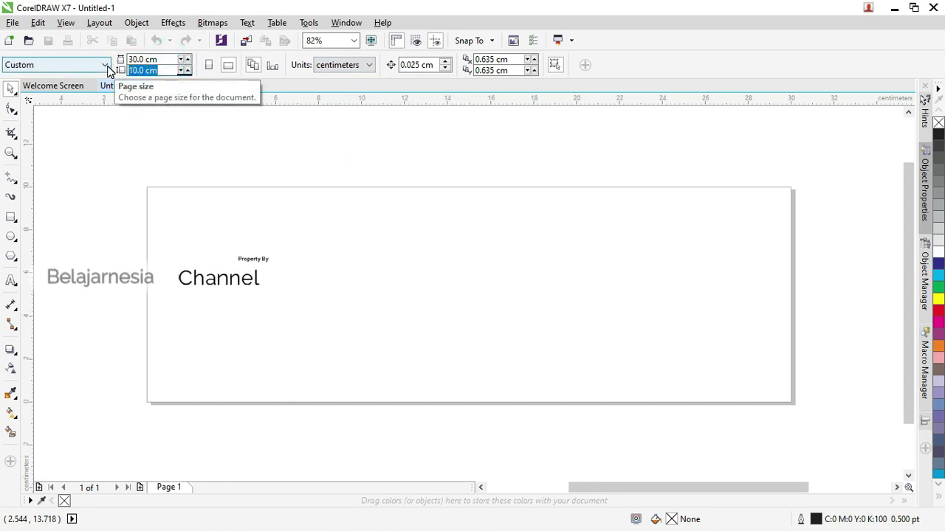
{"action": "left_click", "coordinate": [163, 69]}
{"action": "left_click", "coordinate": [161, 59]}
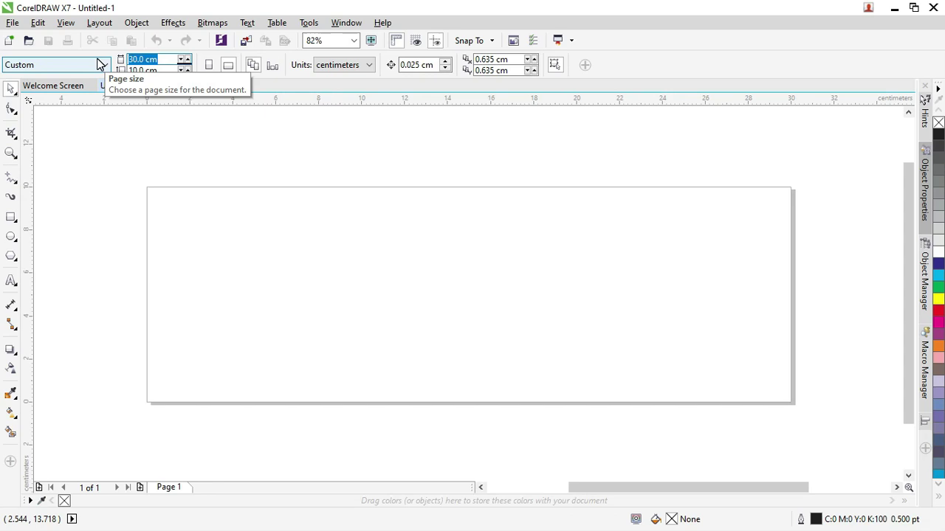
{"action": "key", "text": "Return"}
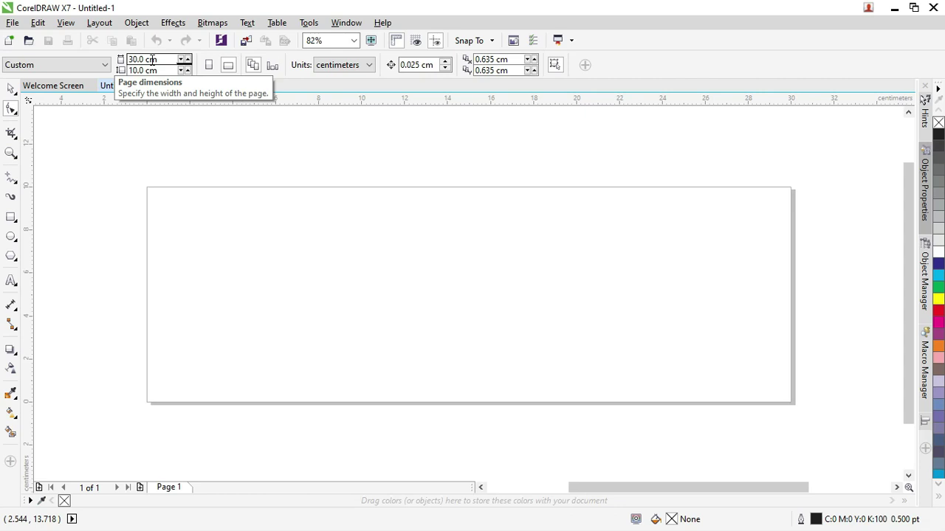
- Create a page-sized rectangle and give it a one-step inside contour offset by about 0.18 cm
{"action": "double_click", "coordinate": [12, 217]}
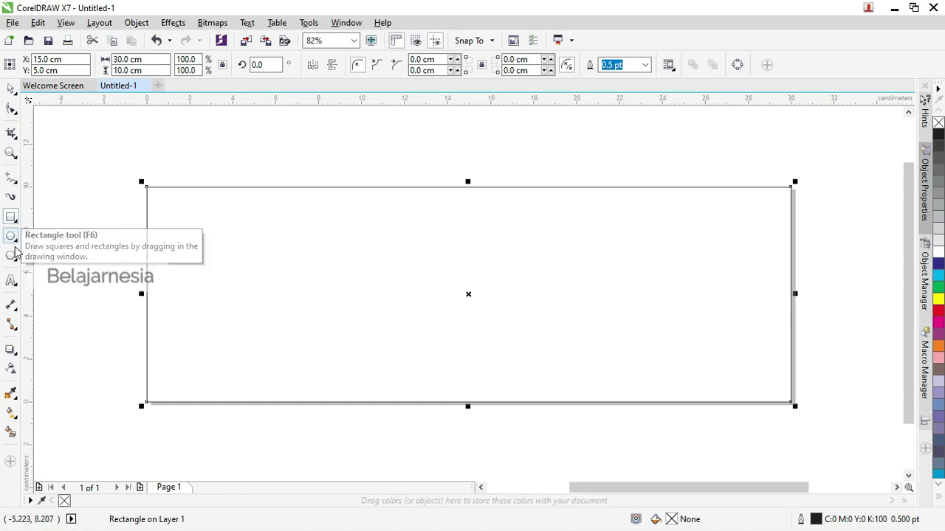
{"action": "left_click", "coordinate": [12, 354]}
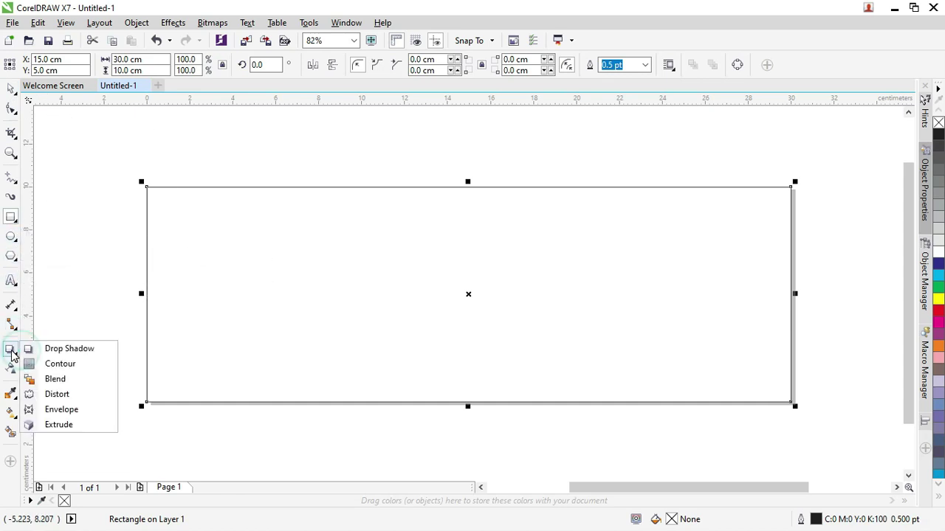
{"action": "left_click", "coordinate": [47, 363]}
{"action": "left_click_drag", "start_coordinate": [198, 200], "coordinate": [197, 197]}
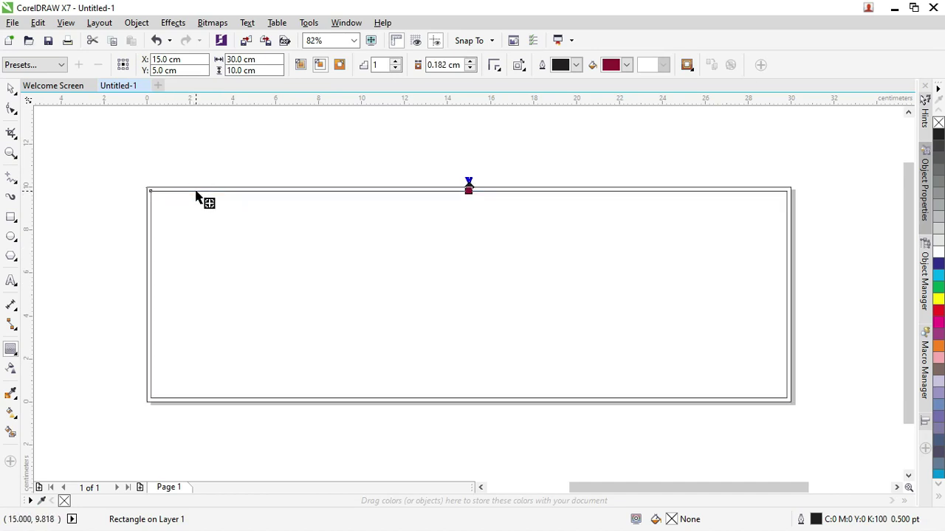
- Break the contour group apart into separate outer and inner rectangles
{"action": "scroll", "coordinate": [196, 198], "scroll_direction": "up", "scroll_amount": 5}
{"action": "right_click", "coordinate": [197, 197]}
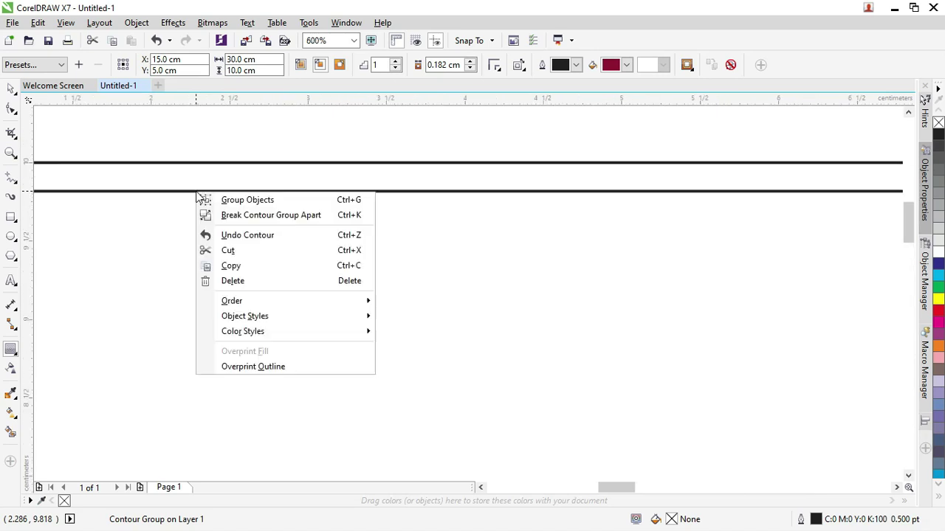
{"action": "left_click", "coordinate": [179, 195]}
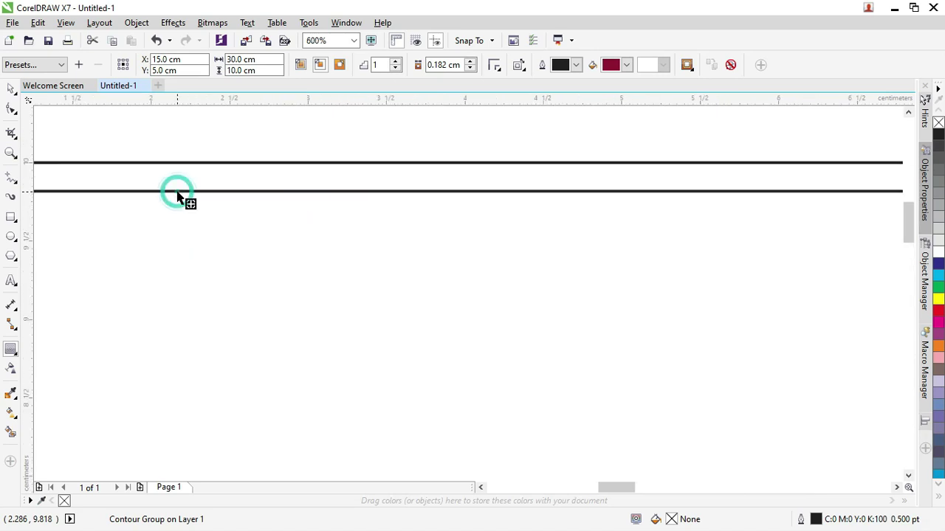
{"action": "scroll", "coordinate": [177, 197], "scroll_direction": "down", "scroll_amount": 3}
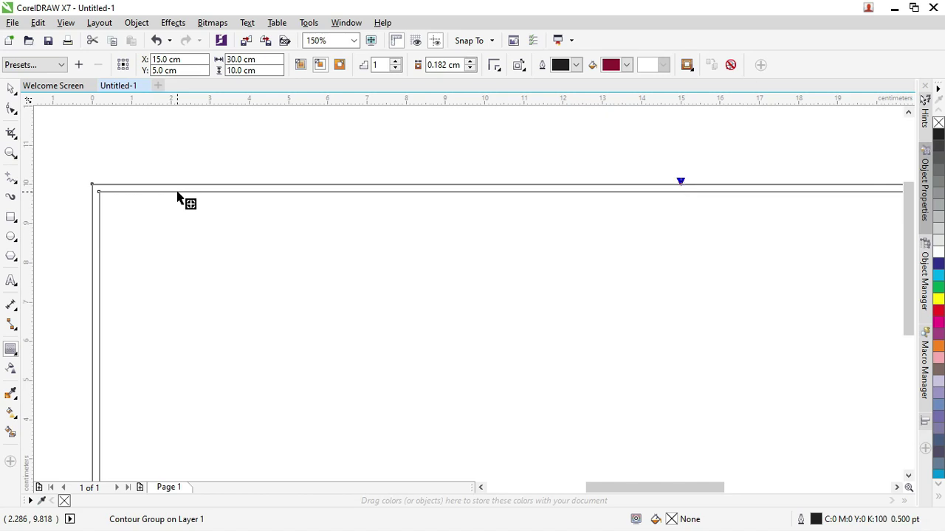
{"action": "right_click", "coordinate": [177, 197]}
{"action": "left_click", "coordinate": [198, 215]}
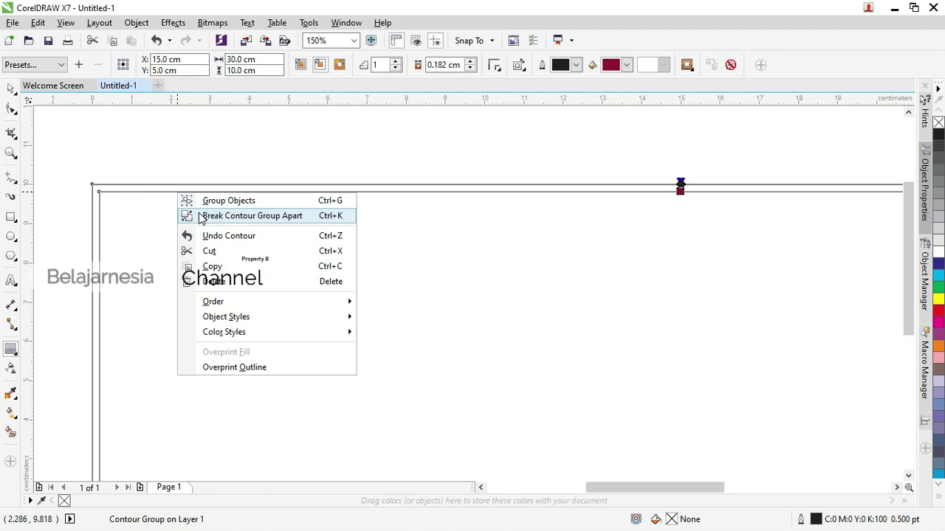
{"action": "left_click", "coordinate": [200, 216]}
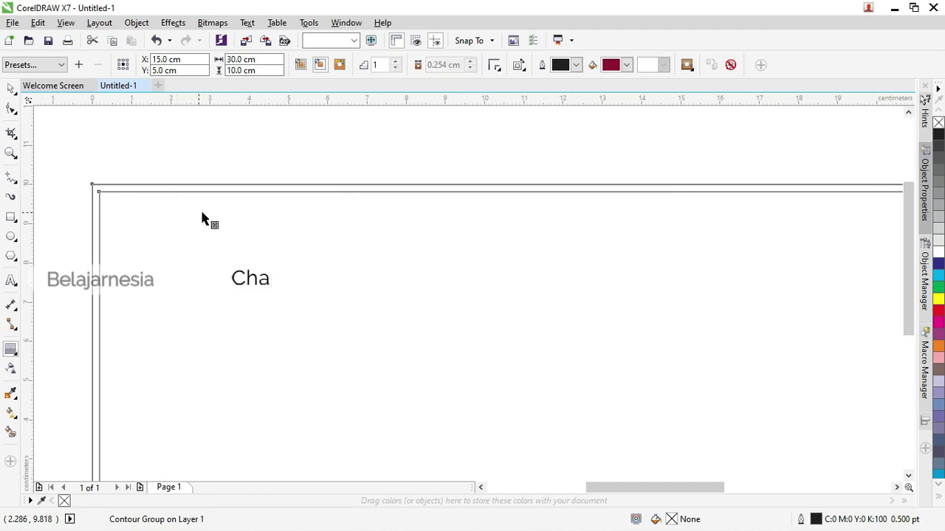
- Fill the outer rectangle with white, remove its outline and lock it in place
{"action": "left_click", "coordinate": [95, 130]}
{"action": "left_click", "coordinate": [123, 185]}
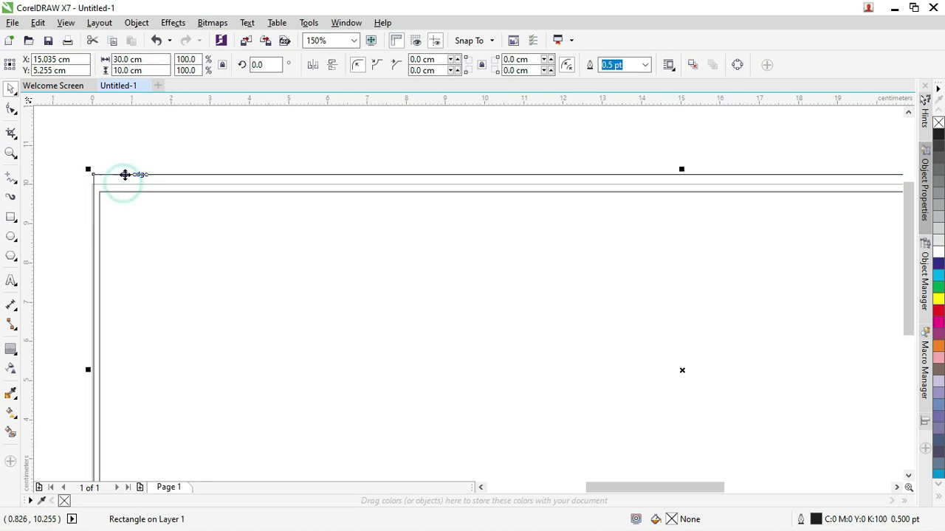
{"action": "left_click", "coordinate": [938, 255]}
{"action": "right_click", "coordinate": [939, 124]}
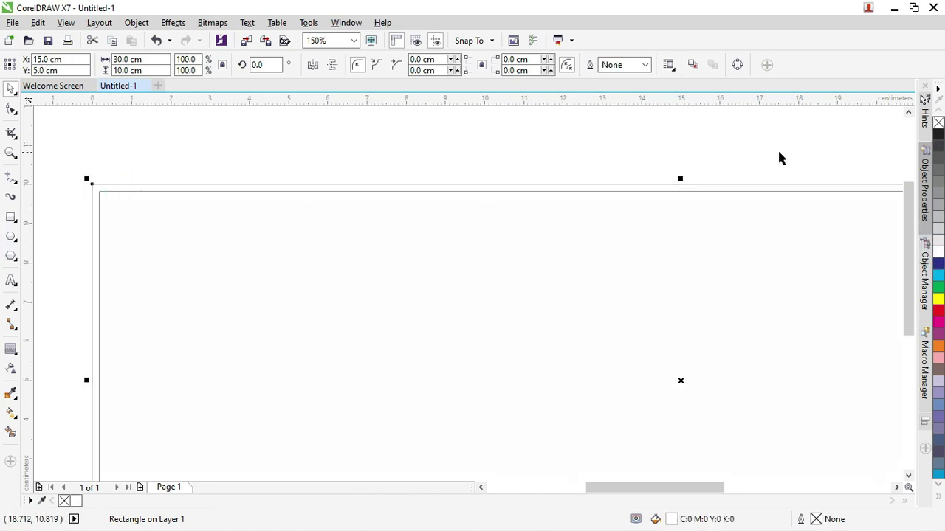
{"action": "right_click", "coordinate": [692, 183]}
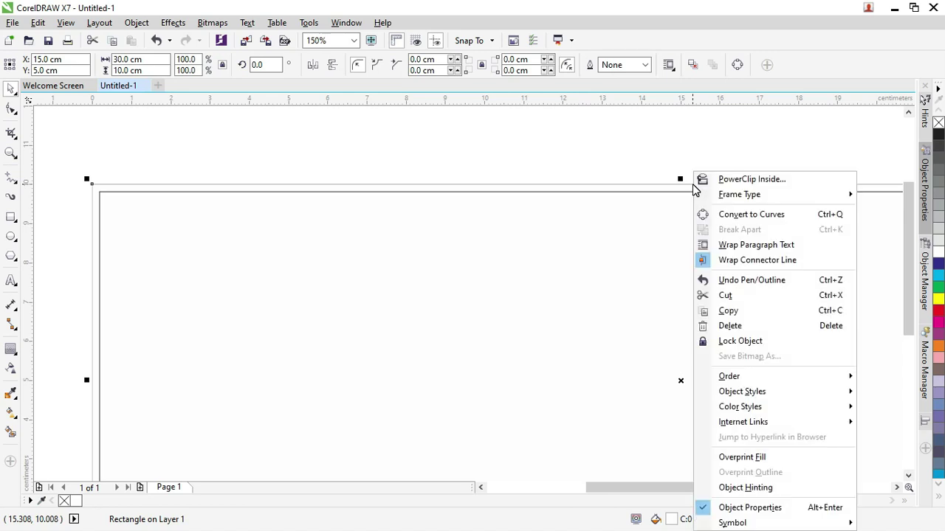
{"action": "left_click", "coordinate": [740, 341]}
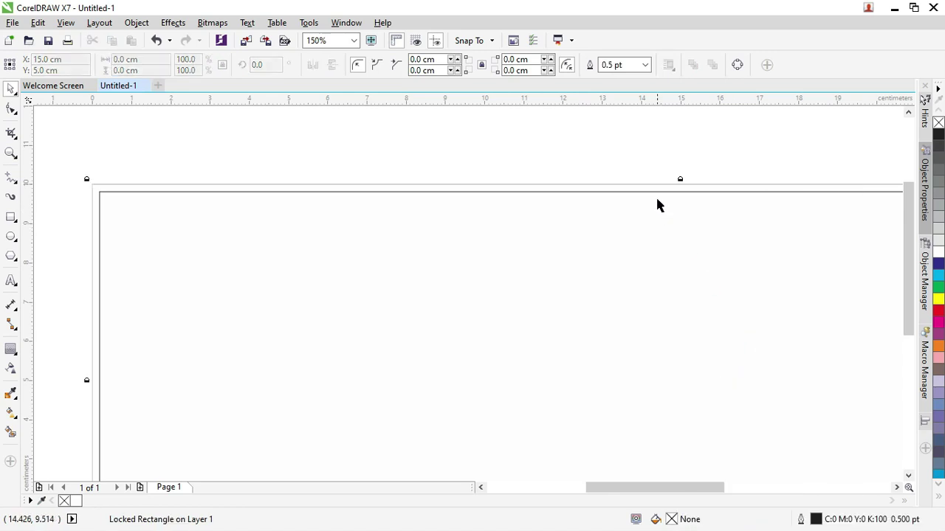
- Fill the inner rectangle with 30% black and remove its outline
{"action": "left_click", "coordinate": [656, 192]}
{"action": "left_click", "coordinate": [938, 219]}
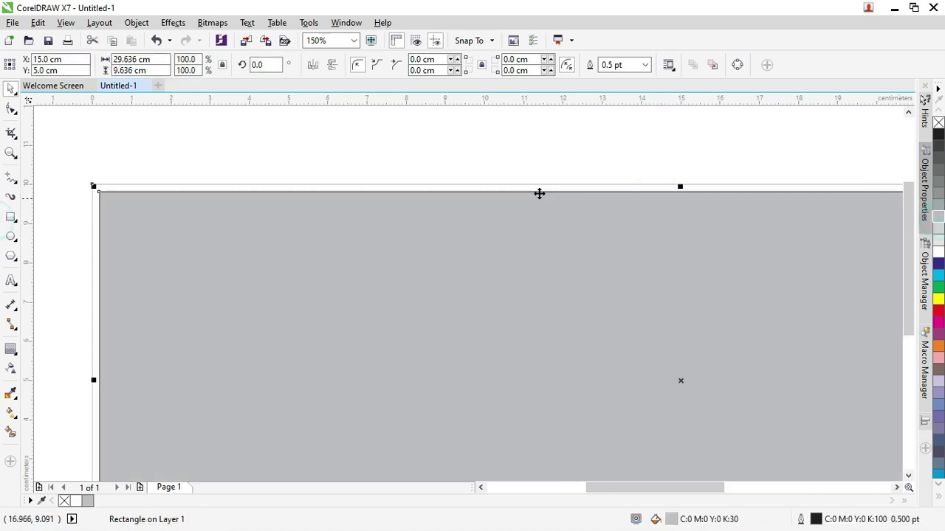
{"action": "scroll", "coordinate": [517, 189], "scroll_direction": "down", "scroll_amount": 2}
{"action": "scroll", "coordinate": [646, 175], "scroll_direction": "up", "scroll_amount": 1}
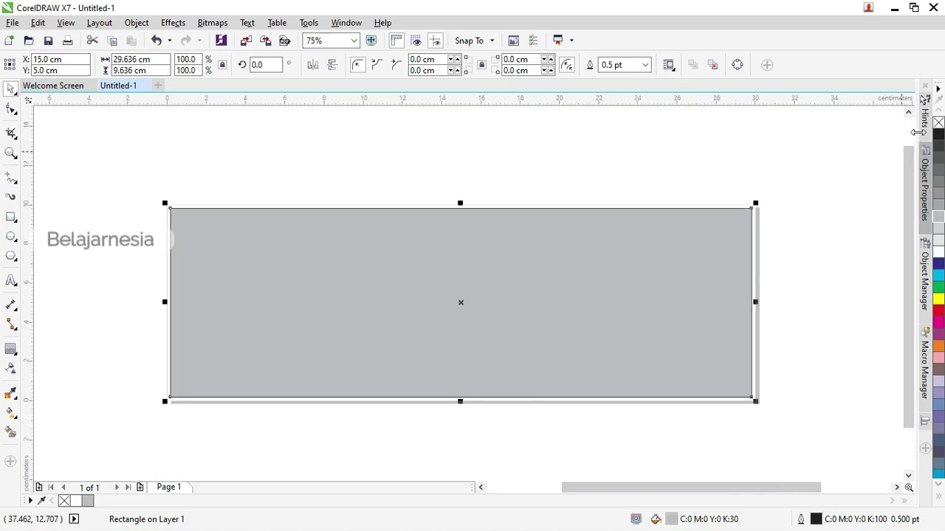
{"action": "right_click", "coordinate": [938, 122]}
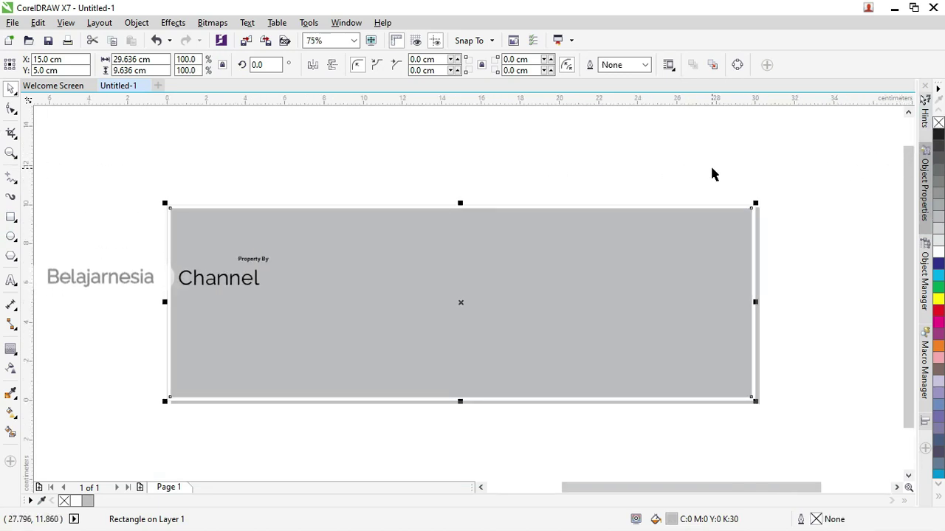
{"action": "left_click", "coordinate": [681, 175]}
{"action": "left_click", "coordinate": [660, 195]}
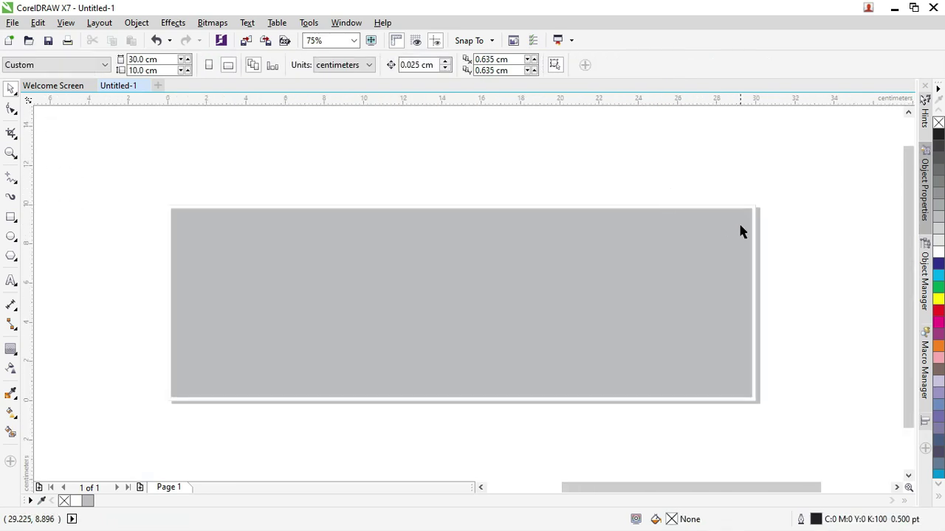
{"action": "scroll", "coordinate": [741, 232], "scroll_direction": "up", "scroll_amount": 5}
{"action": "scroll", "coordinate": [852, 180], "scroll_direction": "down", "scroll_amount": 3}
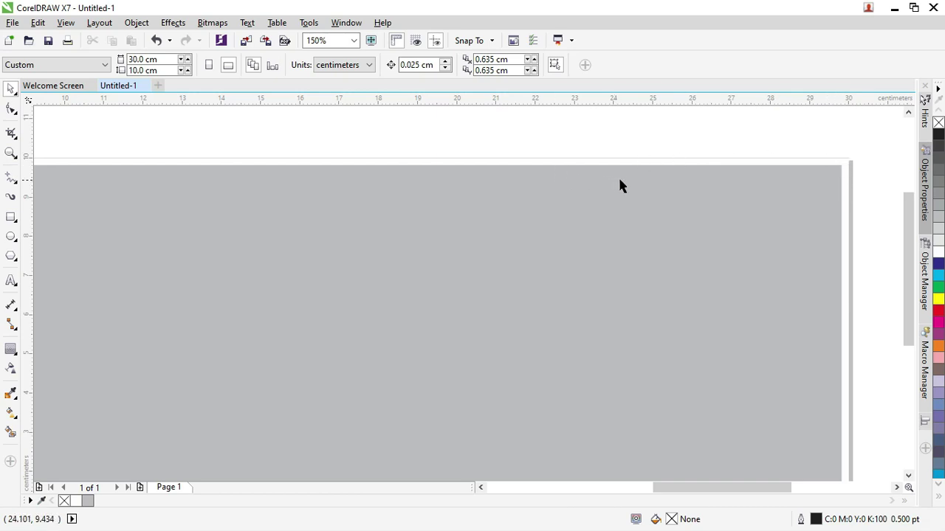
{"action": "scroll", "coordinate": [710, 192], "scroll_direction": "down", "scroll_amount": 1}
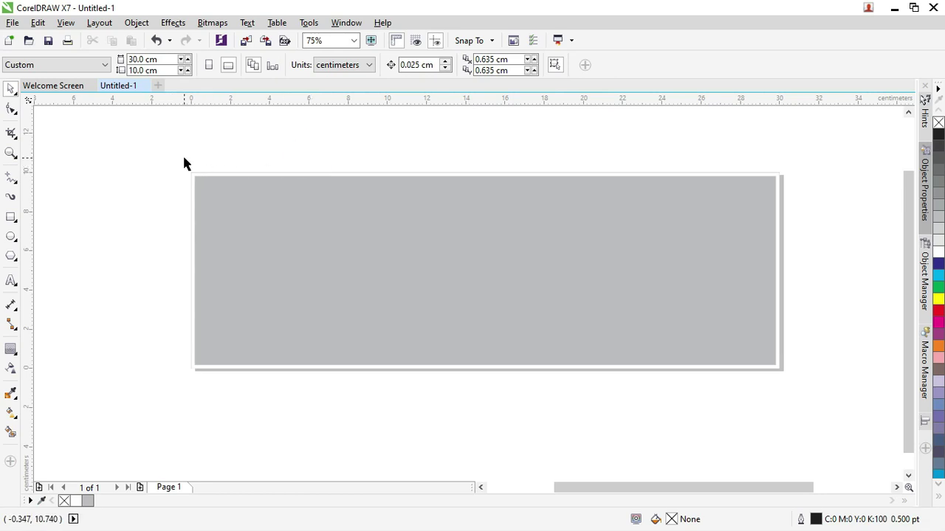
- Switch to the Banner Kue 4 folder in File Explorer and display its contents as large icons
{"action": "key", "text": "alt+Tab"}
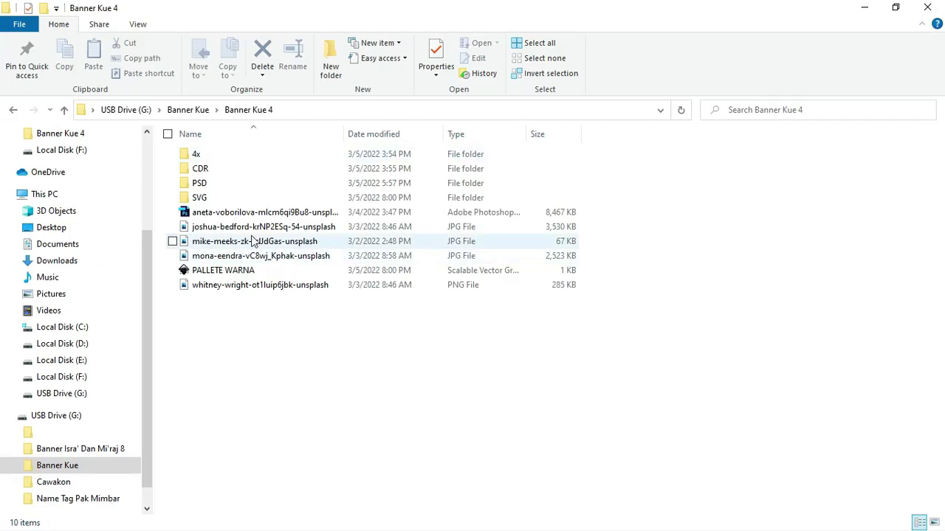
{"action": "left_click", "coordinate": [241, 214]}
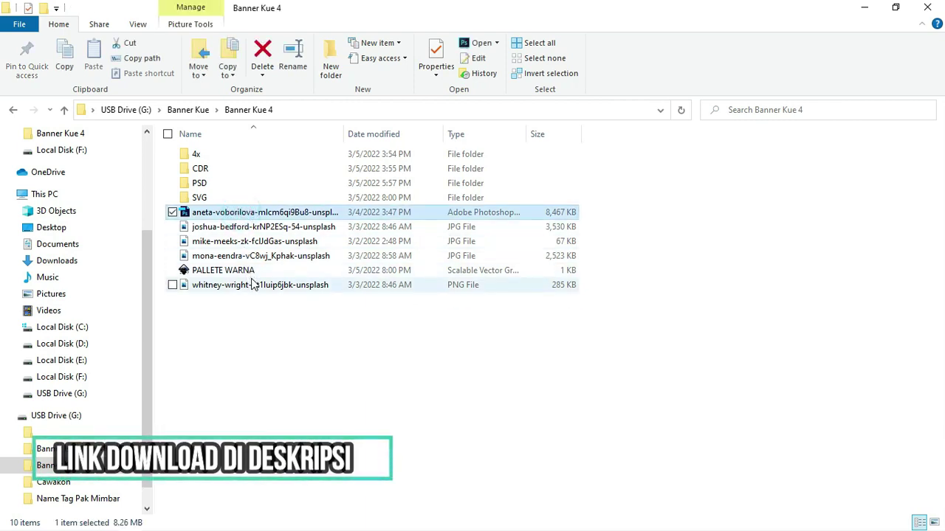
{"action": "right_click", "coordinate": [243, 304]}
{"action": "mouse_move", "coordinate": [298, 320]}
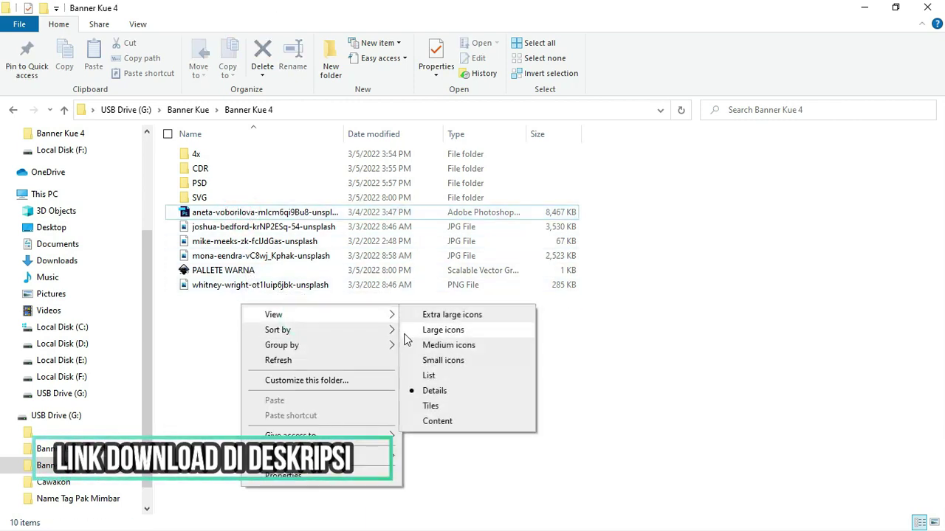
{"action": "left_click", "coordinate": [429, 332]}
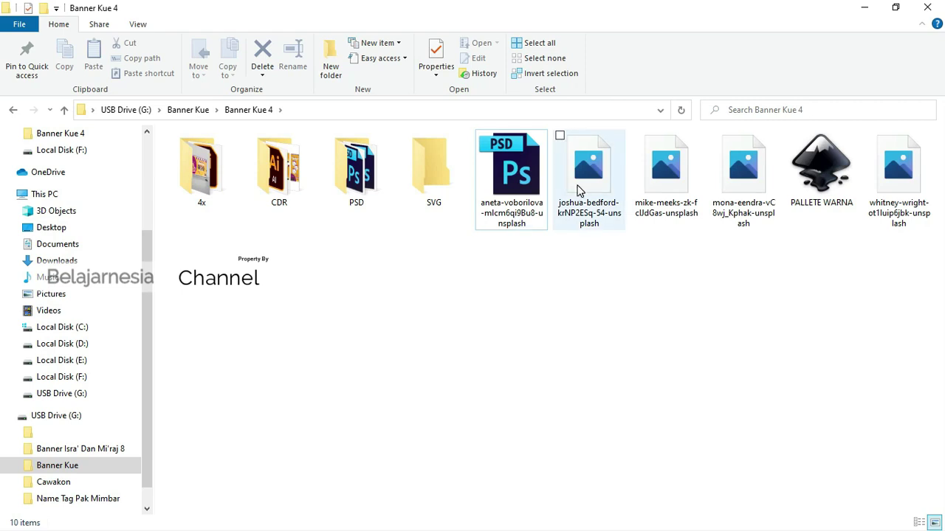
- Import the folder's PSD, photo, PNG and PALLETE WARNA files together into the Untitled-1 document in CorelDRAW
{"action": "left_click", "coordinate": [889, 205], "text": "shift"}
{"action": "left_click_drag", "start_coordinate": [889, 205], "coordinate": [729, 314]}
{"action": "key", "text": "alt+Tab"}
{"action": "left_click_drag", "start_coordinate": [242, 206], "coordinate": [245, 207]}
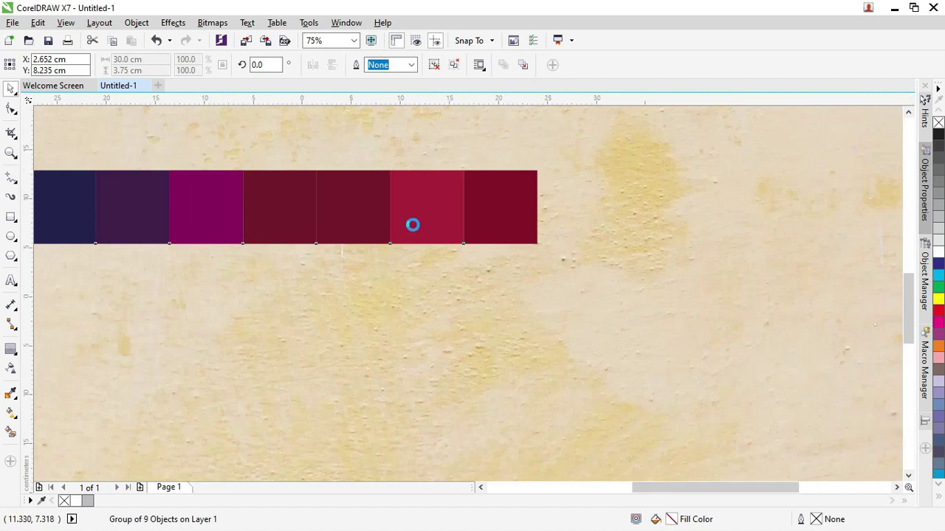
- Move the oversized yellow texture and cookie images off the page to its left
{"action": "scroll", "coordinate": [412, 225], "scroll_direction": "down", "scroll_amount": 3}
{"action": "scroll", "coordinate": [411, 225], "scroll_direction": "down", "scroll_amount": 5}
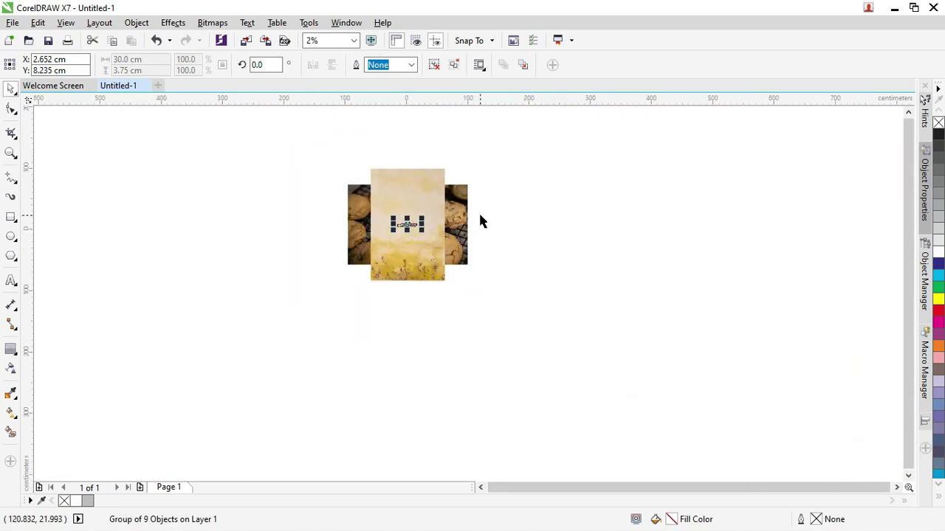
{"action": "left_click", "coordinate": [480, 216]}
{"action": "left_click_drag", "start_coordinate": [422, 212], "coordinate": [235, 211]}
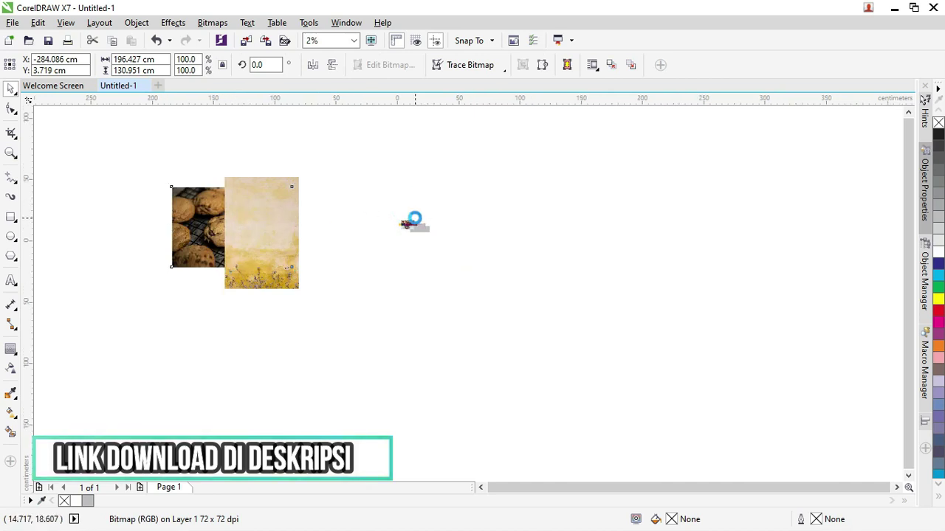
- Scale the cookie and yellow texture images down together to about 7 × 6.2 cm and place them left of the page
{"action": "scroll", "coordinate": [415, 223], "scroll_direction": "up", "scroll_amount": 2}
{"action": "scroll", "coordinate": [308, 333], "scroll_direction": "down", "scroll_amount": 2}
{"action": "left_click_drag", "start_coordinate": [317, 343], "coordinate": [46, 196]}
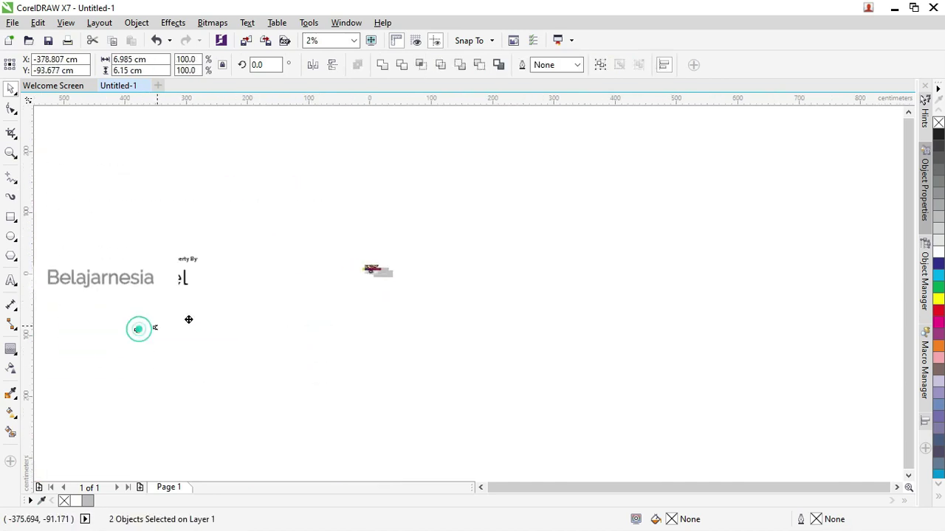
{"action": "scroll", "coordinate": [359, 274], "scroll_direction": "up", "scroll_amount": 10}
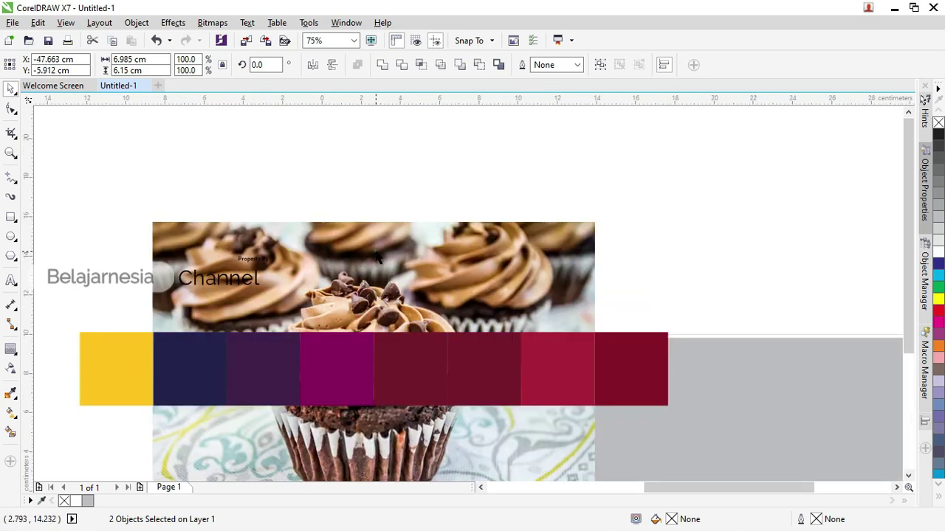
- Move the cupcake photo and the other remaining imported images off the page to its left
{"action": "left_click", "coordinate": [309, 231]}
{"action": "scroll", "coordinate": [308, 231], "scroll_direction": "down", "scroll_amount": 4}
{"action": "left_click_drag", "start_coordinate": [310, 244], "coordinate": [231, 273]}
{"action": "left_click", "coordinate": [317, 247]}
{"action": "left_click_drag", "start_coordinate": [317, 247], "coordinate": [238, 260]}
{"action": "left_click", "coordinate": [313, 232]}
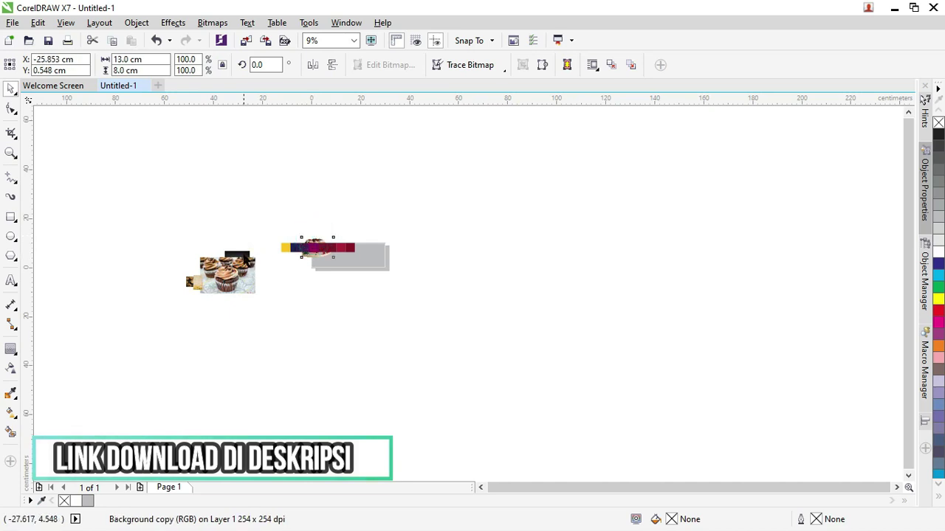
- Move the color palette group above the page and scale it down to about 7.1 cm wide
{"action": "scroll", "coordinate": [342, 248], "scroll_direction": "up", "scroll_amount": 2}
{"action": "scroll", "coordinate": [342, 247], "scroll_direction": "up", "scroll_amount": 2}
{"action": "left_click_drag", "start_coordinate": [342, 258], "coordinate": [458, 225]}
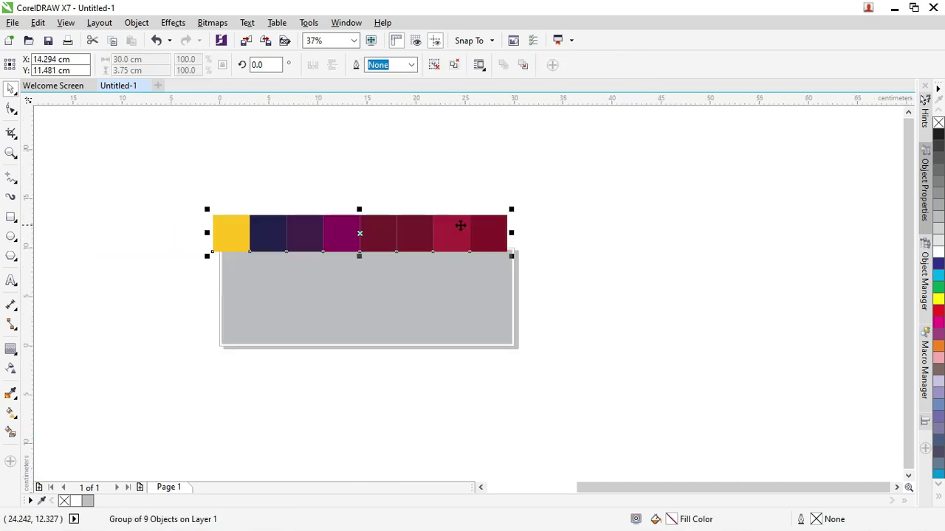
{"action": "left_click_drag", "start_coordinate": [508, 260], "coordinate": [437, 235]}
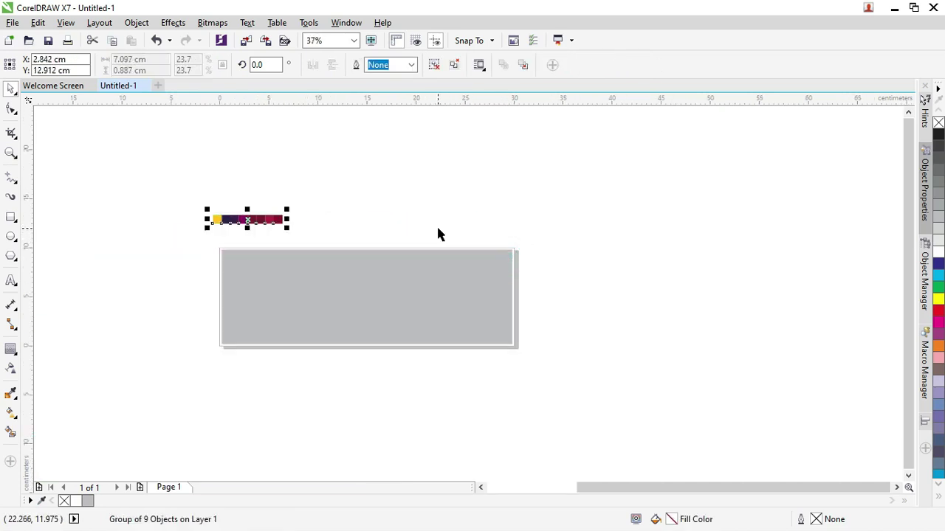
- Move the color palette group to just above the banner, at about X 17.1, Y 11.1 cm
{"action": "left_click_drag", "start_coordinate": [279, 218], "coordinate": [407, 237]}
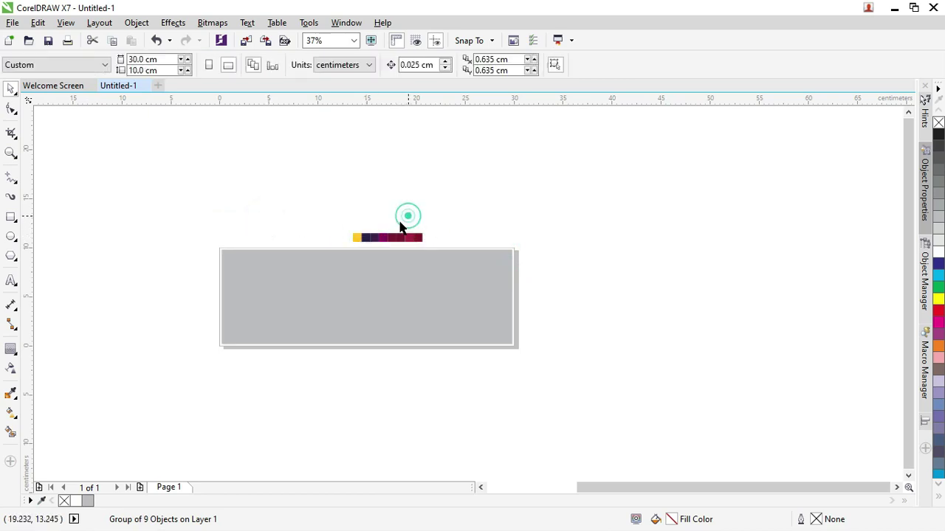
{"action": "left_click", "coordinate": [407, 217]}
{"action": "scroll", "coordinate": [370, 248], "scroll_direction": "up", "scroll_amount": 2}
{"action": "left_click", "coordinate": [370, 248]}
{"action": "scroll", "coordinate": [382, 194], "scroll_direction": "down", "scroll_amount": 2}
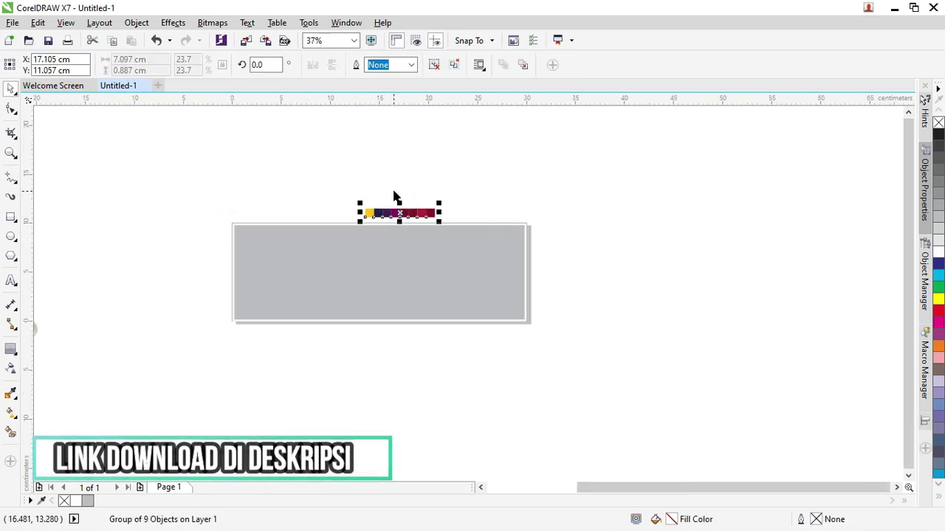
- Center the color palette group horizontally on the grey background rectangle
{"action": "right_click", "coordinate": [401, 259]}
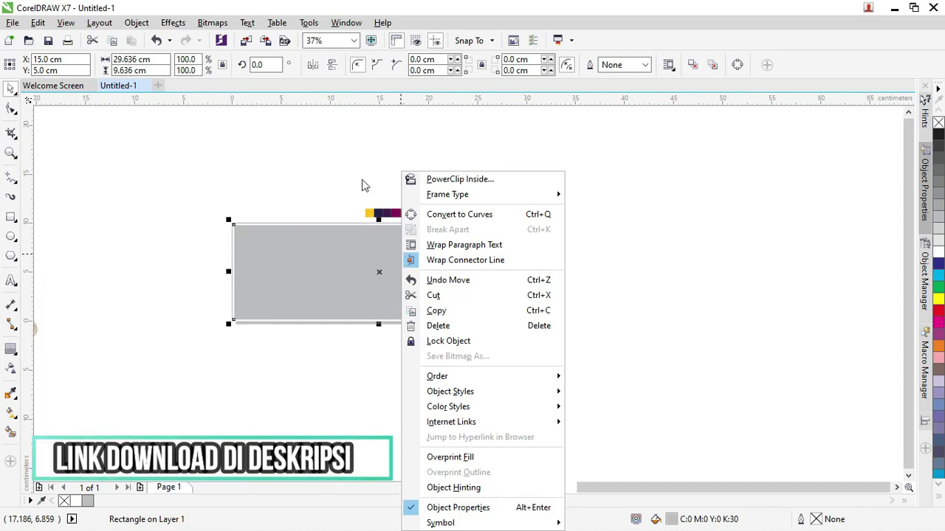
{"action": "left_click", "coordinate": [359, 177]}
{"action": "left_click", "coordinate": [407, 212]}
{"action": "left_click", "coordinate": [394, 249], "text": "shift"}
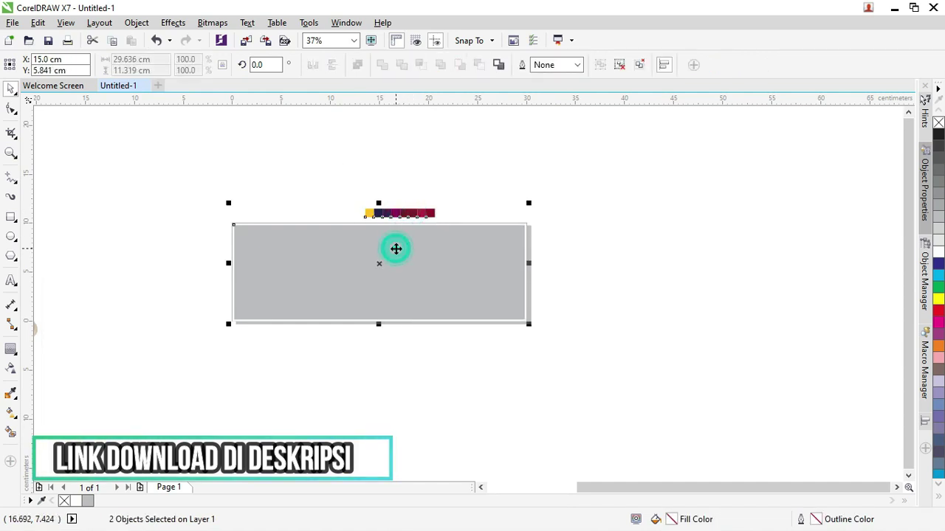
{"action": "left_click", "coordinate": [346, 174]}
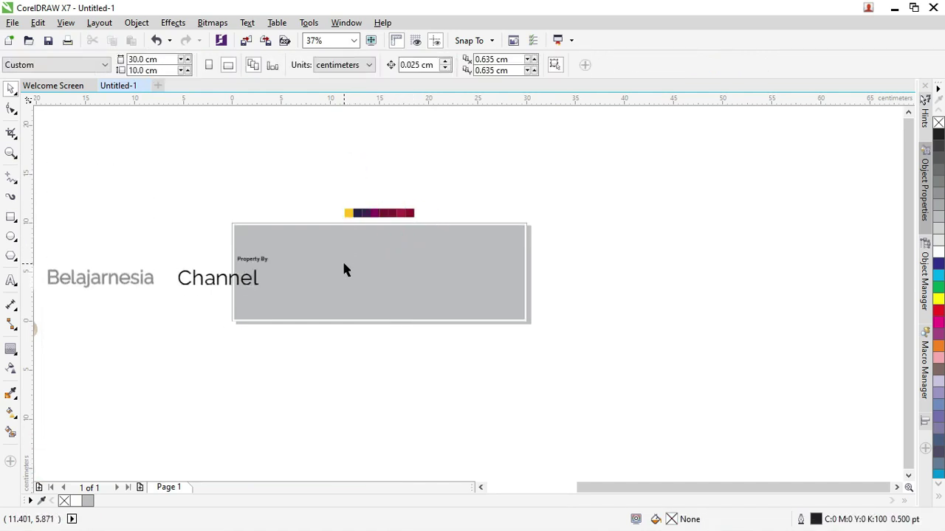
{"action": "scroll", "coordinate": [295, 244], "scroll_direction": "up", "scroll_amount": 1}
{"action": "scroll", "coordinate": [295, 244], "scroll_direction": "down", "scroll_amount": 1}
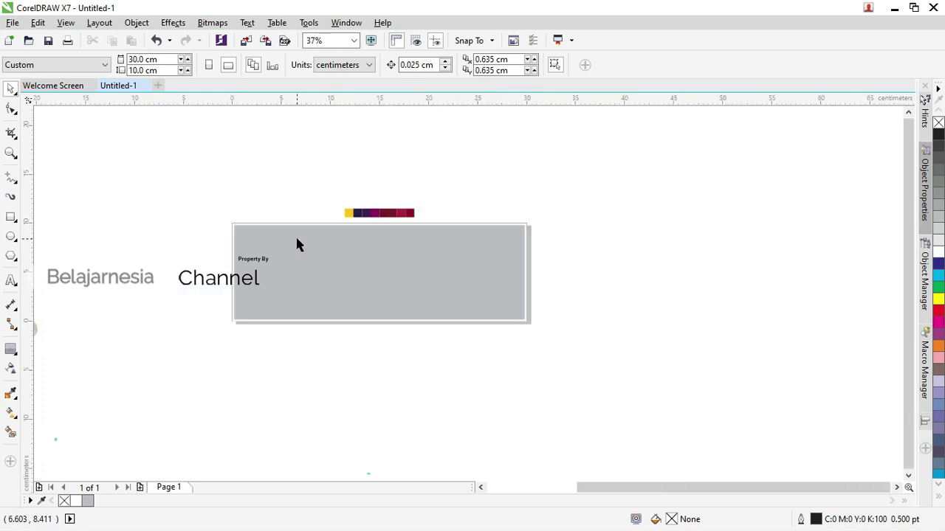
- Draw a circle about 12.45 cm in diameter overlapping the left end of the grey background
{"action": "scroll", "coordinate": [255, 244], "scroll_direction": "up", "scroll_amount": 1}
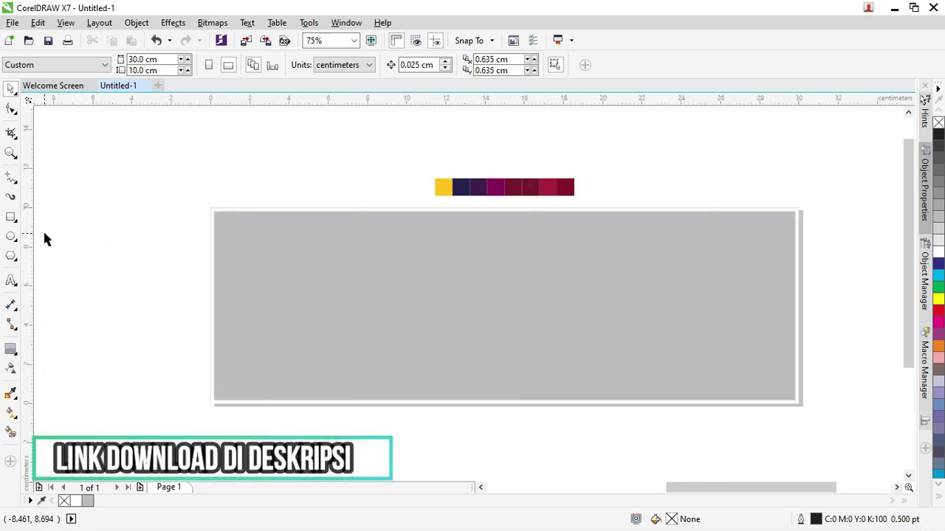
{"action": "left_click", "coordinate": [11, 236]}
{"action": "left_click_drag", "start_coordinate": [140, 193], "coordinate": [276, 359]}
{"action": "key", "text": "ctrl+z"}
{"action": "left_click_drag", "start_coordinate": [169, 192], "coordinate": [417, 406]}
{"action": "left_click", "coordinate": [9, 88]}
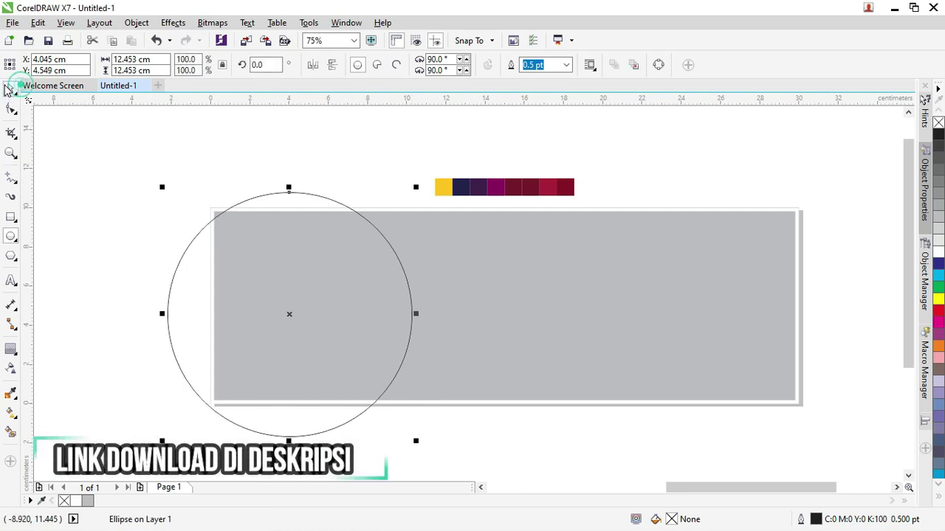
- Shift the large circle further past the banner's left edge, centered at about X 2.7, Y 4.6 cm
{"action": "left_click", "coordinate": [67, 131]}
{"action": "left_click_drag", "start_coordinate": [344, 209], "coordinate": [312, 200]}
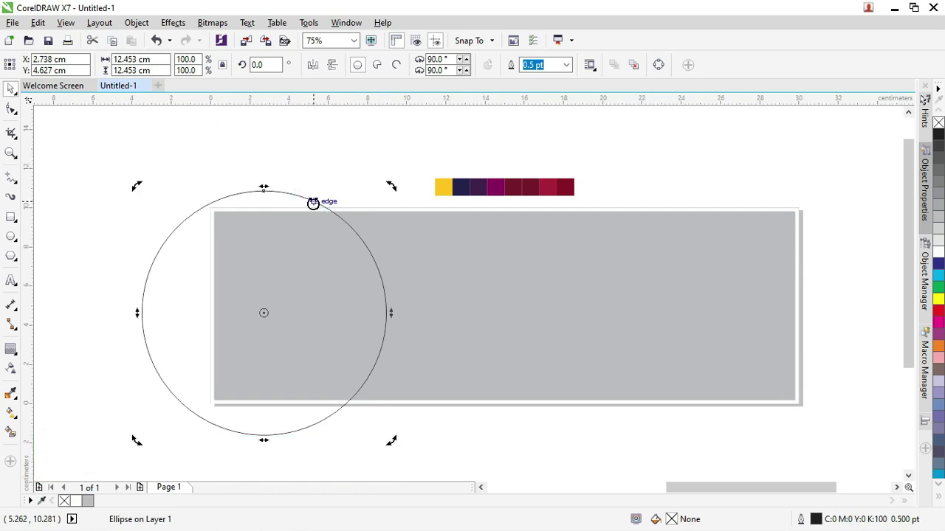
{"action": "left_click", "coordinate": [313, 182]}
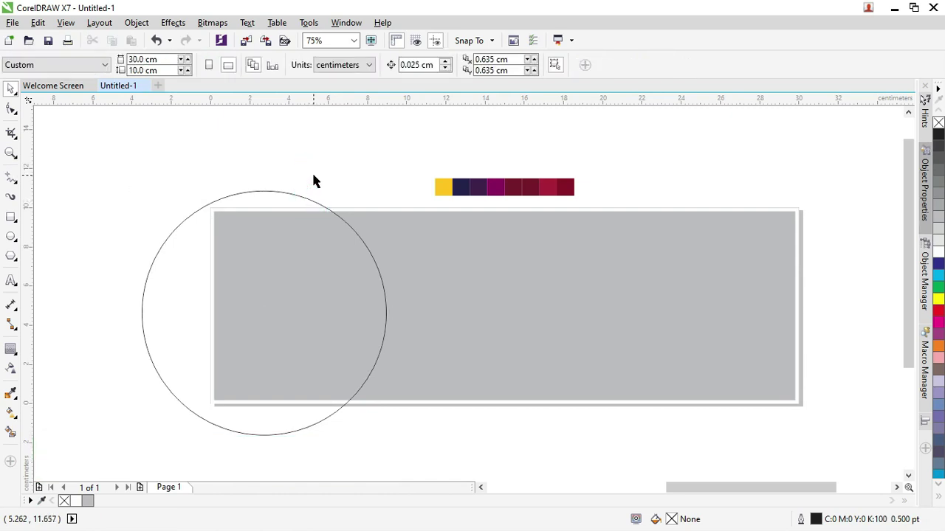
{"action": "key", "text": "F10"}
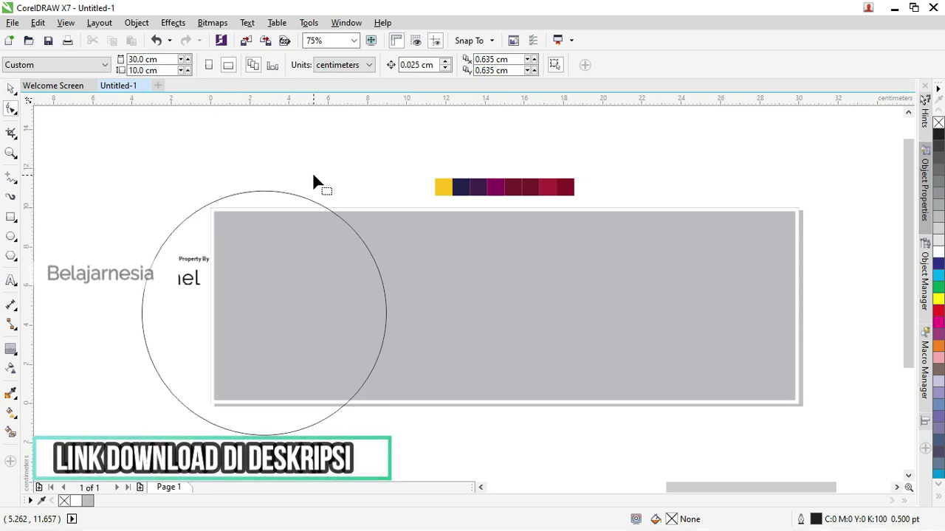
- Make a copy of the large circle scaled to about 3.4 cm and place it near the banner's middle
{"action": "left_click", "coordinate": [12, 89]}
{"action": "left_click", "coordinate": [130, 128]}
{"action": "left_click", "coordinate": [211, 203]}
{"action": "left_click_drag", "start_coordinate": [207, 205], "coordinate": [489, 221]}
{"action": "left_click_drag", "start_coordinate": [674, 186], "coordinate": [521, 302]}
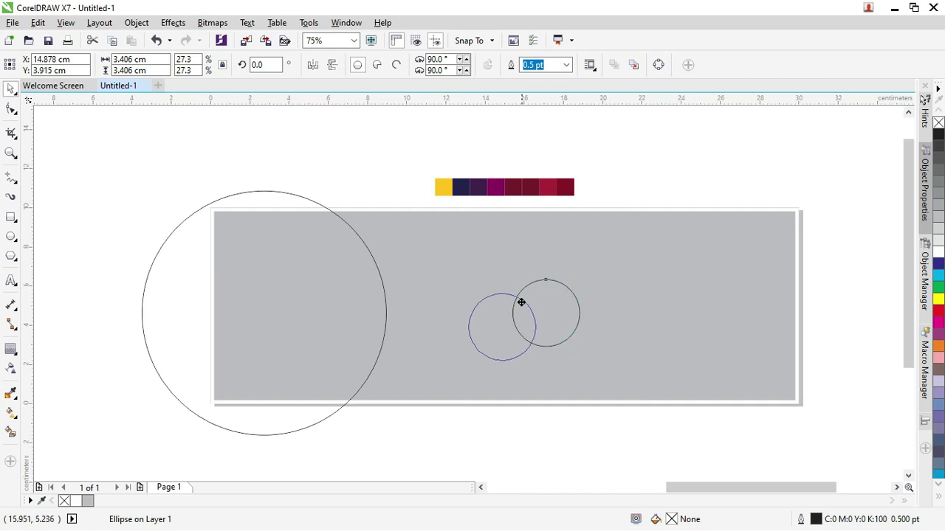
{"action": "scroll", "coordinate": [521, 302], "scroll_direction": "up", "scroll_amount": 1}
{"action": "scroll", "coordinate": [521, 302], "scroll_direction": "down", "scroll_amount": 1}
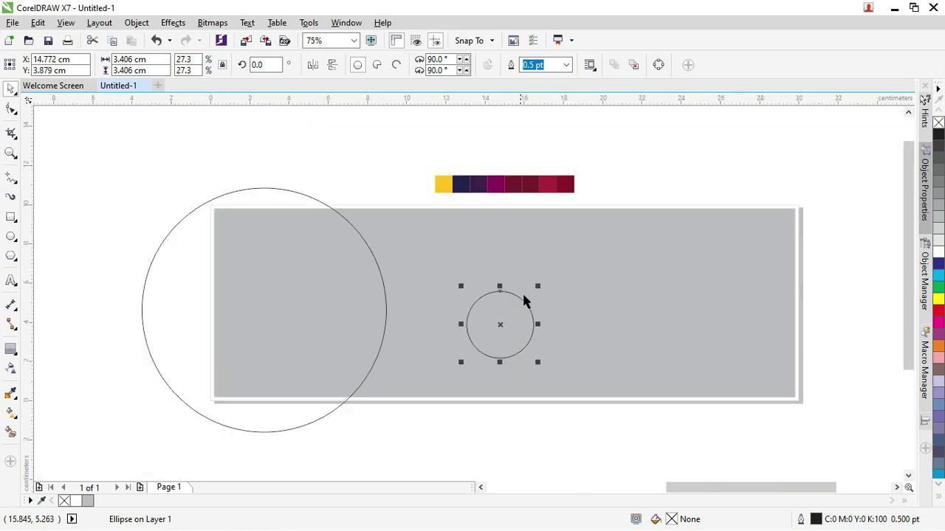
- Add two smaller circle copies near the bottom of the 3.4 cm circle, the smallest about 0.5 cm across
{"action": "left_click_drag", "start_coordinate": [538, 286], "coordinate": [521, 297]}
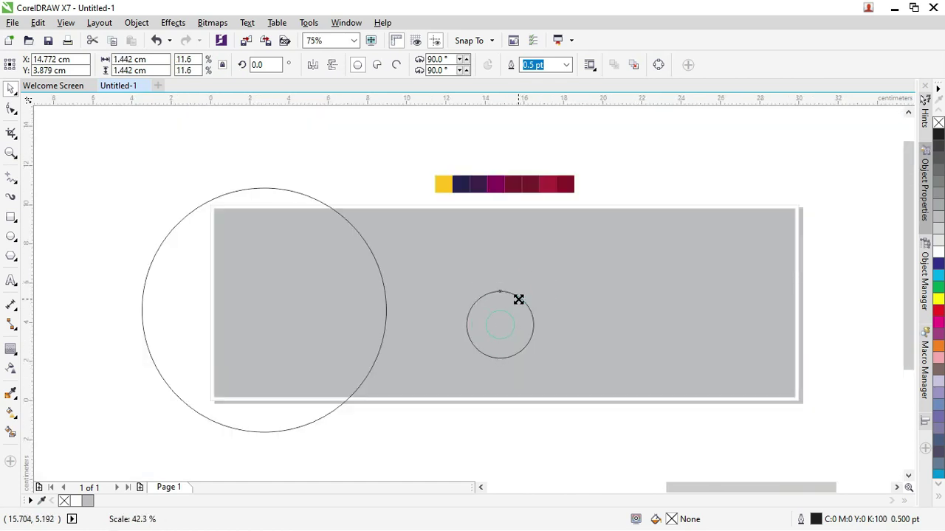
{"action": "left_click_drag", "start_coordinate": [507, 323], "coordinate": [529, 309]}
{"action": "scroll", "coordinate": [508, 343], "scroll_direction": "up", "scroll_amount": 3}
{"action": "scroll", "coordinate": [522, 270], "scroll_direction": "down", "scroll_amount": 2}
- Fill the 3.4 cm circle with white, the medium circle with very light grey and the smallest with 20% black
{"action": "left_click", "coordinate": [537, 215]}
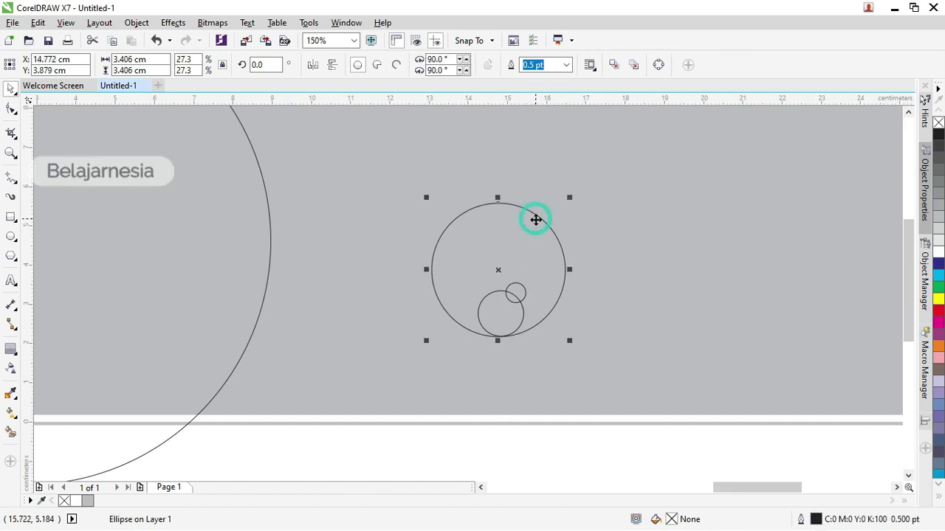
{"action": "left_click", "coordinate": [938, 253]}
{"action": "left_click", "coordinate": [557, 318]}
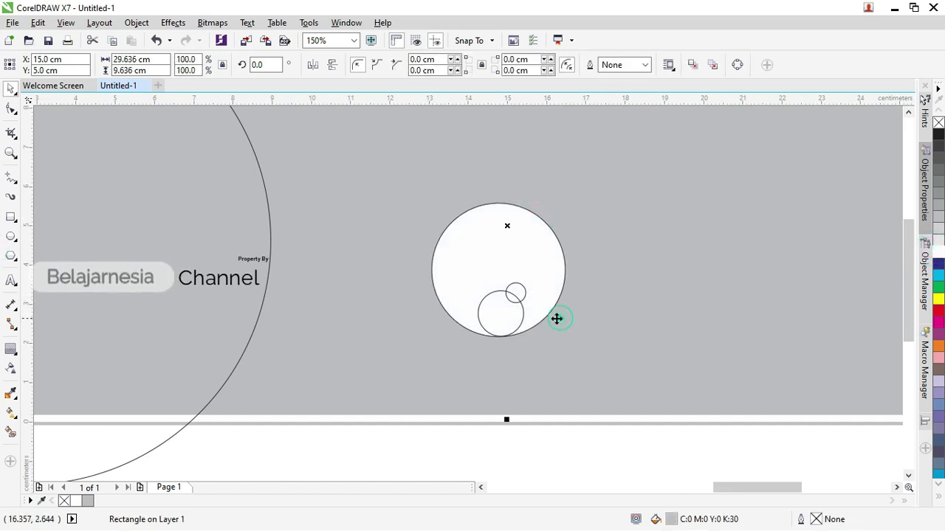
{"action": "left_click", "coordinate": [517, 318]}
{"action": "left_click", "coordinate": [937, 242]}
{"action": "left_click", "coordinate": [601, 268]}
{"action": "left_click", "coordinate": [513, 296]}
{"action": "left_click", "coordinate": [581, 324]}
{"action": "left_click", "coordinate": [517, 287]}
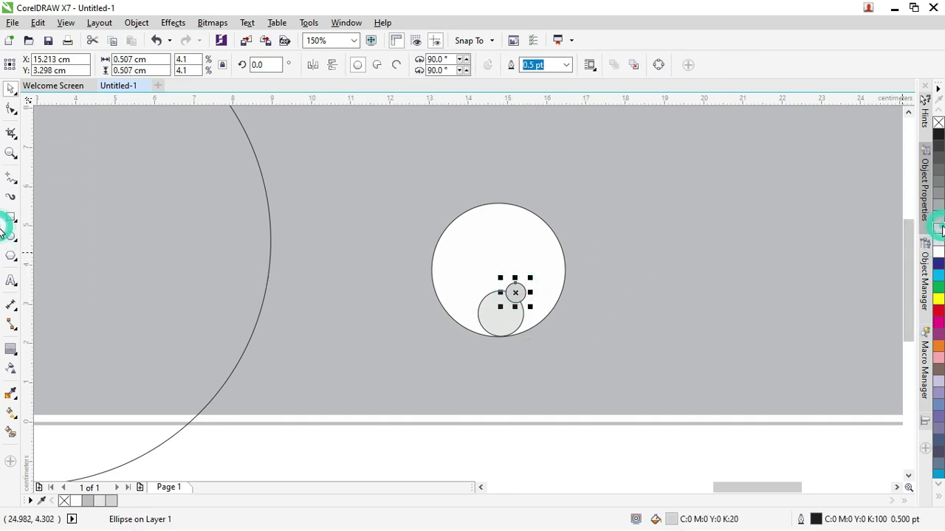
{"action": "left_click", "coordinate": [676, 239]}
- Center the medium grey circle horizontally in the white circle and nudge the smallest circle to about X 15.2, Y 3.25 cm
{"action": "scroll", "coordinate": [675, 239], "scroll_direction": "down", "scroll_amount": 2}
{"action": "left_click", "coordinate": [621, 371]}
{"action": "left_click", "coordinate": [588, 275]}
{"action": "left_click", "coordinate": [575, 224], "text": "shift"}
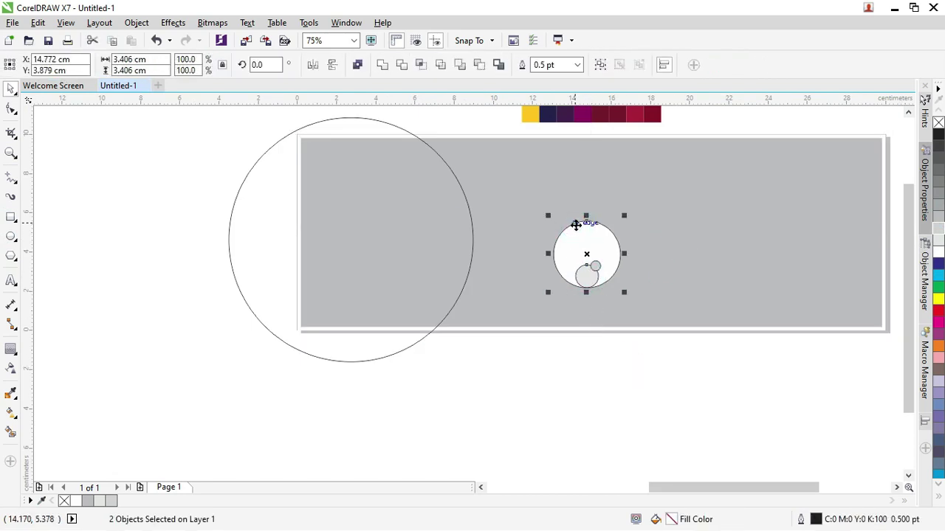
{"action": "scroll", "coordinate": [575, 224], "scroll_direction": "up", "scroll_amount": 2}
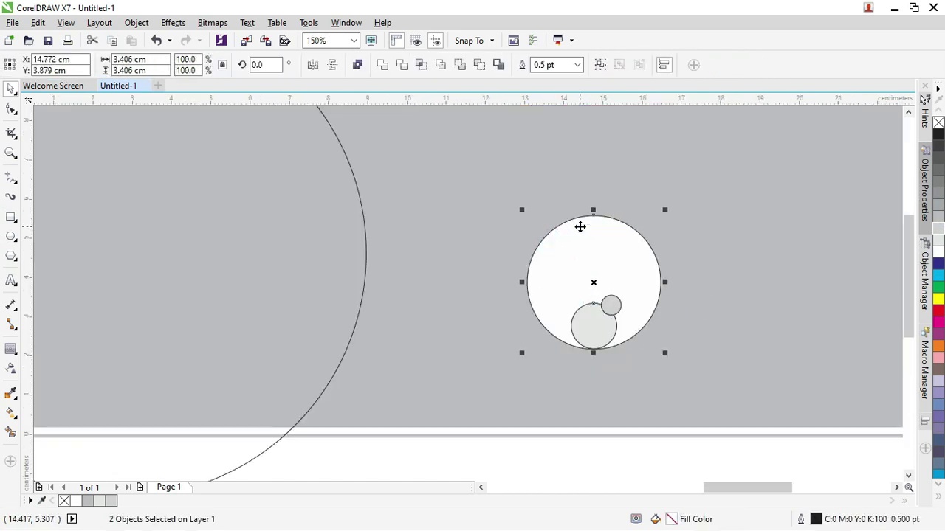
{"action": "left_click", "coordinate": [611, 305]}
{"action": "scroll", "coordinate": [614, 306], "scroll_direction": "up", "scroll_amount": 4}
{"action": "scroll", "coordinate": [620, 302], "scroll_direction": "down", "scroll_amount": 4}
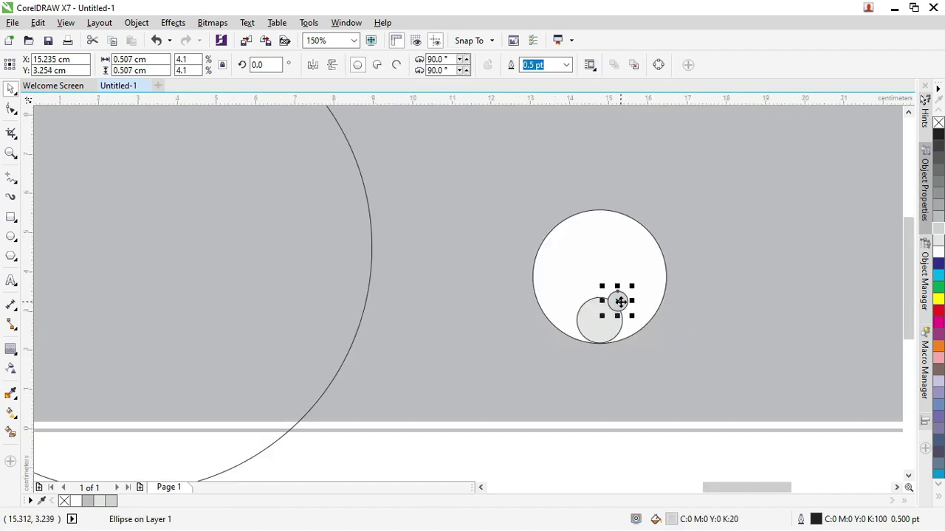
- Remove the outlines from the white circle and the two grey circles inside it
{"action": "scroll", "coordinate": [620, 302], "scroll_direction": "down", "scroll_amount": 2}
{"action": "left_click_drag", "start_coordinate": [632, 382], "coordinate": [541, 230]}
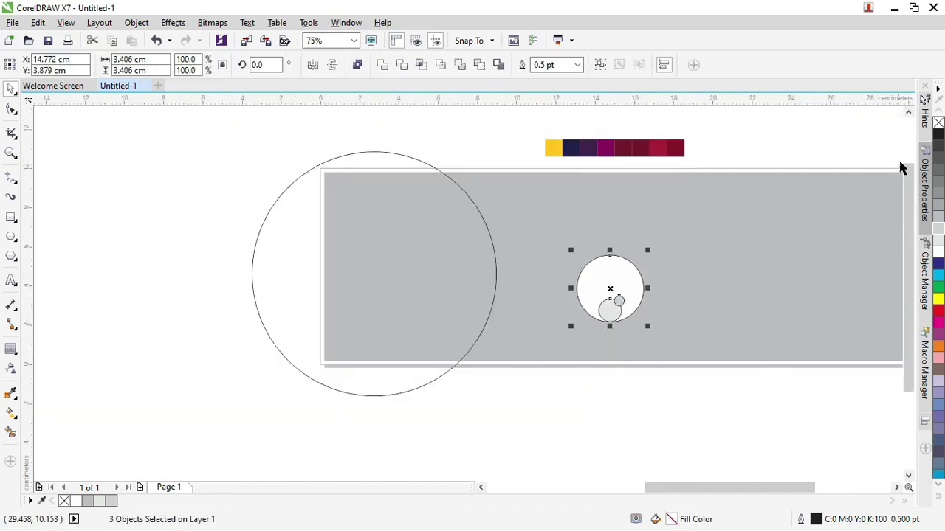
{"action": "right_click", "coordinate": [938, 122]}
{"action": "scroll", "coordinate": [608, 285], "scroll_direction": "up", "scroll_amount": 2}
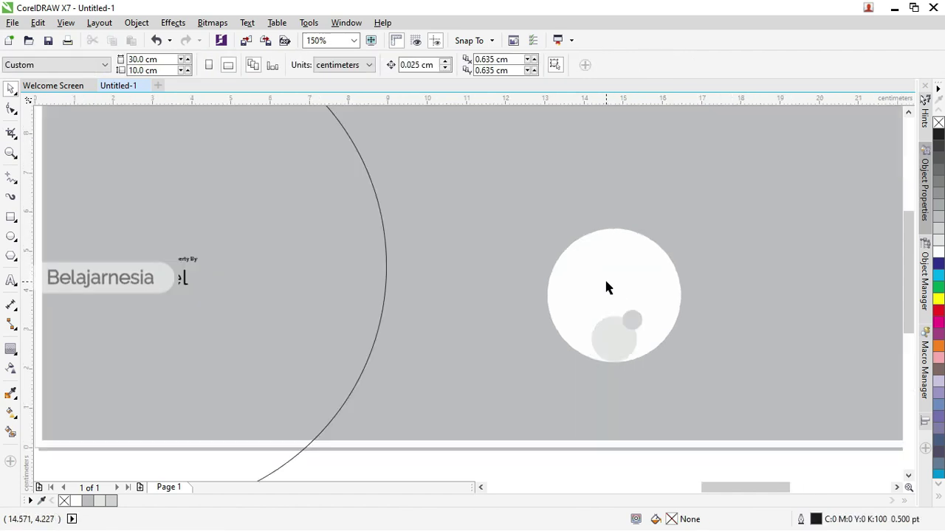
{"action": "scroll", "coordinate": [614, 293], "scroll_direction": "down", "scroll_amount": 4}
{"action": "left_click_drag", "start_coordinate": [656, 346], "coordinate": [572, 259]}
{"action": "scroll", "coordinate": [629, 256], "scroll_direction": "up", "scroll_amount": 2}
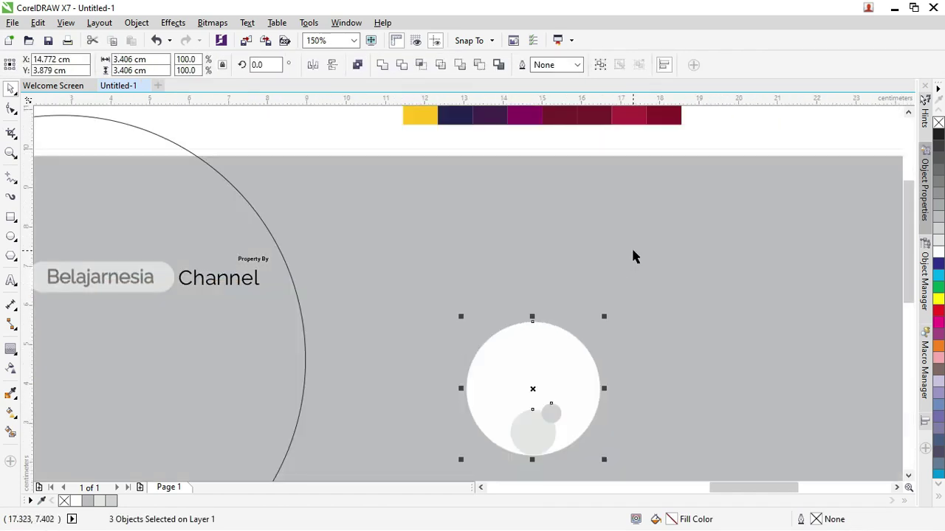
- Draw a rectangle about 3.37 × 0.88 cm across the upper edge of the white circle
{"action": "left_click", "coordinate": [11, 216]}
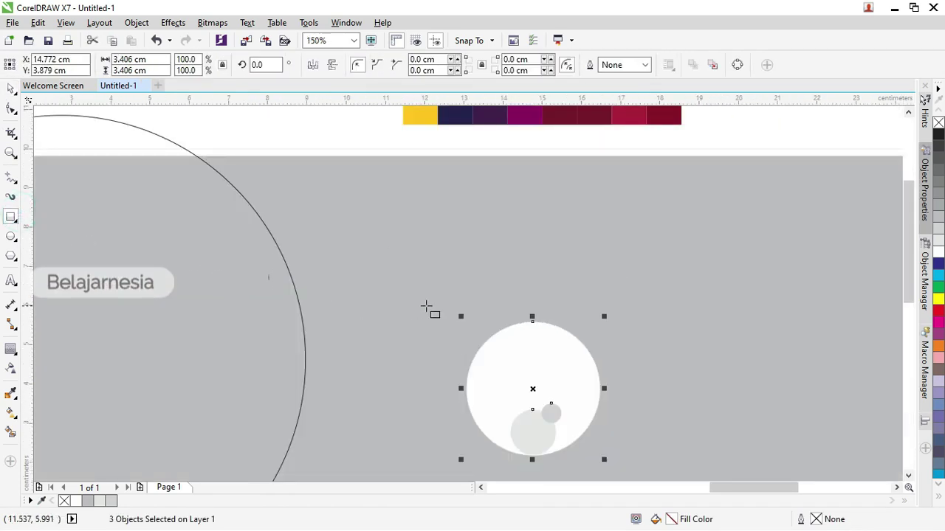
{"action": "left_click_drag", "start_coordinate": [465, 303], "coordinate": [597, 338]}
{"action": "left_click", "coordinate": [7, 86]}
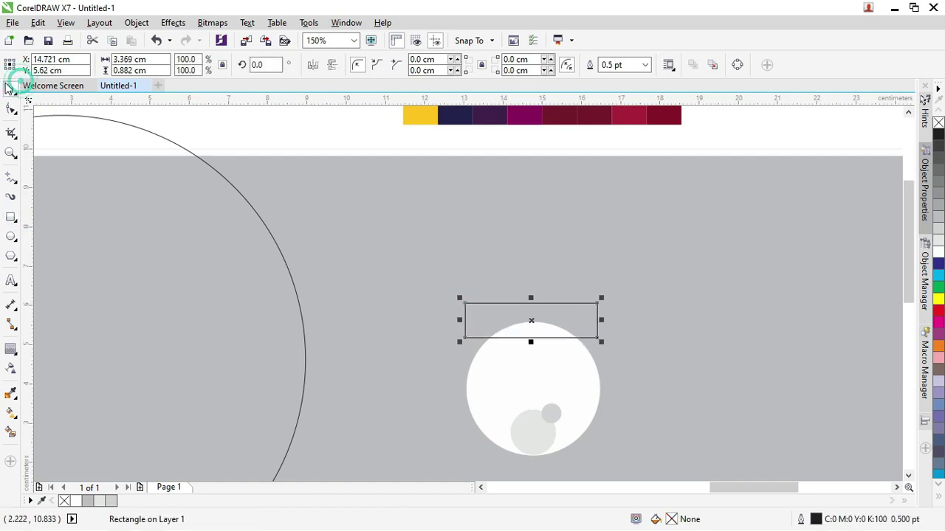
- Round the rectangle's corners fully to a 0.441 cm radius and lower it to Y 5.32 cm
{"action": "left_click", "coordinate": [11, 108]}
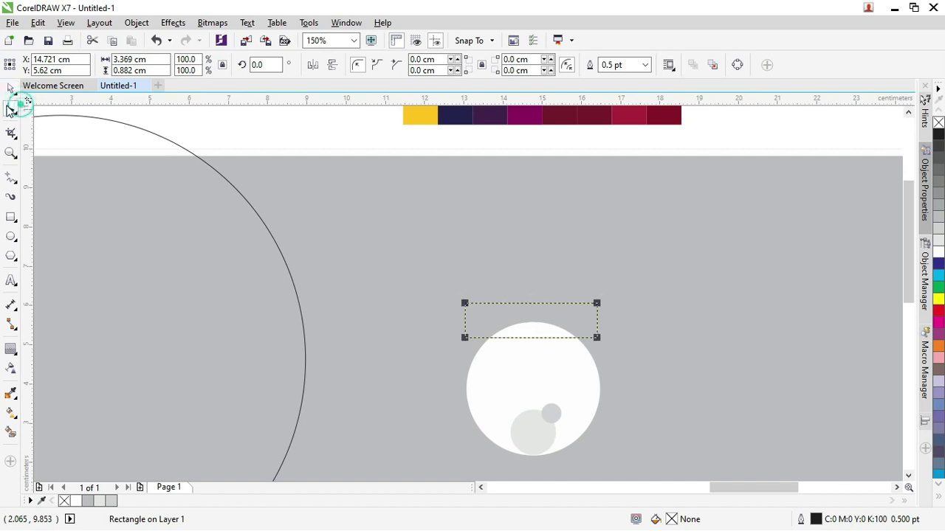
{"action": "left_click_drag", "start_coordinate": [465, 304], "coordinate": [511, 315]}
{"action": "left_click", "coordinate": [11, 89]}
{"action": "left_click", "coordinate": [221, 137]}
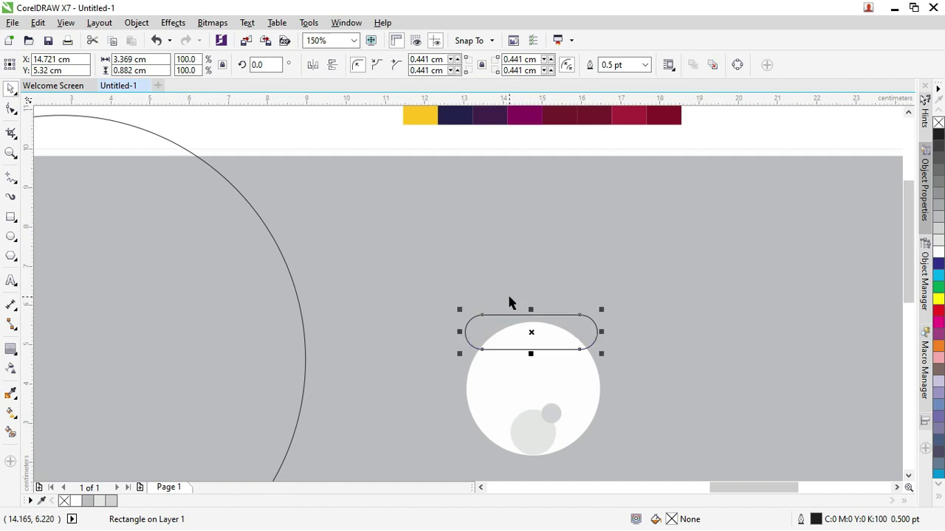
- Fill the rounded bar with very light grey and remove its outline
{"action": "left_click", "coordinate": [938, 242]}
{"action": "right_click", "coordinate": [938, 122]}
{"action": "left_click", "coordinate": [801, 135]}
{"action": "scroll", "coordinate": [648, 198], "scroll_direction": "down", "scroll_amount": 3}
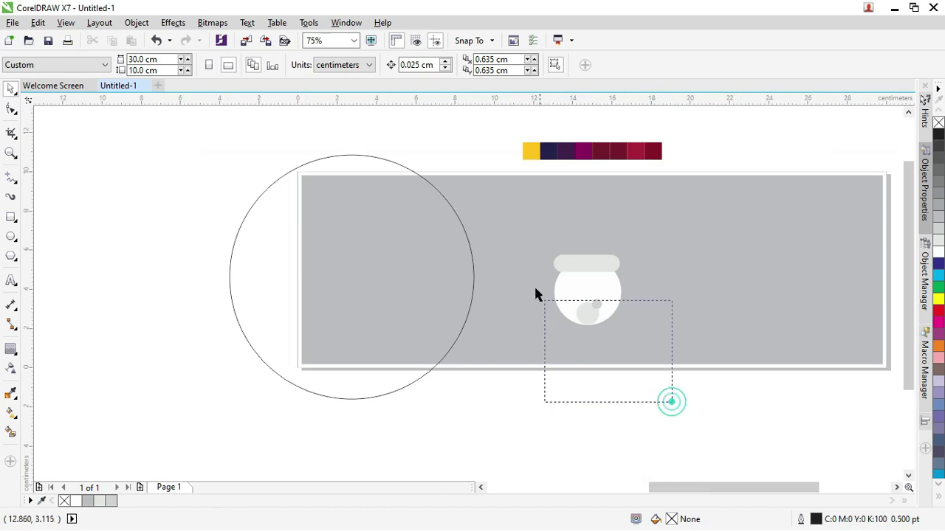
- Move the white circle, its two grey circles and the rounded bar together off the banner to just below it
{"action": "left_click_drag", "start_coordinate": [535, 294], "coordinate": [540, 259]}
{"action": "mouse_move", "coordinate": [595, 276]}
{"action": "left_mouse_down"}
{"action": "mouse_move", "coordinate": [601, 298]}
{"action": "mouse_move", "coordinate": [595, 286]}
{"action": "left_mouse_up"}
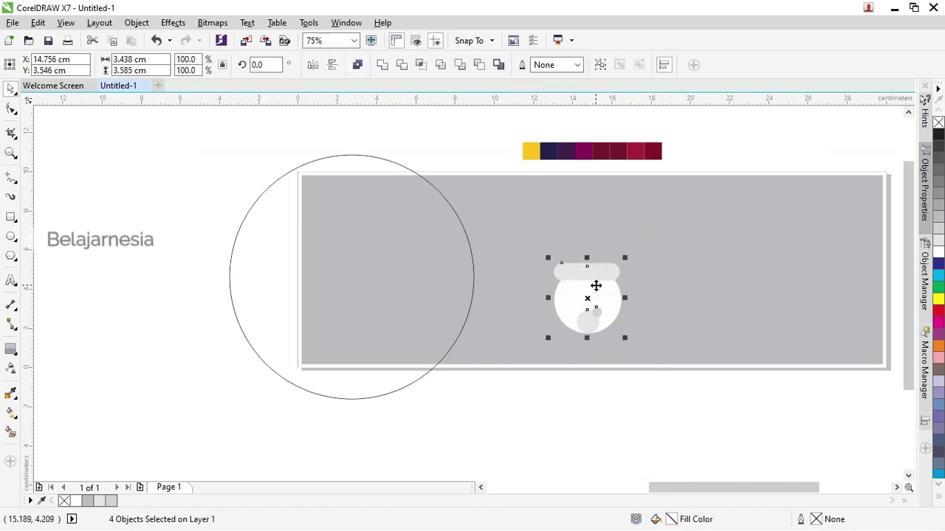
{"action": "left_click", "coordinate": [497, 423]}
{"action": "left_click", "coordinate": [464, 328]}
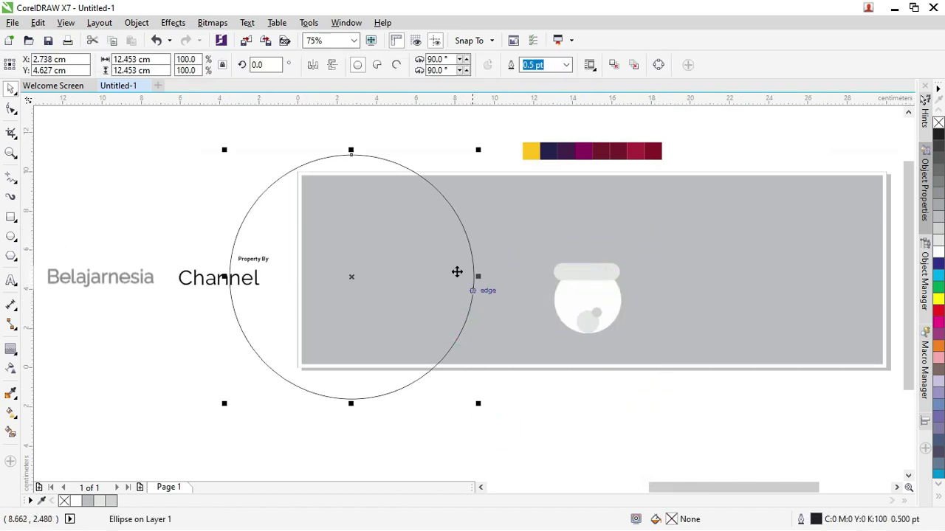
{"action": "scroll", "coordinate": [523, 295], "scroll_direction": "down", "scroll_amount": 2}
{"action": "left_click_drag", "start_coordinate": [622, 367], "coordinate": [516, 262]}
{"action": "left_click_drag", "start_coordinate": [554, 291], "coordinate": [556, 360]}
{"action": "left_click", "coordinate": [655, 354]}
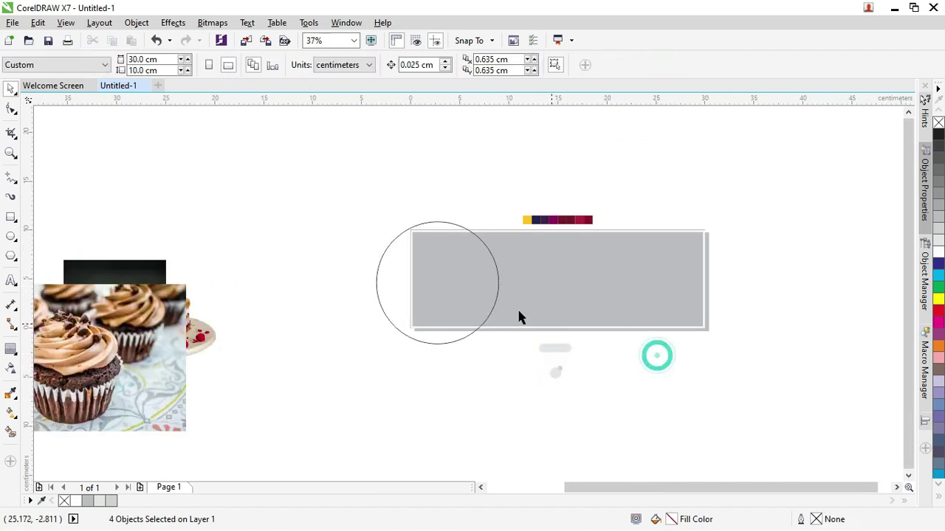
- Smart-fill the area where the large circle overlaps the grey background with blue-grey C40 M20 Y0 K40
{"action": "left_click", "coordinate": [469, 262]}
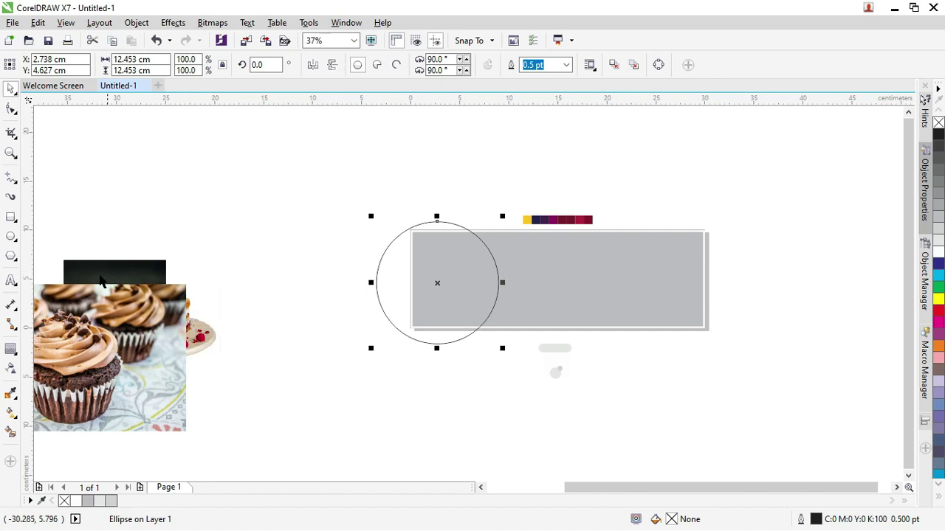
{"action": "left_click", "coordinate": [11, 432]}
{"action": "left_click", "coordinate": [434, 256]}
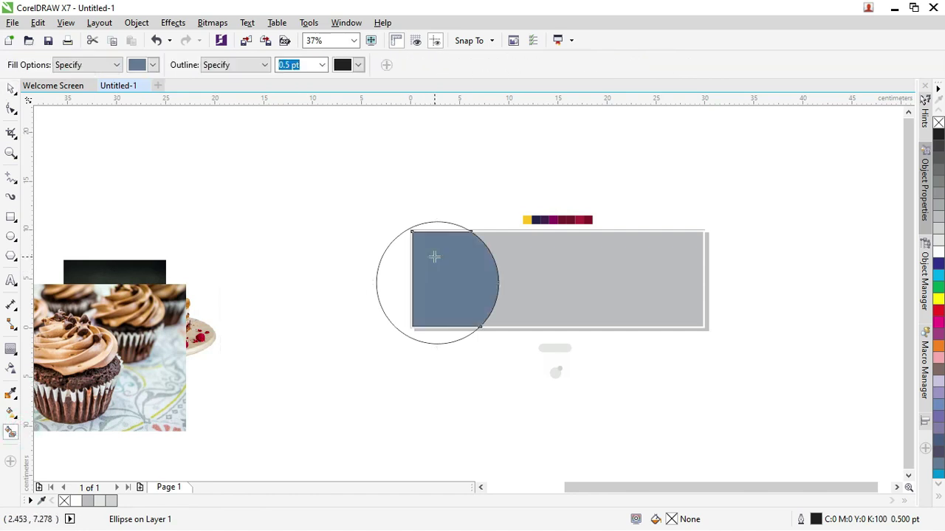
{"action": "key", "text": "F10"}
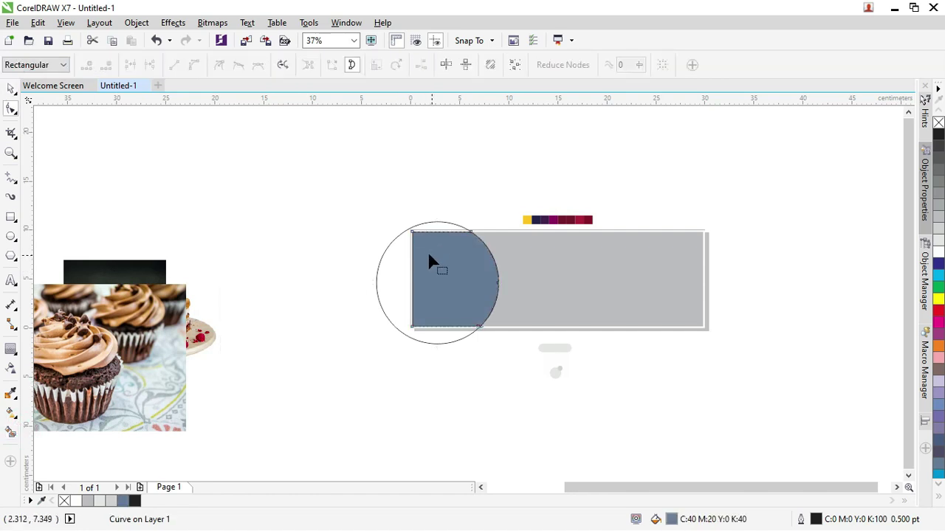
{"action": "left_click", "coordinate": [10, 88]}
{"action": "left_click", "coordinate": [104, 126]}
- Move the large circle outline off the banner to its left and select the blue-grey filled shape
{"action": "left_click", "coordinate": [403, 239]}
{"action": "left_click_drag", "start_coordinate": [403, 237], "coordinate": [274, 236]}
{"action": "left_click", "coordinate": [443, 164]}
{"action": "left_click", "coordinate": [457, 256]}
{"action": "scroll", "coordinate": [563, 224], "scroll_direction": "up", "scroll_amount": 2}
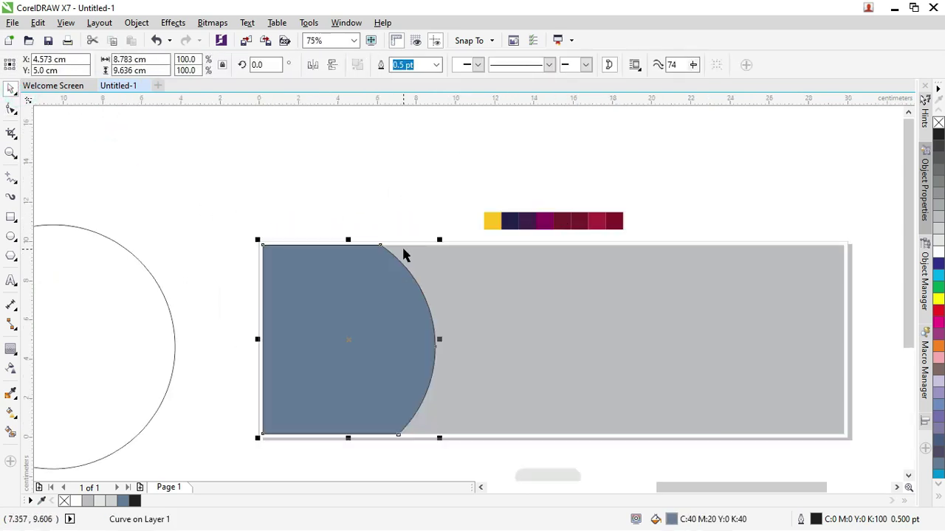
- Sample the purple R136 G0 B95 from the colour strip above the banner and fill the curved left shape with it
{"action": "left_click", "coordinate": [42, 502]}
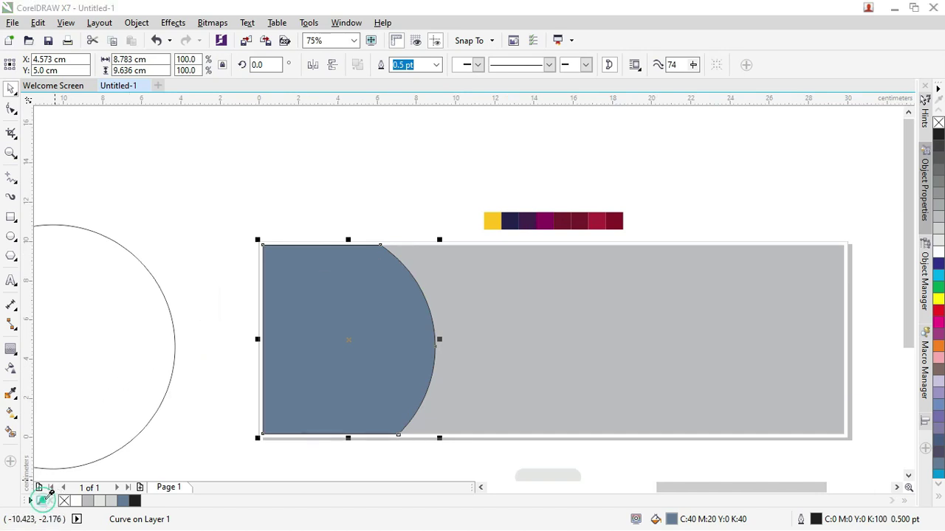
{"action": "left_click", "coordinate": [542, 221]}
{"action": "left_click", "coordinate": [347, 367]}
{"action": "left_click", "coordinate": [146, 502]}
{"action": "left_click", "coordinate": [192, 371]}
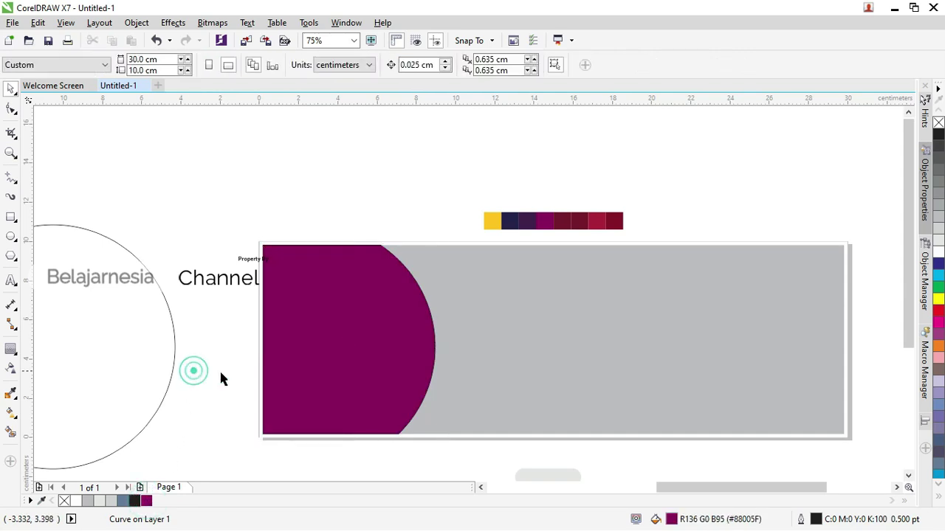
- Fill the grey banner background rectangle with the yellow sampled from the colour strip above the banner
{"action": "left_click", "coordinate": [487, 291]}
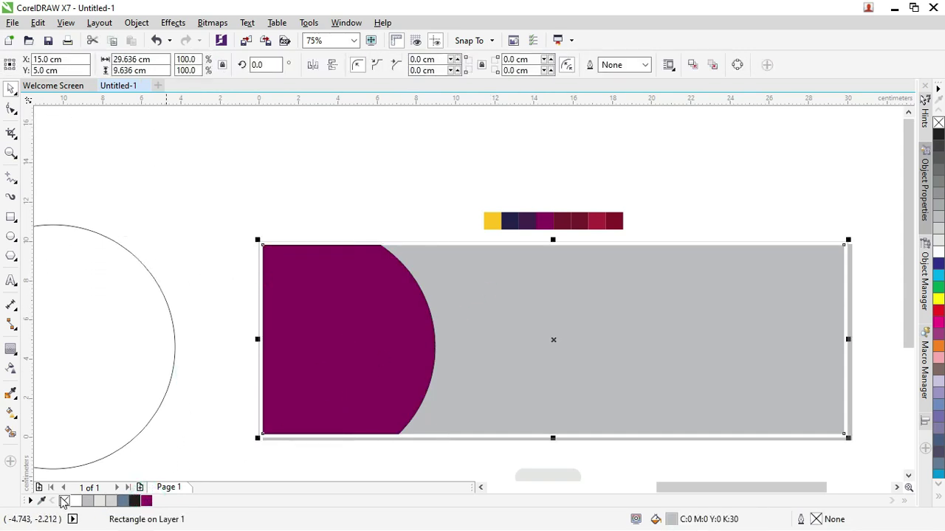
{"action": "left_click", "coordinate": [42, 503]}
{"action": "left_click", "coordinate": [494, 220]}
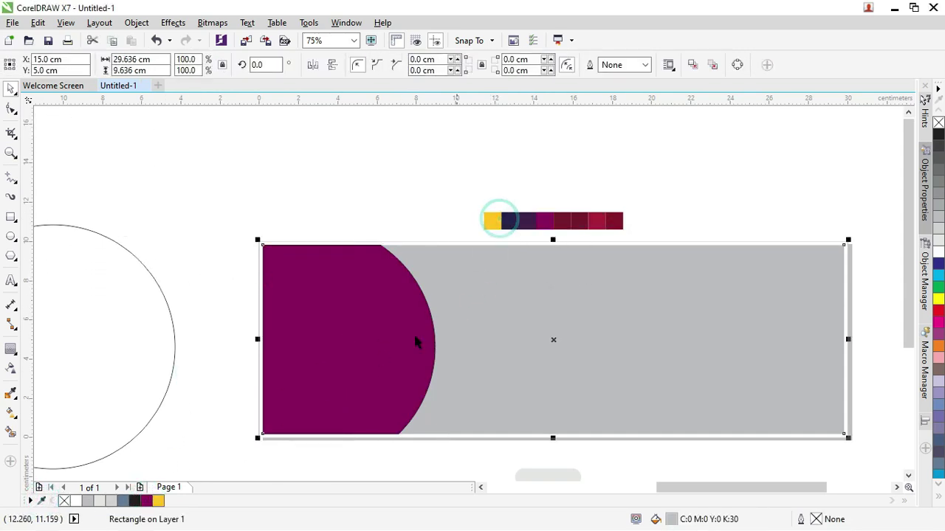
{"action": "left_click", "coordinate": [159, 501]}
{"action": "left_click", "coordinate": [243, 257]}
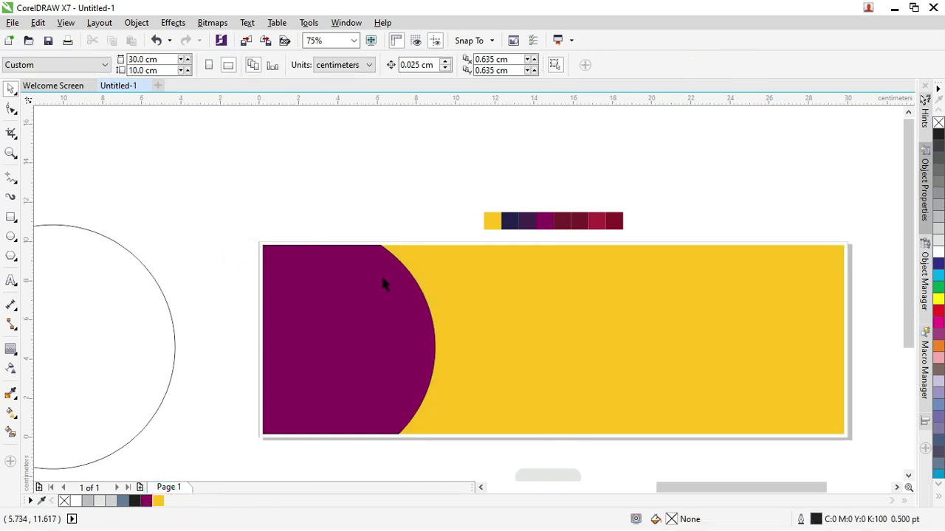
- Remove the outline from the purple curved shape
{"action": "left_click", "coordinate": [320, 285]}
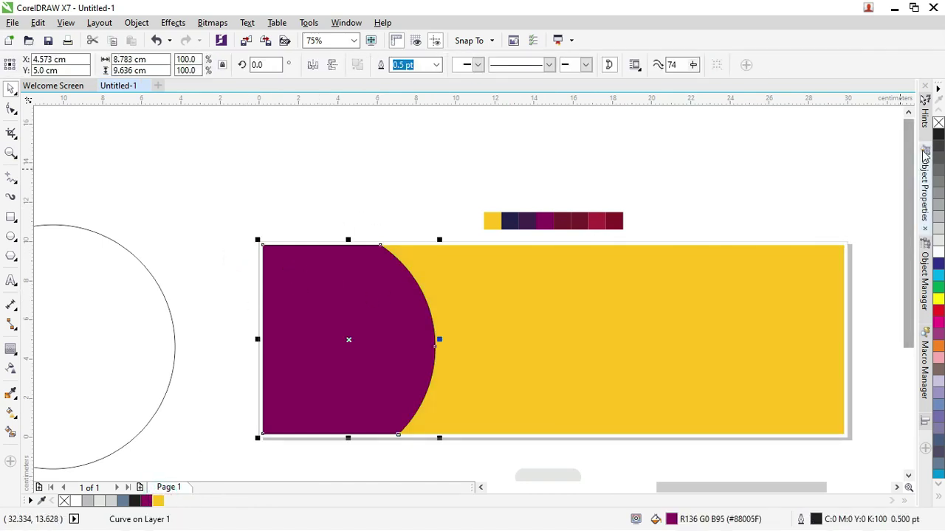
{"action": "right_click", "coordinate": [939, 122]}
{"action": "key", "text": "Escape"}
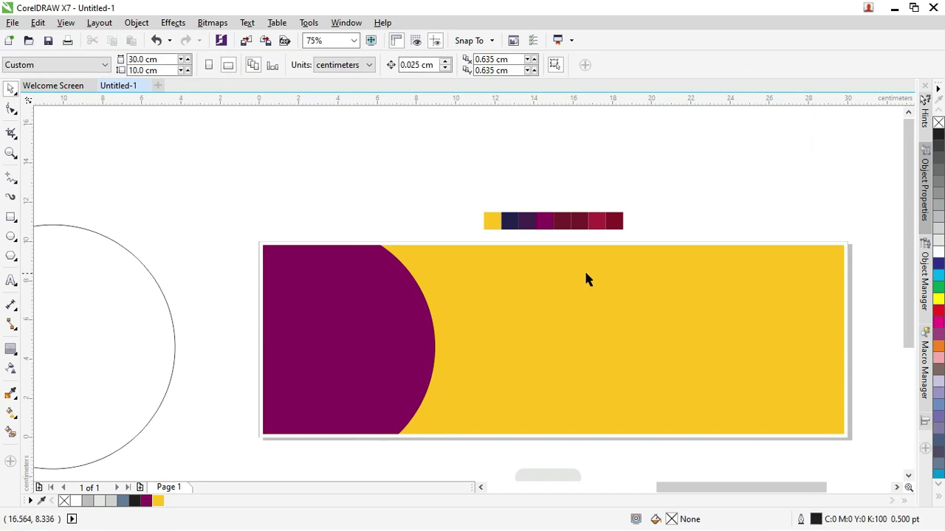
- Rotate a copy of the purple shape to about 355.8° around its lower-right node and fill it with black
{"action": "left_click", "coordinate": [362, 290]}
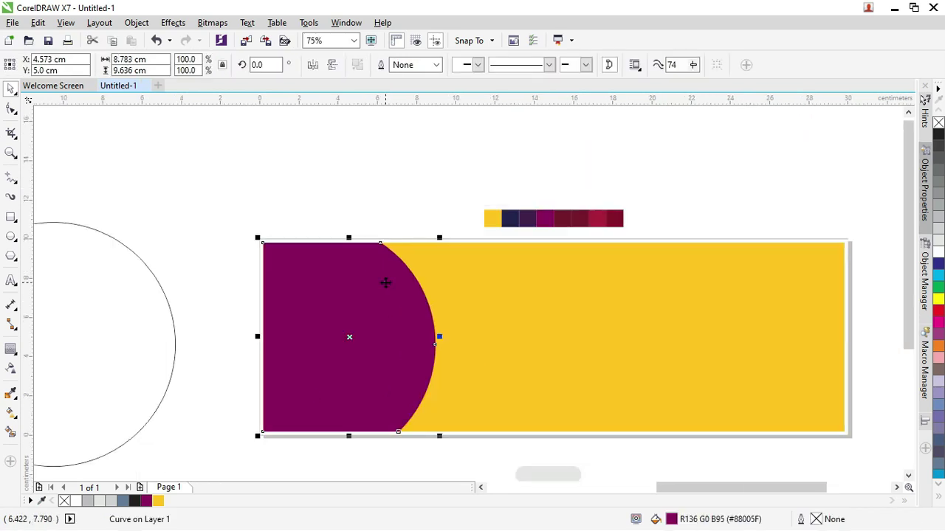
{"action": "left_click", "coordinate": [385, 282]}
{"action": "left_click_drag", "start_coordinate": [349, 336], "coordinate": [399, 432]}
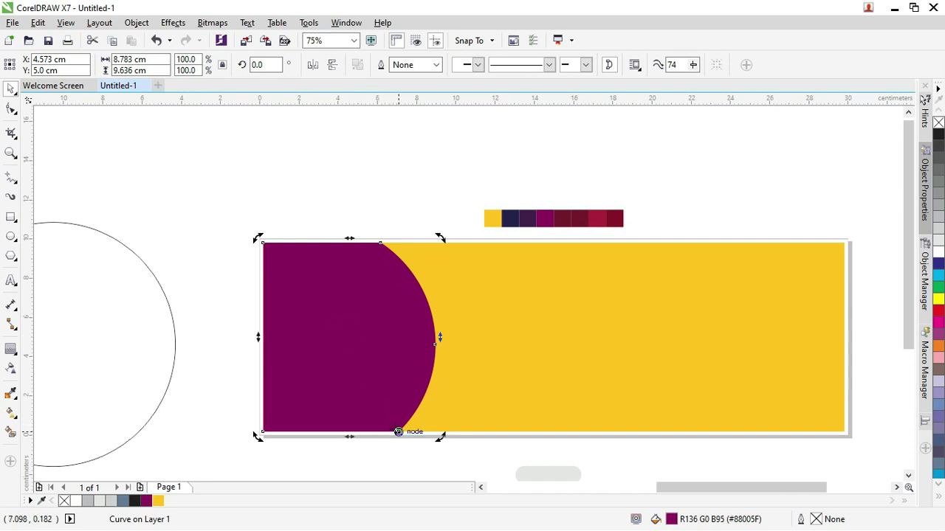
{"action": "left_click_drag", "start_coordinate": [441, 239], "coordinate": [454, 249]}
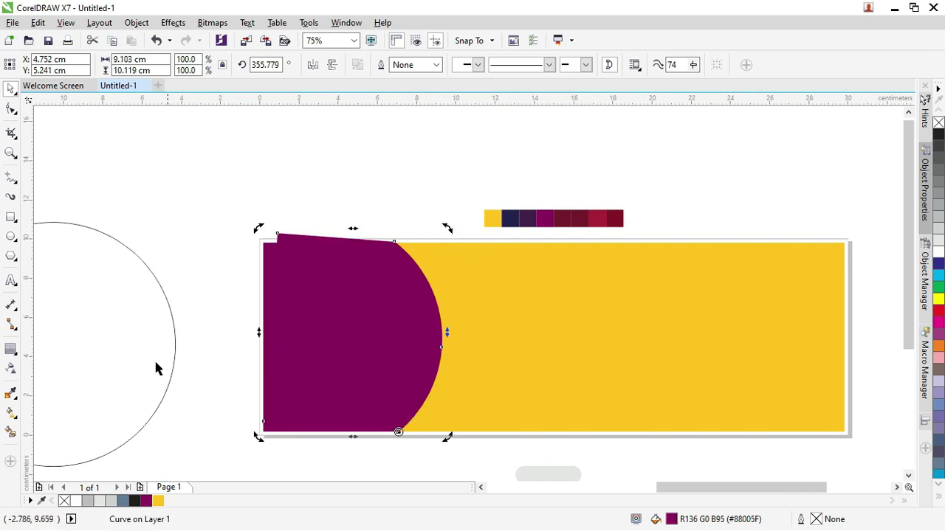
{"action": "left_click", "coordinate": [135, 502]}
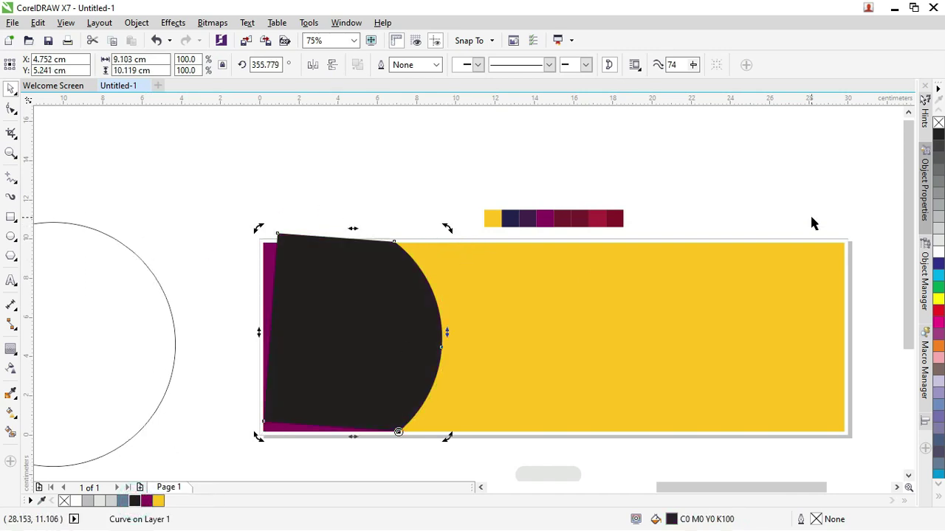
- Convert the rotated black copy to a 100 dpi CMYK bitmap with anti-aliasing and a transparent background
{"action": "left_click", "coordinate": [212, 22]}
{"action": "left_click", "coordinate": [213, 37]}
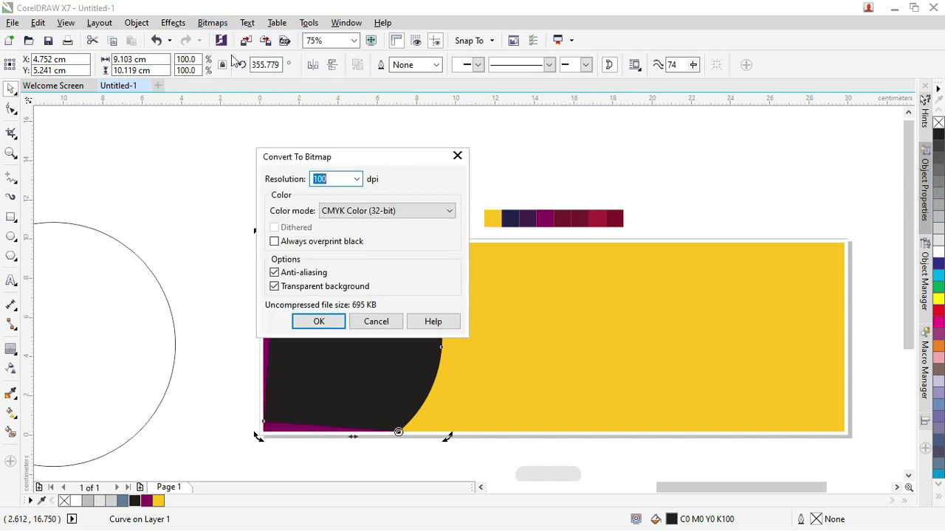
{"action": "left_click", "coordinate": [330, 324]}
- Apply a Gaussian Blur to the black bitmap and place it behind the purple shape as a shadow
{"action": "left_click", "coordinate": [214, 23]}
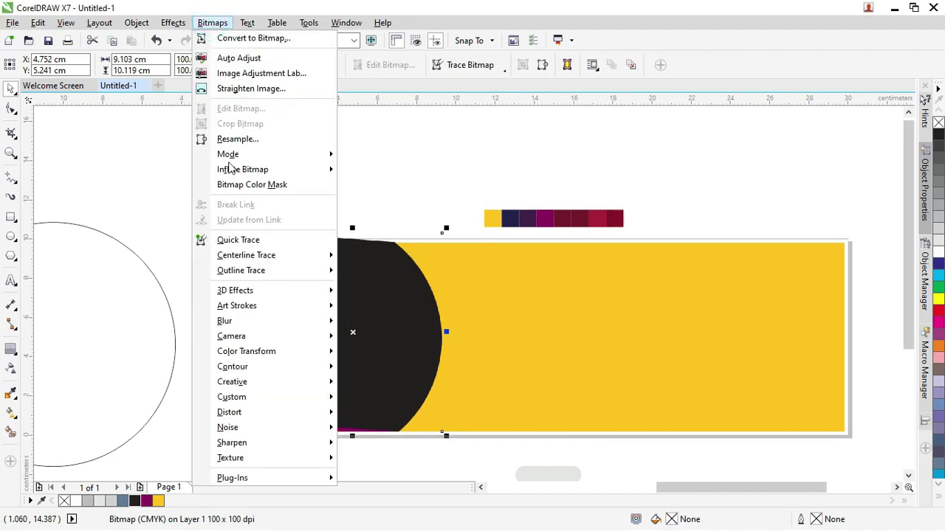
{"action": "left_click", "coordinate": [277, 325]}
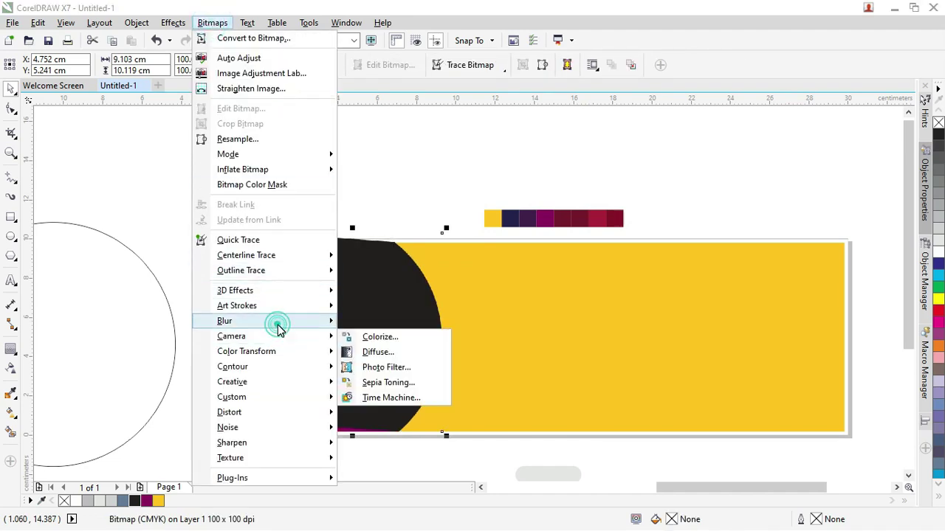
{"action": "left_click", "coordinate": [370, 336]}
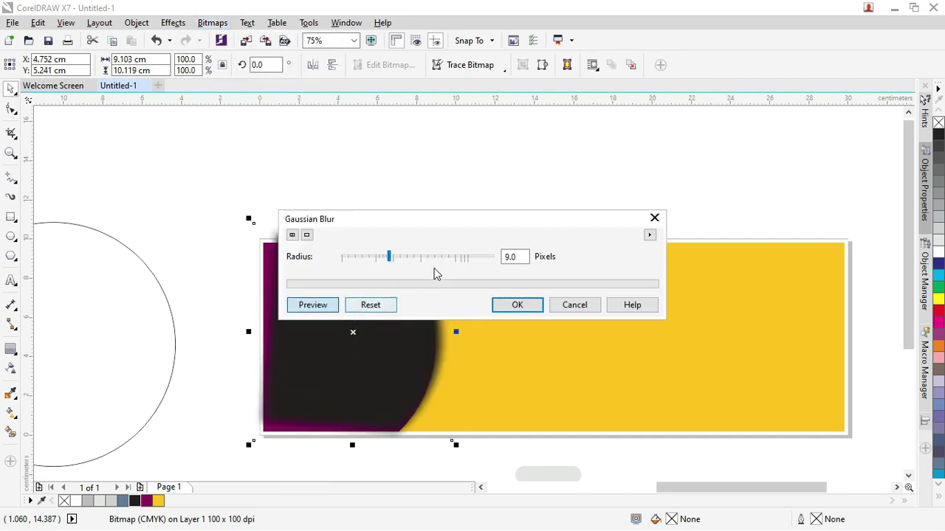
{"action": "left_click_drag", "start_coordinate": [417, 222], "coordinate": [599, 187]}
{"action": "left_click_drag", "start_coordinate": [572, 225], "coordinate": [576, 220]}
{"action": "left_click", "coordinate": [705, 274]}
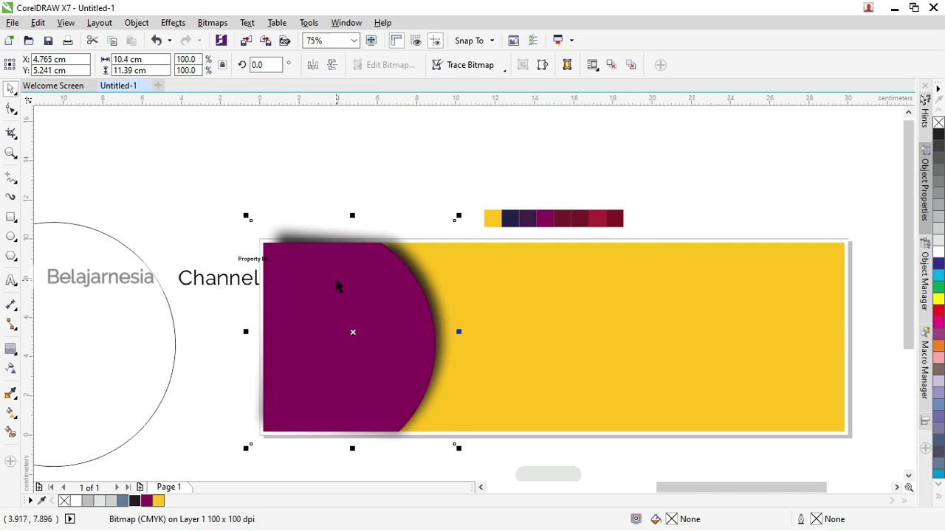
- Scale the blurred shadow bitmap to 96.5% and rotate it to about 351.6° so it follows the purple shape's curved edge
{"action": "left_click_drag", "start_coordinate": [336, 281], "coordinate": [328, 282]}
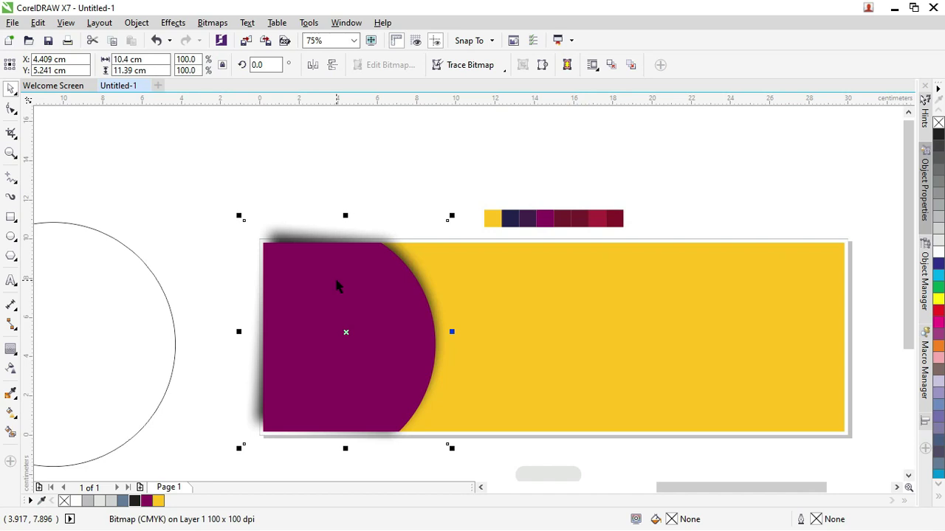
{"action": "left_click_drag", "start_coordinate": [238, 216], "coordinate": [246, 224]}
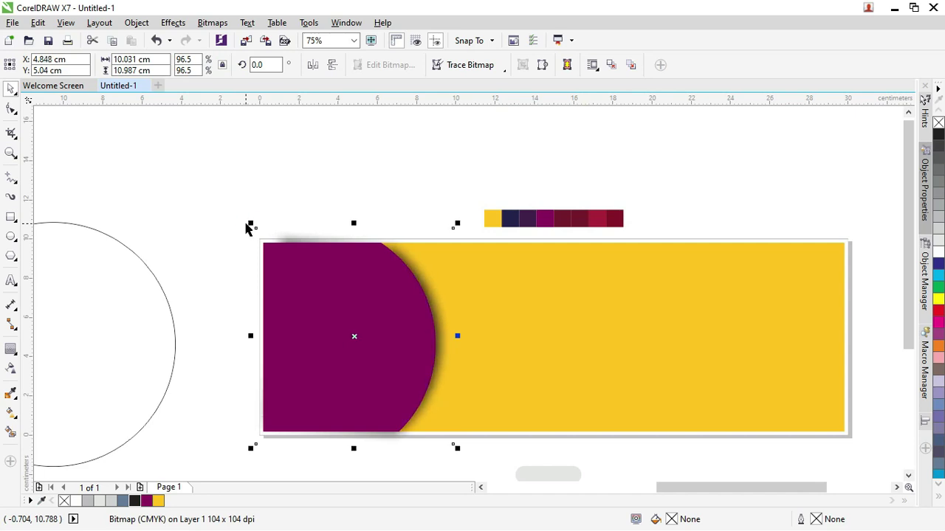
{"action": "left_click", "coordinate": [421, 273]}
{"action": "left_click_drag", "start_coordinate": [455, 226], "coordinate": [461, 232]}
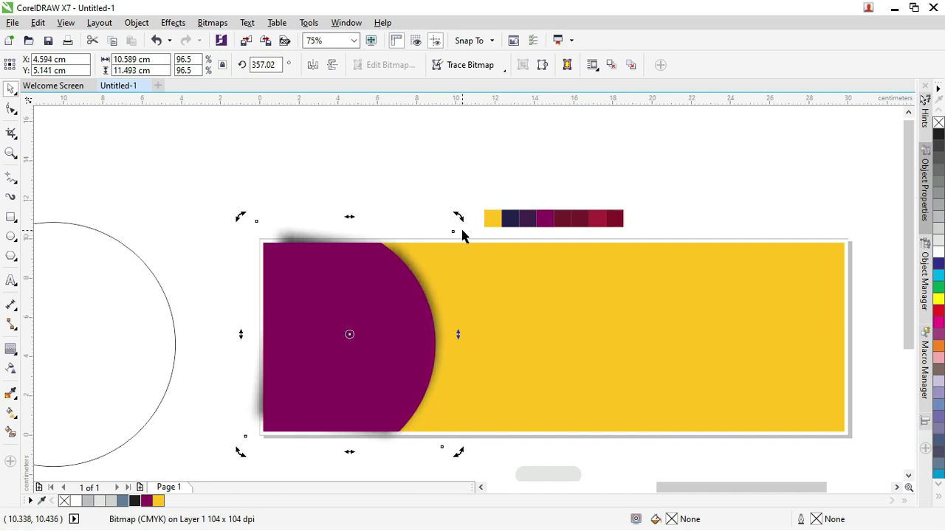
{"action": "left_click", "coordinate": [295, 228]}
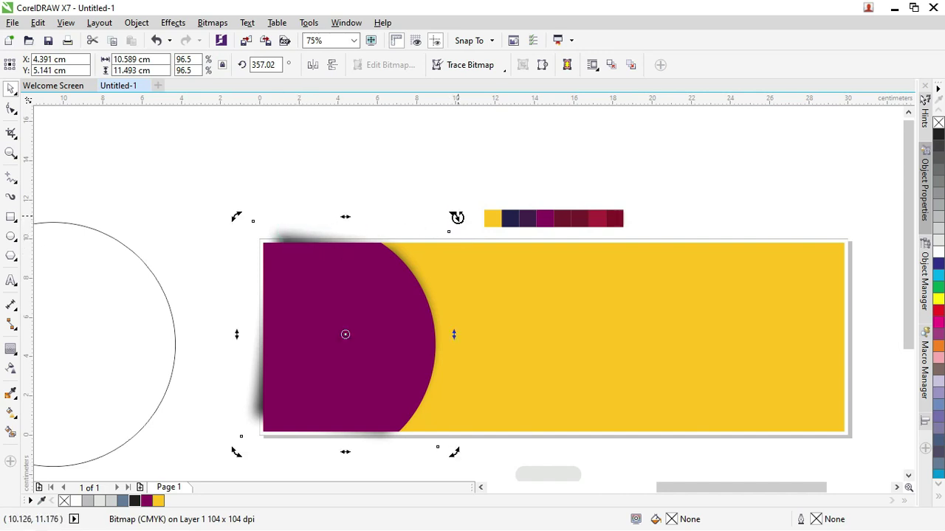
{"action": "left_click_drag", "start_coordinate": [459, 214], "coordinate": [463, 227]}
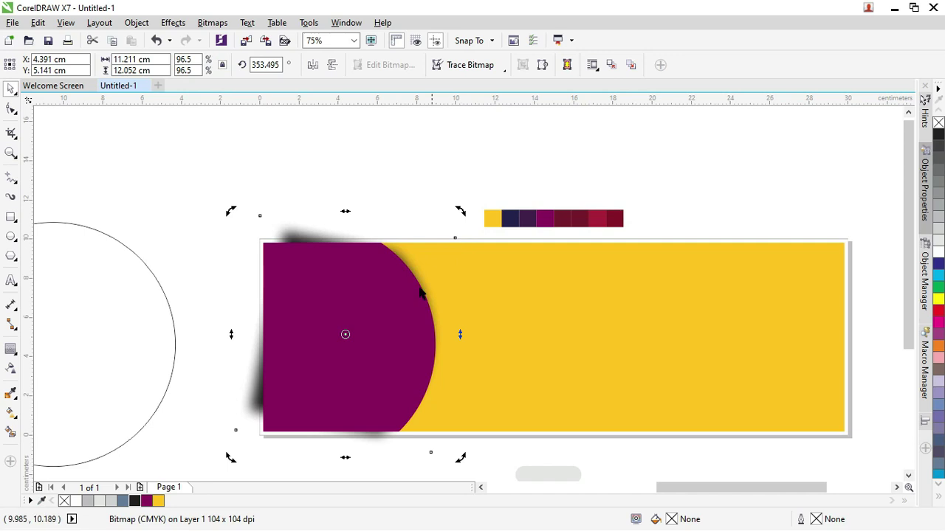
{"action": "left_click_drag", "start_coordinate": [345, 334], "coordinate": [387, 432]}
{"action": "left_click_drag", "start_coordinate": [459, 212], "coordinate": [468, 216]}
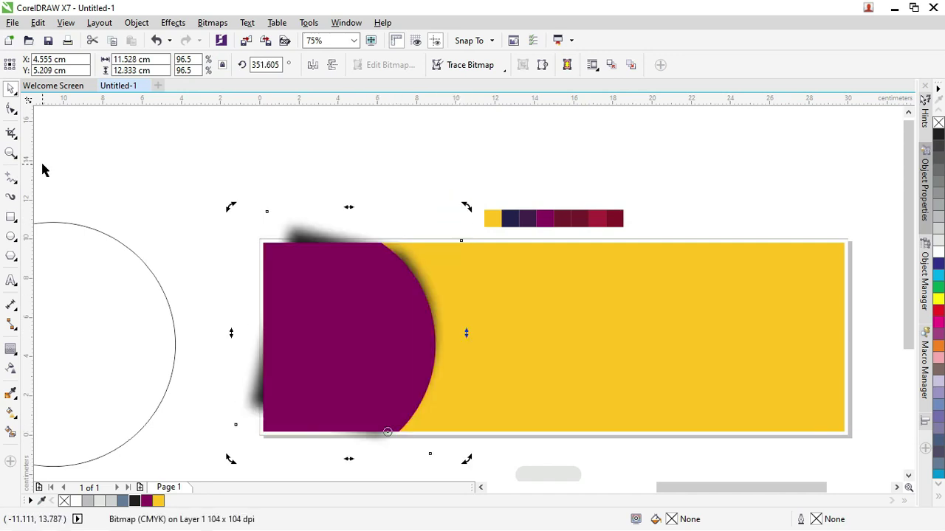
- Reshape the shadow bitmap's four corner nodes so its blur stays within the banner's yellow background
{"action": "left_click", "coordinate": [13, 110]}
{"action": "left_click_drag", "start_coordinate": [268, 214], "coordinate": [299, 247]}
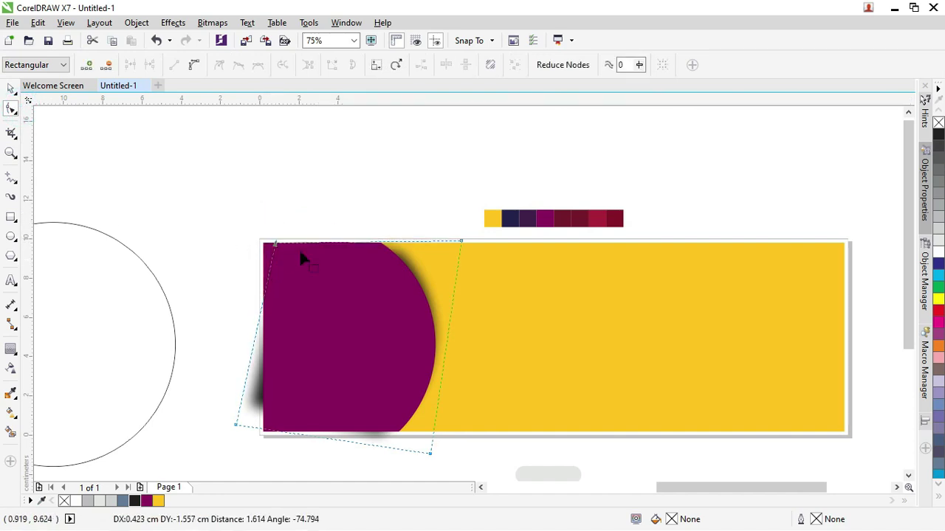
{"action": "left_click_drag", "start_coordinate": [460, 241], "coordinate": [460, 242]}
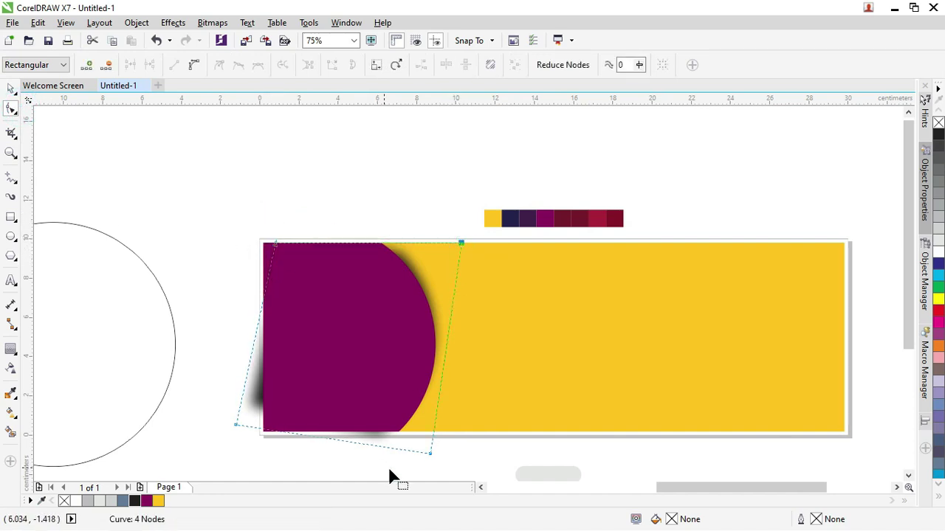
{"action": "left_click_drag", "start_coordinate": [431, 455], "coordinate": [434, 433]}
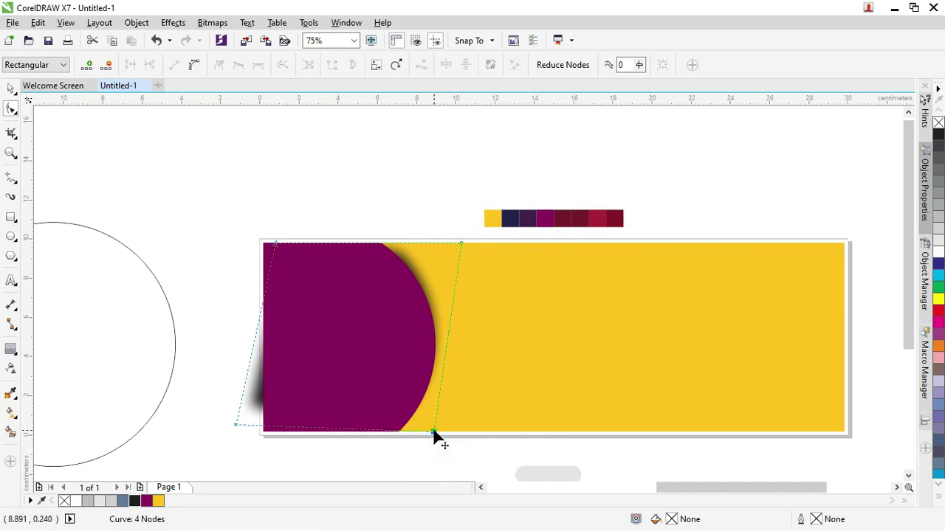
{"action": "left_click_drag", "start_coordinate": [234, 425], "coordinate": [263, 427]}
{"action": "left_click", "coordinate": [10, 88]}
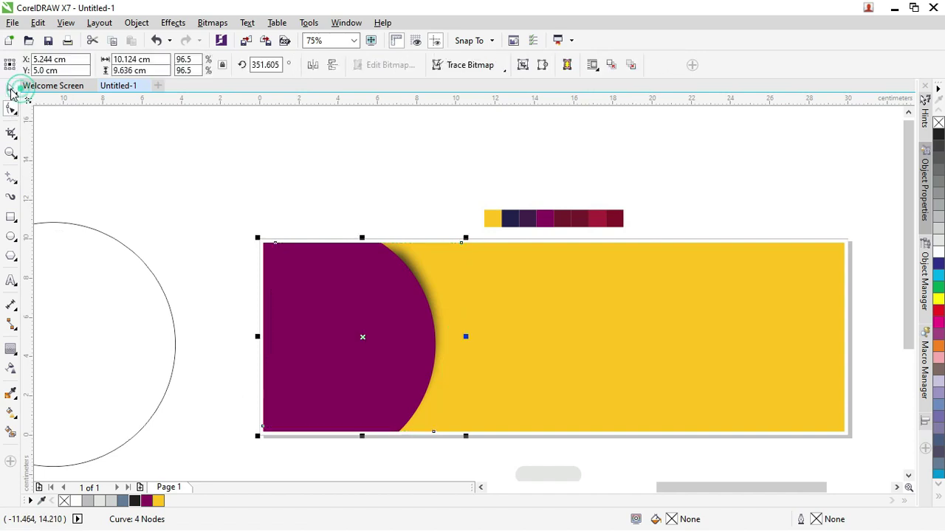
{"action": "left_click", "coordinate": [182, 145]}
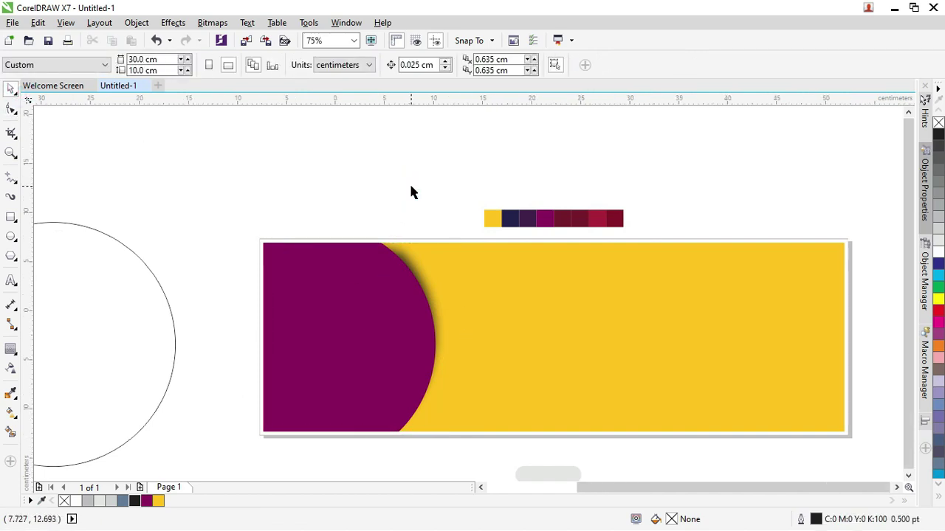
- Move the large circle outline from the left side of the banner to the empty area on its right
{"action": "scroll", "coordinate": [412, 189], "scroll_direction": "down", "scroll_amount": 1}
{"action": "scroll", "coordinate": [547, 209], "scroll_direction": "up", "scroll_amount": 1}
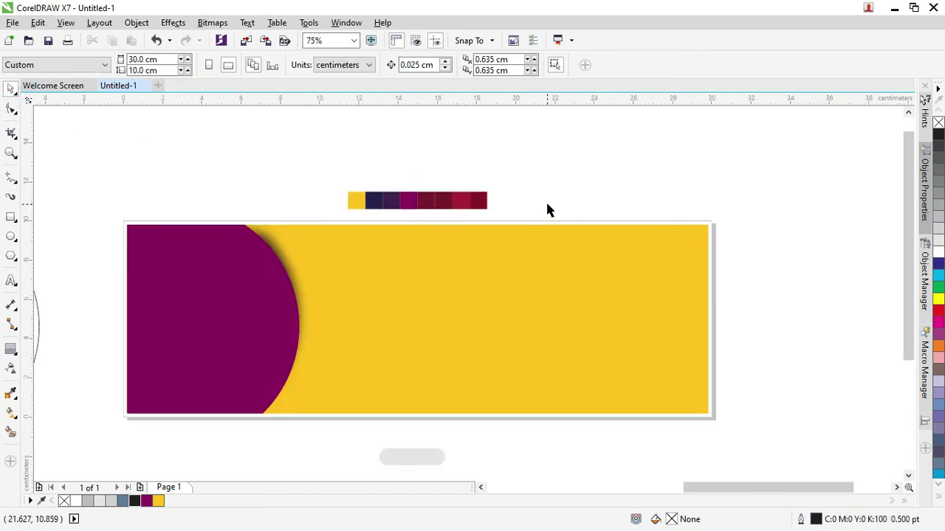
{"action": "scroll", "coordinate": [547, 206], "scroll_direction": "down", "scroll_amount": 1}
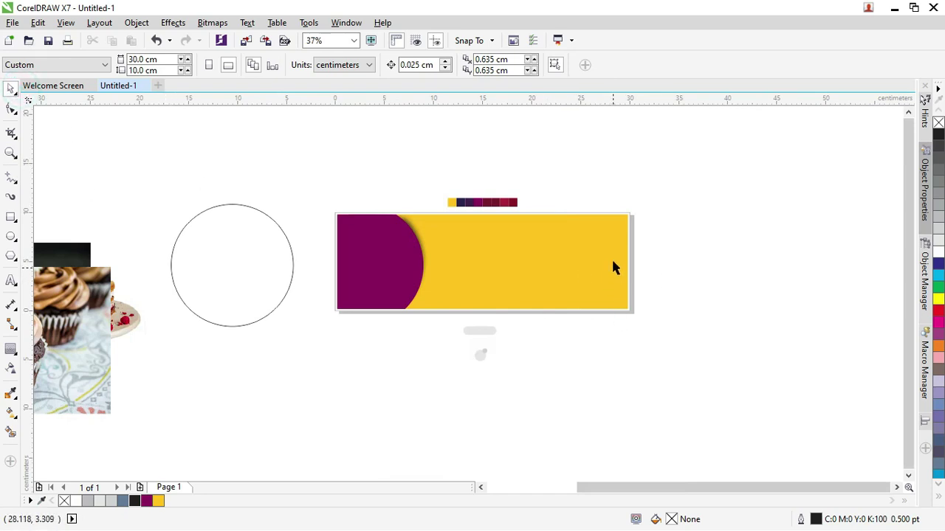
{"action": "scroll", "coordinate": [614, 287], "scroll_direction": "up", "scroll_amount": 1}
{"action": "scroll", "coordinate": [614, 287], "scroll_direction": "down", "scroll_amount": 1}
{"action": "left_click", "coordinate": [11, 237]}
{"action": "left_click", "coordinate": [11, 89]}
{"action": "left_click_drag", "start_coordinate": [228, 226], "coordinate": [706, 279]}
{"action": "key", "text": "z"}
{"action": "left_click_drag", "start_coordinate": [568, 170], "coordinate": [893, 363]}
{"action": "left_click", "coordinate": [11, 89]}
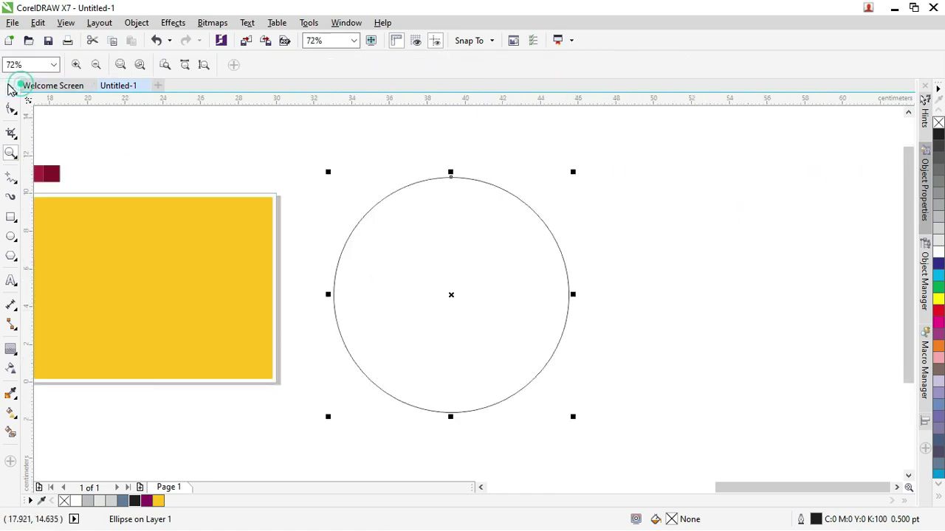
- Give the large circle an elliptical fountain fill in white and black, centred on the circle's middle
{"action": "left_click", "coordinate": [405, 211]}
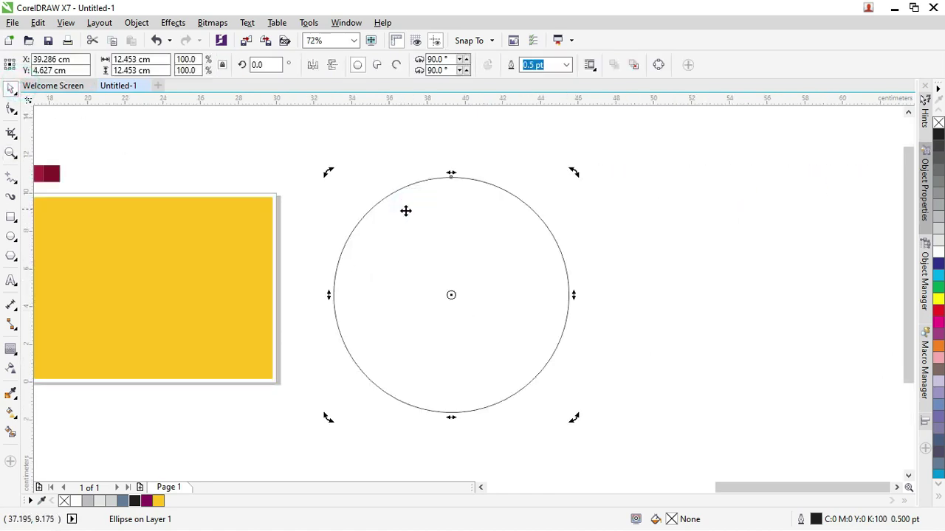
{"action": "left_click", "coordinate": [11, 415]}
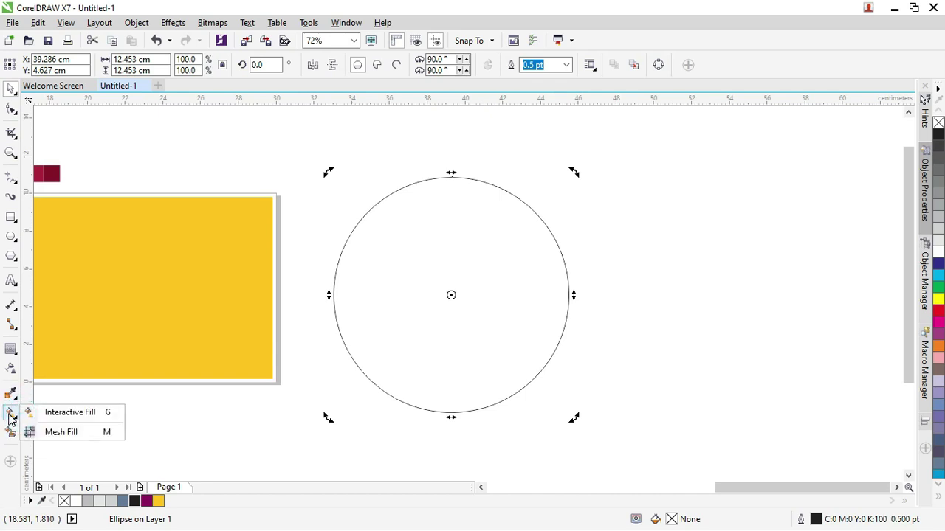
{"action": "left_click", "coordinate": [43, 414]}
{"action": "left_click_drag", "start_coordinate": [459, 326], "coordinate": [679, 192]}
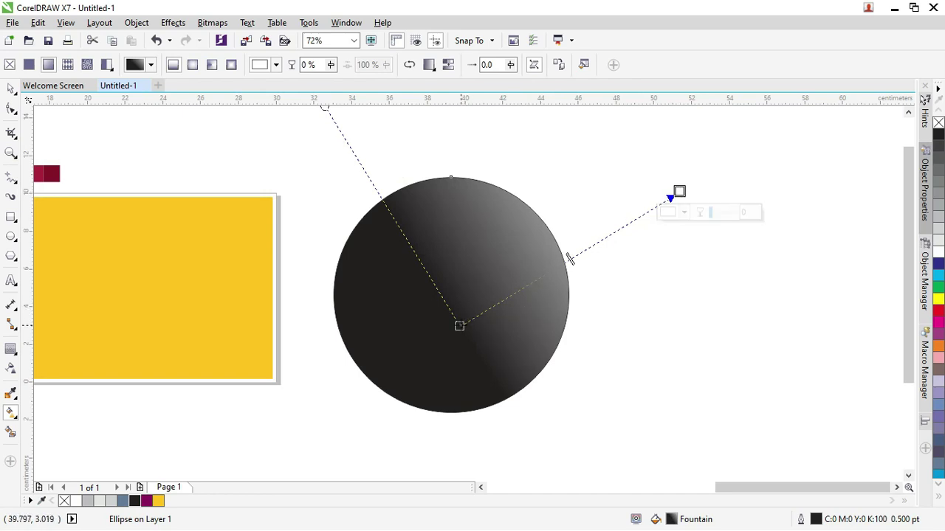
{"action": "left_click_drag", "start_coordinate": [459, 325], "coordinate": [450, 294]}
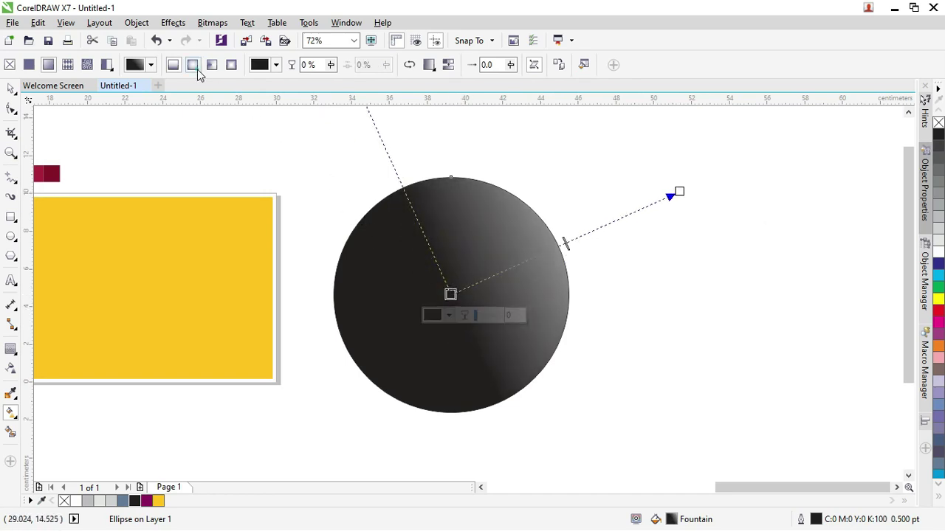
{"action": "left_click", "coordinate": [194, 65]}
{"action": "left_click_drag", "start_coordinate": [558, 246], "coordinate": [449, 294]}
{"action": "left_click", "coordinate": [450, 294]}
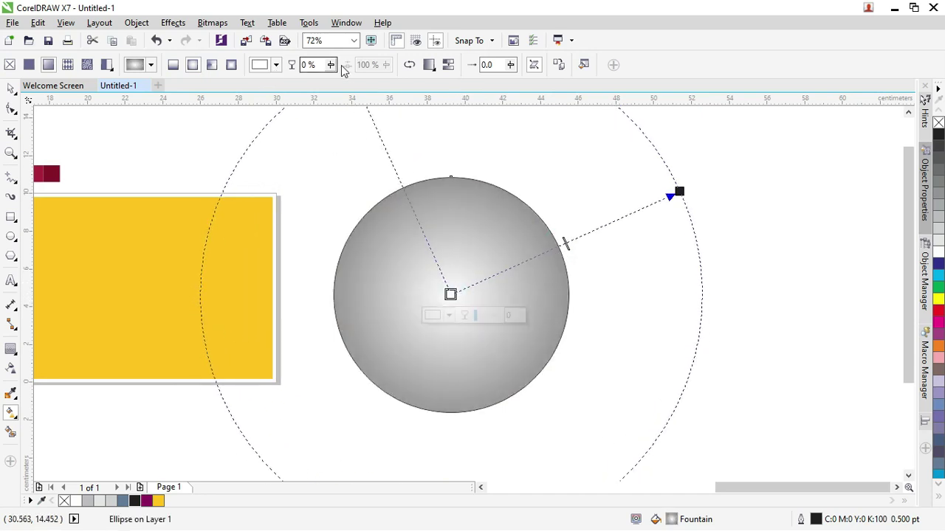
- Reverse the elliptical fountain fill so black sits at the centre, and shrink it so white reaches the circle's edge
{"action": "left_click", "coordinate": [409, 65]}
{"action": "left_click_drag", "start_coordinate": [680, 192], "coordinate": [554, 237]}
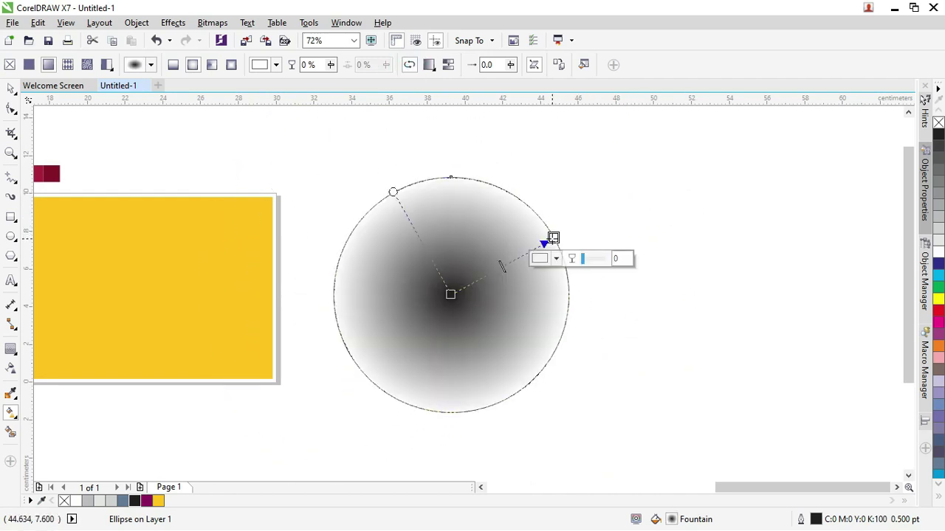
{"action": "left_click", "coordinate": [11, 89]}
{"action": "scroll", "coordinate": [332, 183], "scroll_direction": "down", "scroll_amount": 2}
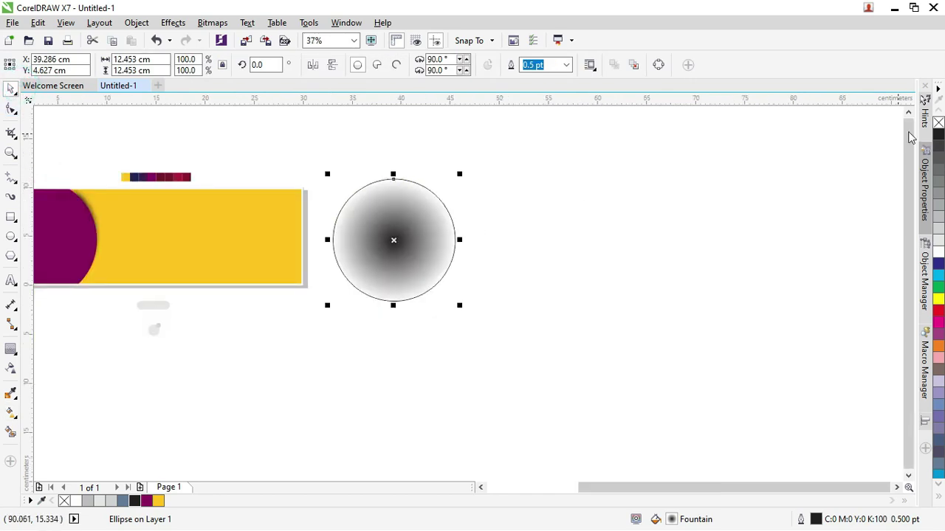
- Remove the gradient circle's outline and place a duplicate beside it in the empty area right of the banner
{"action": "right_click", "coordinate": [938, 122]}
{"action": "left_click", "coordinate": [671, 184]}
{"action": "left_click_drag", "start_coordinate": [415, 216], "coordinate": [598, 221]}
{"action": "scroll", "coordinate": [599, 221], "scroll_direction": "up", "scroll_amount": 2}
{"action": "scroll", "coordinate": [602, 220], "scroll_direction": "down", "scroll_amount": 2}
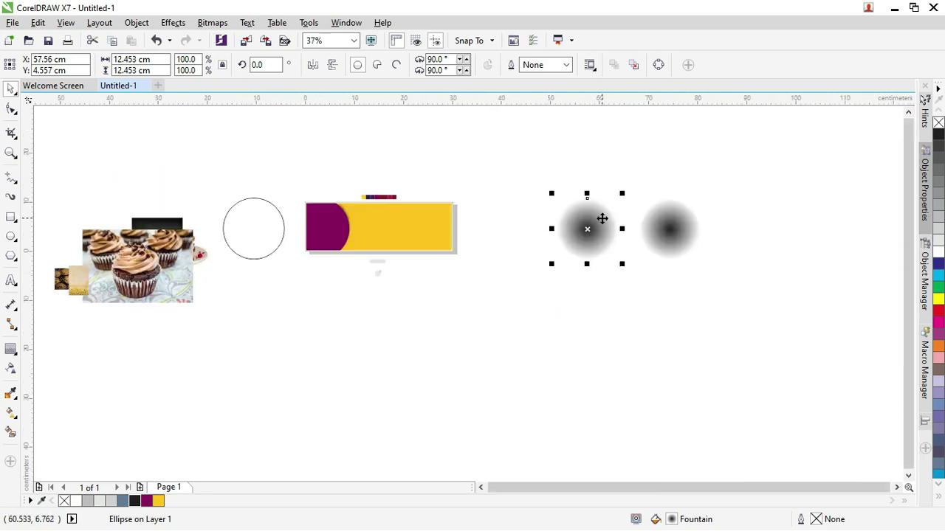
{"action": "scroll", "coordinate": [602, 219], "scroll_direction": "up", "scroll_amount": 1}
{"action": "left_click_drag", "start_coordinate": [602, 219], "coordinate": [571, 217]}
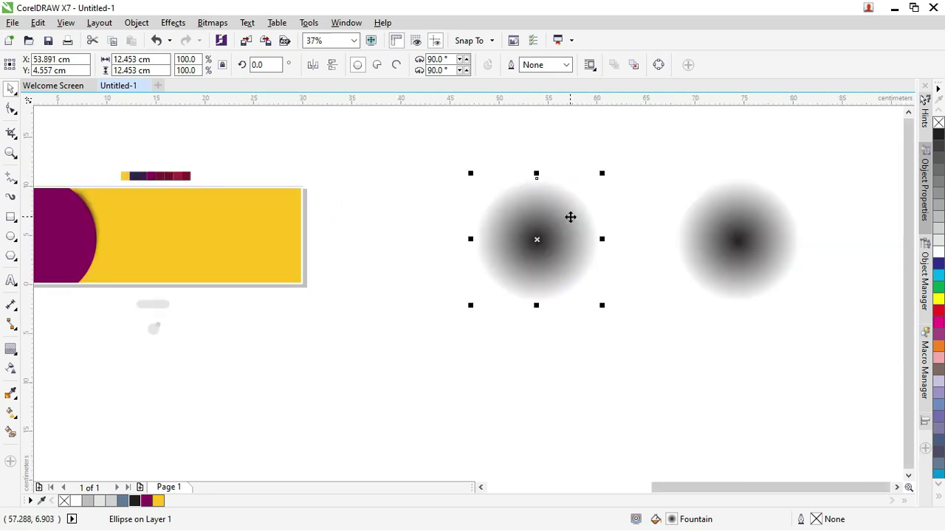
- Convert the gradient circle nearer the banner to a 100 dpi CMYK bitmap with anti-aliasing and a transparent background
{"action": "left_click", "coordinate": [212, 22]}
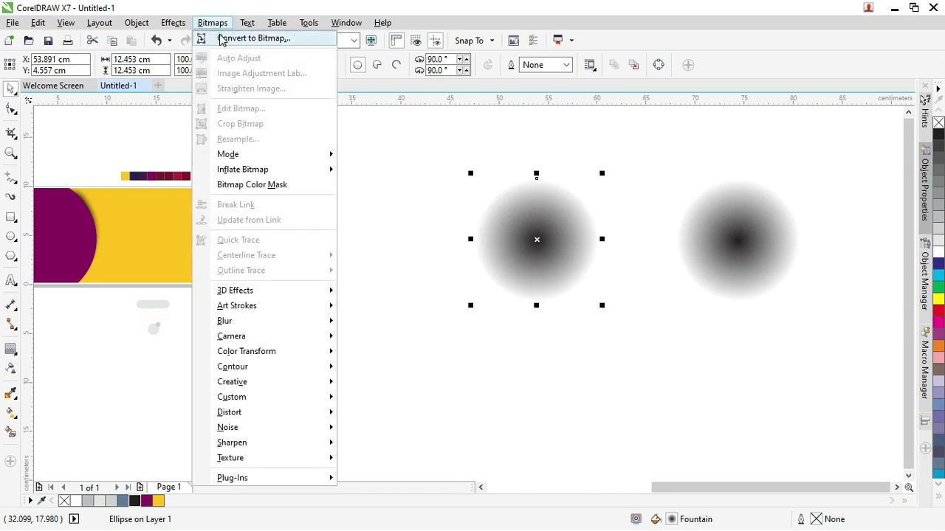
{"action": "left_click", "coordinate": [225, 37]}
{"action": "left_click_drag", "start_coordinate": [356, 160], "coordinate": [284, 140]}
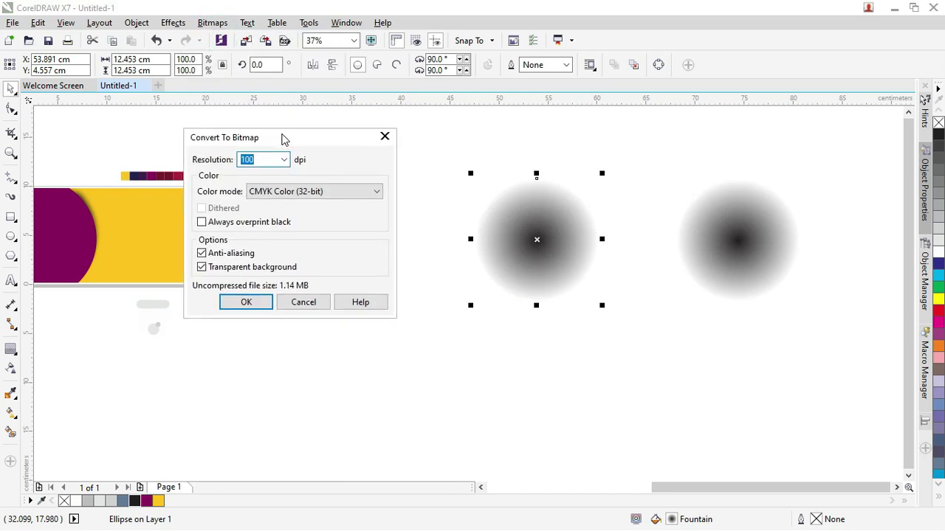
{"action": "left_click", "coordinate": [285, 161]}
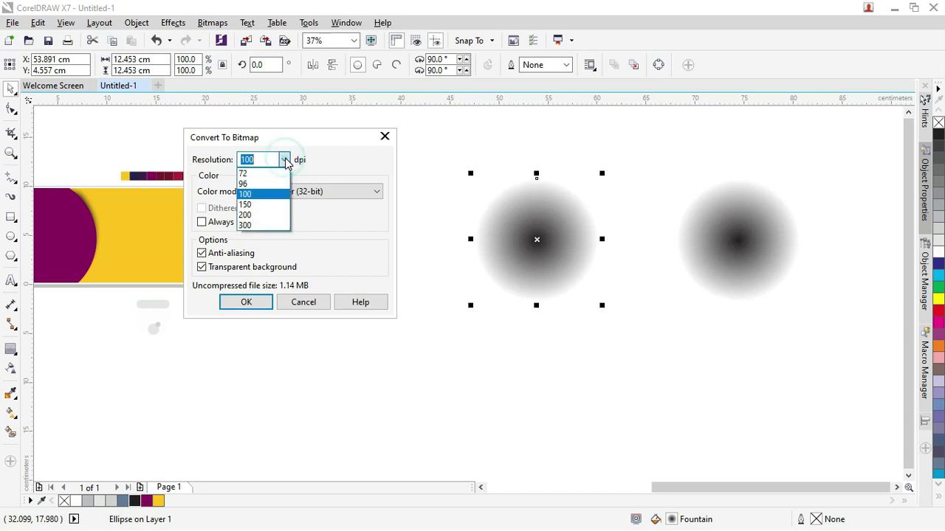
{"action": "left_click", "coordinate": [254, 194]}
{"action": "left_click_drag", "start_coordinate": [277, 150], "coordinate": [279, 128]}
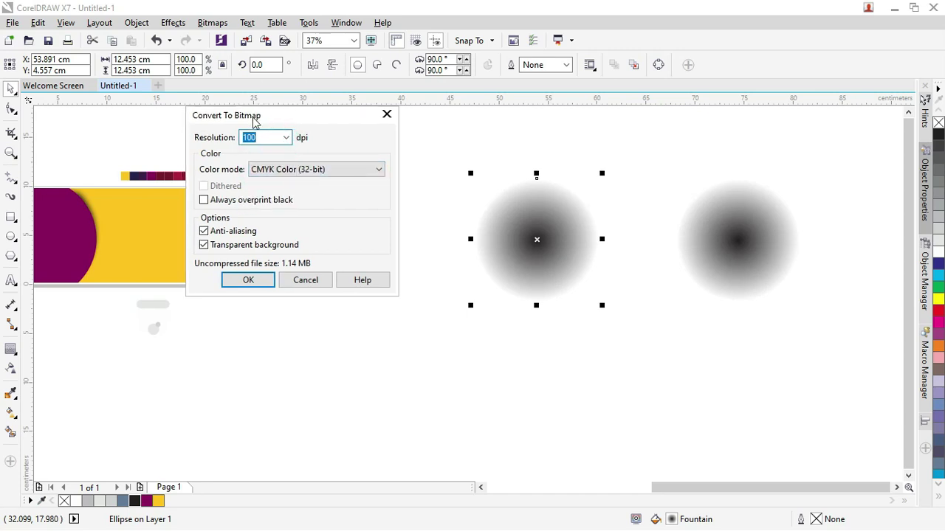
{"action": "left_click", "coordinate": [259, 282]}
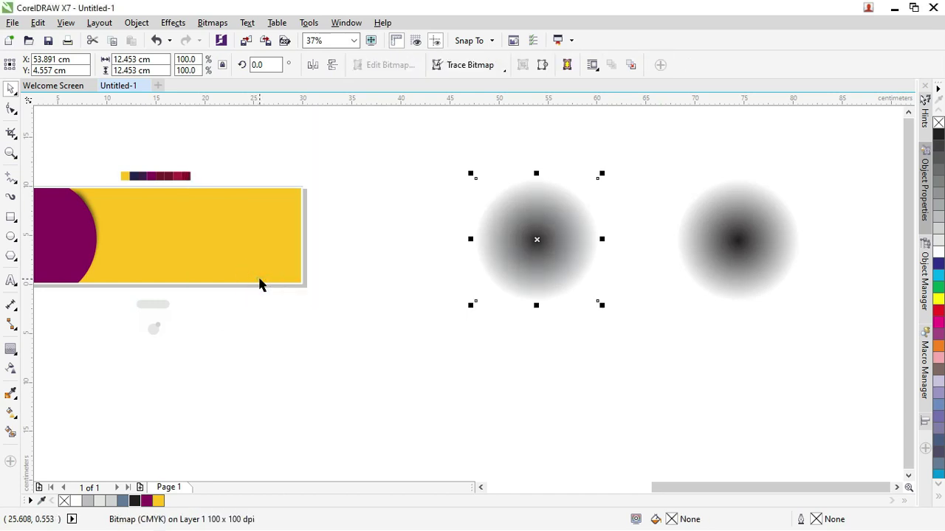
- Apply the Halftone effect to the circle bitmap with cyan 15, magenta 75, yellow 0, black 359 and max dot radius 10
{"action": "left_click", "coordinate": [214, 23]}
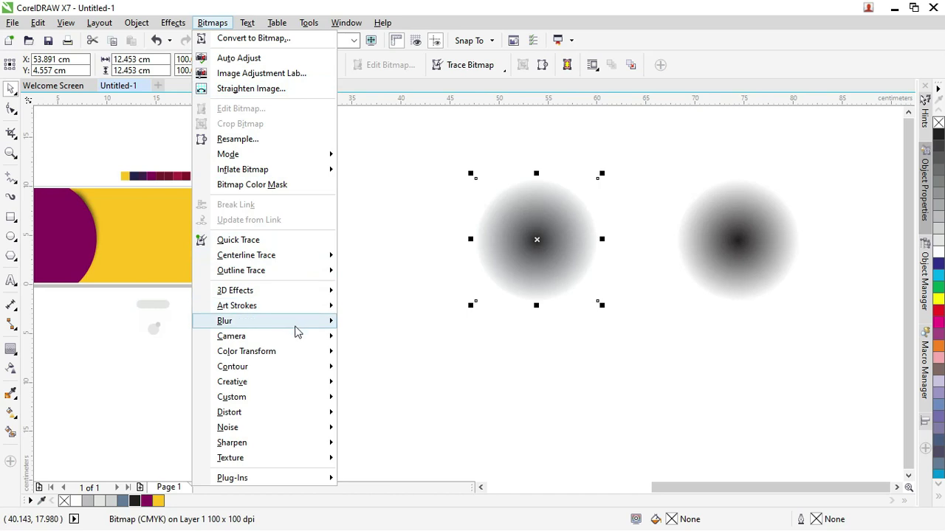
{"action": "mouse_move", "coordinate": [305, 353]}
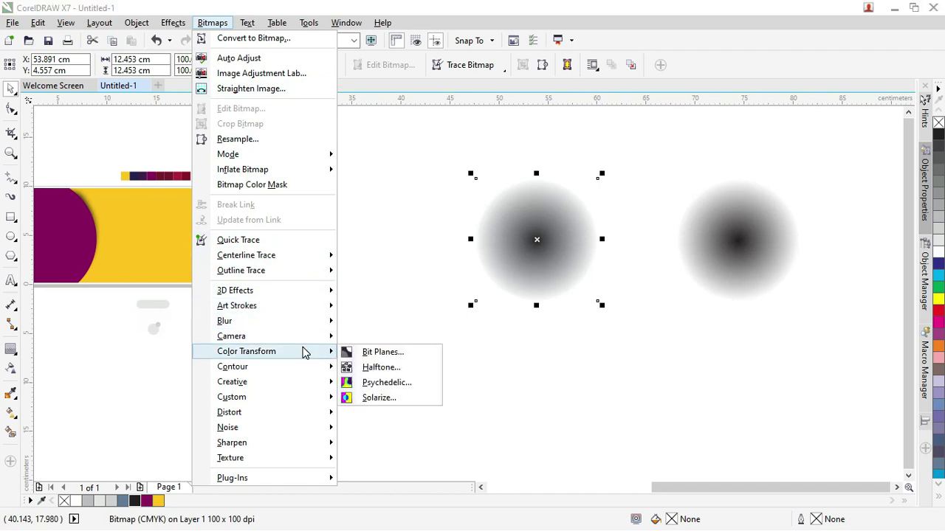
{"action": "left_click", "coordinate": [383, 368]}
{"action": "left_click_drag", "start_coordinate": [506, 188], "coordinate": [250, 158]}
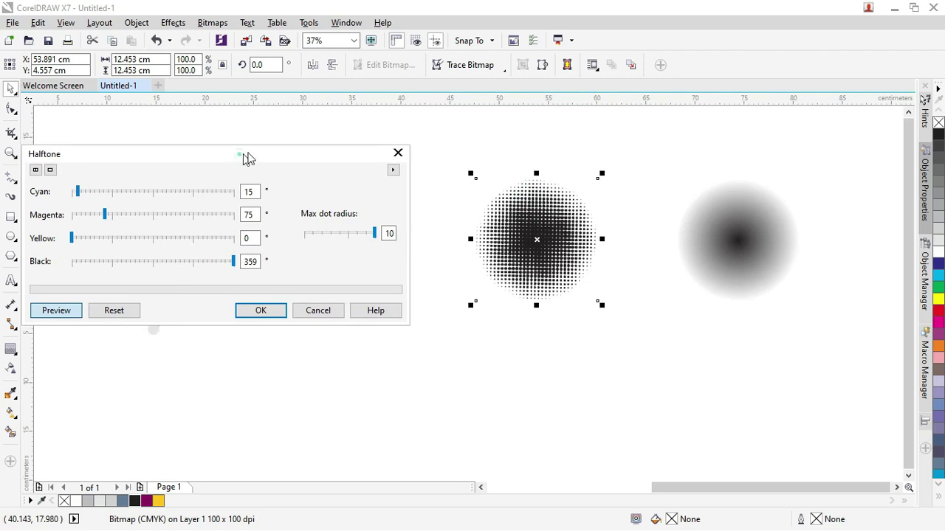
{"action": "left_click_drag", "start_coordinate": [247, 159], "coordinate": [285, 151]}
{"action": "left_click", "coordinate": [270, 255]}
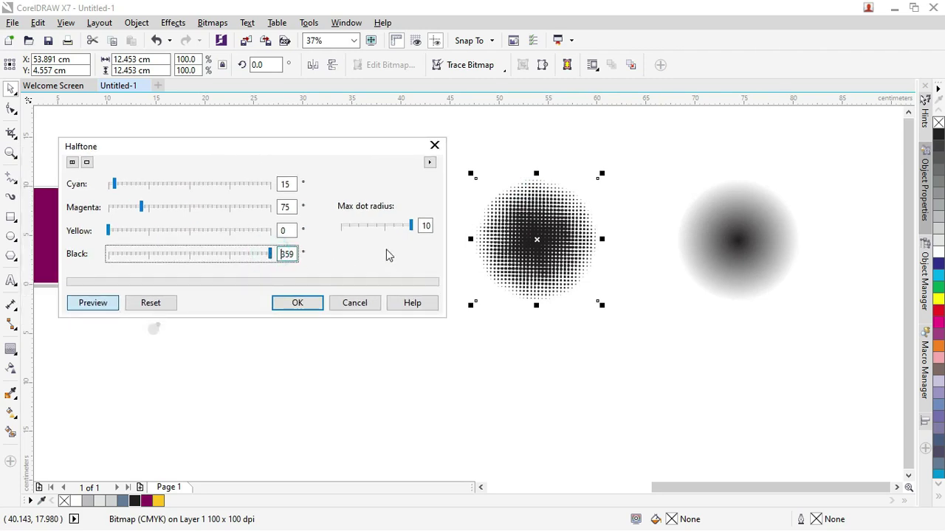
{"action": "left_click", "coordinate": [412, 231]}
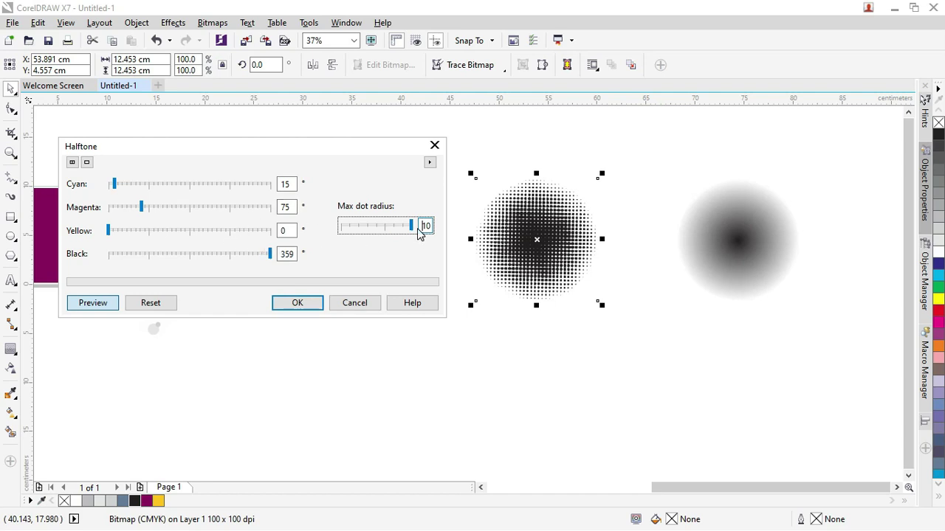
{"action": "left_click", "coordinate": [316, 304]}
{"action": "scroll", "coordinate": [532, 215], "scroll_direction": "up", "scroll_amount": 8}
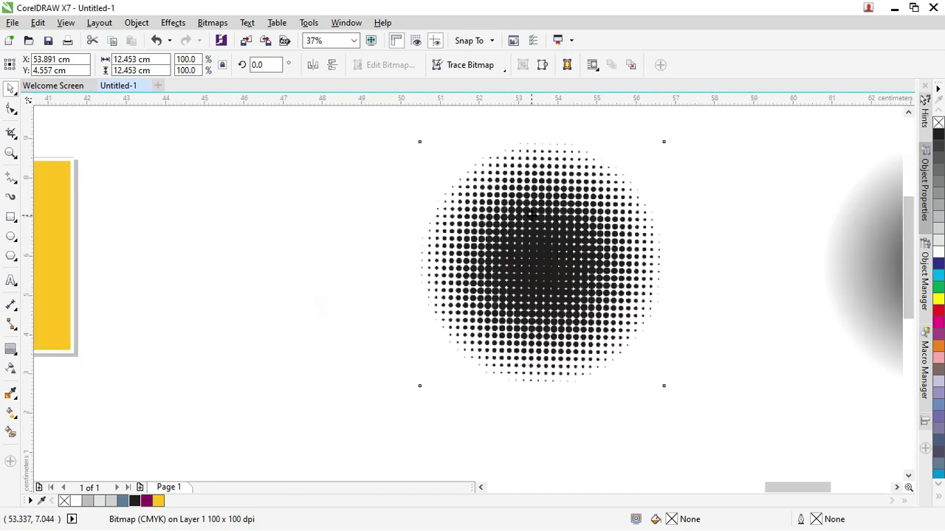
{"action": "scroll", "coordinate": [531, 216], "scroll_direction": "down", "scroll_amount": 8}
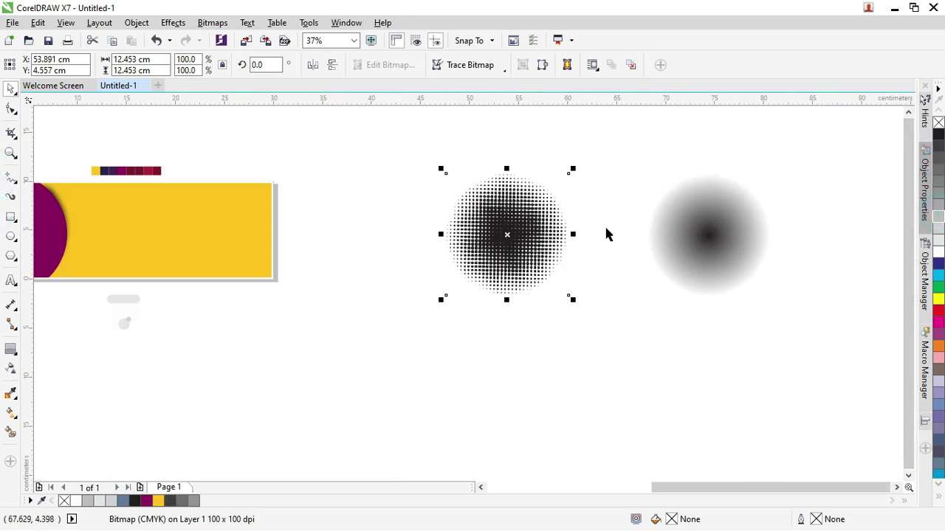
- Outline-trace the halftone bitmap into vectors as a high quality image, with the background removed and the original kept
{"action": "left_click_drag", "start_coordinate": [525, 211], "coordinate": [538, 211]}
{"action": "left_click", "coordinate": [506, 68]}
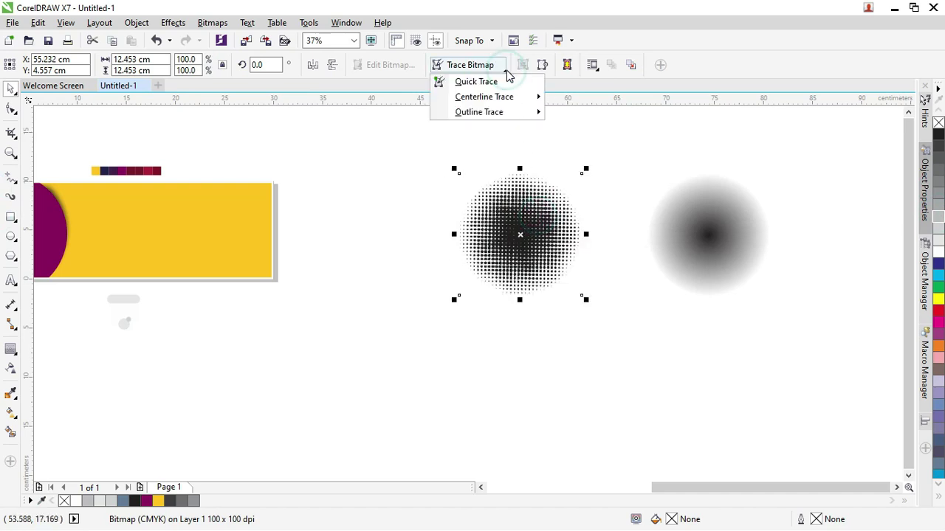
{"action": "mouse_move", "coordinate": [507, 117]}
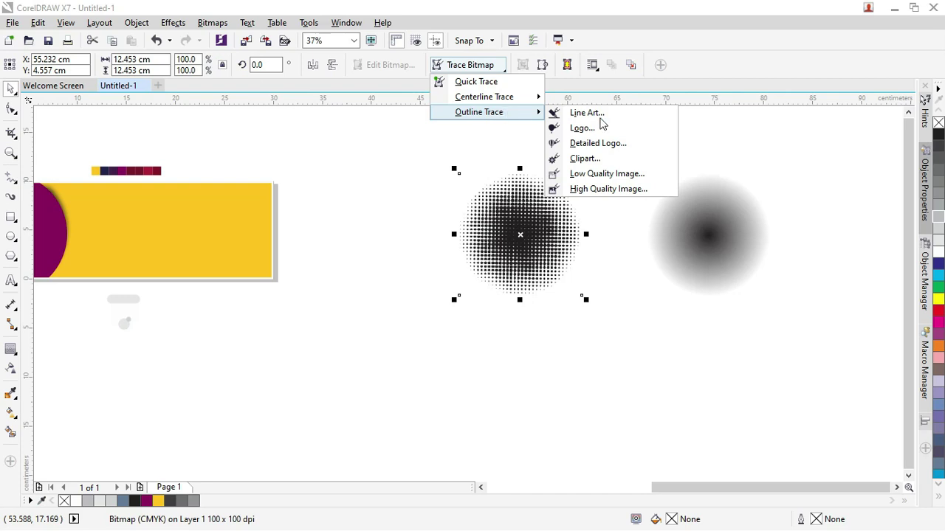
{"action": "left_click", "coordinate": [611, 177]}
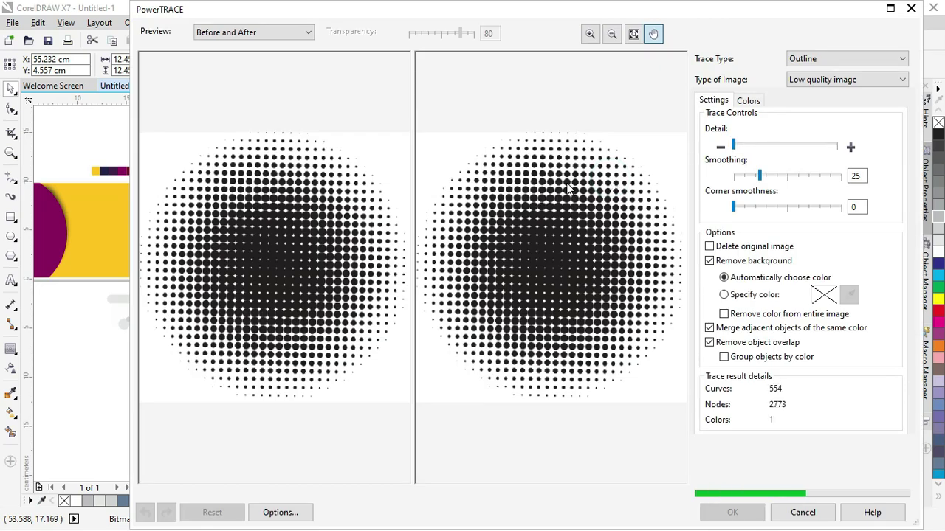
{"action": "scroll", "coordinate": [502, 236], "scroll_direction": "up", "scroll_amount": 3}
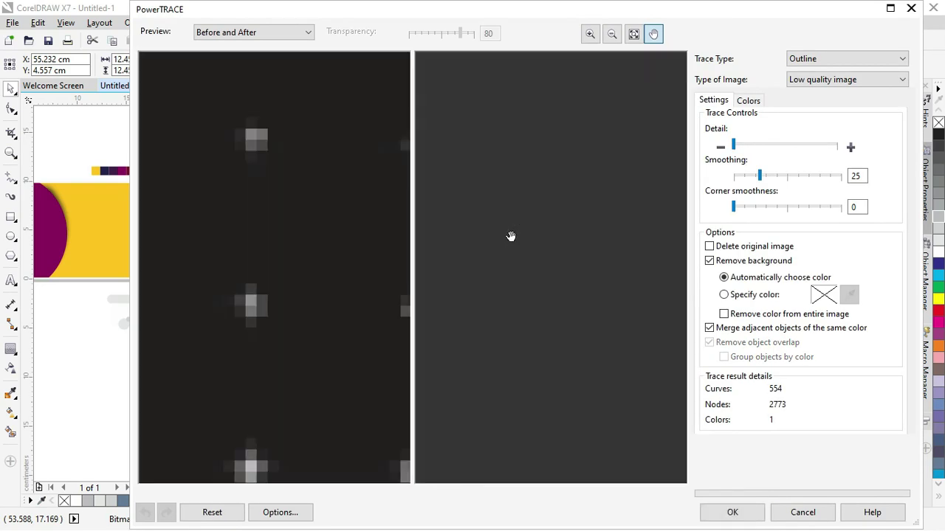
{"action": "scroll", "coordinate": [543, 184], "scroll_direction": "down", "scroll_amount": 3}
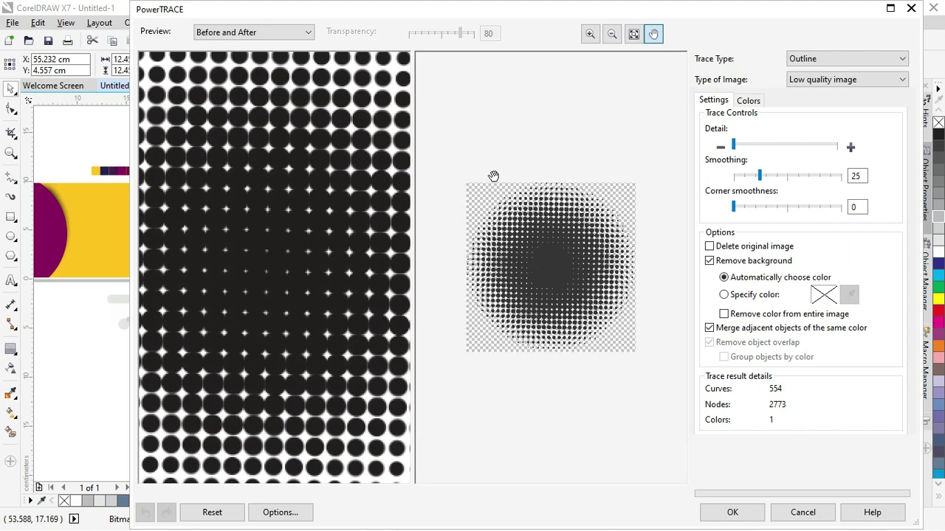
{"action": "left_click", "coordinate": [802, 77]}
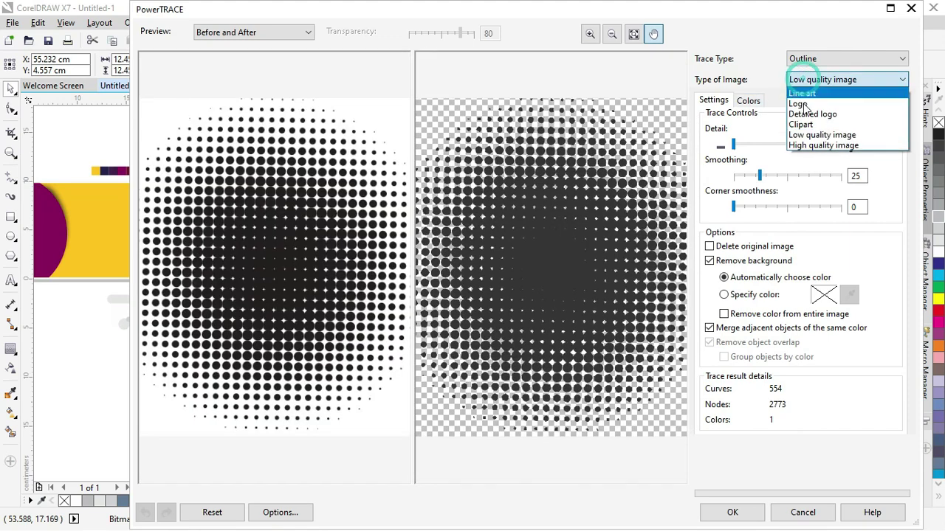
{"action": "left_click", "coordinate": [809, 144]}
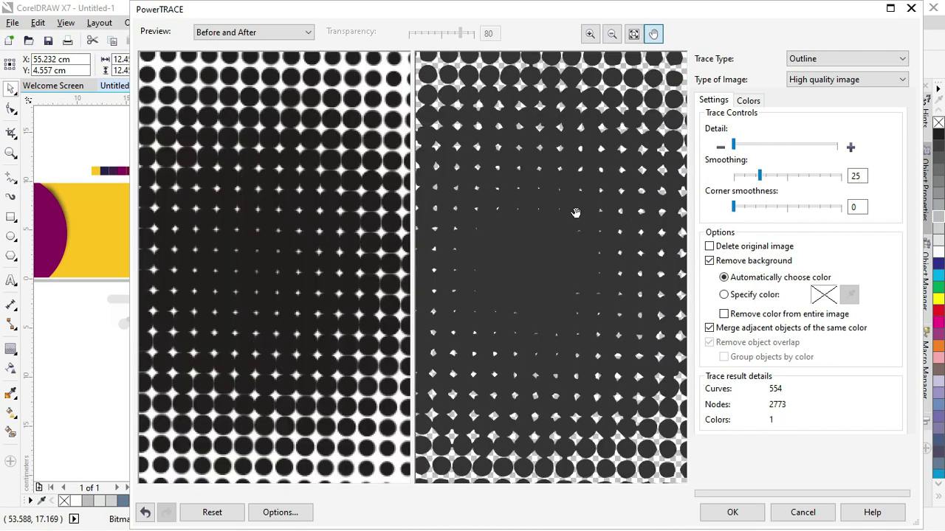
{"action": "scroll", "coordinate": [582, 198], "scroll_direction": "down", "scroll_amount": 3}
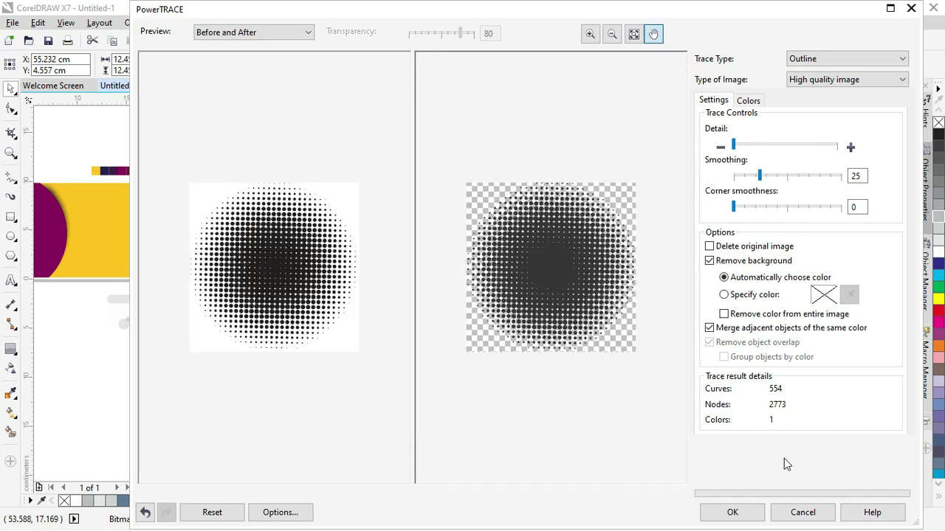
{"action": "left_click", "coordinate": [733, 515]}
- Move the traced dot group below its bitmap and try palette fill colours on it, ending with cyan
{"action": "left_click_drag", "start_coordinate": [527, 215], "coordinate": [580, 324]}
{"action": "left_click", "coordinate": [938, 233]}
{"action": "left_click", "coordinate": [938, 242]}
{"action": "left_click", "coordinate": [938, 251]}
{"action": "left_click", "coordinate": [938, 264]}
{"action": "left_click", "coordinate": [938, 275]}
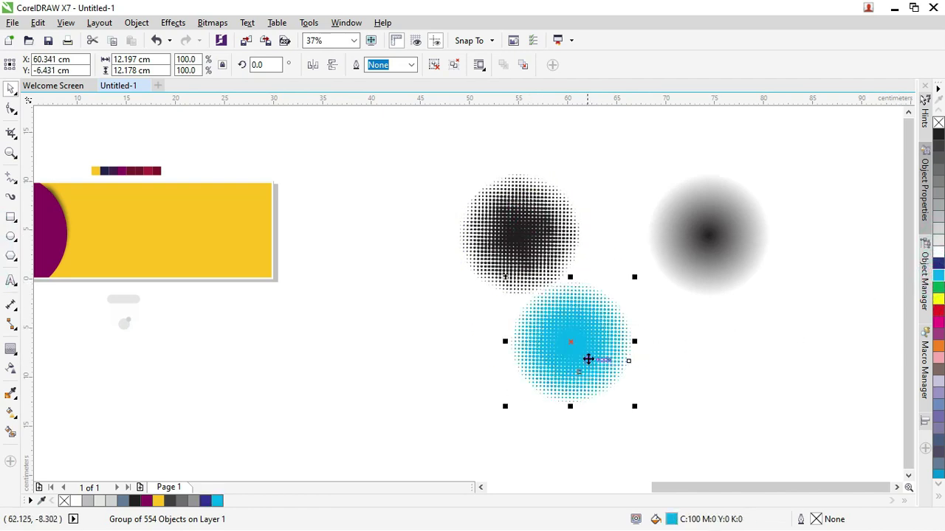
- Move the traced dot group onto the banner's lower-right corner and fill it with white
{"action": "left_click", "coordinate": [421, 298]}
{"action": "left_click_drag", "start_coordinate": [519, 341], "coordinate": [264, 282]}
{"action": "left_click", "coordinate": [940, 255]}
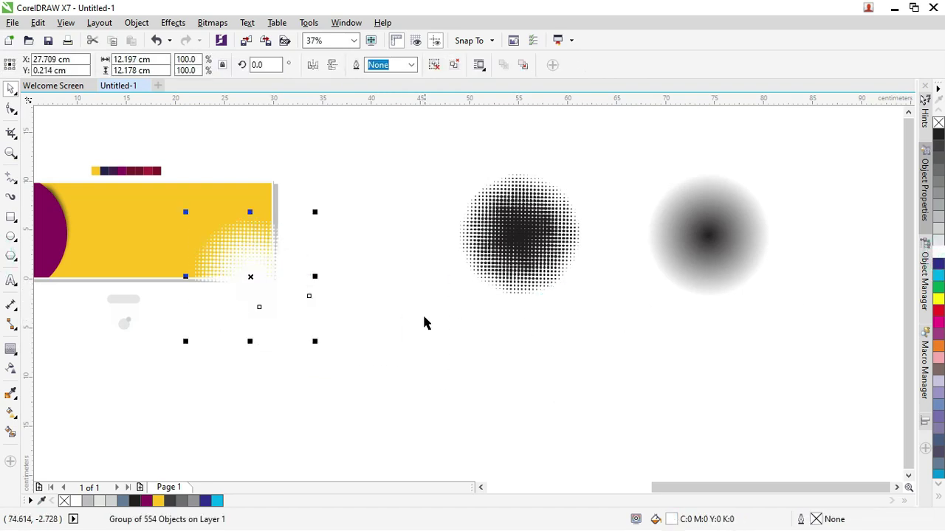
{"action": "left_click", "coordinate": [417, 300]}
{"action": "scroll", "coordinate": [229, 262], "scroll_direction": "up", "scroll_amount": 3}
{"action": "scroll", "coordinate": [244, 258], "scroll_direction": "down", "scroll_amount": 3}
{"action": "left_click", "coordinate": [264, 259]}
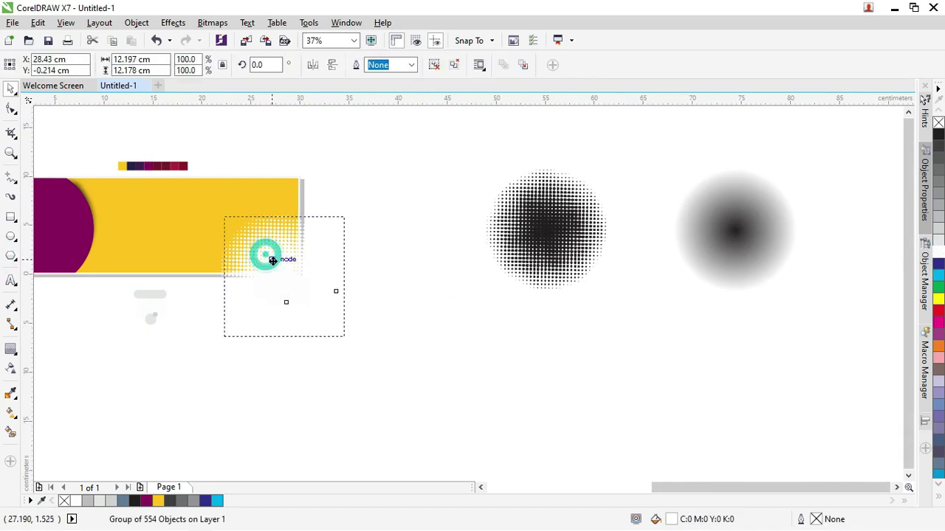
- Shift the white dot group slightly further off the banner's corner, to about X 29.1 cm, Y -1 cm, and lock it
{"action": "left_click", "coordinate": [411, 225]}
{"action": "scroll", "coordinate": [413, 226], "scroll_direction": "down", "scroll_amount": 1}
{"action": "key", "text": "z"}
{"action": "left_click_drag", "start_coordinate": [212, 175], "coordinate": [400, 279]}
{"action": "left_click", "coordinate": [11, 89]}
{"action": "left_click", "coordinate": [553, 325]}
{"action": "left_click_drag", "start_coordinate": [576, 312], "coordinate": [581, 321]}
{"action": "right_click", "coordinate": [582, 324]}
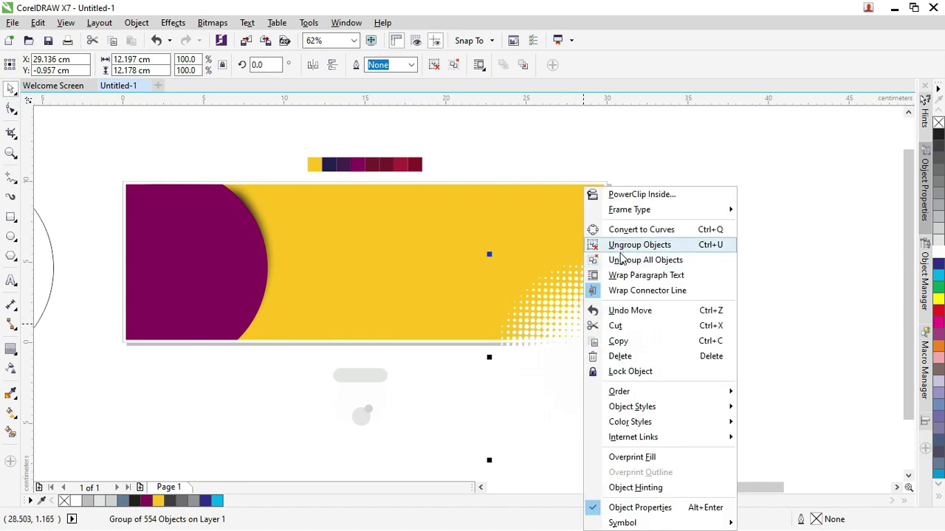
{"action": "left_click", "coordinate": [641, 373]}
{"action": "left_click", "coordinate": [742, 243]}
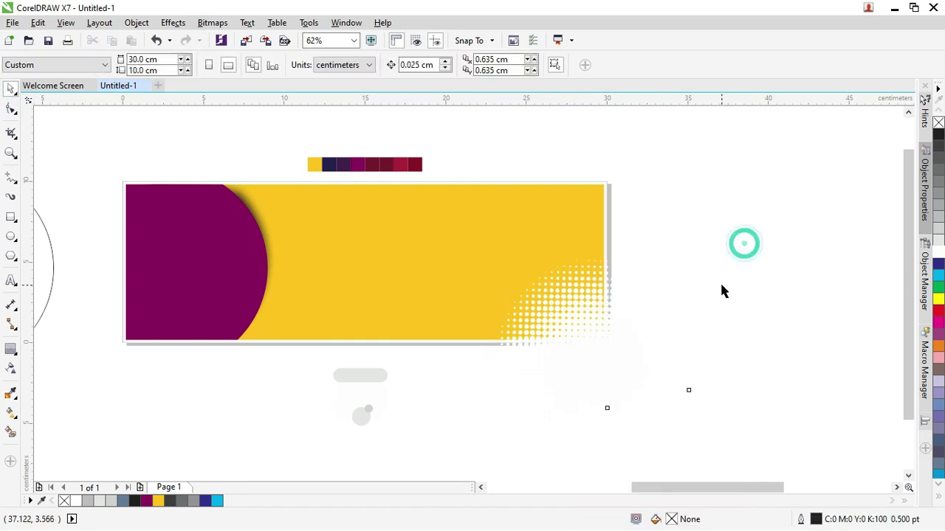
- Move the cupcake photo aside, then place the layered cake image over the purple section and bring it to the front
{"action": "scroll", "coordinate": [720, 281], "scroll_direction": "down", "scroll_amount": 2}
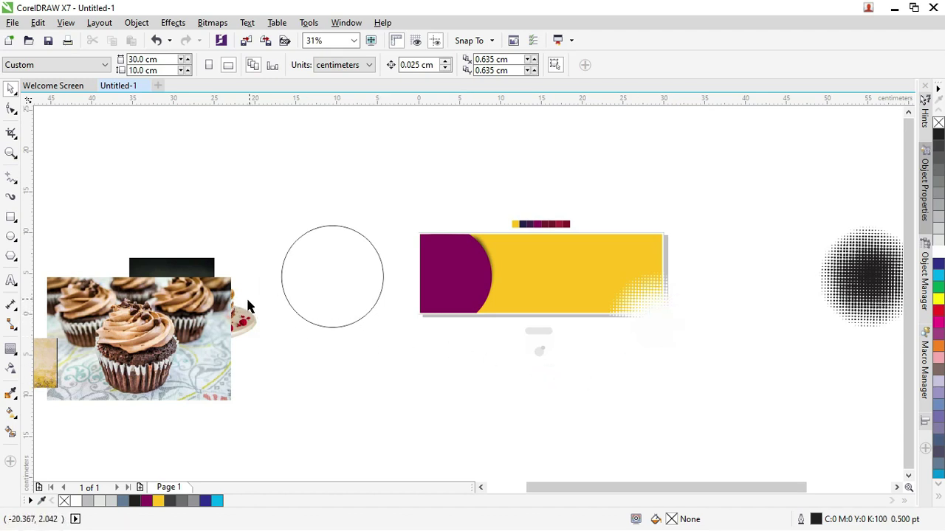
{"action": "left_click_drag", "start_coordinate": [182, 312], "coordinate": [318, 367]}
{"action": "left_click_drag", "start_coordinate": [196, 314], "coordinate": [439, 270]}
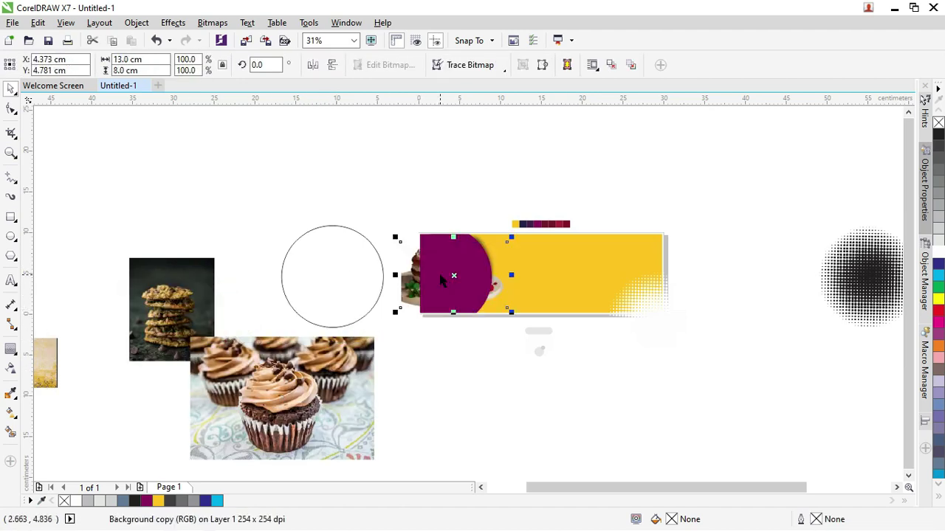
{"action": "scroll", "coordinate": [440, 270], "scroll_direction": "up", "scroll_amount": 2}
{"action": "key", "text": "shift+Page_Up"}
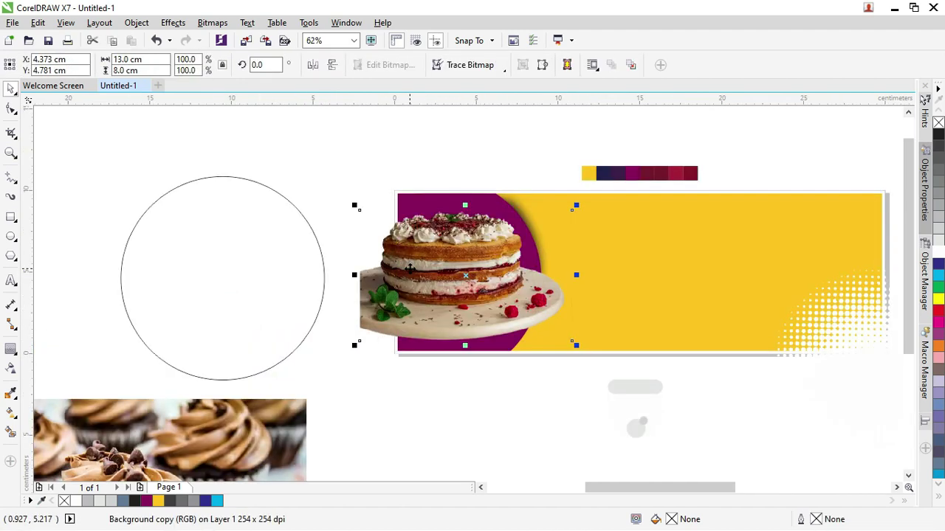
- Scale the cake image to about 62% and position it within the purple section, flush with the banner's left edge
{"action": "left_click_drag", "start_coordinate": [578, 207], "coordinate": [504, 252]}
{"action": "left_click_drag", "start_coordinate": [454, 291], "coordinate": [494, 270]}
{"action": "left_click_drag", "start_coordinate": [547, 237], "coordinate": [532, 234]}
{"action": "scroll", "coordinate": [503, 250], "scroll_direction": "up", "scroll_amount": 3}
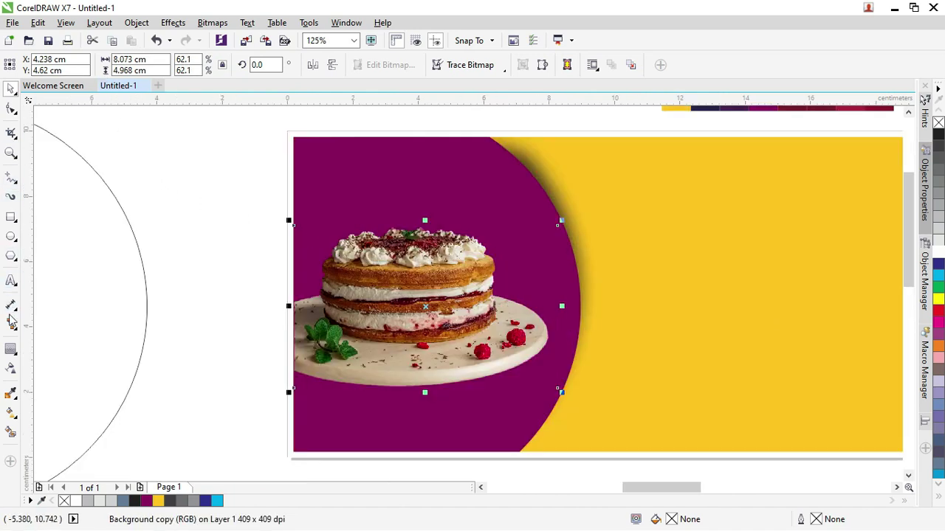
- Add a black drop shadow towards the cake image's lower right, with opacity 50 and feathering 15
{"action": "left_click", "coordinate": [11, 348]}
{"action": "left_click", "coordinate": [64, 350]}
{"action": "left_click_drag", "start_coordinate": [425, 306], "coordinate": [539, 394]}
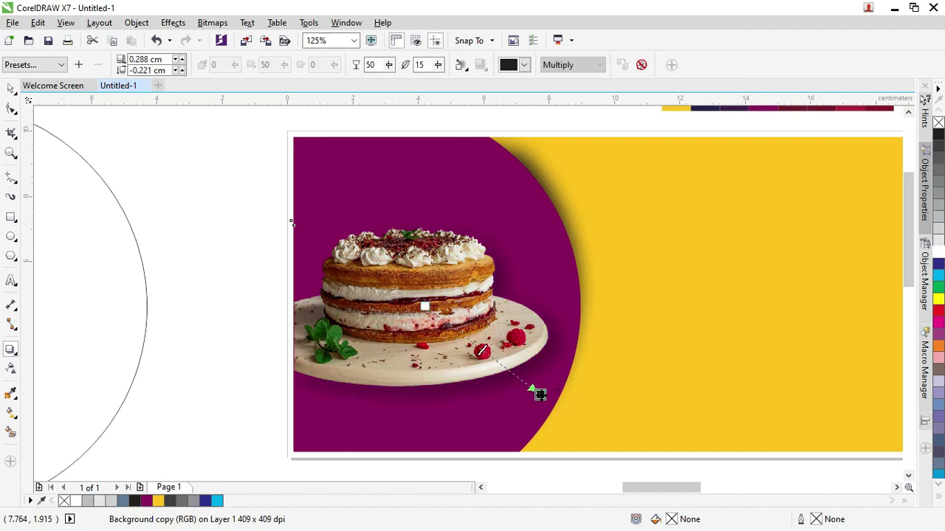
{"action": "left_click", "coordinate": [11, 88]}
{"action": "left_click", "coordinate": [105, 131]}
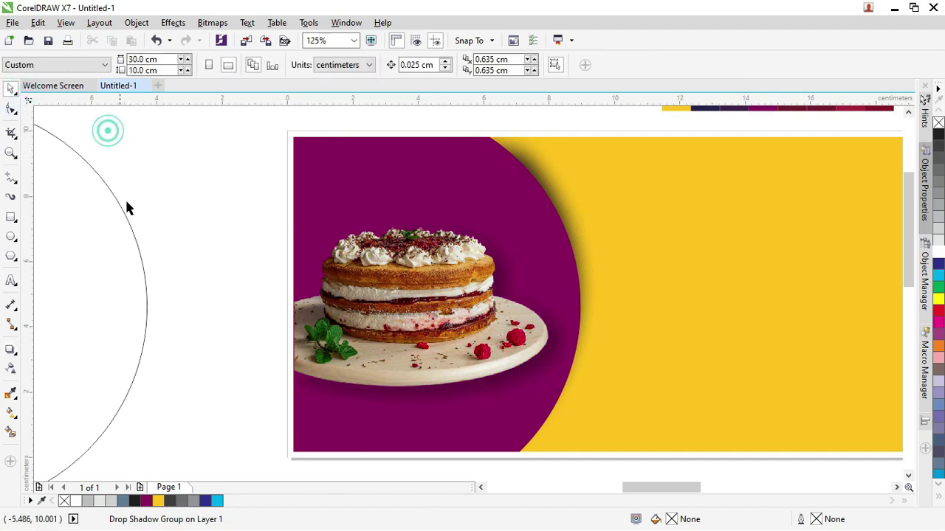
- Lock the banner's yellow background rectangle in place
{"action": "scroll", "coordinate": [171, 216], "scroll_direction": "down", "scroll_amount": 1}
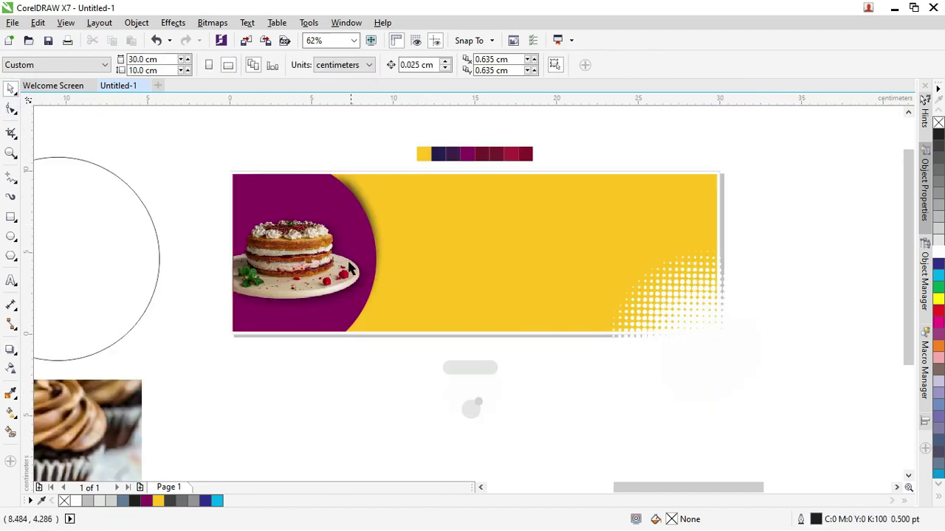
{"action": "scroll", "coordinate": [351, 270], "scroll_direction": "down", "scroll_amount": 1}
{"action": "left_click", "coordinate": [409, 329]}
{"action": "mouse_move", "coordinate": [409, 329]}
{"action": "left_mouse_down"}
{"action": "mouse_move", "coordinate": [396, 273]}
{"action": "mouse_move", "coordinate": [409, 327]}
{"action": "left_mouse_up"}
{"action": "left_click", "coordinate": [441, 371]}
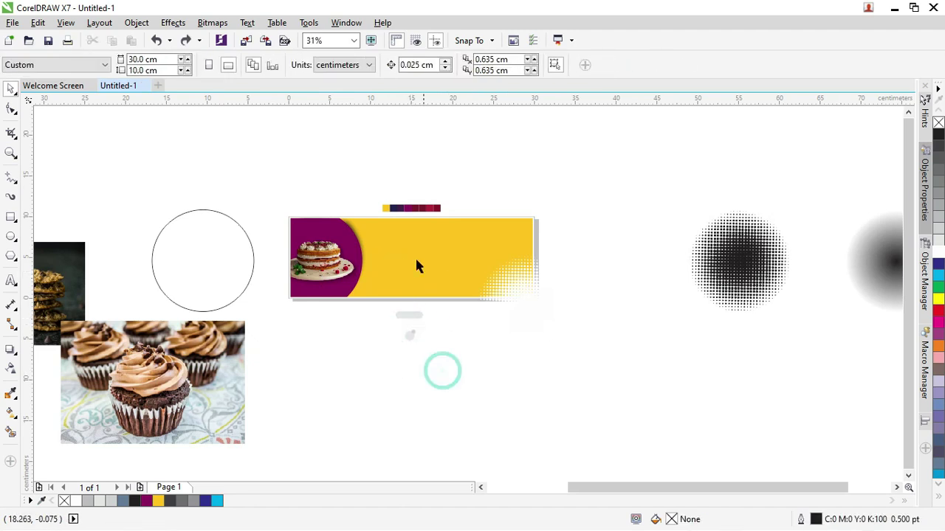
{"action": "left_click", "coordinate": [416, 258]}
{"action": "right_click", "coordinate": [415, 258]}
{"action": "left_click", "coordinate": [472, 340]}
- Select the four badge shapes below the banner and move them onto the yellow area, at about X 14.9 cm, Y 3.8 cm
{"action": "left_click_drag", "start_coordinate": [468, 386], "coordinate": [399, 260]}
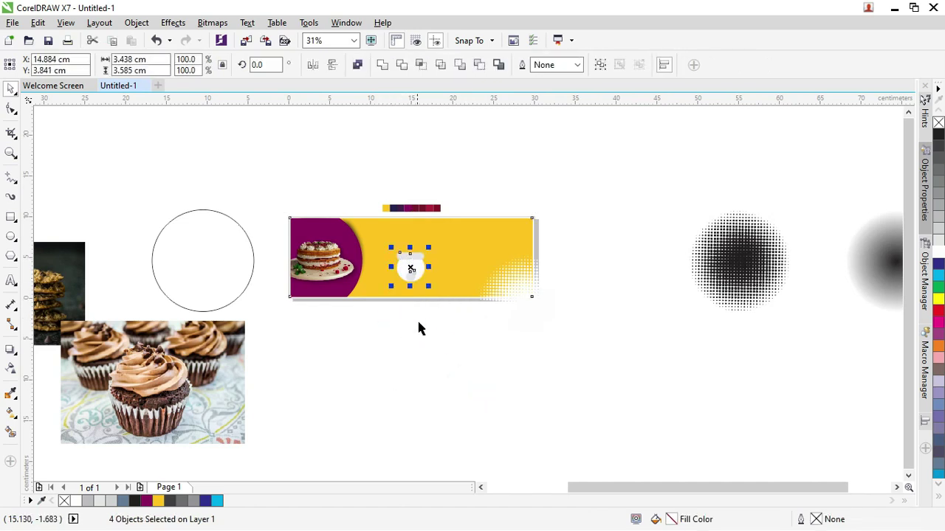
{"action": "left_click", "coordinate": [417, 319]}
{"action": "scroll", "coordinate": [411, 249], "scroll_direction": "up", "scroll_amount": 1}
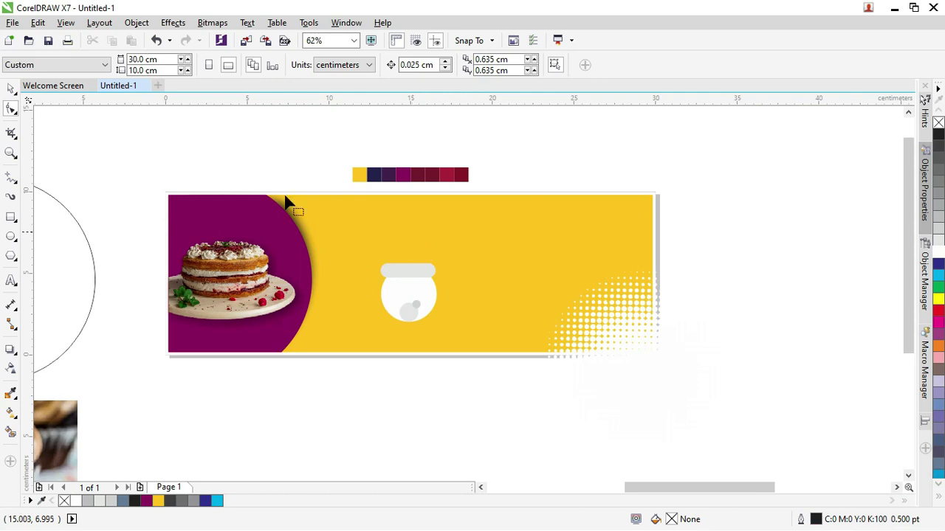
- Fill the badge's rounded grey bar with the purple of the banner's cake section
{"action": "left_click", "coordinate": [11, 88]}
{"action": "left_click", "coordinate": [398, 273]}
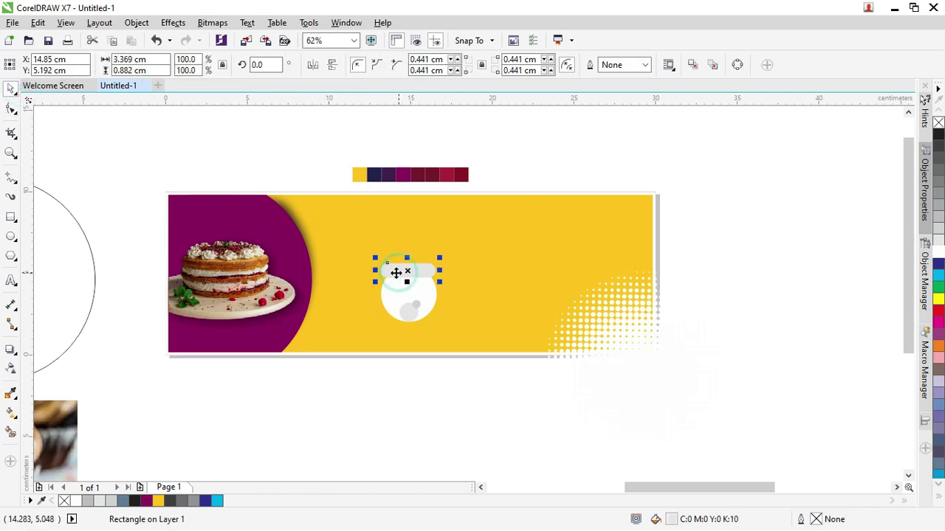
{"action": "left_click", "coordinate": [145, 502]}
{"action": "left_click", "coordinate": [362, 448]}
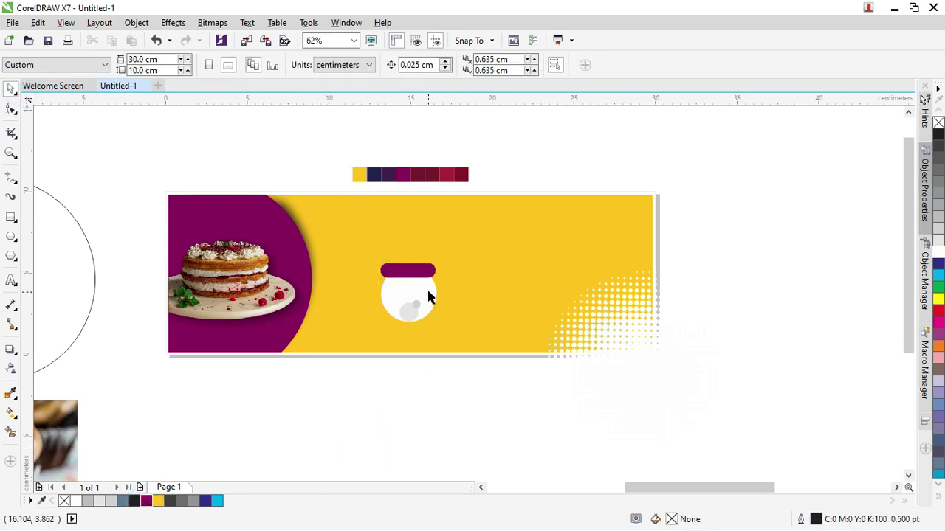
{"action": "left_click", "coordinate": [426, 287]}
{"action": "scroll", "coordinate": [427, 287], "scroll_direction": "up", "scroll_amount": 2}
{"action": "left_click_drag", "start_coordinate": [428, 291], "coordinate": [443, 293]}
{"action": "key", "text": "ctrl+z"}
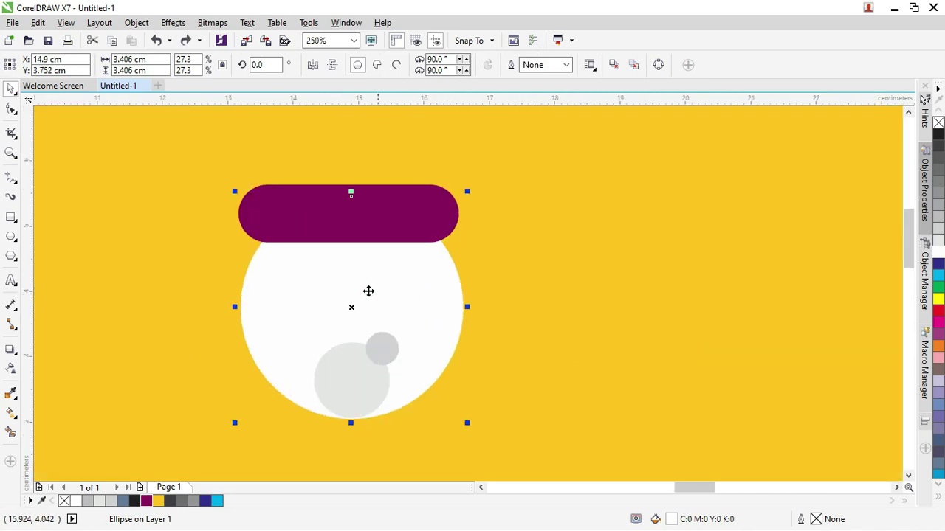
{"action": "key", "text": "ctrl+z"}
{"action": "key", "text": "ctrl+shift+z"}
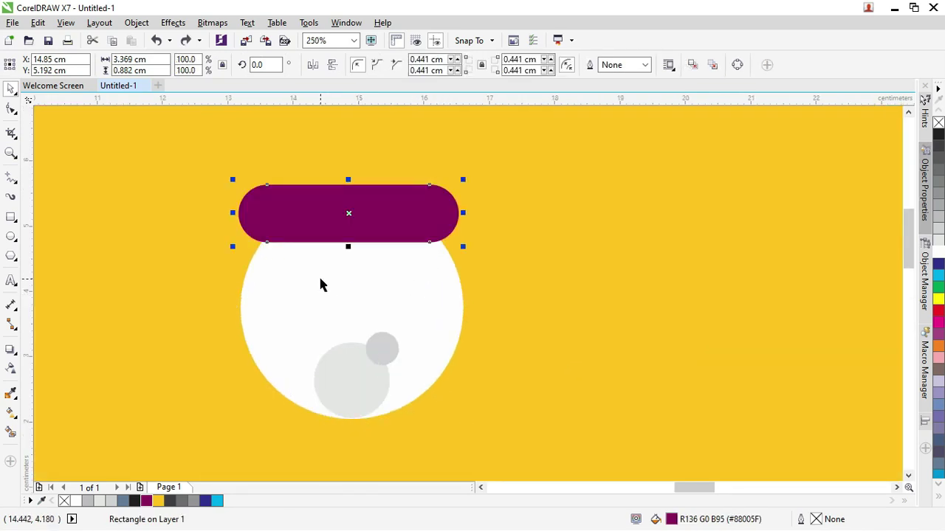
- Add a one-step inward contour of about 0.1 cm to the badge's white circle
{"action": "left_click", "coordinate": [320, 279]}
{"action": "left_click", "coordinate": [17, 352]}
{"action": "left_click", "coordinate": [44, 363]}
{"action": "left_click_drag", "start_coordinate": [243, 307], "coordinate": [251, 222]}
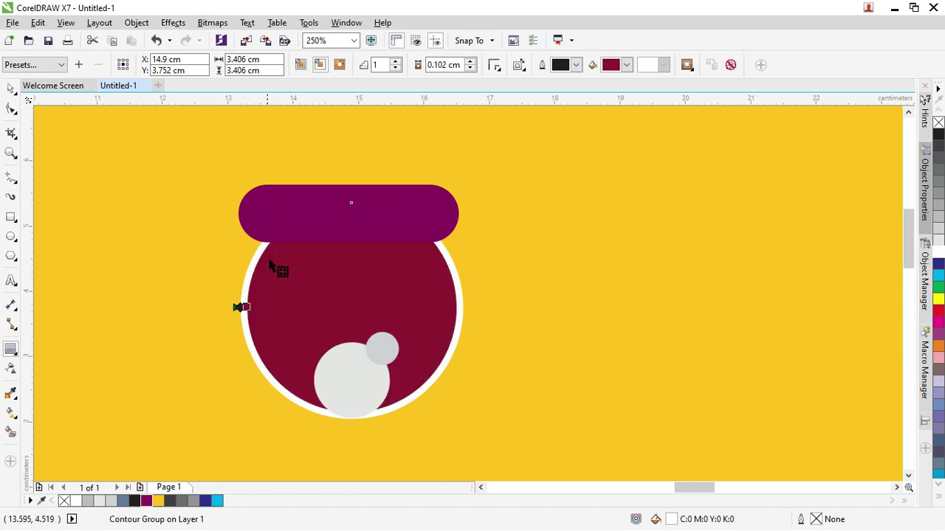
- Break the contour group apart and select the inner dark red circle as a separate object
{"action": "right_click", "coordinate": [276, 278]}
{"action": "left_click", "coordinate": [316, 298]}
{"action": "left_click", "coordinate": [11, 87]}
{"action": "left_click", "coordinate": [137, 179]}
{"action": "left_click", "coordinate": [320, 308]}
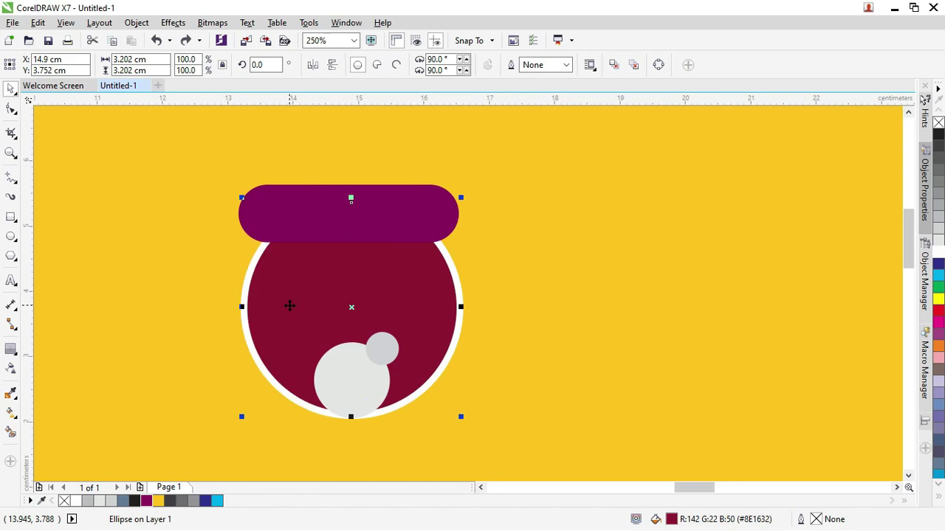
- Move the cupcake photo below the banner and PowerClip it inside the badge's inner dark red circle
{"action": "key", "text": "F4"}
{"action": "scroll", "coordinate": [270, 323], "scroll_direction": "down", "scroll_amount": 2}
{"action": "left_click_drag", "start_coordinate": [189, 391], "coordinate": [284, 358]}
{"action": "scroll", "coordinate": [284, 358], "scroll_direction": "up", "scroll_amount": 1}
{"action": "right_click", "coordinate": [285, 358]}
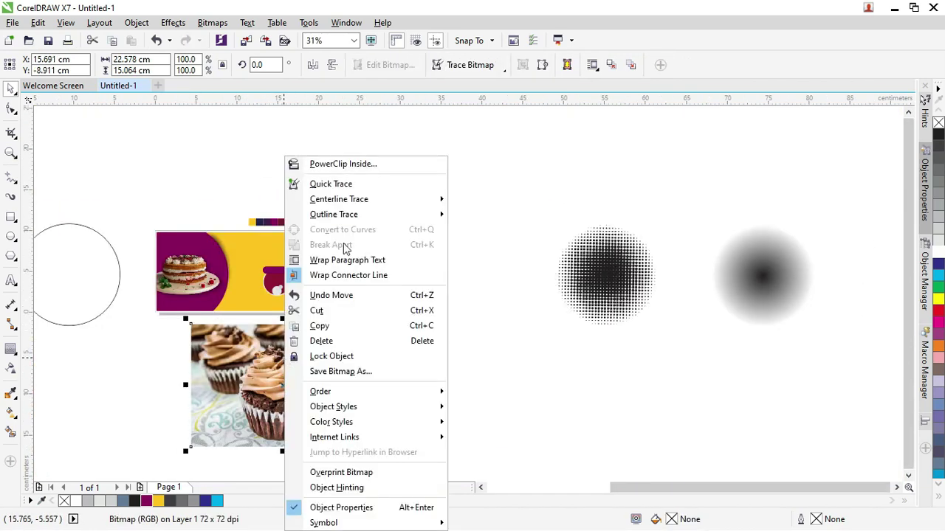
{"action": "left_click", "coordinate": [342, 163]}
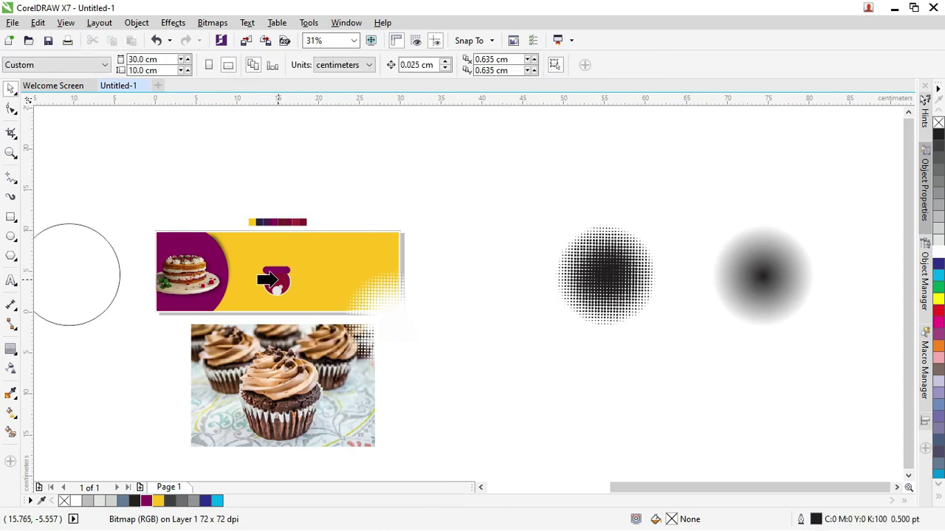
{"action": "left_click", "coordinate": [277, 279]}
{"action": "scroll", "coordinate": [277, 280], "scroll_direction": "up", "scroll_amount": 3}
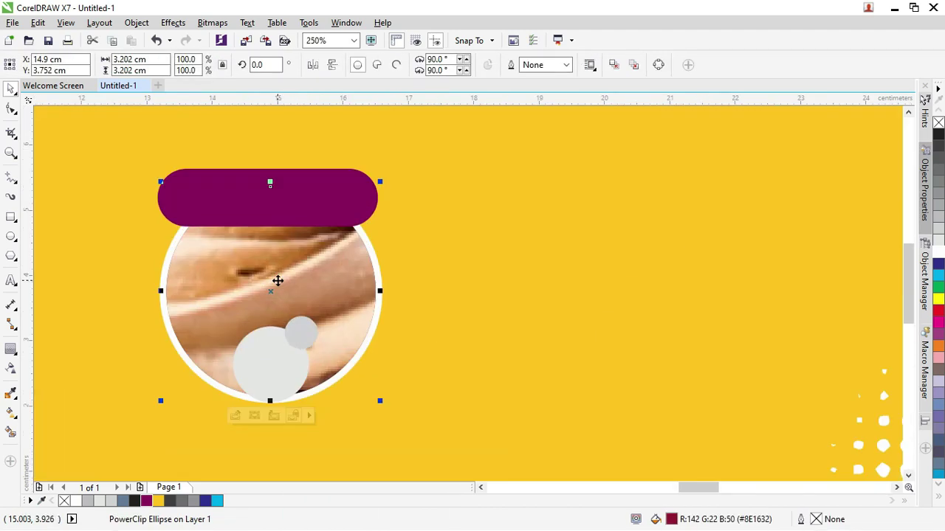
- Fit the cupcake photo to its circular PowerClip frame with Fill Frame Proportionally
{"action": "right_click", "coordinate": [278, 280]}
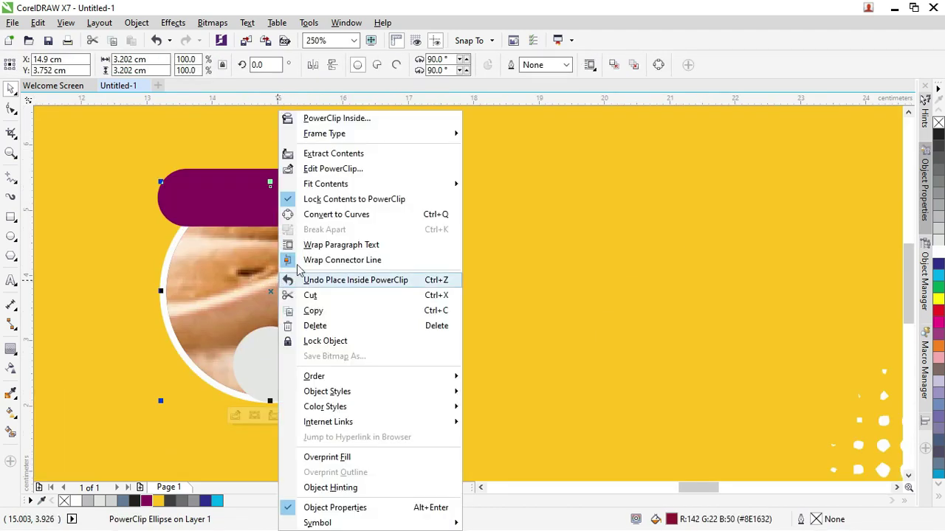
{"action": "left_click", "coordinate": [366, 186]}
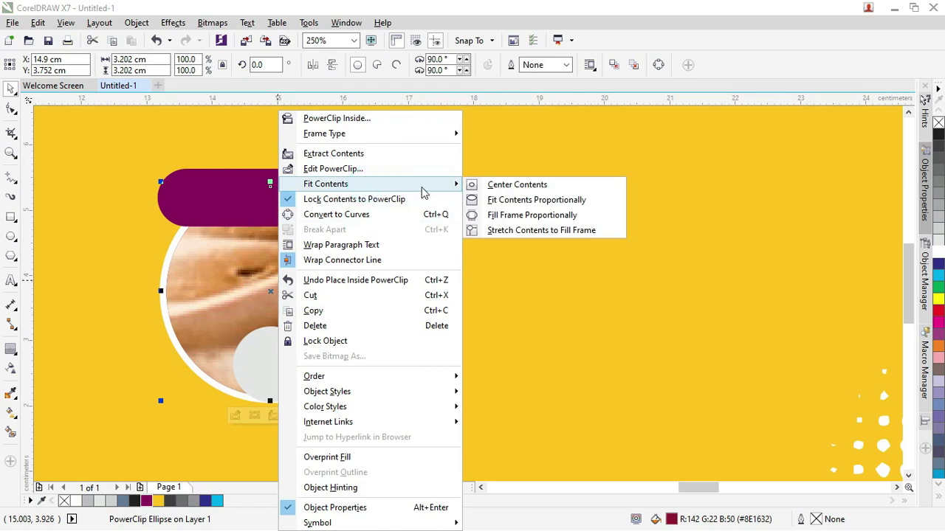
{"action": "left_click", "coordinate": [525, 216]}
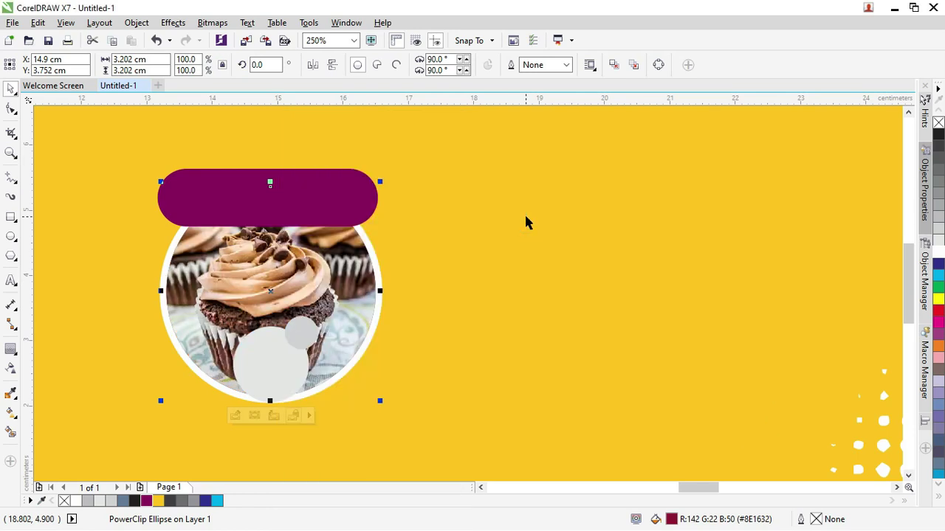
- Sample the last dark red swatch of the colour strip above the banner and fill the larger grey badge circle with it
{"action": "left_click", "coordinate": [256, 371]}
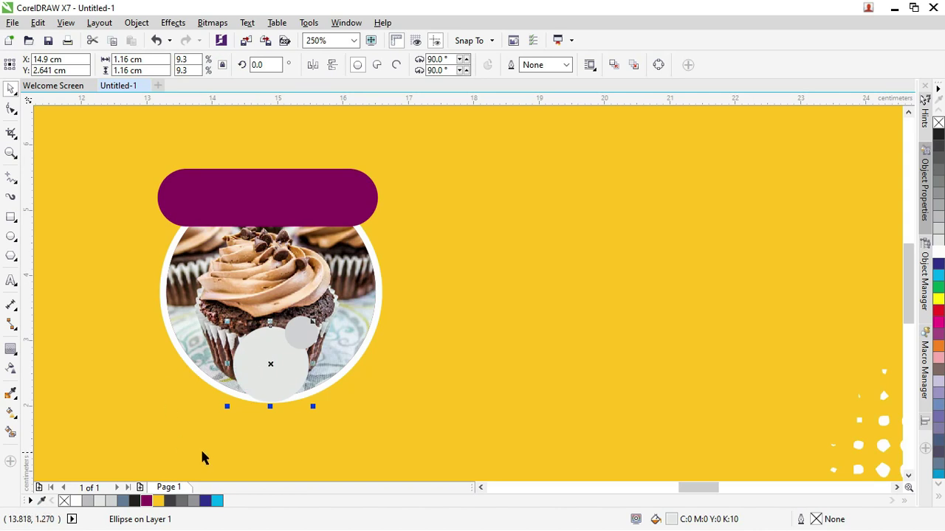
{"action": "scroll", "coordinate": [141, 464], "scroll_direction": "down", "scroll_amount": 5}
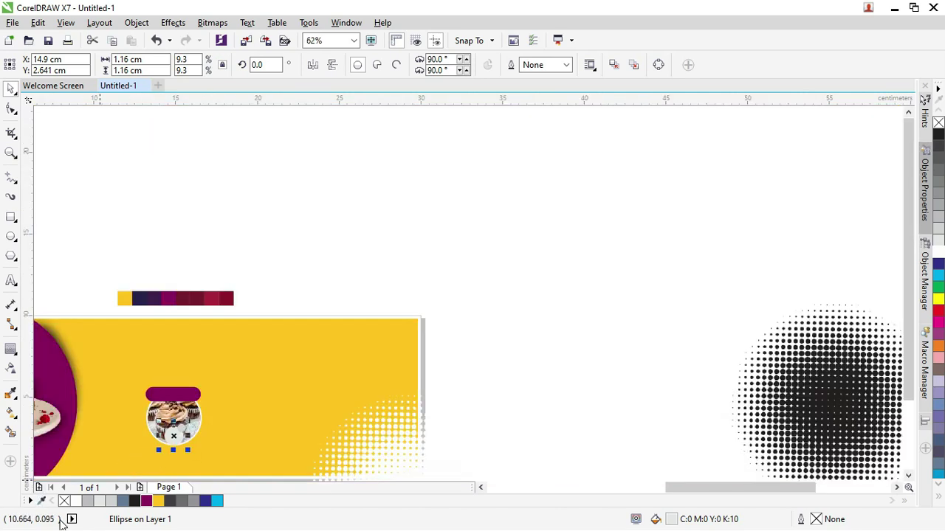
{"action": "left_click", "coordinate": [42, 501]}
{"action": "left_click", "coordinate": [227, 298]}
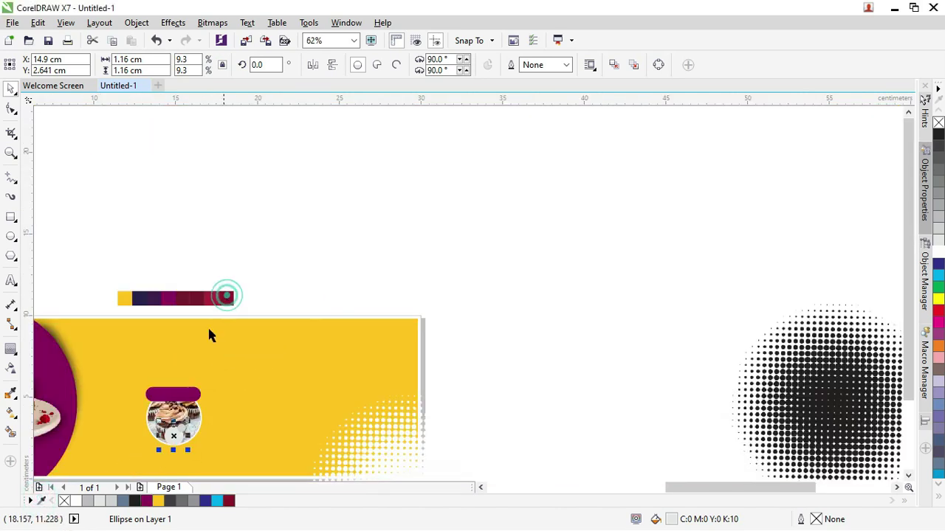
{"action": "left_click", "coordinate": [228, 501]}
{"action": "scroll", "coordinate": [141, 430], "scroll_direction": "up", "scroll_amount": 8}
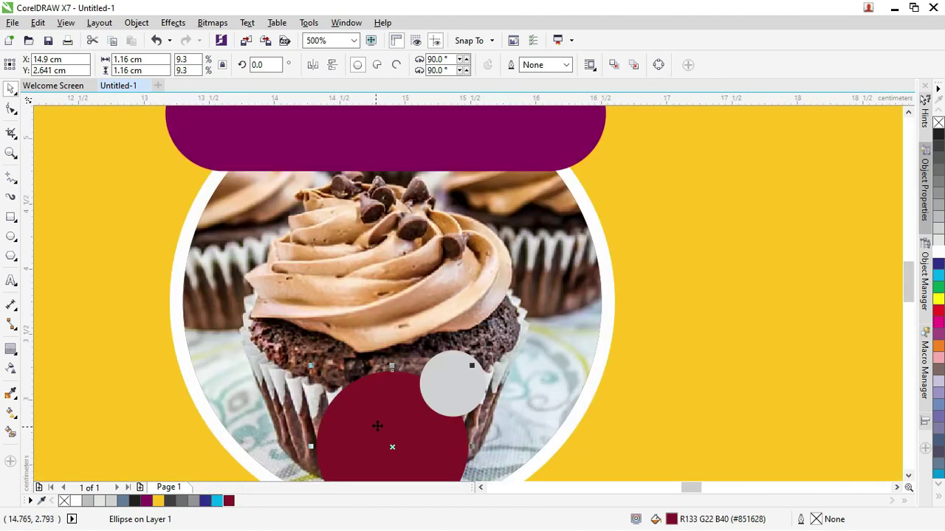
- Fill the small badge circle with 10% Black
{"action": "left_click", "coordinate": [462, 364]}
{"action": "left_click", "coordinate": [99, 501]}
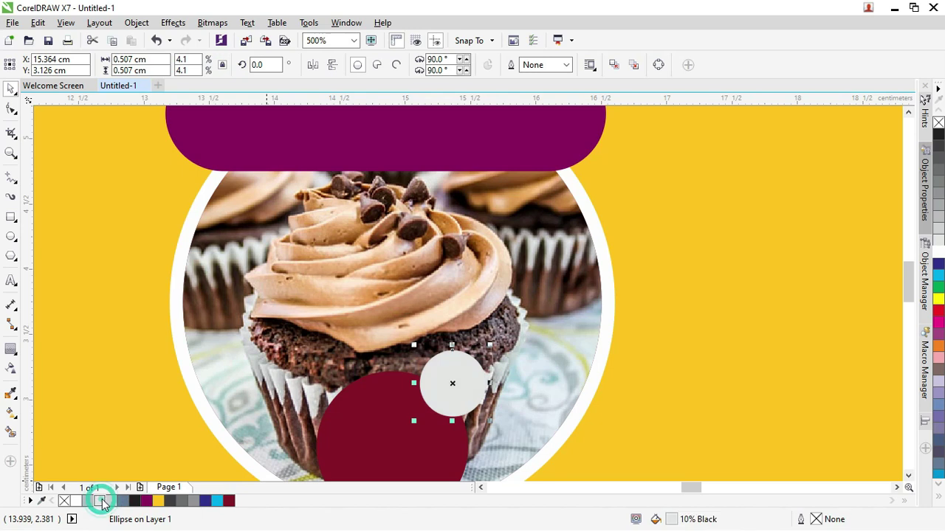
{"action": "scroll", "coordinate": [435, 384], "scroll_direction": "down", "scroll_amount": 3}
- Add the text "10" over the dark red circle and make it bold Arial
{"action": "left_click", "coordinate": [396, 407]}
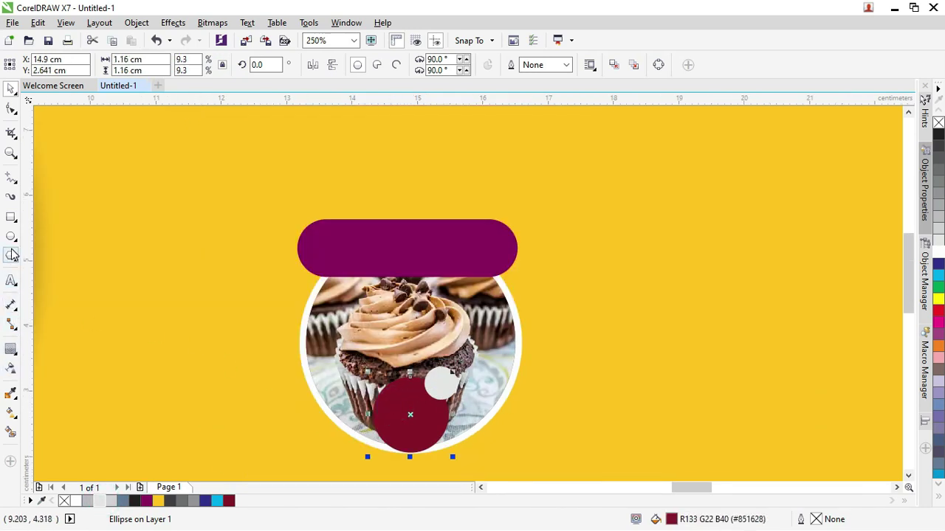
{"action": "left_click", "coordinate": [10, 283]}
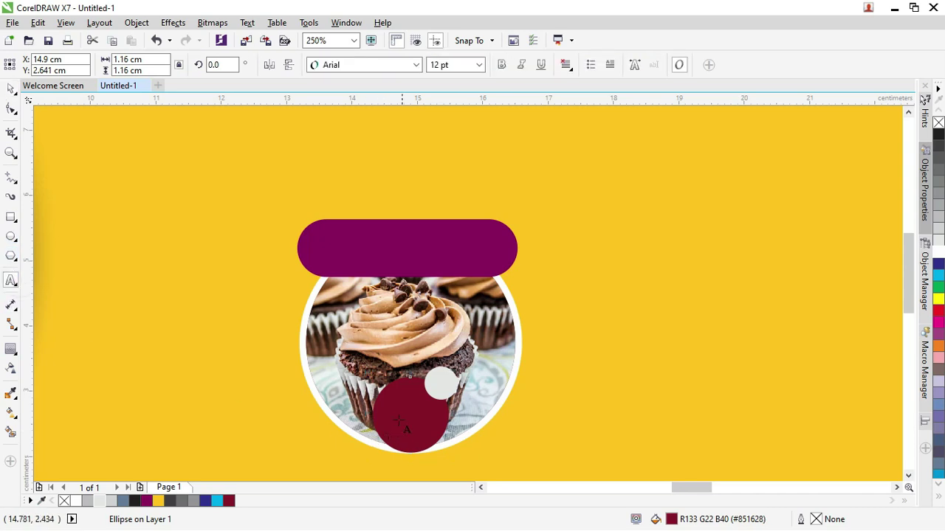
{"action": "left_click", "coordinate": [397, 417]}
{"action": "type", "text": "10"}
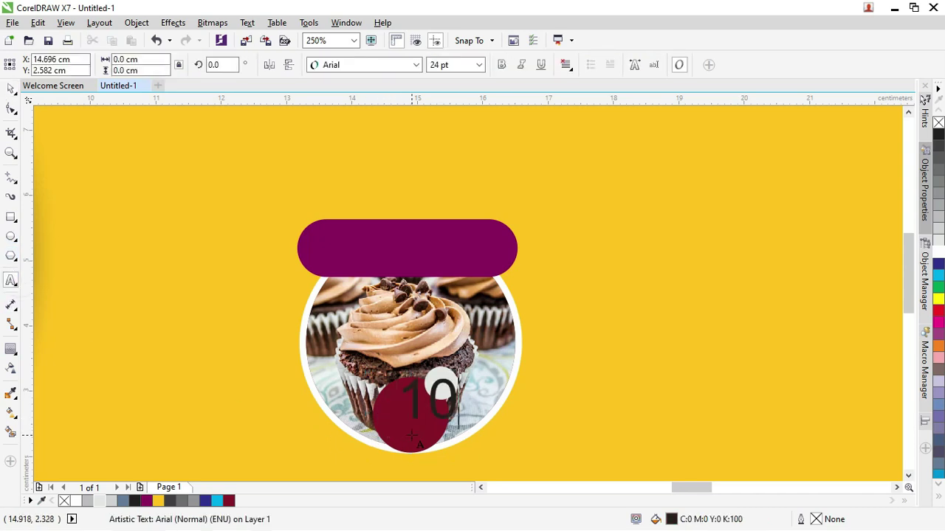
{"action": "key", "text": "ctrl+a"}
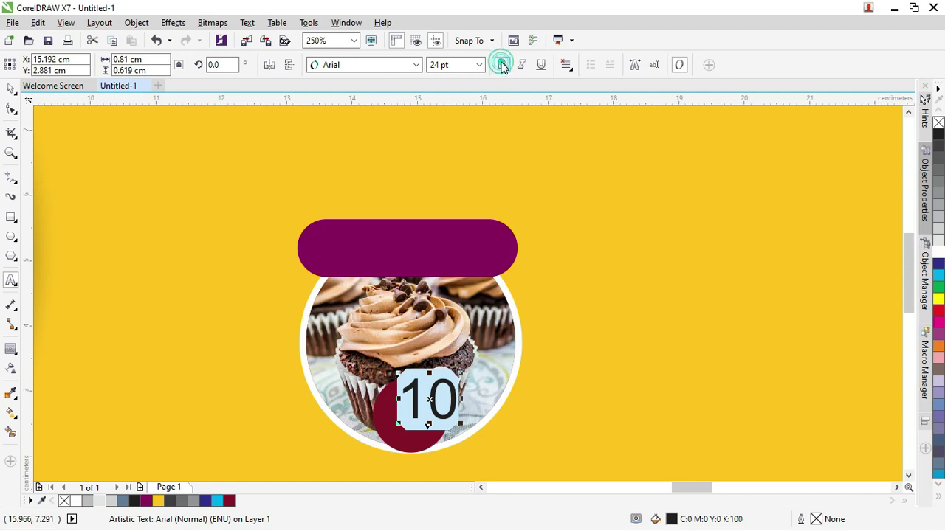
{"action": "left_click", "coordinate": [501, 65]}
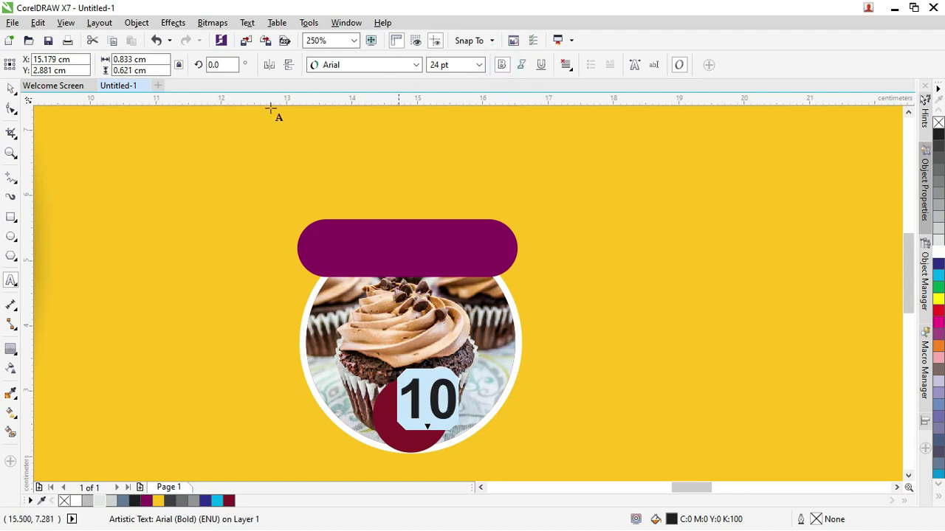
- Tighten the letter spacing of the "10" and centre the text on the dark red circle
{"action": "left_click", "coordinate": [11, 108]}
{"action": "left_click_drag", "start_coordinate": [450, 423], "coordinate": [439, 424]}
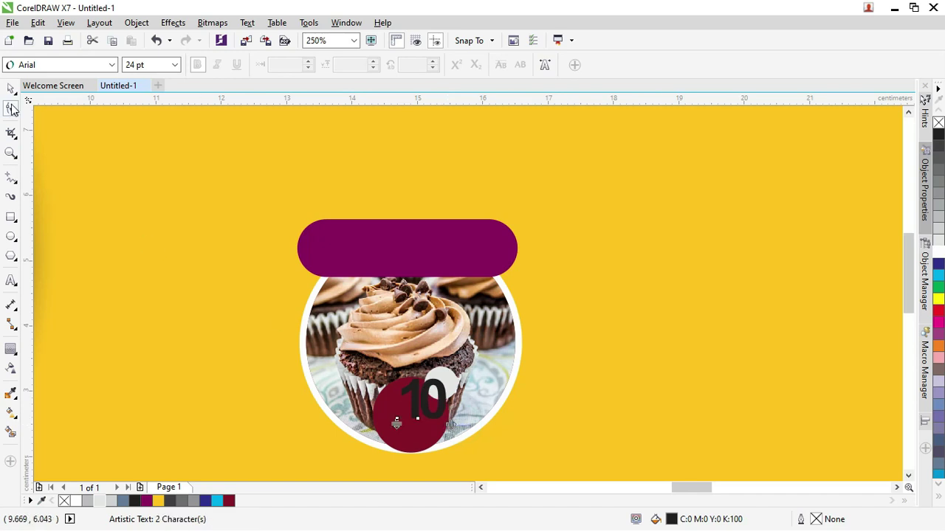
{"action": "left_click", "coordinate": [11, 88]}
{"action": "left_click_drag", "start_coordinate": [430, 386], "coordinate": [414, 403]}
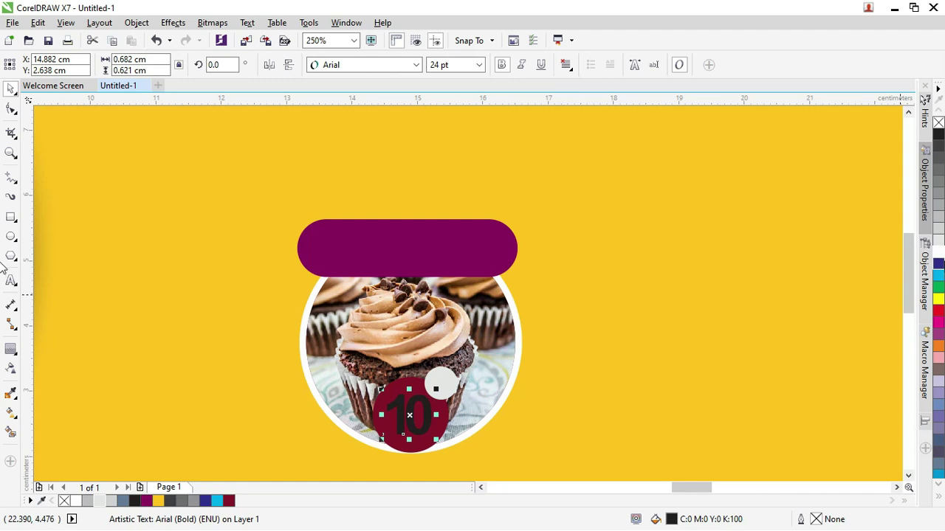
- Fill the "10" text with white
{"action": "left_click", "coordinate": [938, 249]}
{"action": "scroll", "coordinate": [434, 415], "scroll_direction": "up", "scroll_amount": 3}
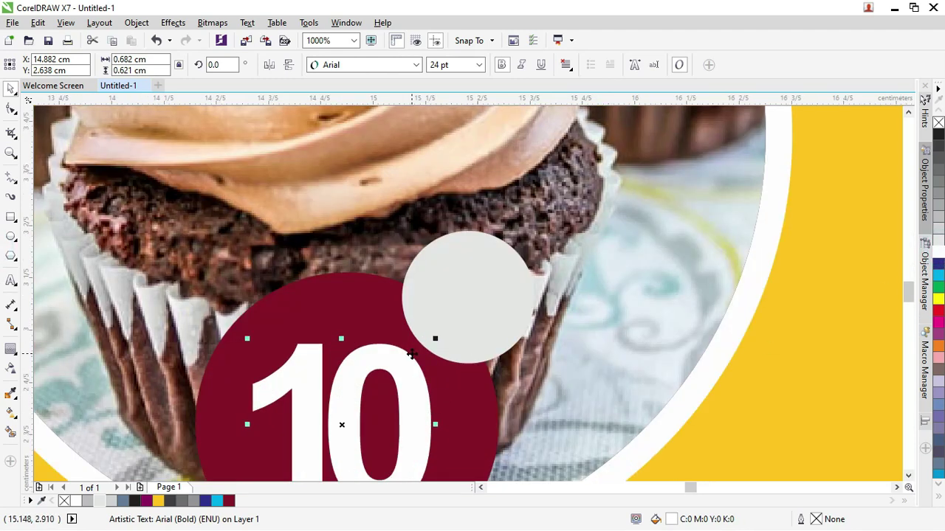
{"action": "scroll", "coordinate": [411, 356], "scroll_direction": "down", "scroll_amount": 3}
- Duplicate the "10" text towards the small circle and change the copy's text to "k"
{"action": "left_click_drag", "start_coordinate": [411, 358], "coordinate": [463, 332]}
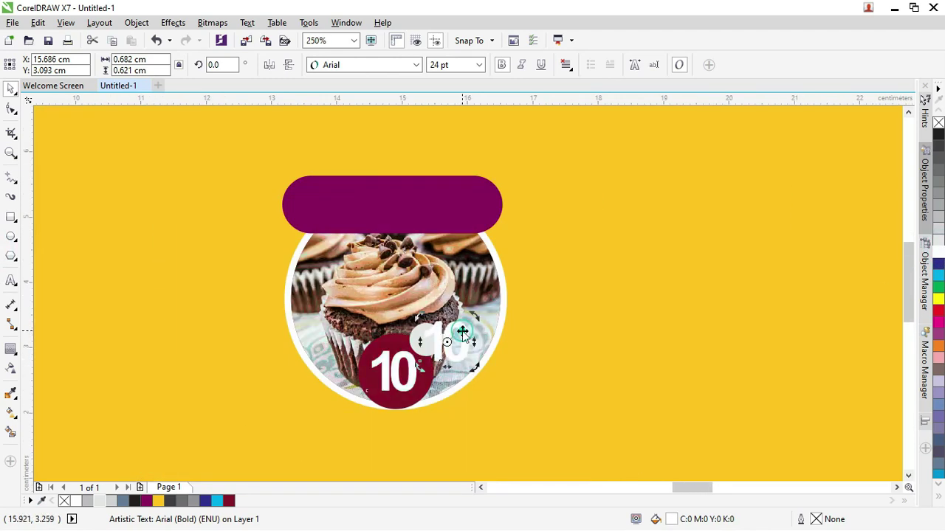
{"action": "double_click", "coordinate": [462, 331]}
{"action": "key", "text": "Delete"}
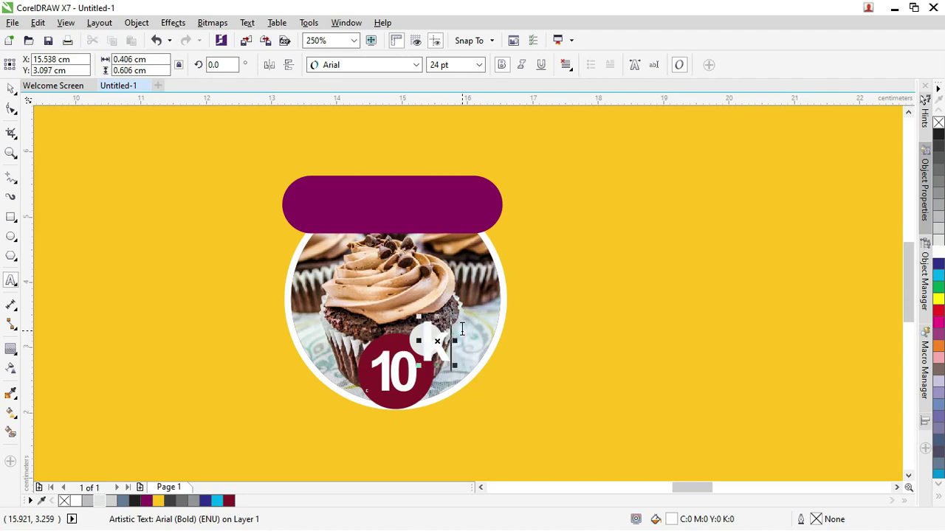
{"action": "left_click", "coordinate": [11, 88]}
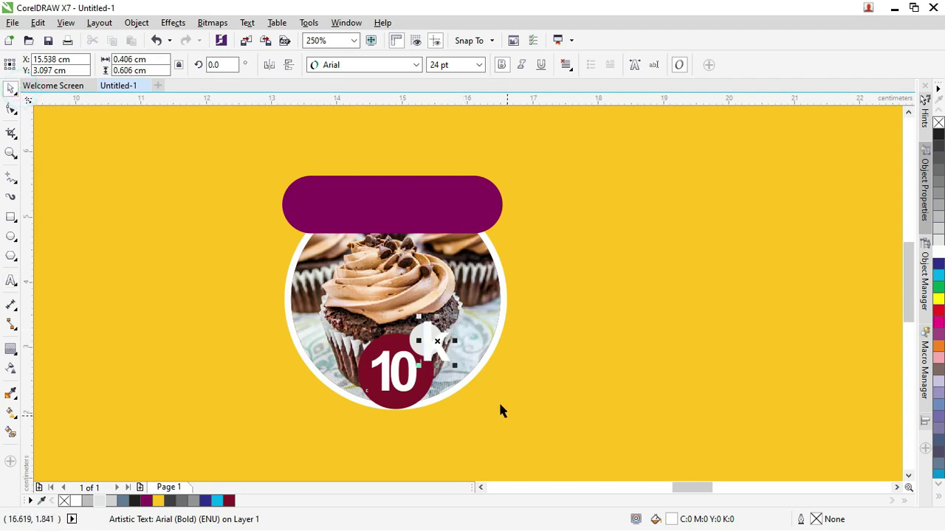
- Scale the "k" down to about 12.4 pt and position it inside the small circle
{"action": "left_click_drag", "start_coordinate": [456, 367], "coordinate": [439, 343]}
{"action": "scroll", "coordinate": [423, 338], "scroll_direction": "up", "scroll_amount": 4}
{"action": "left_click_drag", "start_coordinate": [428, 306], "coordinate": [417, 335]}
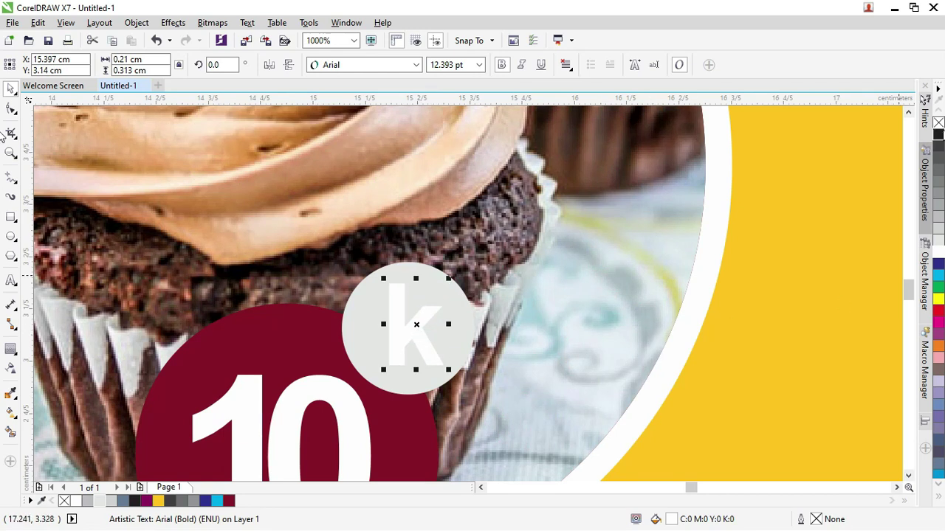
- Fill the "k" with black and the small circle behind it with white
{"action": "left_click", "coordinate": [938, 134]}
{"action": "left_click", "coordinate": [468, 305]}
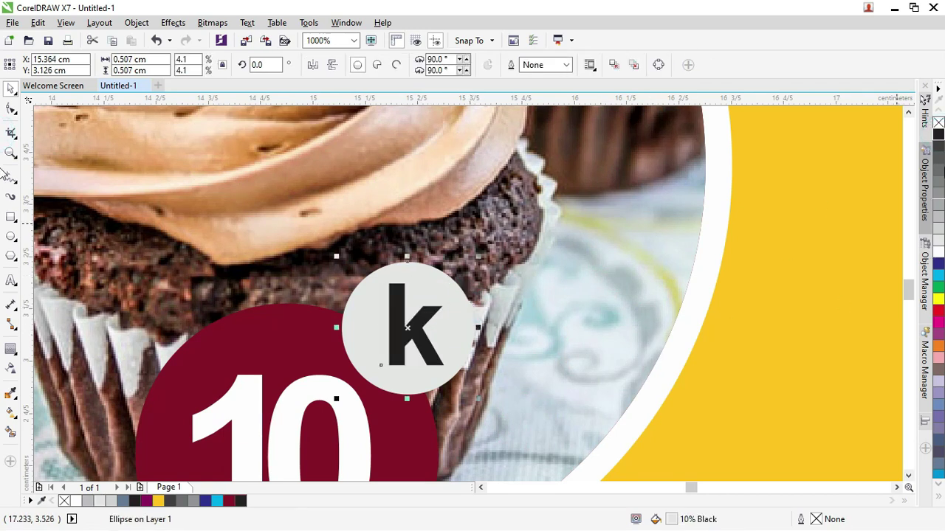
{"action": "left_click", "coordinate": [939, 253]}
{"action": "scroll", "coordinate": [587, 257], "scroll_direction": "down", "scroll_amount": 4}
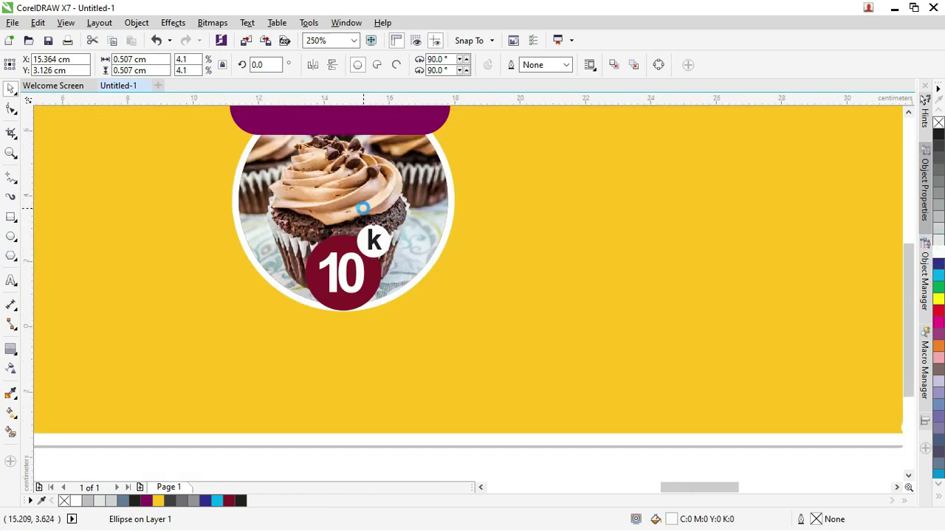
- Duplicate the "10" text onto the purple rounded bar above the cupcake and change the copy's text to "Menu 1"
{"action": "scroll", "coordinate": [362, 208], "scroll_direction": "down", "scroll_amount": 2}
{"action": "left_click", "coordinate": [389, 362]}
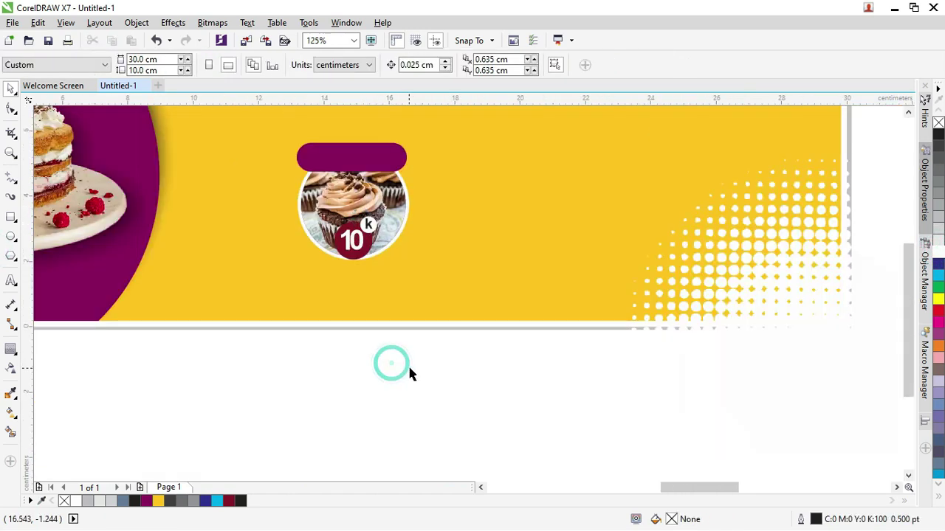
{"action": "left_click", "coordinate": [357, 244]}
{"action": "left_click", "coordinate": [365, 369]}
{"action": "left_click", "coordinate": [352, 236]}
{"action": "left_click_drag", "start_coordinate": [352, 236], "coordinate": [341, 156]}
{"action": "key", "text": "Escape"}
{"action": "key", "text": "F8"}
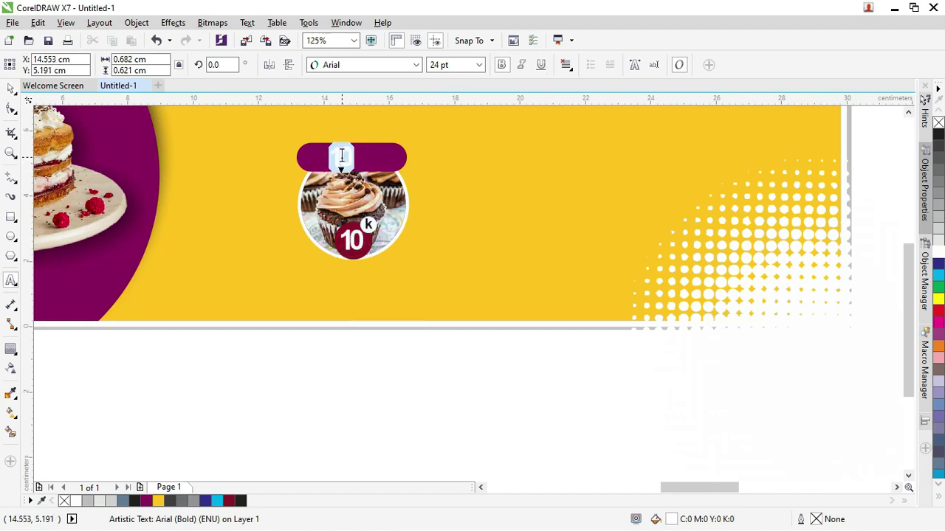
{"action": "type", "text": "Menu 1"}
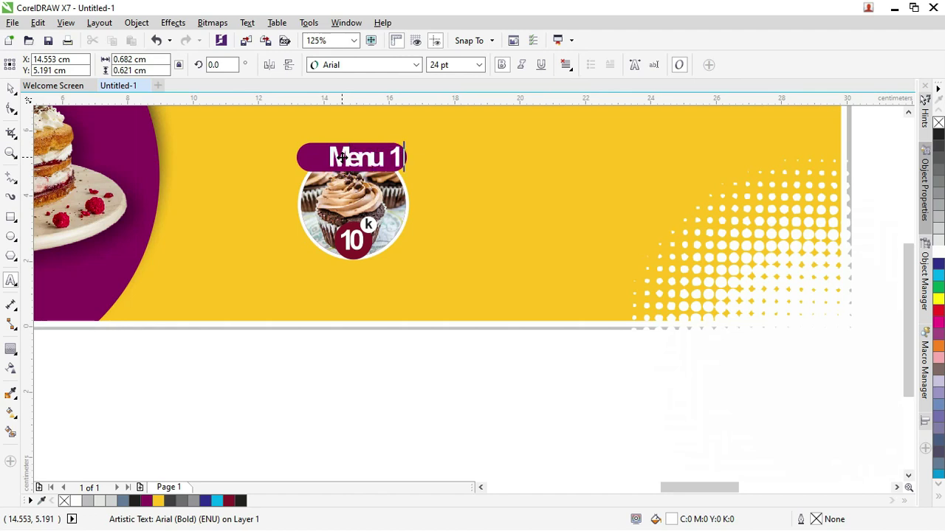
- Widen the letter spacing of the "Menu 1" text so its characters no longer overlap
{"action": "scroll", "coordinate": [342, 157], "scroll_direction": "up", "scroll_amount": 1}
{"action": "key", "text": "ctrl+a"}
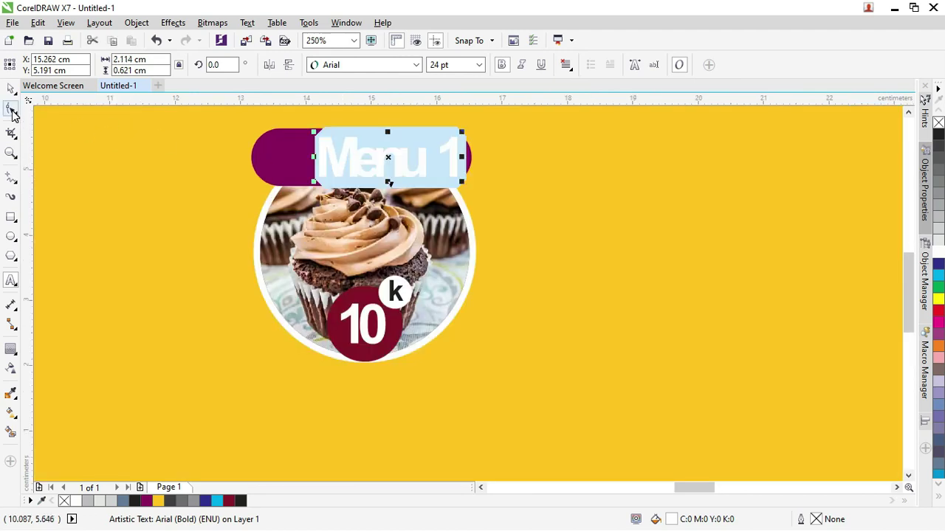
{"action": "left_click_drag", "start_coordinate": [462, 183], "coordinate": [486, 157]}
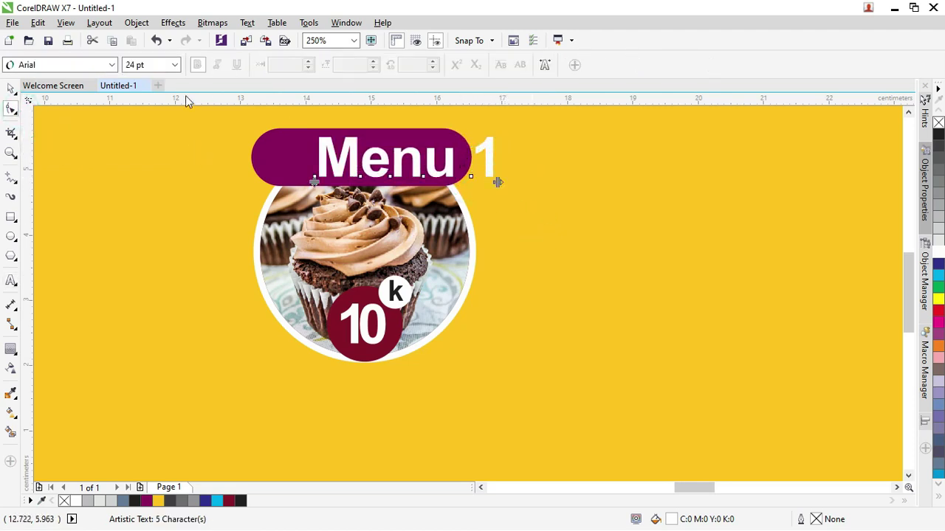
- Scale the "Menu 1" text down to about 18.5 pt and center it inside the purple rounded bar
{"action": "left_click", "coordinate": [11, 89]}
{"action": "left_click_drag", "start_coordinate": [418, 163], "coordinate": [361, 161]}
{"action": "mouse_move", "coordinate": [445, 137]}
{"action": "left_mouse_down"}
{"action": "mouse_move", "coordinate": [421, 133]}
{"action": "mouse_move", "coordinate": [438, 153]}
{"action": "mouse_move", "coordinate": [460, 143]}
{"action": "left_mouse_up"}
{"action": "left_click", "coordinate": [437, 152], "text": "shift"}
{"action": "key", "text": "ctrl+z"}
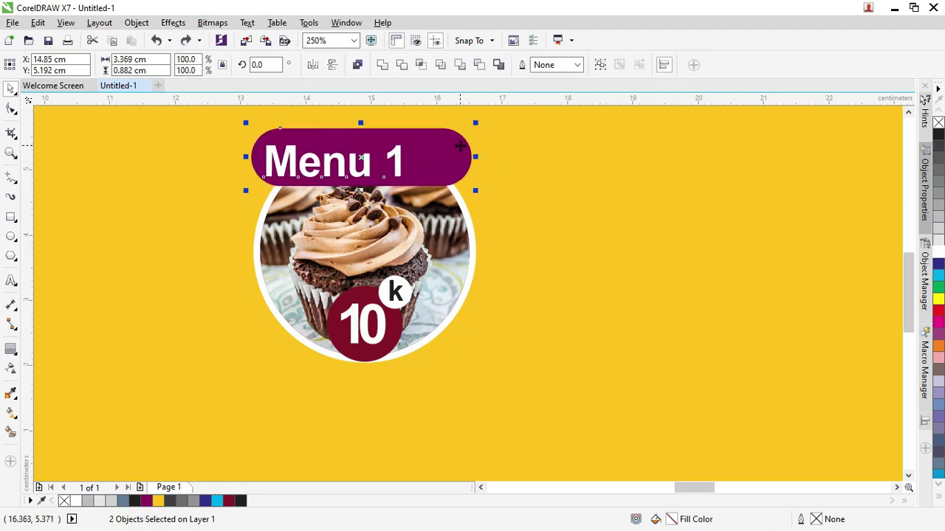
{"action": "key", "text": "c"}
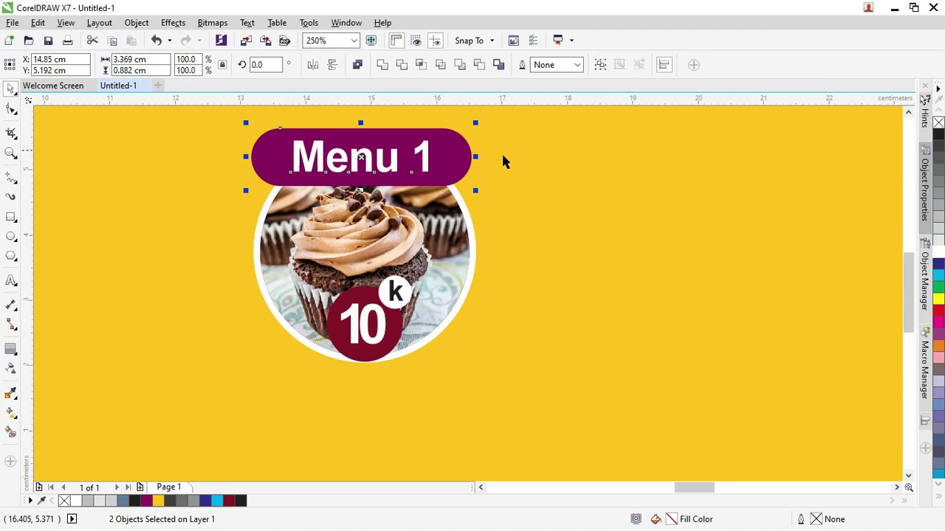
- Group all the objects of the cupcake badge, including its "Menu 1" bar and price circles
{"action": "key", "text": "Escape"}
{"action": "key", "text": "F4"}
{"action": "scroll", "coordinate": [464, 253], "scroll_direction": "up", "scroll_amount": 1}
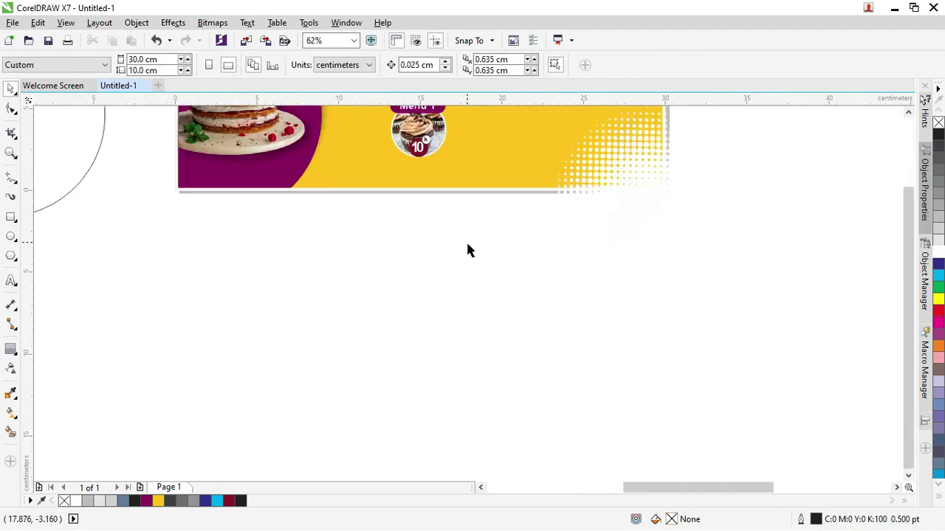
{"action": "scroll", "coordinate": [478, 244], "scroll_direction": "down", "scroll_amount": 1}
{"action": "left_click_drag", "start_coordinate": [473, 236], "coordinate": [425, 161]}
{"action": "key", "text": "ctrl+g"}
- Place two copies of the grouped badge in a row to its right, leaving small gaps between them
{"action": "scroll", "coordinate": [425, 162], "scroll_direction": "up", "scroll_amount": 2}
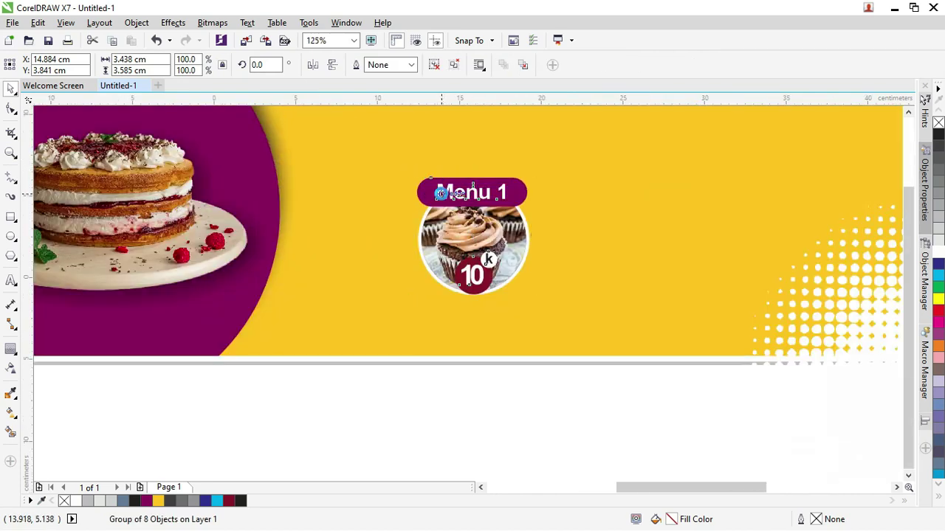
{"action": "scroll", "coordinate": [473, 220], "scroll_direction": "down", "scroll_amount": 1}
{"action": "left_click_drag", "start_coordinate": [466, 212], "coordinate": [595, 214]}
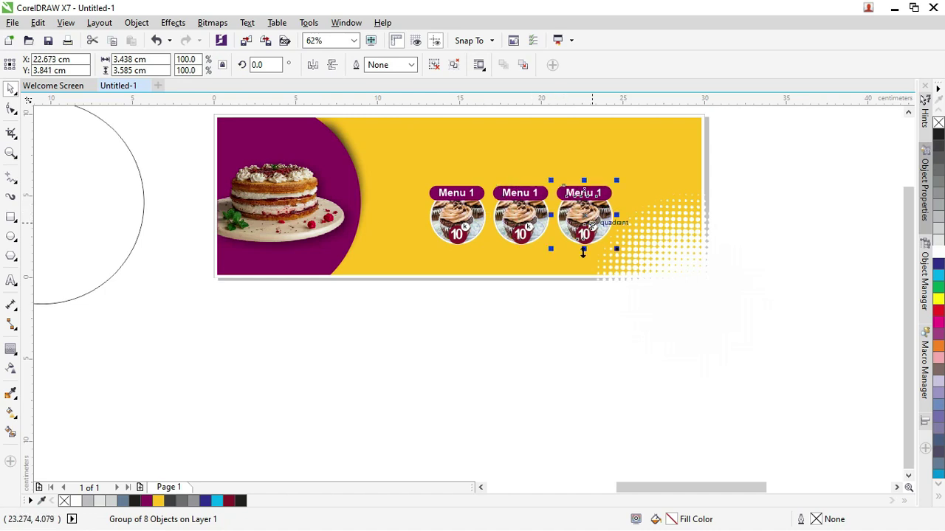
- Distribute the three badges evenly in the horizontal direction by their left edges
{"action": "left_click", "coordinate": [575, 285]}
{"action": "left_click_drag", "start_coordinate": [644, 331], "coordinate": [407, 163]}
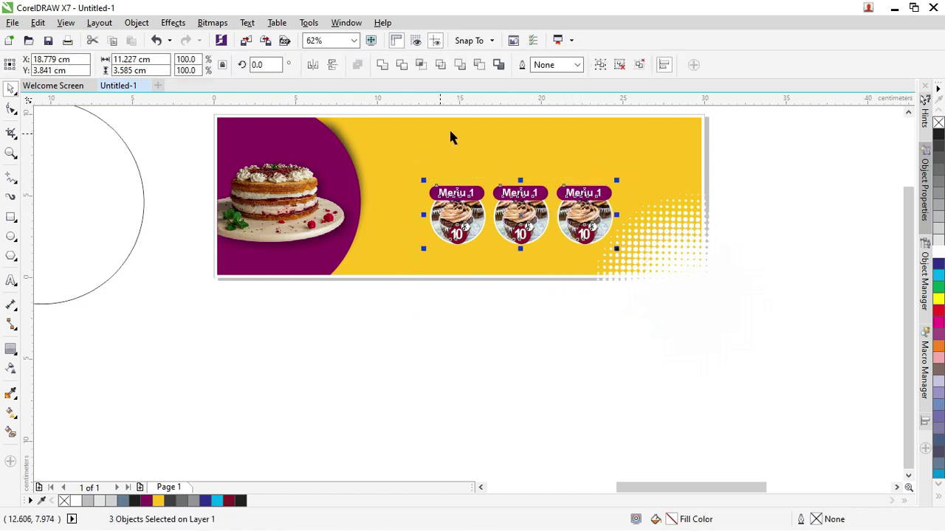
{"action": "left_click", "coordinate": [664, 66]}
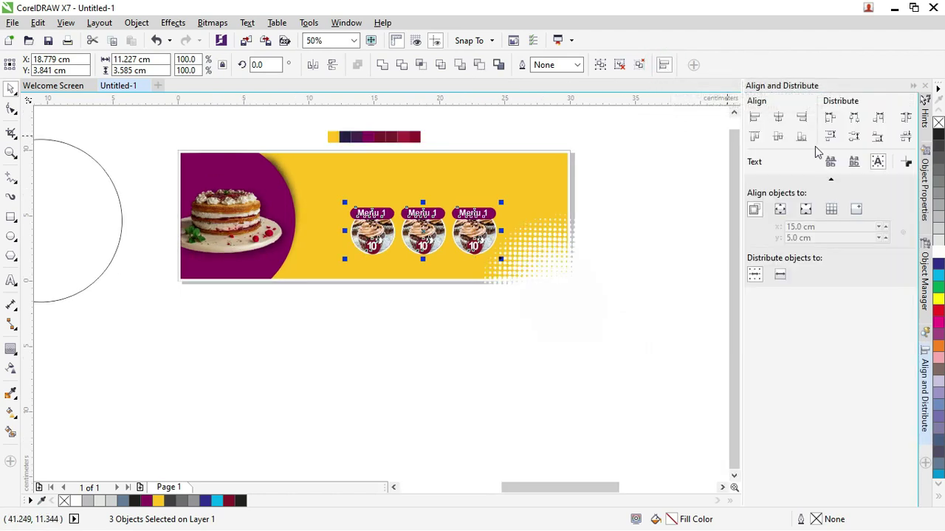
{"action": "left_click", "coordinate": [879, 124]}
{"action": "left_click", "coordinate": [856, 121]}
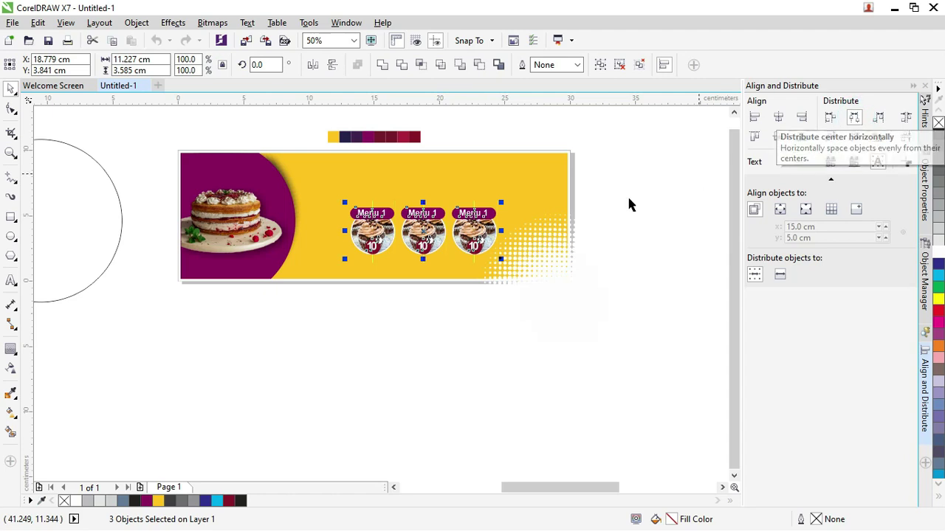
{"action": "left_click", "coordinate": [830, 118]}
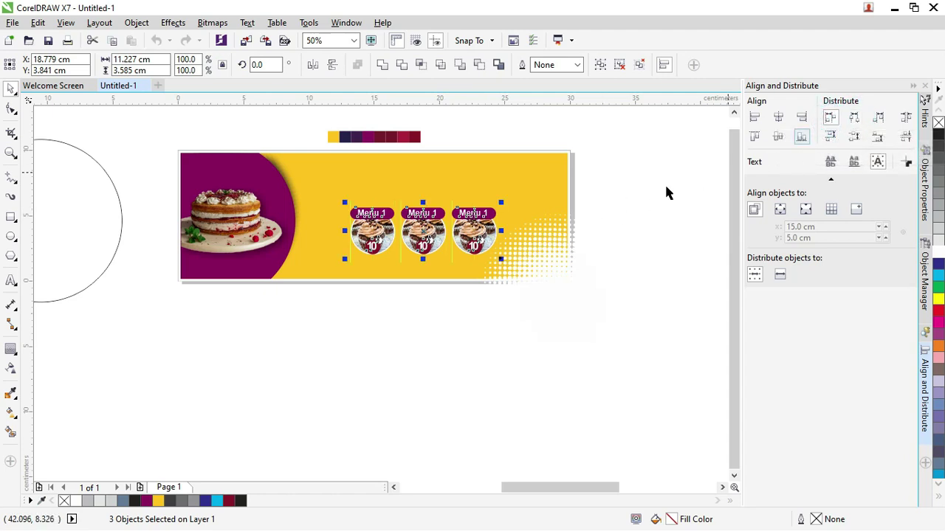
{"action": "scroll", "coordinate": [397, 188], "scroll_direction": "up", "scroll_amount": 2}
{"action": "scroll", "coordinate": [376, 283], "scroll_direction": "down", "scroll_amount": 2}
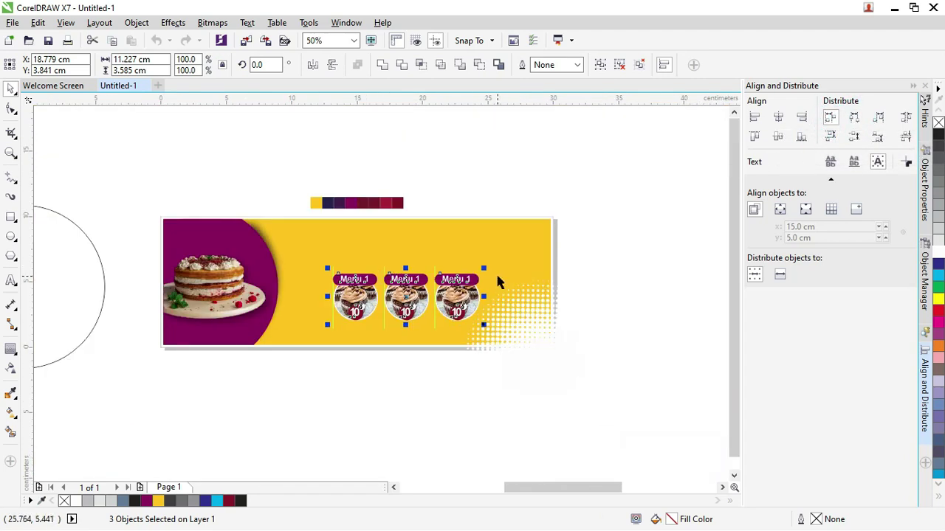
{"action": "left_click", "coordinate": [465, 403]}
- Change the middle badge's label to "Menu 2" and the right badge's label to "Menu 3"
{"action": "scroll", "coordinate": [384, 304], "scroll_direction": "up", "scroll_amount": 2}
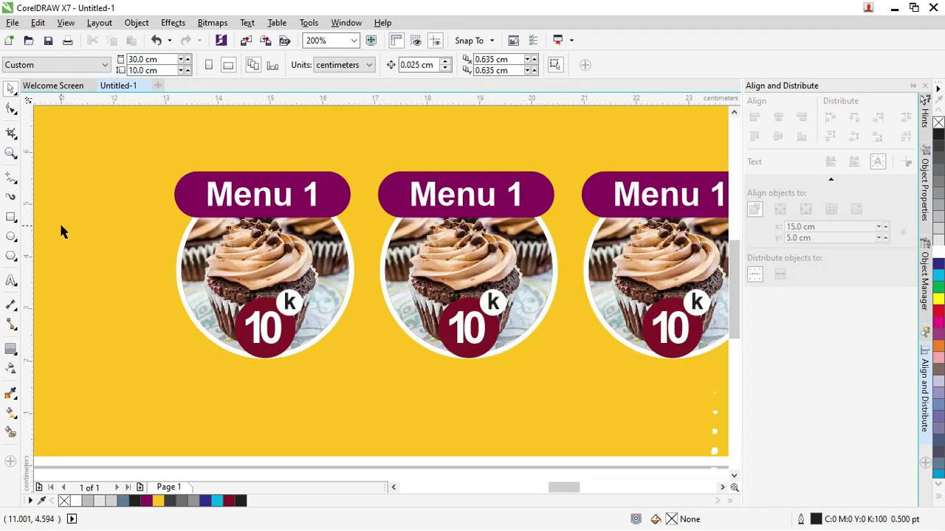
{"action": "left_click", "coordinate": [13, 281]}
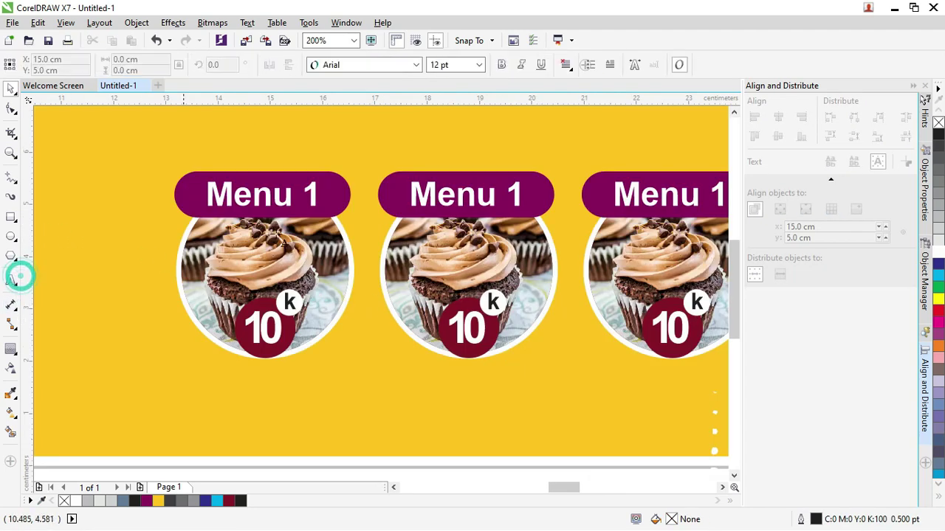
{"action": "double_click", "coordinate": [516, 194]}
{"action": "type", "text": "2"}
{"action": "left_click", "coordinate": [713, 195]}
{"action": "left_click_drag", "start_coordinate": [705, 208], "coordinate": [710, 203]}
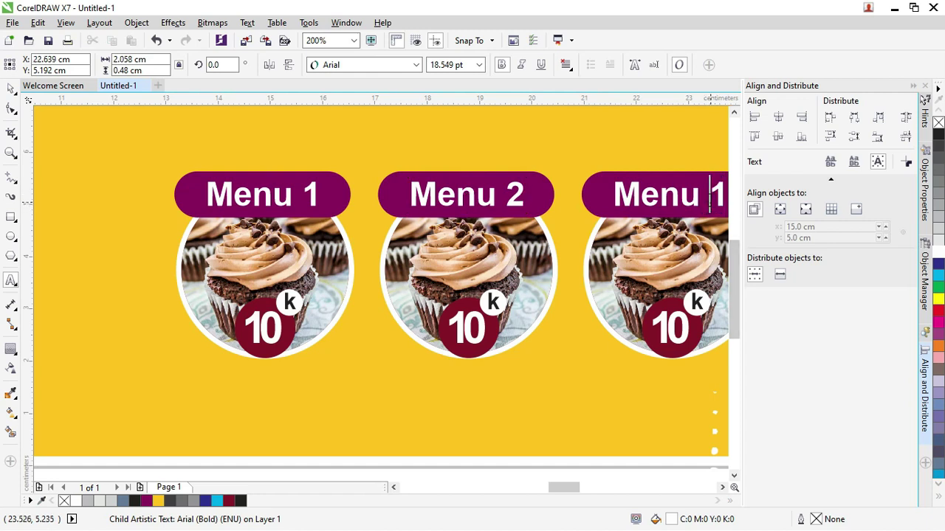
{"action": "key", "text": "shift+Right"}
{"action": "type", "text": "3"}
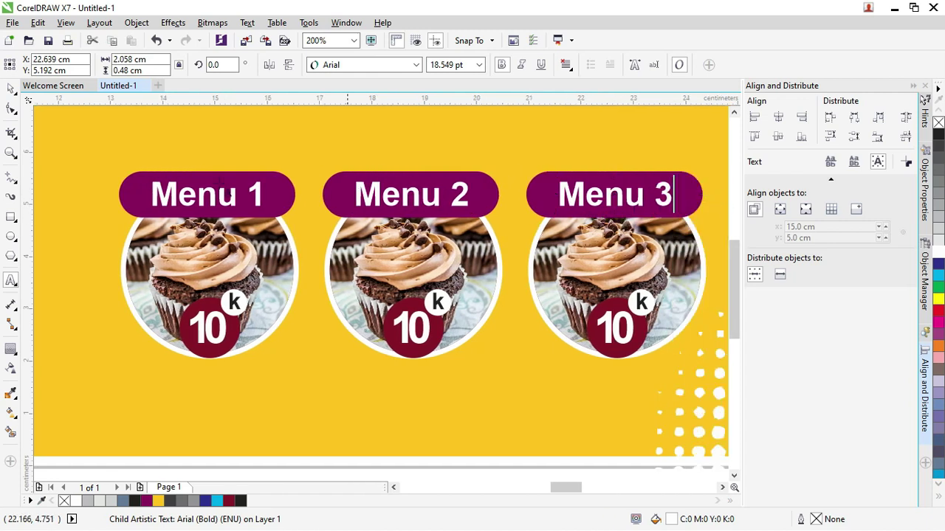
{"action": "left_click", "coordinate": [11, 89]}
- Ungroup all objects of the "Menu 2" badge
{"action": "scroll", "coordinate": [361, 194], "scroll_direction": "down", "scroll_amount": 3}
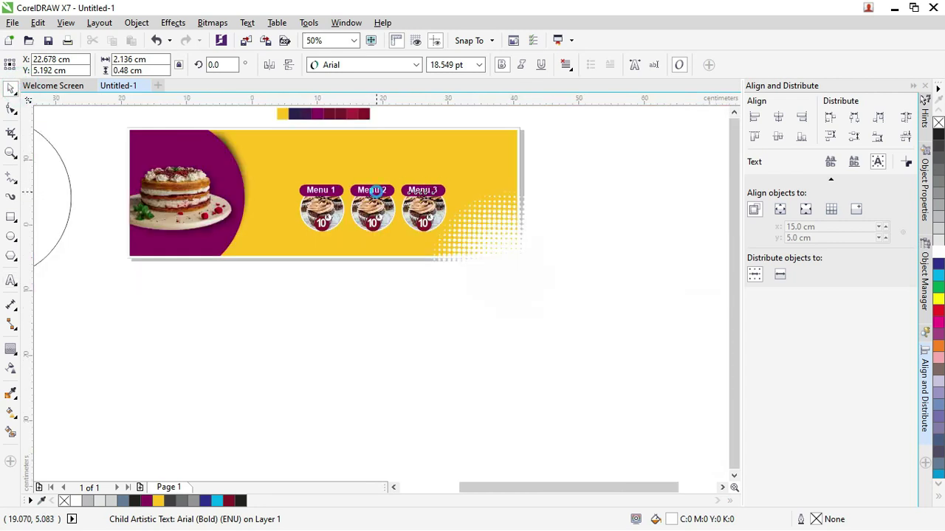
{"action": "left_click", "coordinate": [373, 198]}
{"action": "scroll", "coordinate": [373, 198], "scroll_direction": "up", "scroll_amount": 2}
{"action": "right_click", "coordinate": [375, 189]}
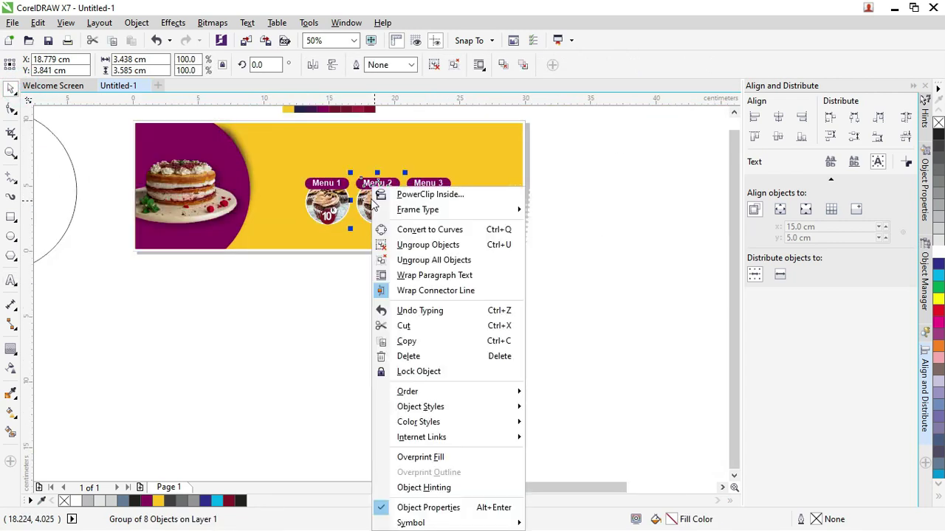
{"action": "left_click", "coordinate": [408, 260]}
{"action": "left_click", "coordinate": [376, 305]}
- Bring the stacked-cookies photo next to the banner and PowerClip it inside the "Menu 2" badge's photo circle
{"action": "scroll", "coordinate": [378, 279], "scroll_direction": "down", "scroll_amount": 1}
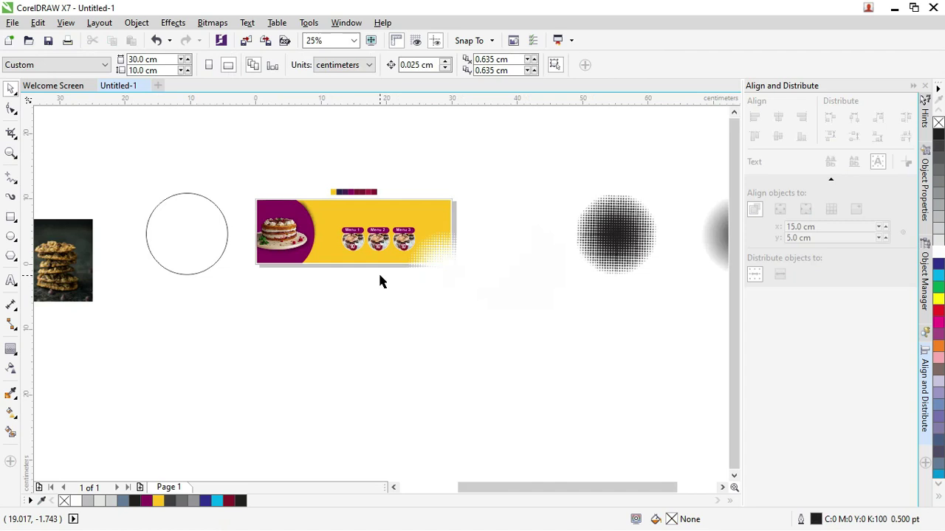
{"action": "left_click_drag", "start_coordinate": [77, 273], "coordinate": [349, 295]}
{"action": "scroll", "coordinate": [353, 302], "scroll_direction": "up", "scroll_amount": 1}
{"action": "right_click", "coordinate": [351, 303]}
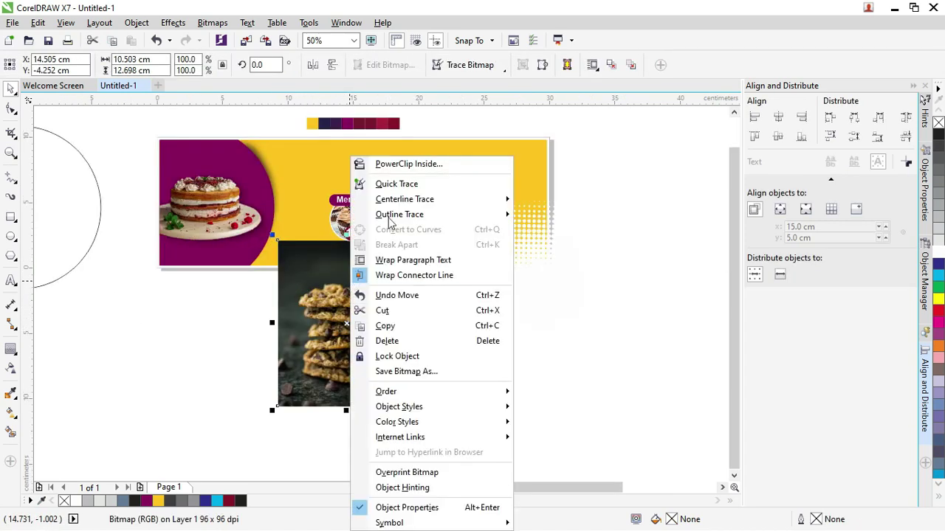
{"action": "left_click", "coordinate": [388, 165]}
{"action": "left_click", "coordinate": [402, 222]}
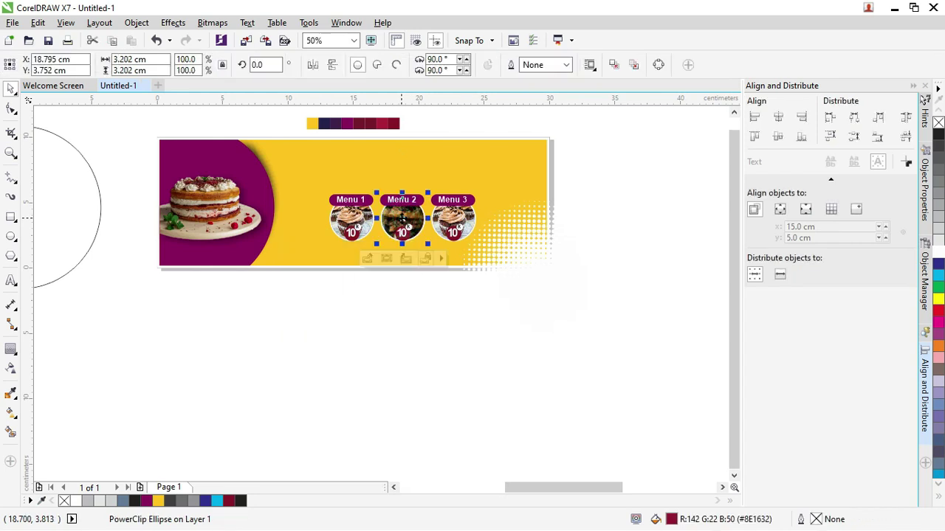
- Fit the stacked-cookies photo to the "Menu 2" circle so it fills the frame proportionally
{"action": "scroll", "coordinate": [402, 220], "scroll_direction": "up", "scroll_amount": 2}
{"action": "right_click", "coordinate": [403, 220]}
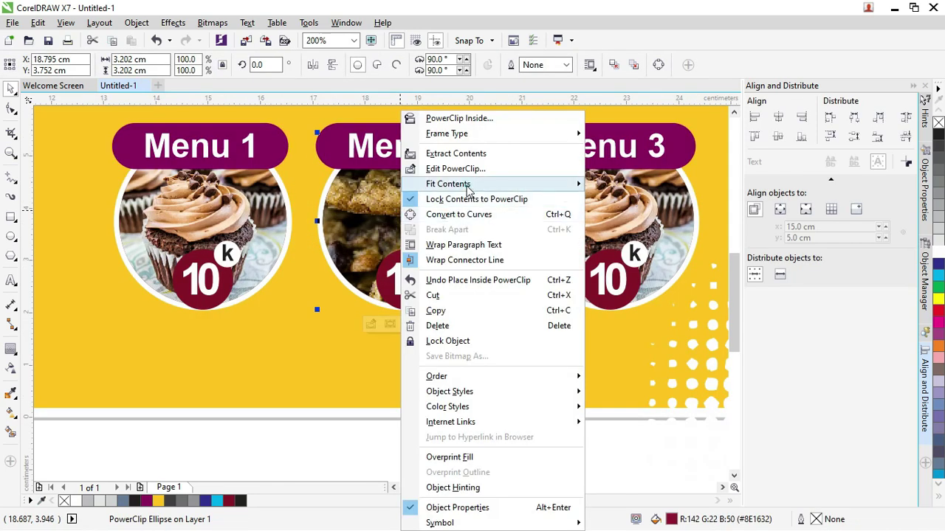
{"action": "mouse_move", "coordinate": [470, 184]}
{"action": "left_click", "coordinate": [644, 214]}
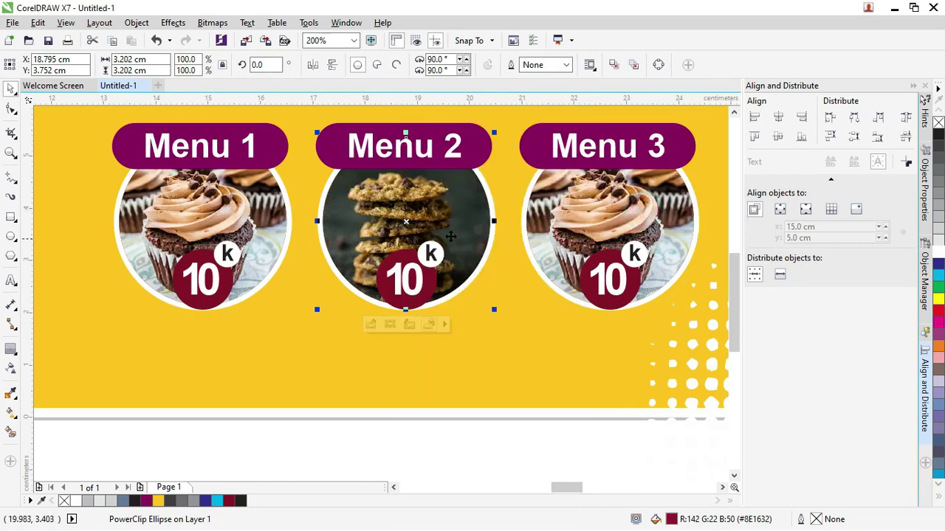
- Bring the photo of cookies on a rack below the banner and PowerClip it inside the "Menu 3" badge's circle
{"action": "scroll", "coordinate": [370, 214], "scroll_direction": "down", "scroll_amount": 3}
{"action": "scroll", "coordinate": [273, 264], "scroll_direction": "down", "scroll_amount": 1}
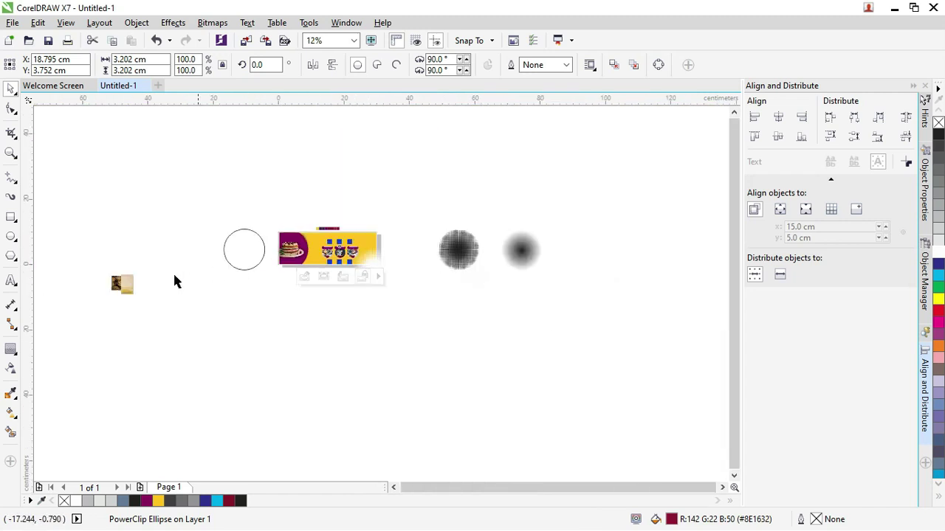
{"action": "mouse_move", "coordinate": [131, 286]}
{"action": "left_mouse_down"}
{"action": "mouse_move", "coordinate": [357, 283]}
{"action": "mouse_move", "coordinate": [278, 260]}
{"action": "left_mouse_up"}
{"action": "scroll", "coordinate": [357, 284], "scroll_direction": "up", "scroll_amount": 2}
{"action": "right_click", "coordinate": [278, 259]}
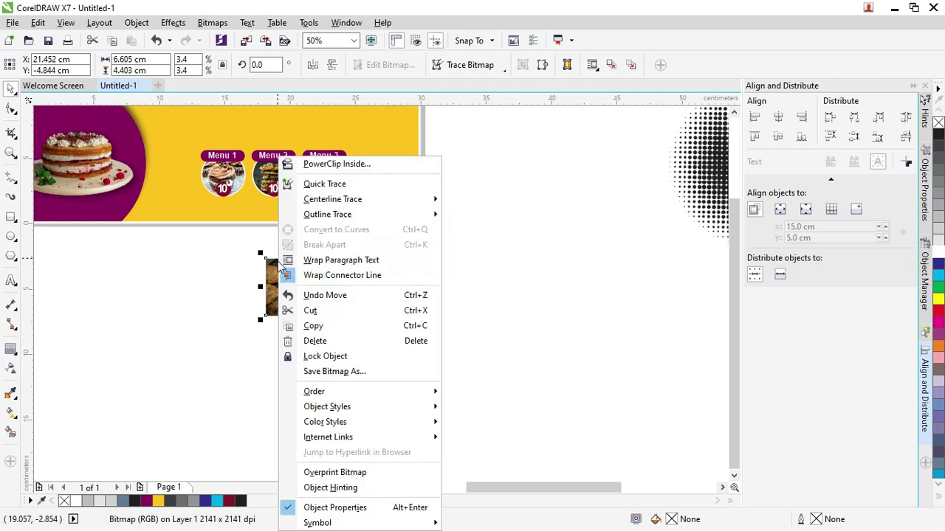
{"action": "left_click", "coordinate": [322, 162]}
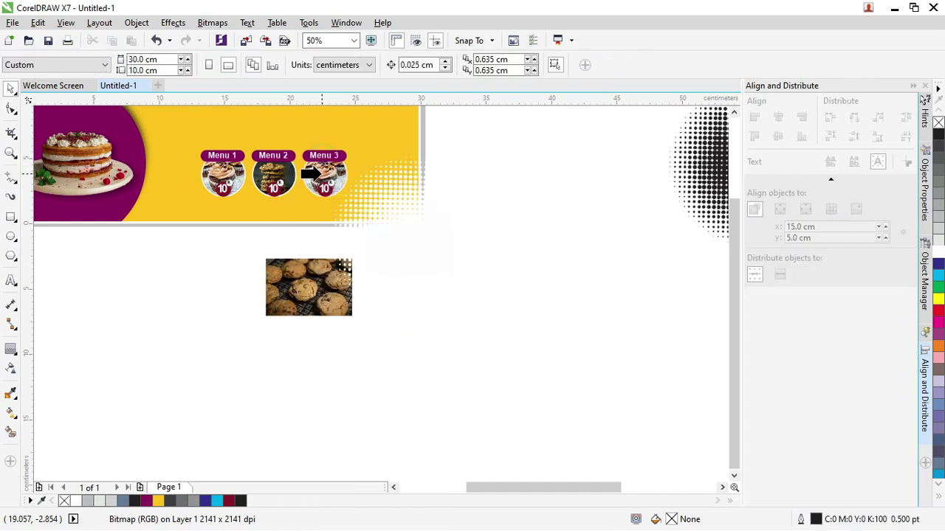
{"action": "left_click", "coordinate": [316, 172]}
- Ungroup all objects of the "Menu 3" badge
{"action": "scroll", "coordinate": [316, 171], "scroll_direction": "up", "scroll_amount": 2}
{"action": "right_click", "coordinate": [314, 169]}
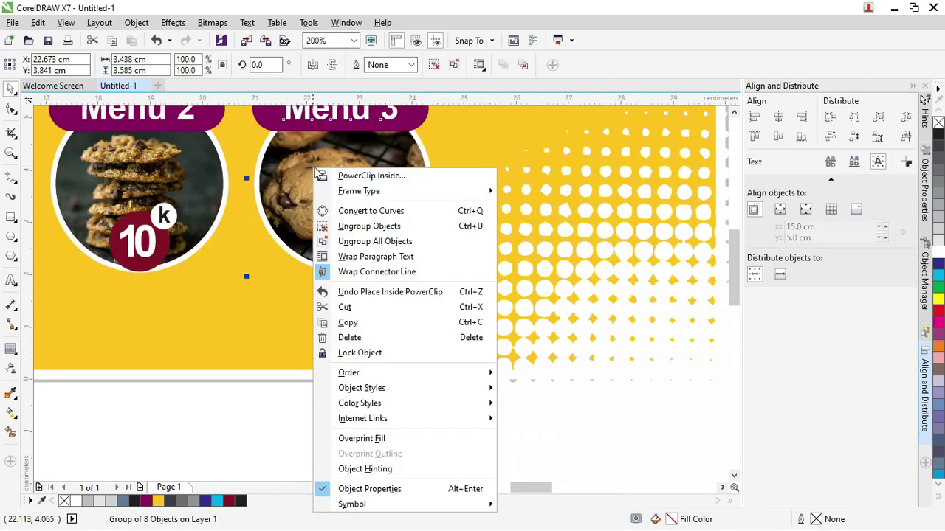
{"action": "left_click", "coordinate": [436, 242]}
{"action": "left_click", "coordinate": [342, 453]}
- Fit the cookie photo to the "Menu 3" circle so it fills the frame proportionally
{"action": "left_click", "coordinate": [310, 178]}
{"action": "right_click", "coordinate": [312, 174]}
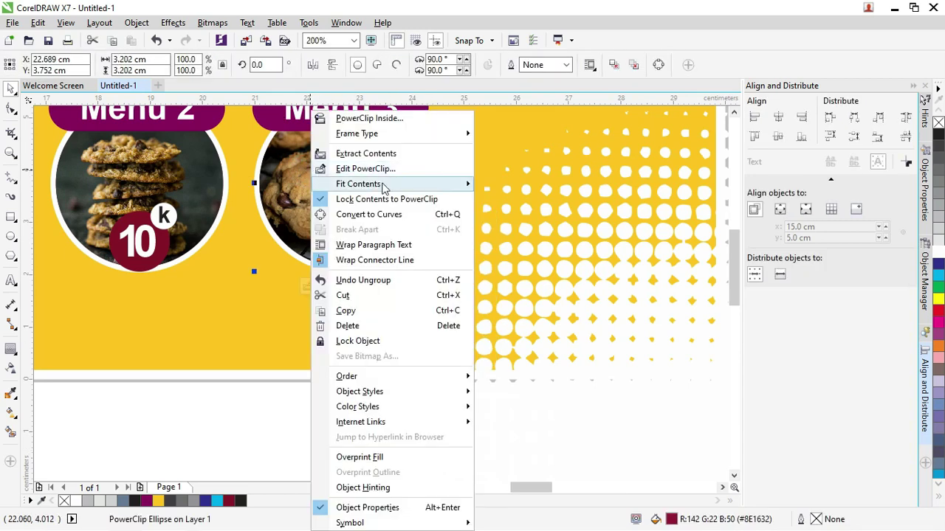
{"action": "left_click", "coordinate": [389, 188]}
{"action": "left_click", "coordinate": [524, 215]}
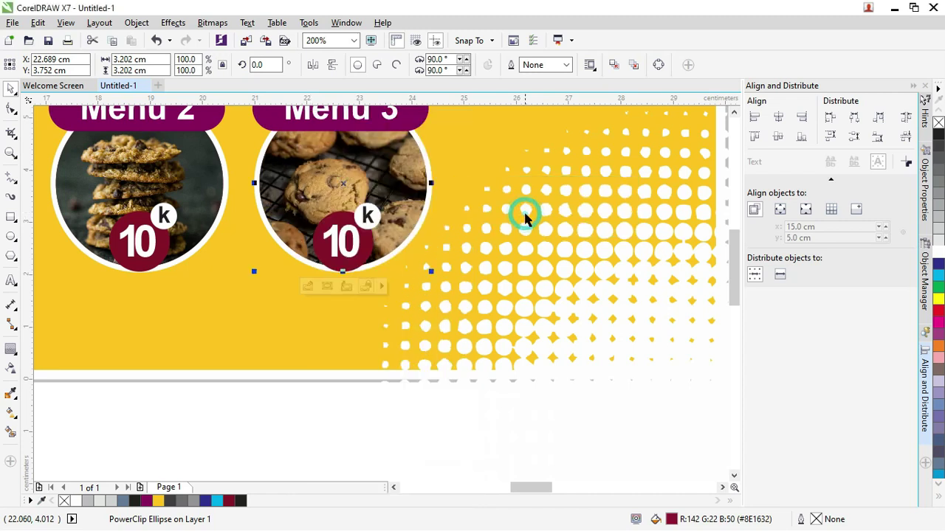
{"action": "left_click", "coordinate": [369, 406]}
- Group the three menu badges and shift them left on the yellow area to about X 17.18 cm
{"action": "scroll", "coordinate": [453, 299], "scroll_direction": "down", "scroll_amount": 2}
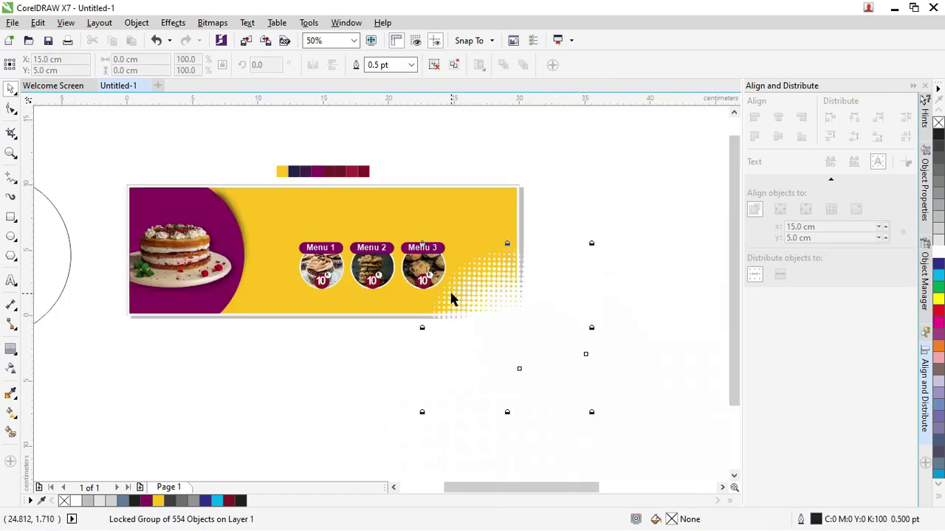
{"action": "left_click", "coordinate": [361, 353]}
{"action": "left_click_drag", "start_coordinate": [458, 283], "coordinate": [478, 218]}
{"action": "left_click_drag", "start_coordinate": [420, 250], "coordinate": [373, 259]}
{"action": "key", "text": "ctrl+z"}
{"action": "key", "text": "ctrl+g"}
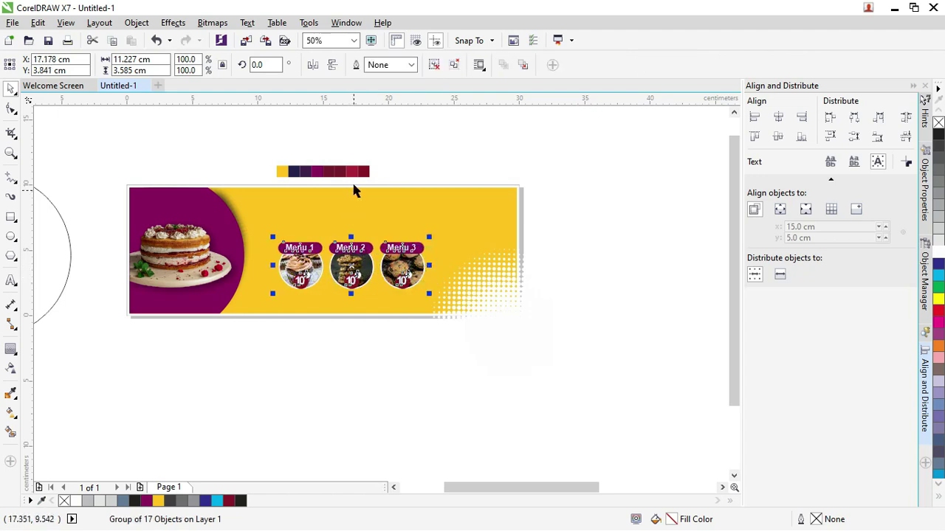
{"action": "scroll", "coordinate": [262, 226], "scroll_direction": "down", "scroll_amount": 1}
{"action": "scroll", "coordinate": [277, 244], "scroll_direction": "up", "scroll_amount": 1}
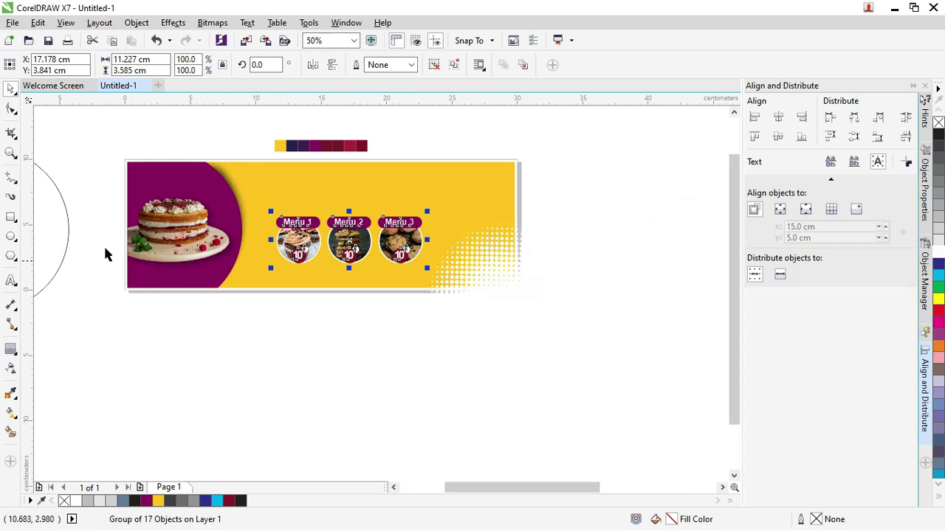
- Draw a rectangle about 10.87 × 0.87 cm directly below the three badges and fully round its corners to about 0.44 cm
{"action": "left_click", "coordinate": [11, 217]}
{"action": "scroll", "coordinate": [287, 273], "scroll_direction": "up", "scroll_amount": 1}
{"action": "left_click_drag", "start_coordinate": [268, 249], "coordinate": [556, 275]}
{"action": "scroll", "coordinate": [465, 283], "scroll_direction": "up", "scroll_amount": 1}
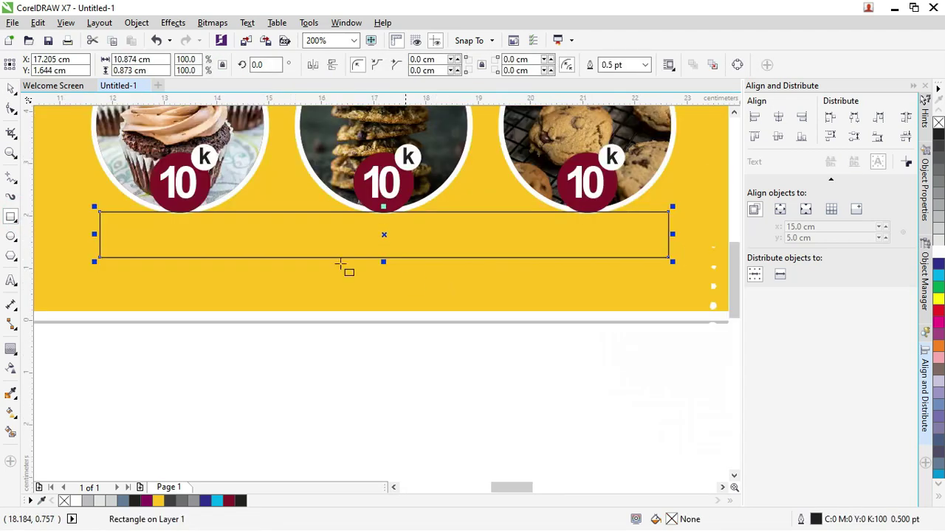
{"action": "left_click", "coordinate": [11, 109]}
{"action": "left_click_drag", "start_coordinate": [99, 213], "coordinate": [155, 230]}
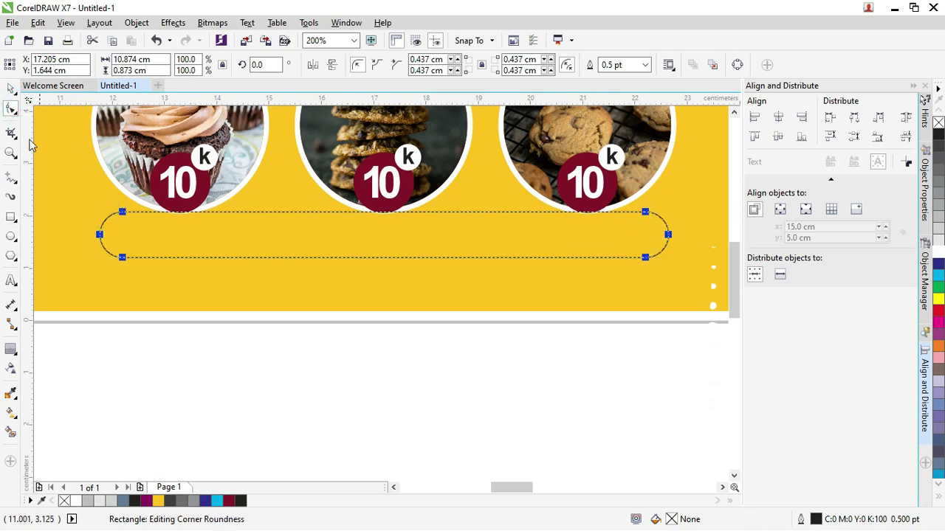
- Fill the rounded bar with white and remove its outline
{"action": "left_click", "coordinate": [10, 89]}
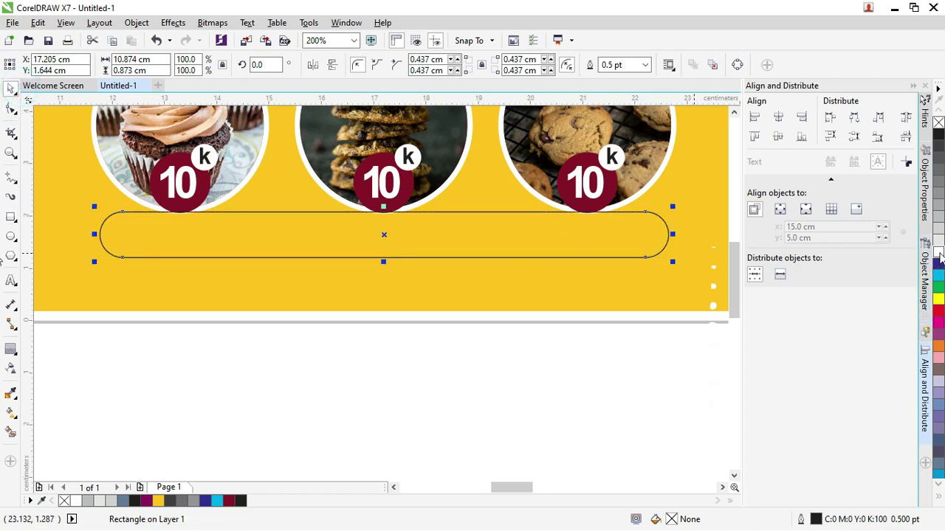
{"action": "left_click", "coordinate": [939, 186]}
{"action": "right_click", "coordinate": [939, 122]}
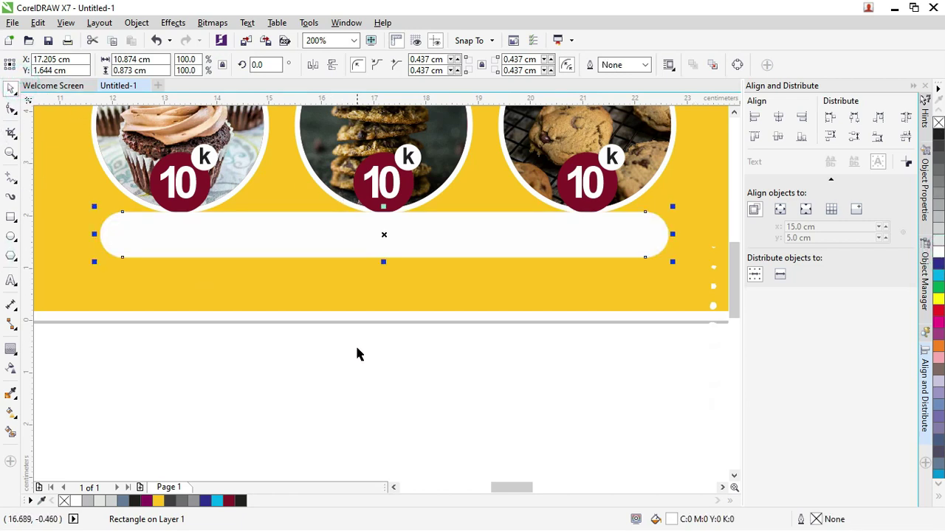
- Add the artistic text "Menu terbaik terlaris" in the blank area below the banner
{"action": "key", "text": "F8"}
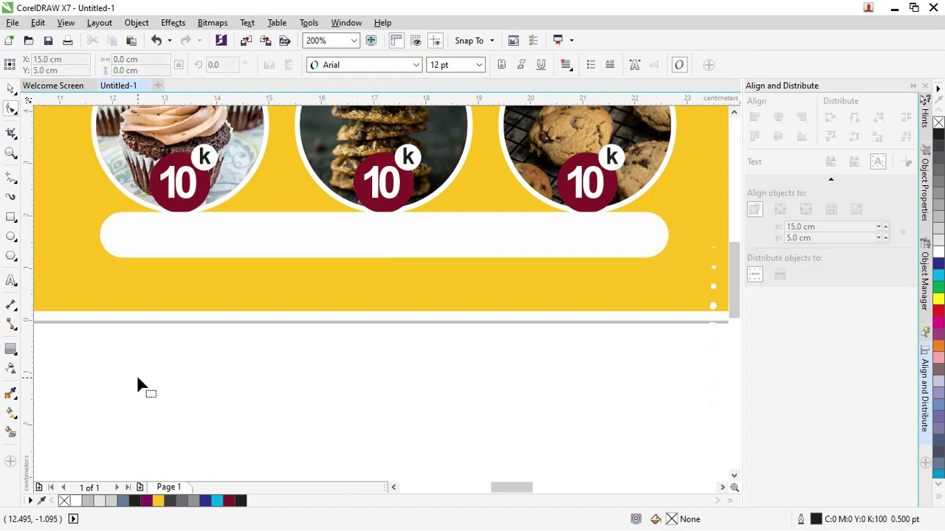
{"action": "left_click", "coordinate": [245, 391]}
{"action": "left_click", "coordinate": [248, 381]}
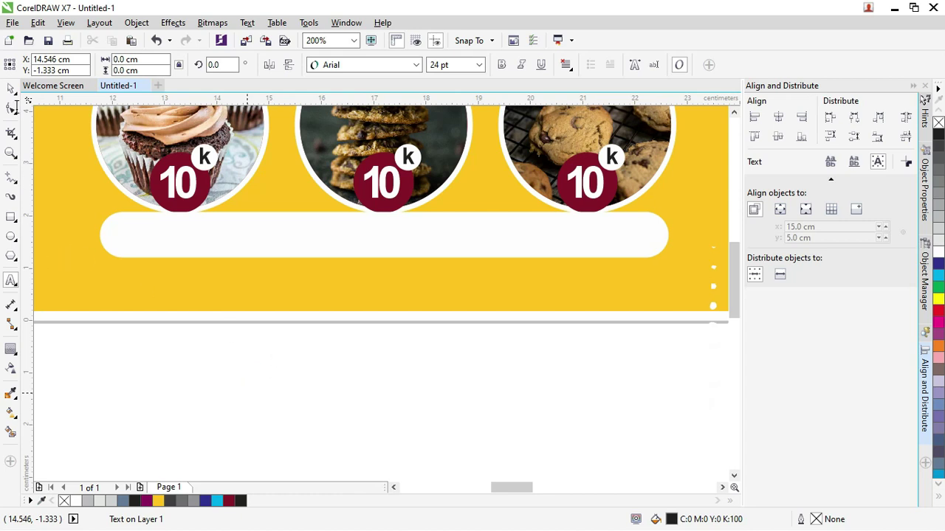
{"action": "left_click", "coordinate": [14, 91]}
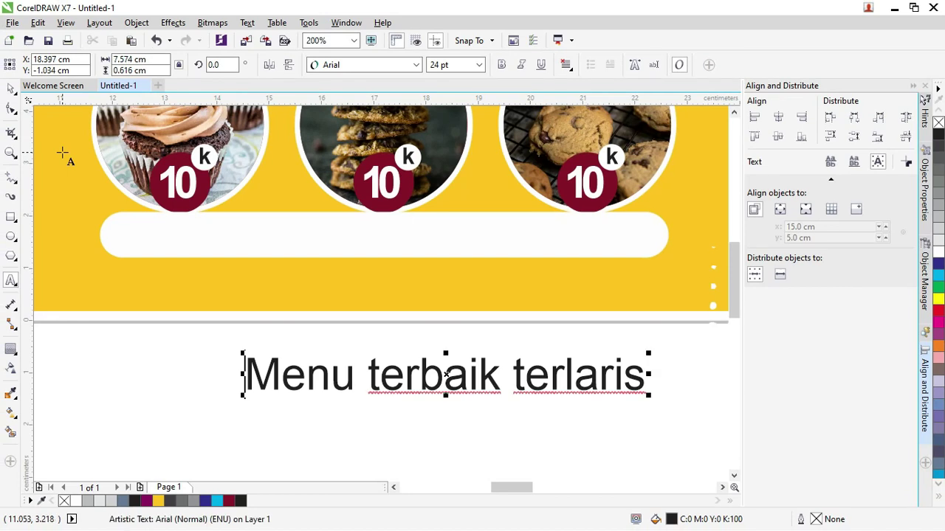
- Set the whole "Menu terbaik terlaris" text in the Bangers font
{"action": "key", "text": "ctrl+a"}
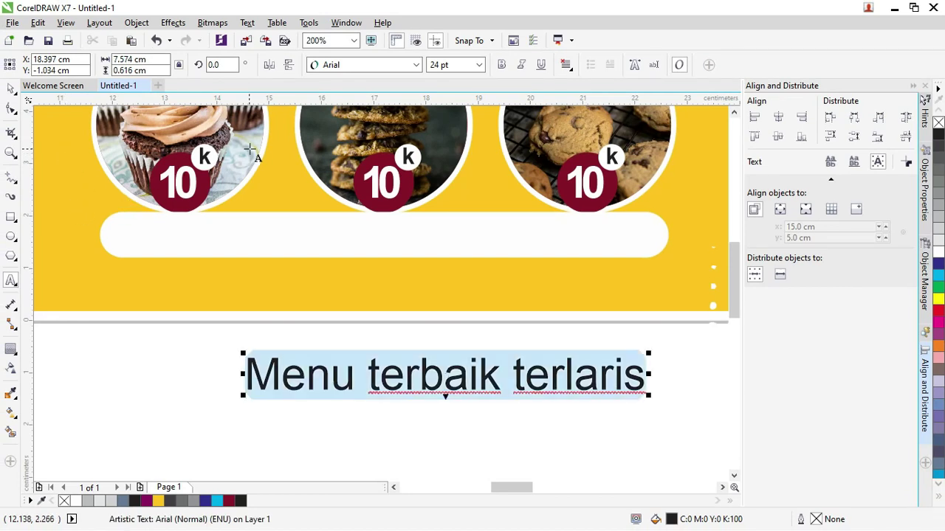
{"action": "left_click", "coordinate": [502, 65]}
{"action": "left_click", "coordinate": [386, 65]}
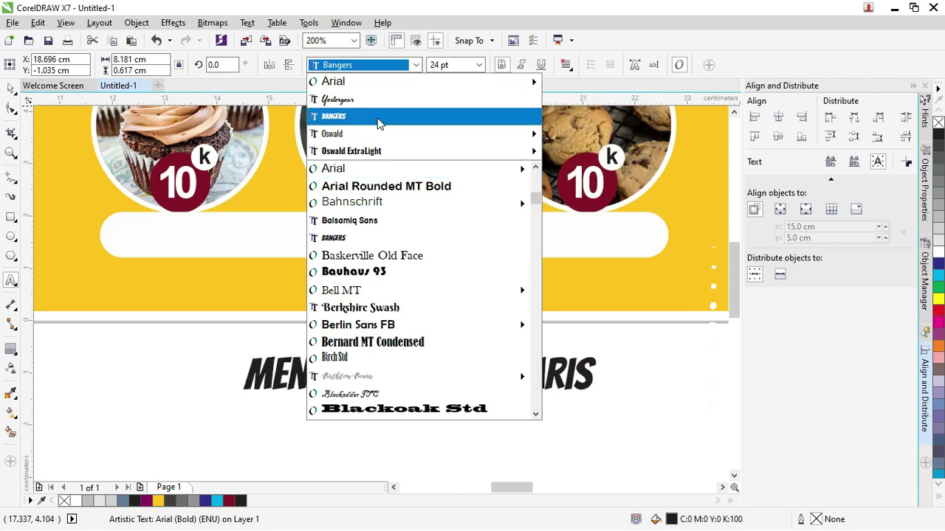
{"action": "left_click", "coordinate": [376, 116]}
- Move the tagline onto the white bar and scale it down to about 14.6 pt, roughly 4.1 cm wide
{"action": "left_click", "coordinate": [11, 87]}
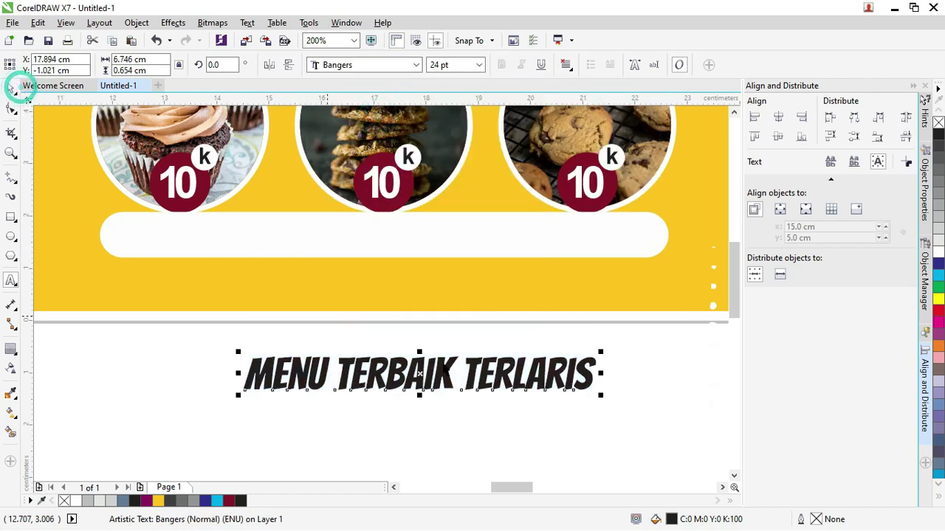
{"action": "left_click_drag", "start_coordinate": [462, 352], "coordinate": [455, 260]}
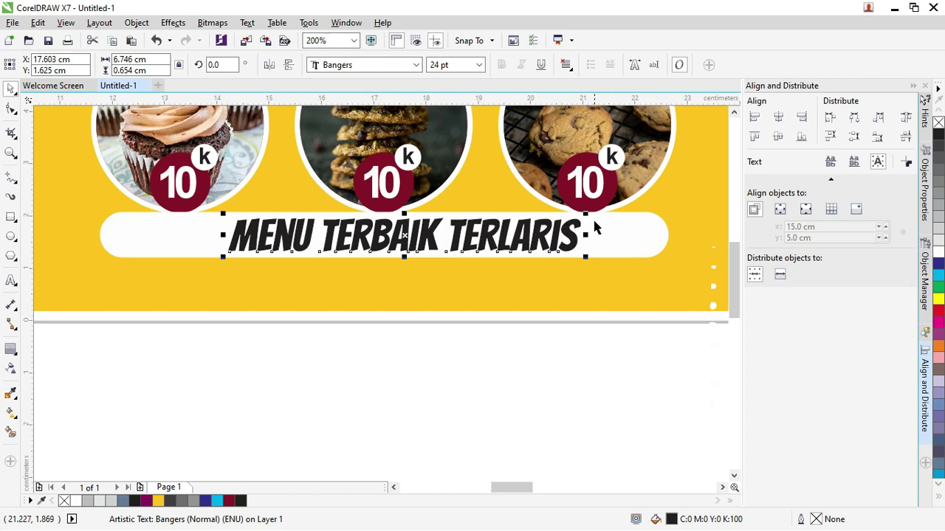
{"action": "left_click_drag", "start_coordinate": [587, 217], "coordinate": [471, 241]}
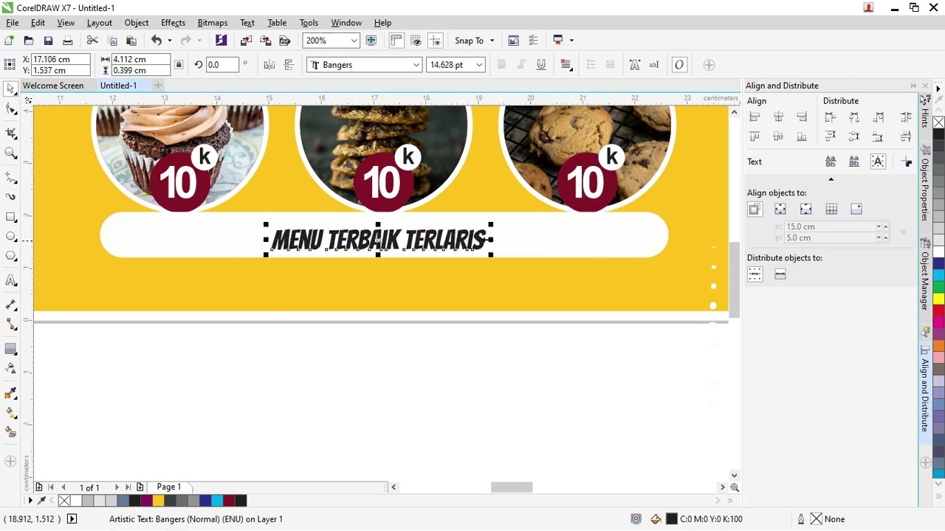
- Draw a circle about 0.15 cm wide just right of the tagline, filled purple (#88005F) and without an outline
{"action": "scroll", "coordinate": [550, 245], "scroll_direction": "up", "scroll_amount": 1}
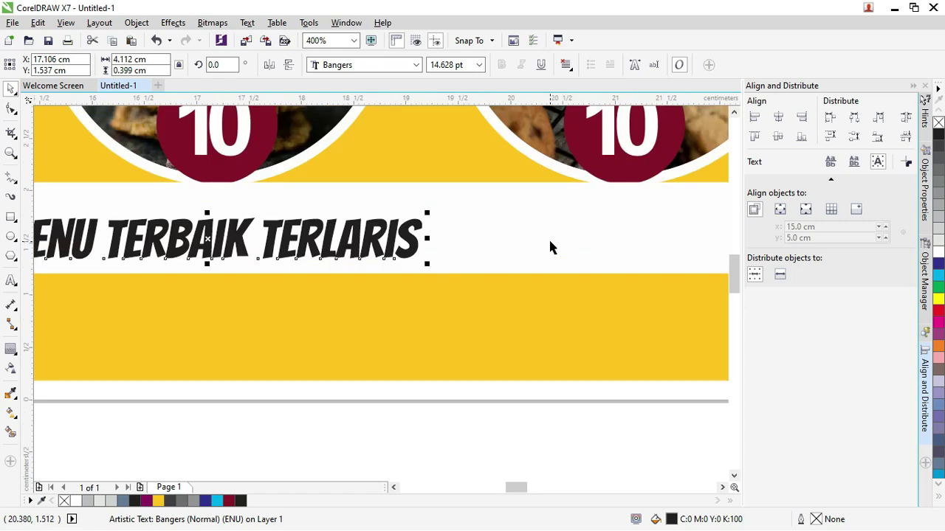
{"action": "left_click", "coordinate": [12, 234]}
{"action": "left_click_drag", "start_coordinate": [464, 228], "coordinate": [479, 243]}
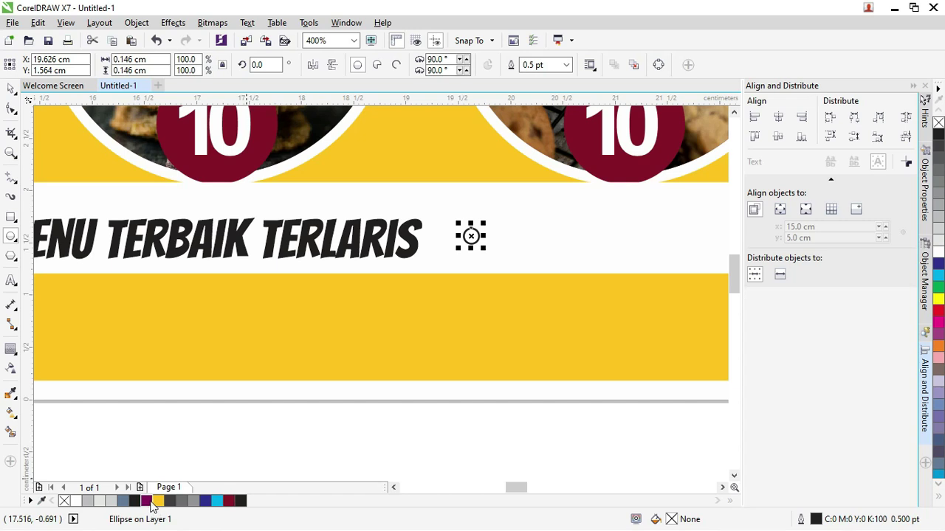
{"action": "left_click", "coordinate": [150, 501]}
{"action": "right_click", "coordinate": [64, 501]}
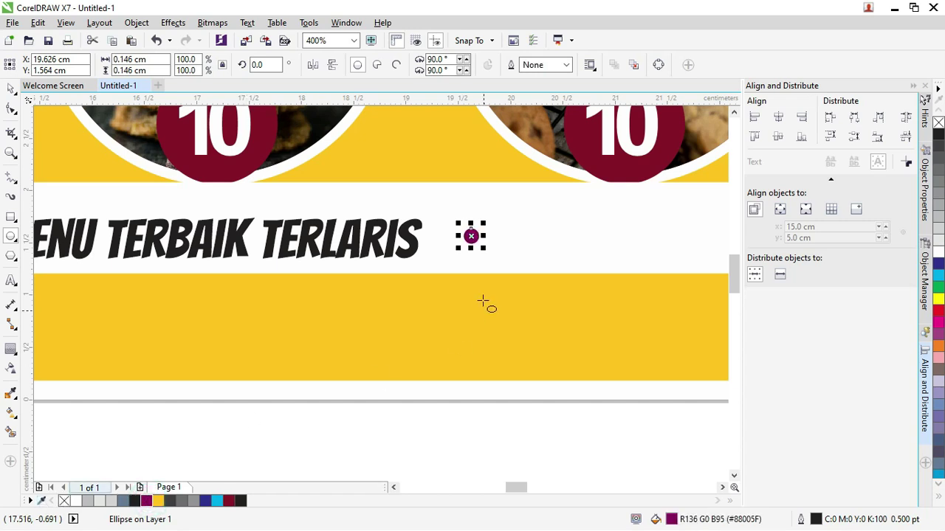
- Enlarge the purple circle to about 0.24 cm and place a copy of it to its right
{"action": "left_click_drag", "start_coordinate": [485, 223], "coordinate": [563, 233]}
{"action": "key", "text": "ctrl+z"}
{"action": "left_click", "coordinate": [11, 88]}
{"action": "left_click", "coordinate": [485, 235]}
{"action": "scroll", "coordinate": [484, 235], "scroll_direction": "up", "scroll_amount": 1}
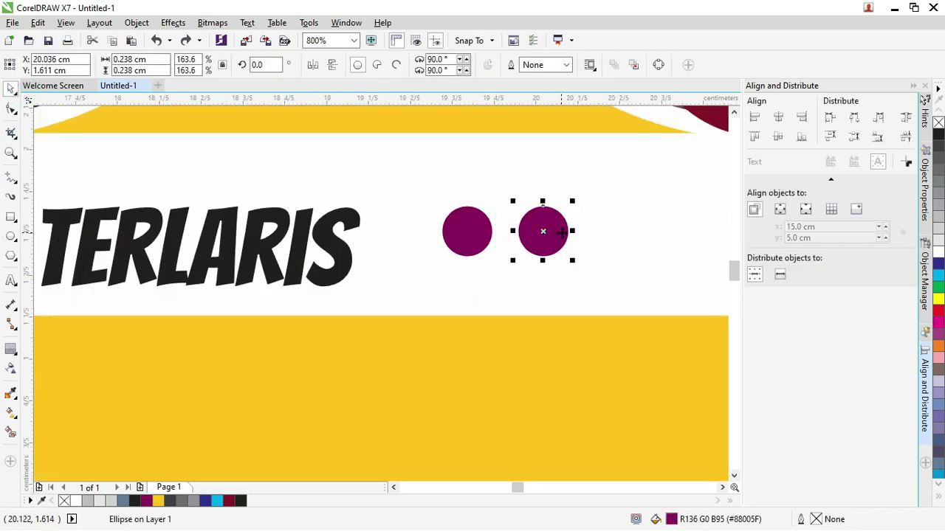
- Shrink the copied dot and add a third, still smaller dot to its right
{"action": "mouse_move", "coordinate": [575, 200]}
{"action": "left_mouse_down"}
{"action": "mouse_move", "coordinate": [553, 211]}
{"action": "mouse_move", "coordinate": [563, 234]}
{"action": "mouse_move", "coordinate": [576, 235]}
{"action": "mouse_move", "coordinate": [590, 213]}
{"action": "mouse_move", "coordinate": [579, 214]}
{"action": "left_mouse_up"}
{"action": "scroll", "coordinate": [541, 234], "scroll_direction": "down", "scroll_amount": 1}
{"action": "scroll", "coordinate": [575, 235], "scroll_direction": "up", "scroll_amount": 1}
{"action": "left_click", "coordinate": [579, 207]}
{"action": "scroll", "coordinate": [542, 271], "scroll_direction": "down", "scroll_amount": 2}
- Distribute the three purple dots evenly by their right edges, align their vertical centers and group them
{"action": "left_click_drag", "start_coordinate": [584, 372], "coordinate": [500, 251]}
{"action": "left_click", "coordinate": [877, 117]}
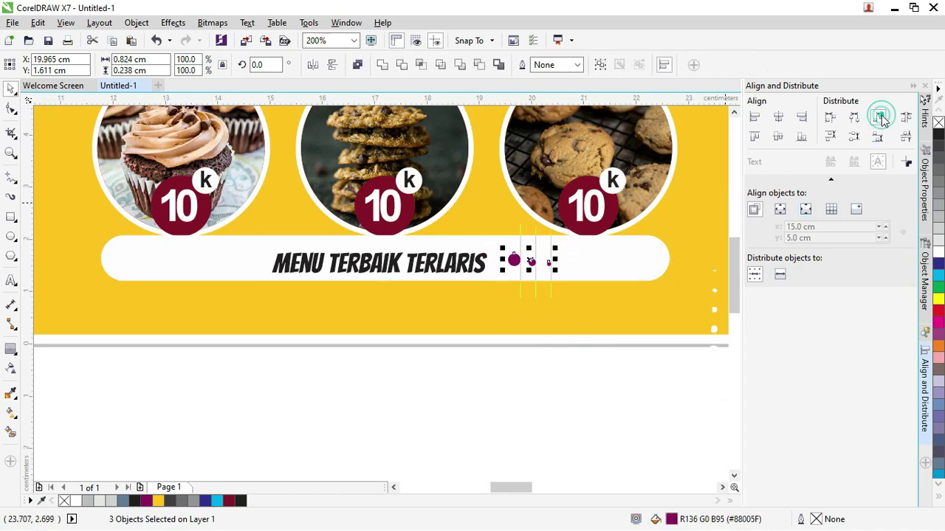
{"action": "left_click", "coordinate": [777, 137]}
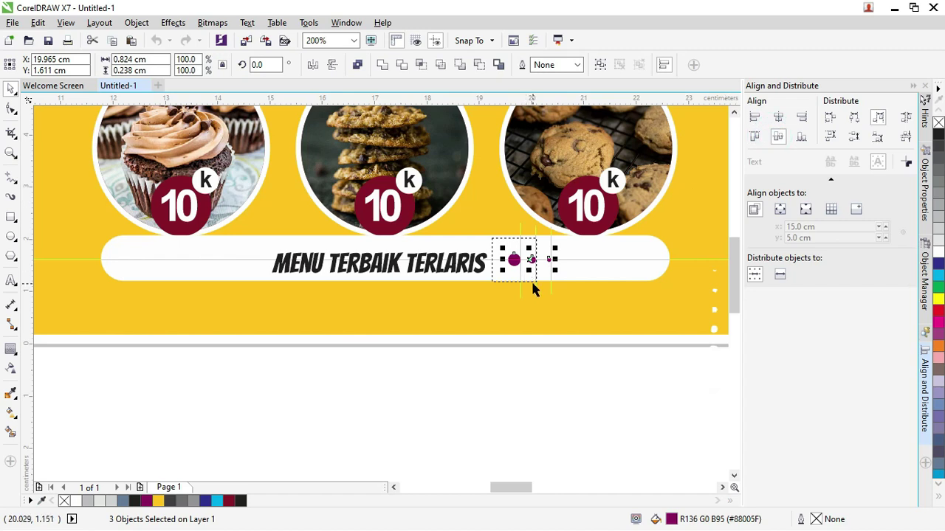
{"action": "key", "text": "ctrl+g"}
{"action": "left_click", "coordinate": [537, 386]}
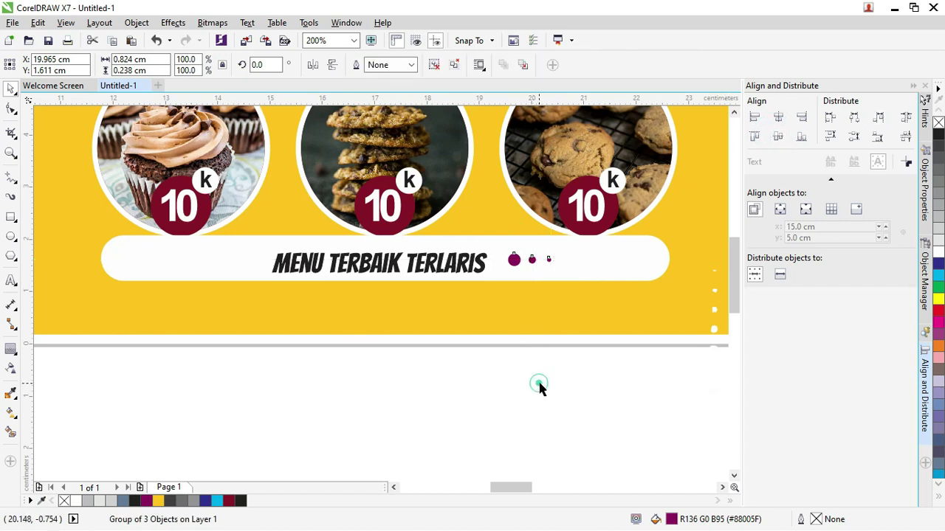
- Copy the dot group to the left side of the tagline and mirror the copy horizontally
{"action": "left_click_drag", "start_coordinate": [517, 264], "coordinate": [221, 261]}
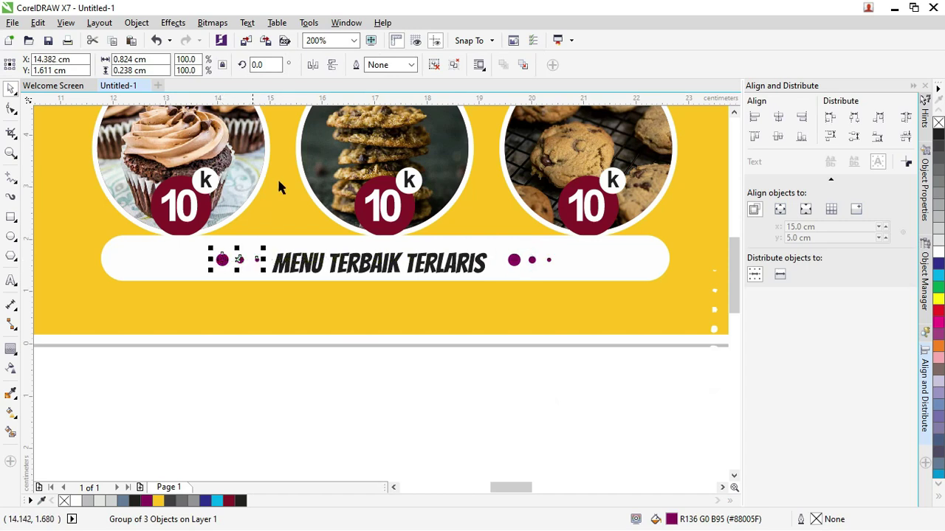
{"action": "left_click", "coordinate": [313, 65]}
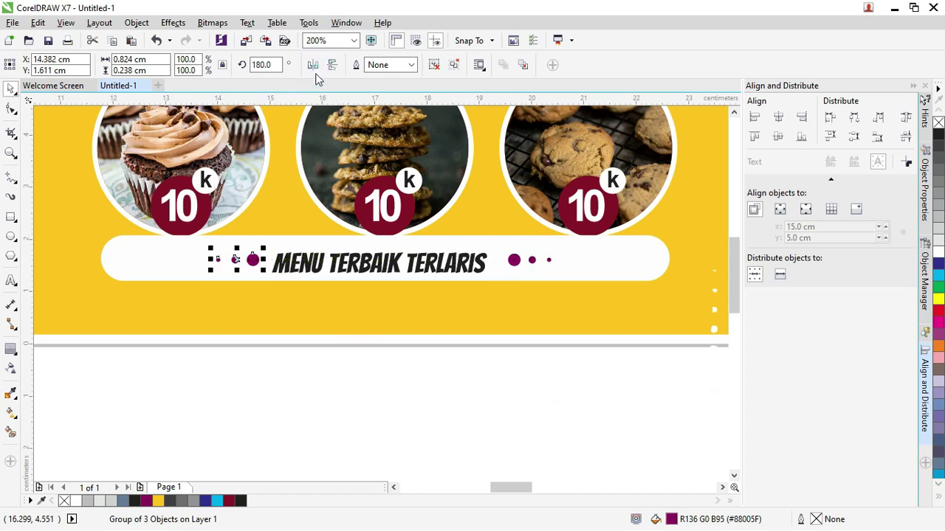
{"action": "key", "text": "F10"}
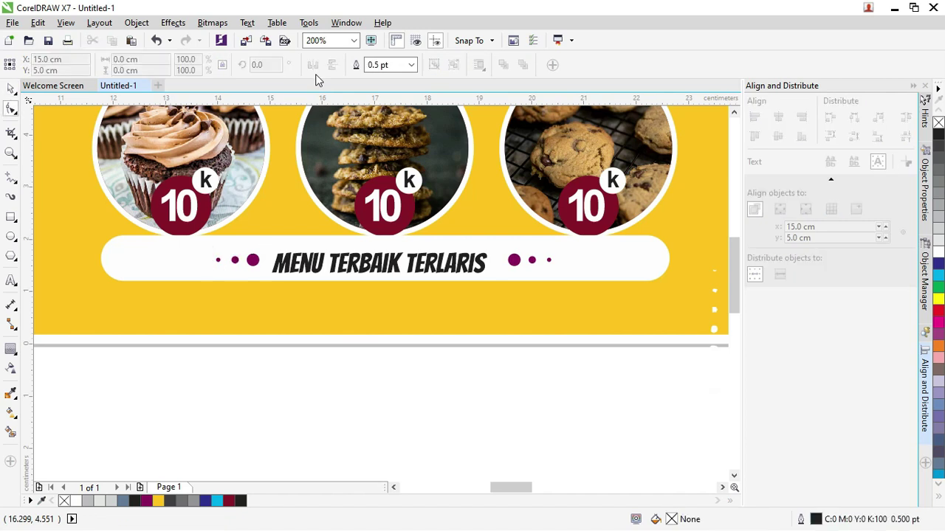
{"action": "left_click", "coordinate": [383, 273]}
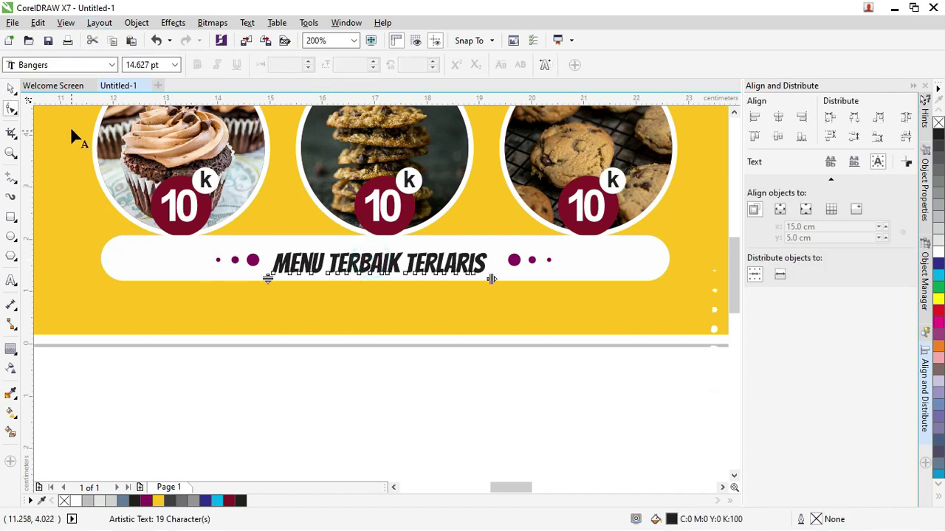
- Align the tagline and both dot groups on their vertical centers and distribute them by their horizontal centers
{"action": "left_click", "coordinate": [13, 90]}
{"action": "left_click", "coordinate": [252, 266]}
{"action": "left_click", "coordinate": [353, 270], "text": "shift"}
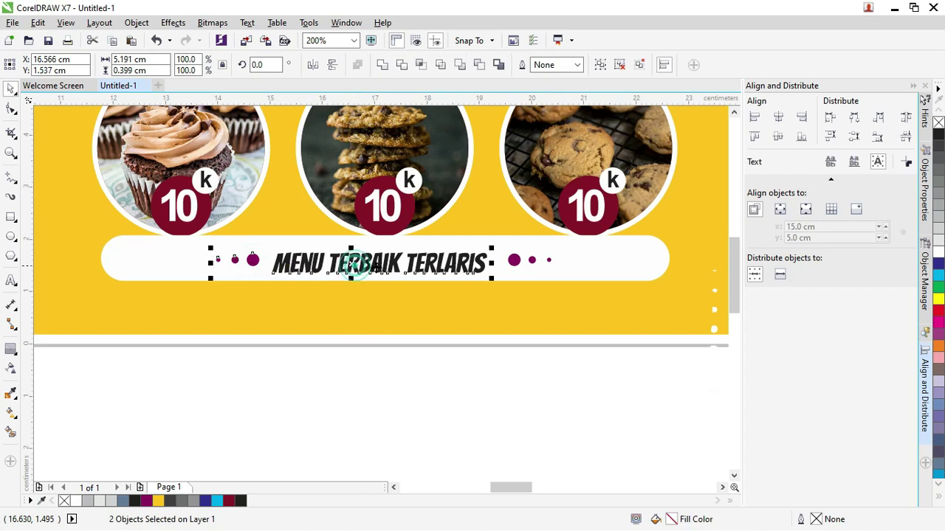
{"action": "left_click", "coordinate": [515, 258], "text": "shift"}
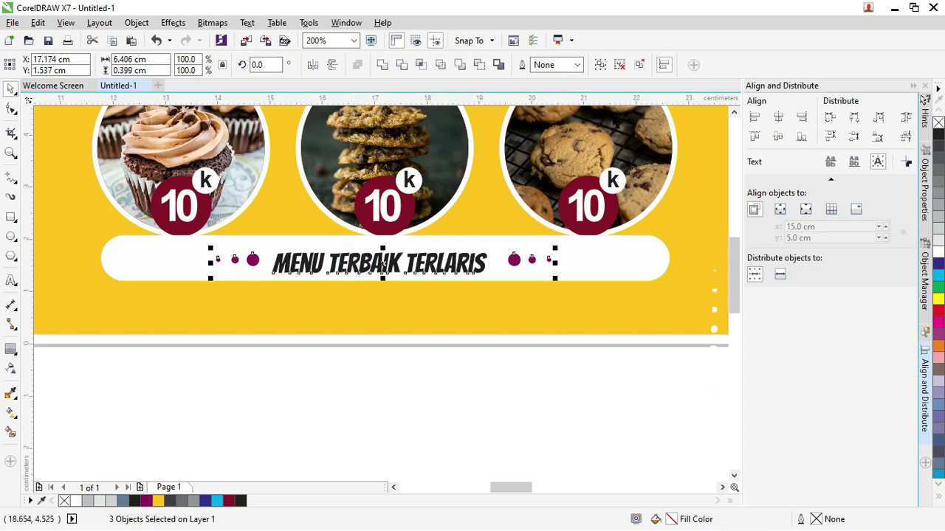
{"action": "left_click", "coordinate": [778, 137]}
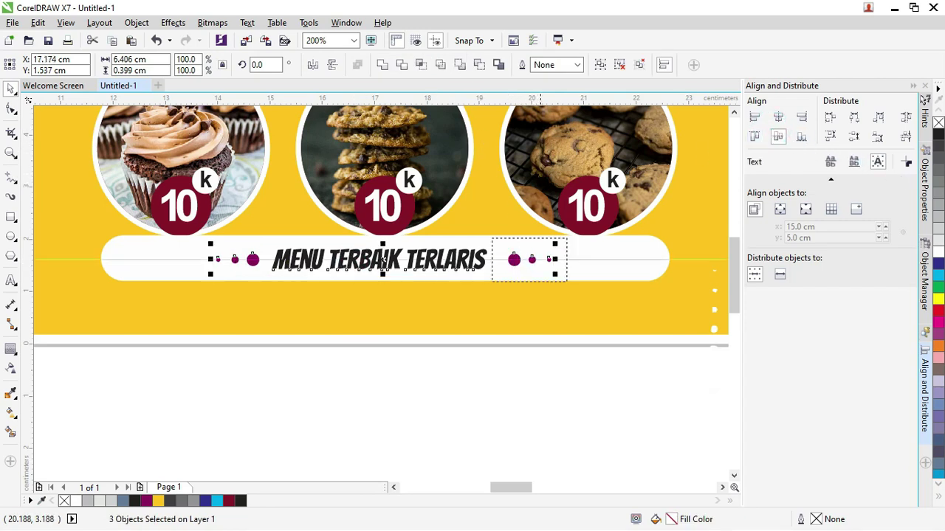
{"action": "left_click", "coordinate": [879, 118]}
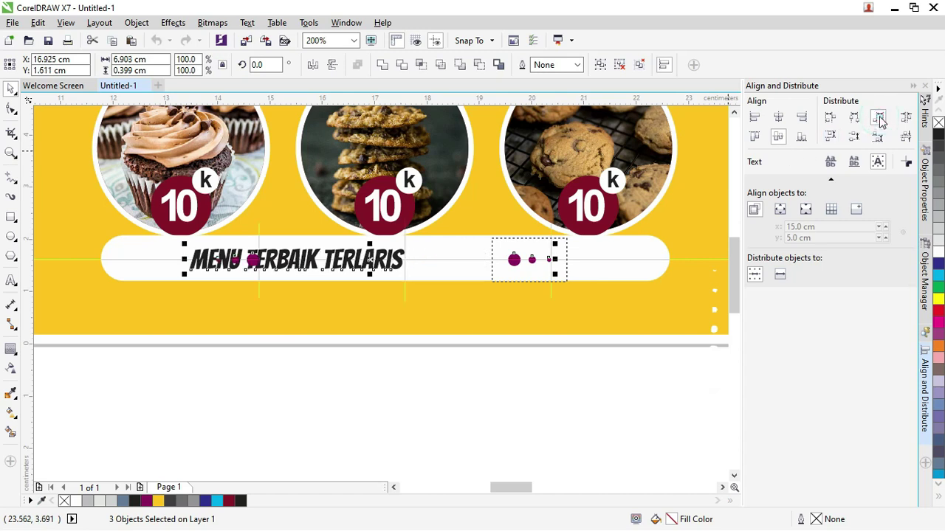
{"action": "left_click", "coordinate": [853, 118]}
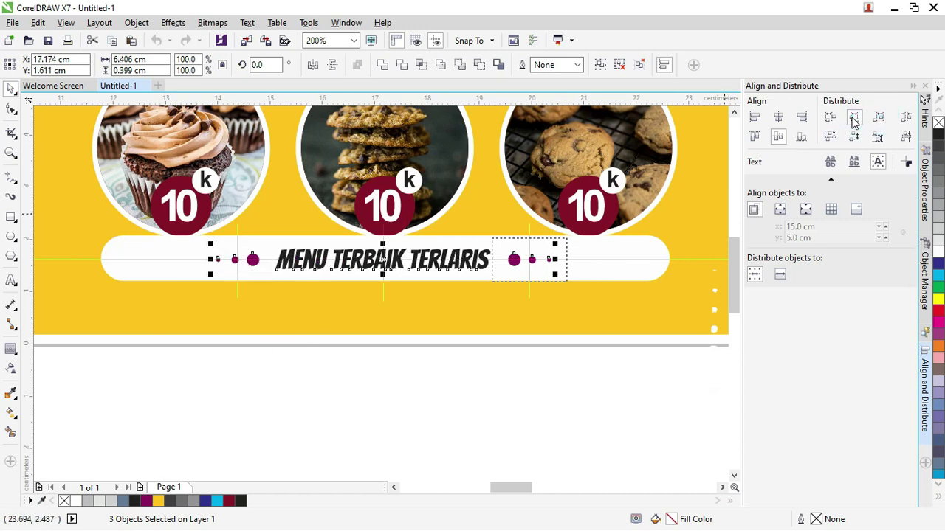
{"action": "left_click", "coordinate": [426, 357]}
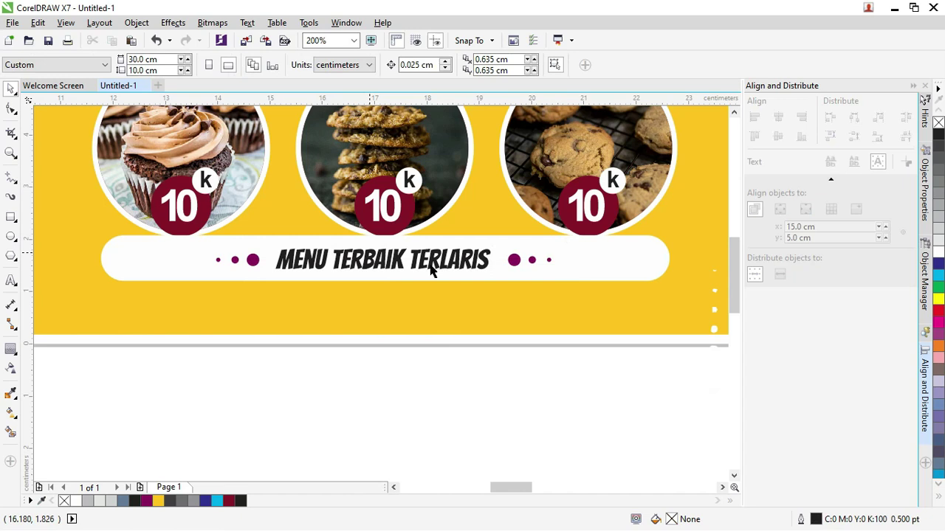
- Group the tagline with its dots, center it vertically on the white bar and group it with the bar
{"action": "left_click_drag", "start_coordinate": [599, 376], "coordinate": [192, 244]}
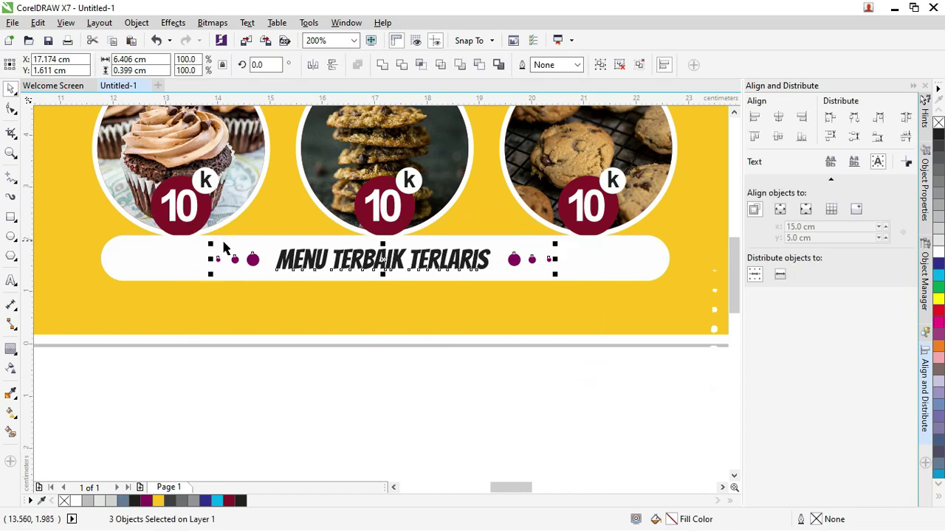
{"action": "key", "text": "ctrl+g"}
{"action": "left_click", "coordinate": [593, 259], "text": "shift"}
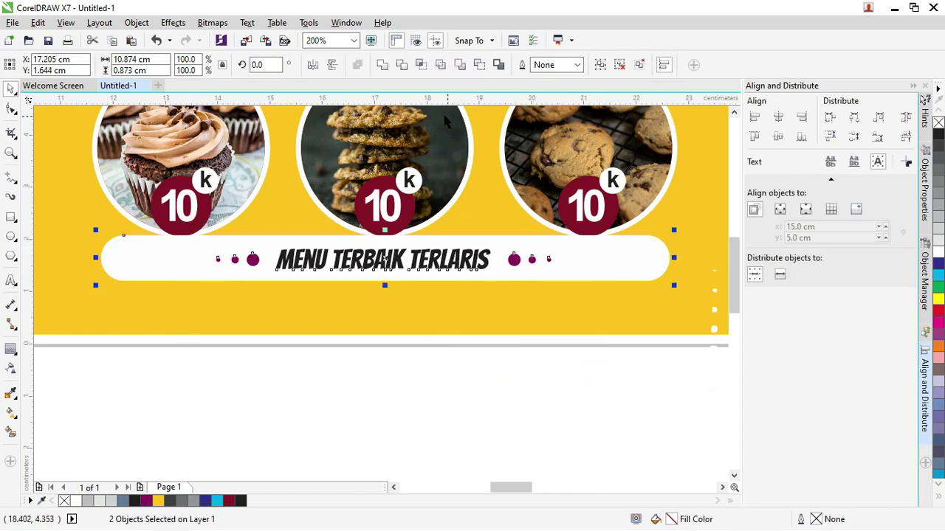
{"action": "left_click", "coordinate": [780, 137]}
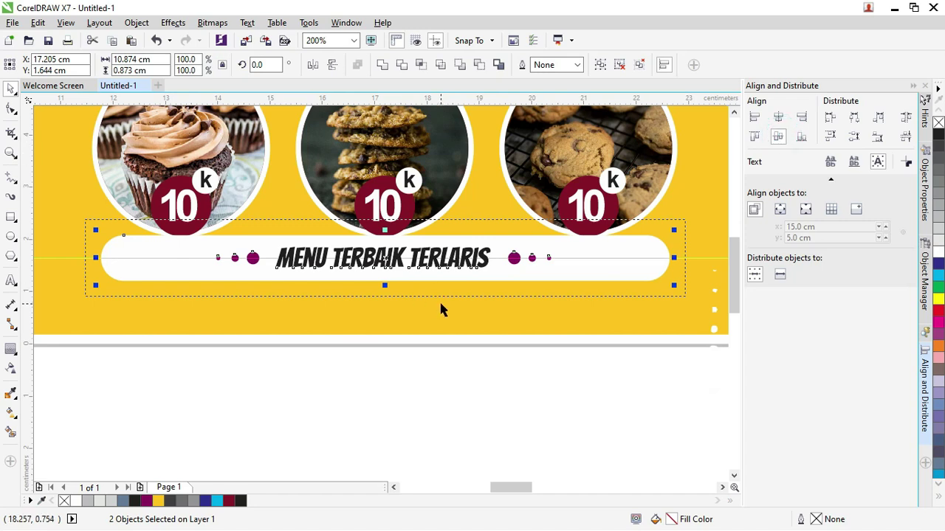
{"action": "key", "text": "ctrl+g"}
{"action": "left_click", "coordinate": [591, 394]}
- Move the three-badge group down to about Y 3.66 cm so it tucks behind the white bar, and ungroup it
{"action": "scroll", "coordinate": [413, 203], "scroll_direction": "down", "scroll_amount": 2}
{"action": "left_click", "coordinate": [386, 224]}
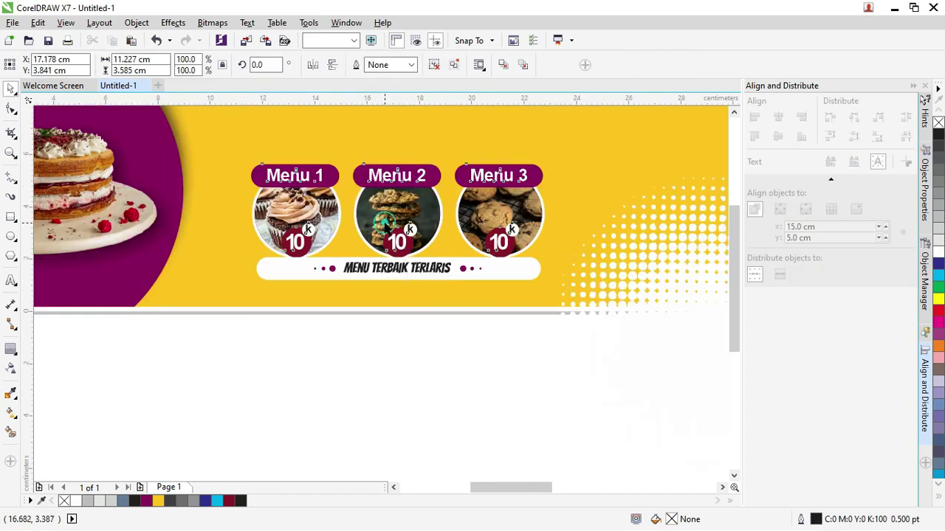
{"action": "left_click_drag", "start_coordinate": [385, 224], "coordinate": [386, 229]}
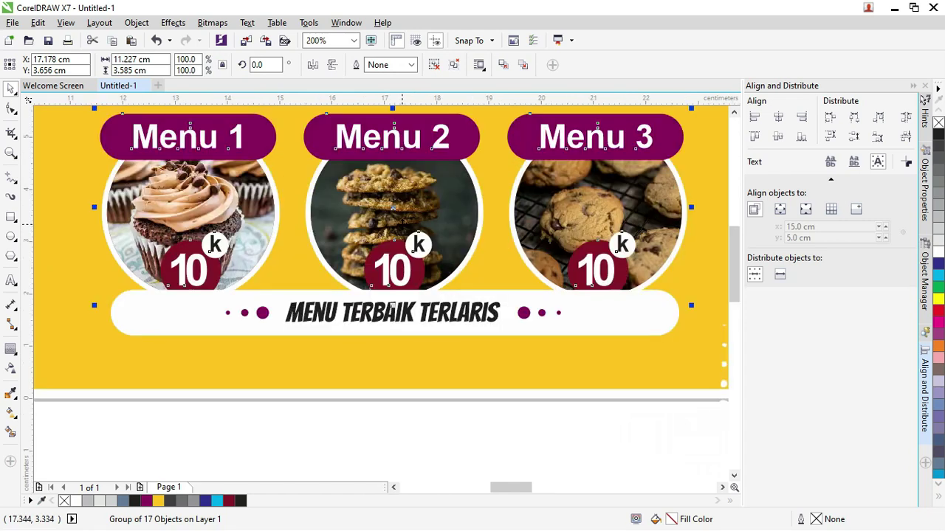
{"action": "right_click", "coordinate": [400, 184]}
{"action": "left_click", "coordinate": [462, 257]}
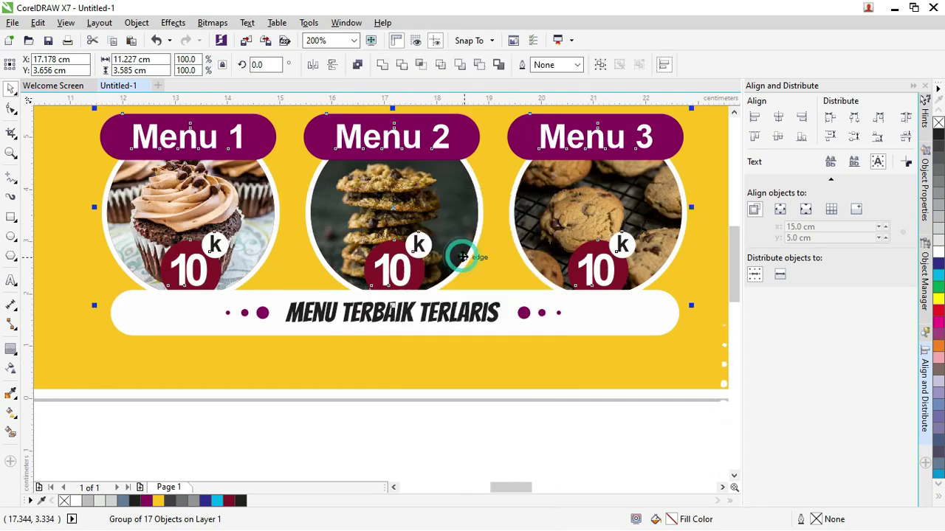
- Group the objects of the Menu 2 badge
{"action": "scroll", "coordinate": [462, 258], "scroll_direction": "down", "scroll_amount": 1}
{"action": "left_click_drag", "start_coordinate": [495, 377], "coordinate": [373, 153]}
{"action": "key", "text": "ctrl+g"}
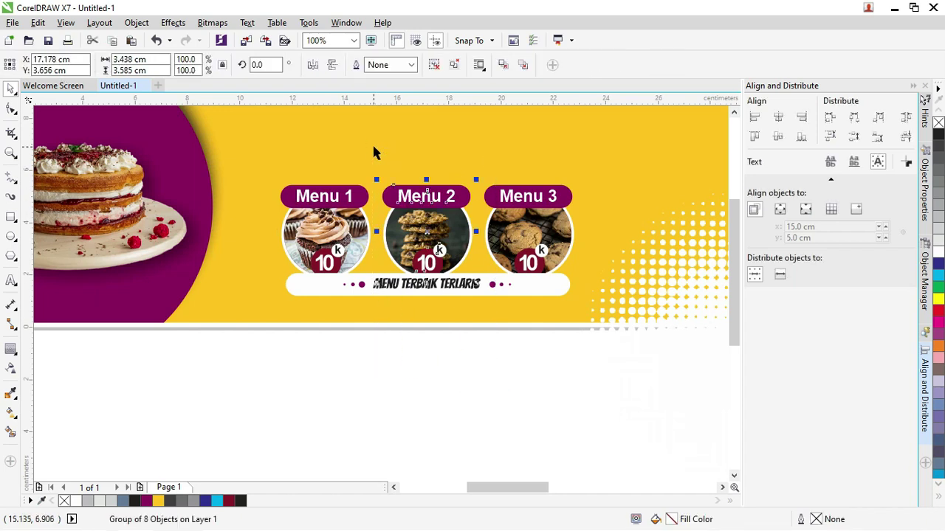
{"action": "left_click", "coordinate": [468, 288]}
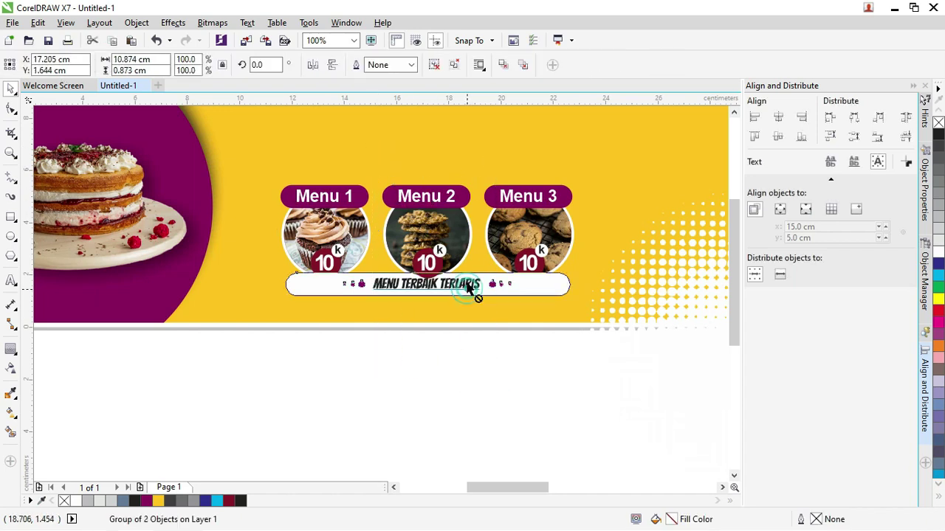
{"action": "left_click_drag", "start_coordinate": [468, 288], "coordinate": [468, 280]}
{"action": "key", "text": "ctrl+z"}
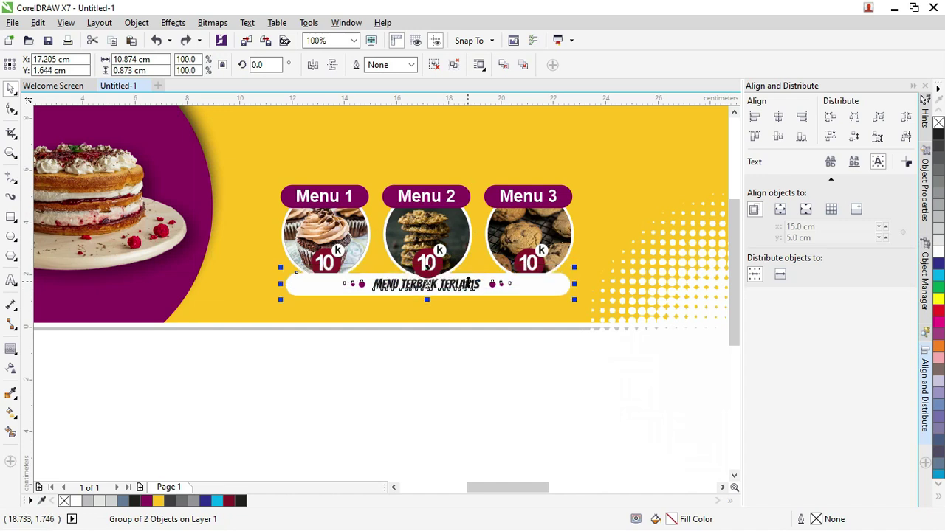
{"action": "left_click", "coordinate": [513, 394]}
{"action": "scroll", "coordinate": [448, 252], "scroll_direction": "up", "scroll_amount": 2}
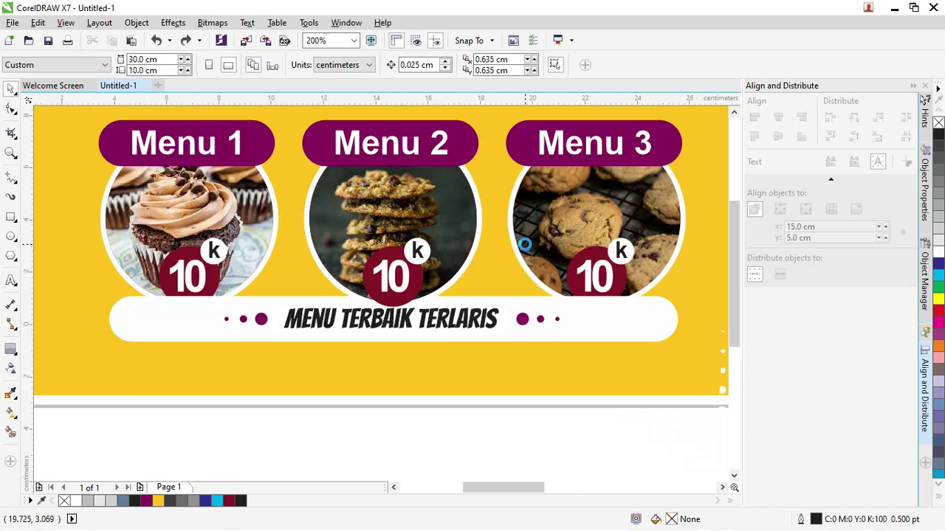
{"action": "scroll", "coordinate": [517, 243], "scroll_direction": "down", "scroll_amount": 2}
{"action": "left_click", "coordinate": [542, 238], "text": "ctrl"}
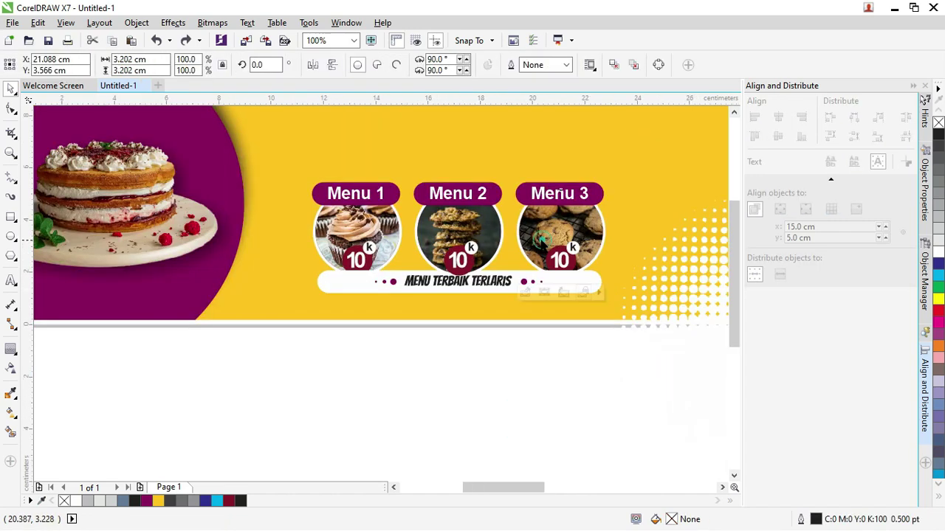
{"action": "left_click", "coordinate": [639, 378]}
{"action": "left_click", "coordinate": [595, 379]}
- Move the Menu 3 badge closer to Menu 2, to about X 20.69 cm, and group its objects
{"action": "left_click_drag", "start_coordinate": [493, 370], "coordinate": [627, 167]}
{"action": "left_click_drag", "start_coordinate": [578, 194], "coordinate": [568, 194]}
{"action": "key", "text": "ctrl+g"}
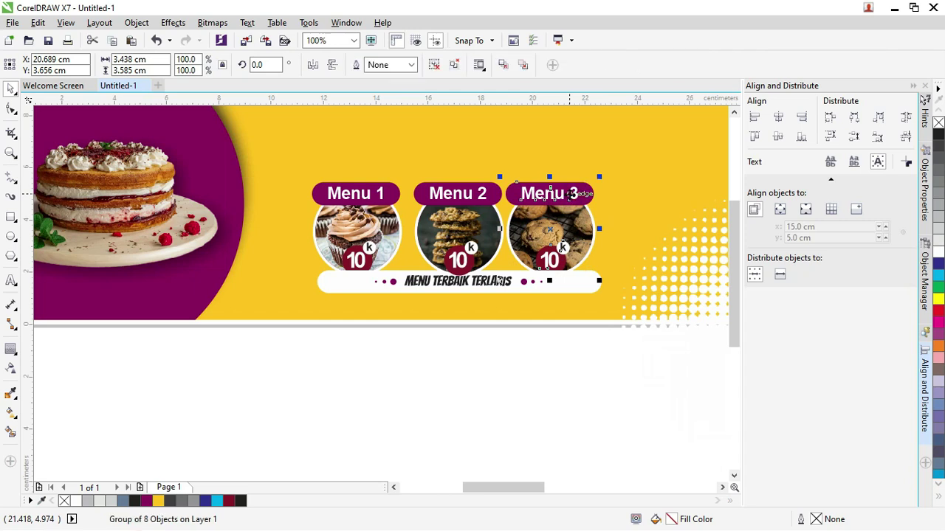
- Group the Menu 1 badge's objects and distribute the three menu badges evenly by their right edges
{"action": "left_click", "coordinate": [465, 229]}
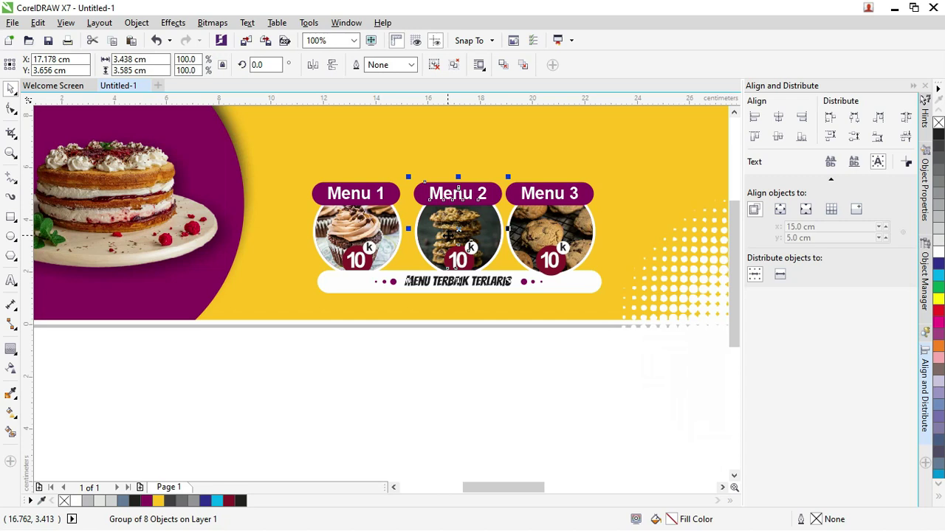
{"action": "left_click_drag", "start_coordinate": [416, 384], "coordinate": [303, 152]}
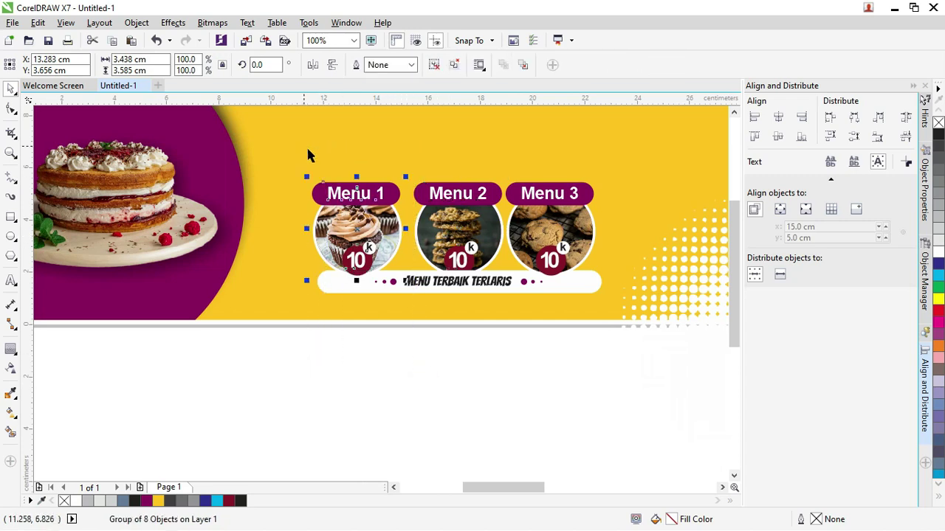
{"action": "left_click", "coordinate": [459, 225], "text": "shift"}
{"action": "left_click", "coordinate": [542, 231], "text": "shift"}
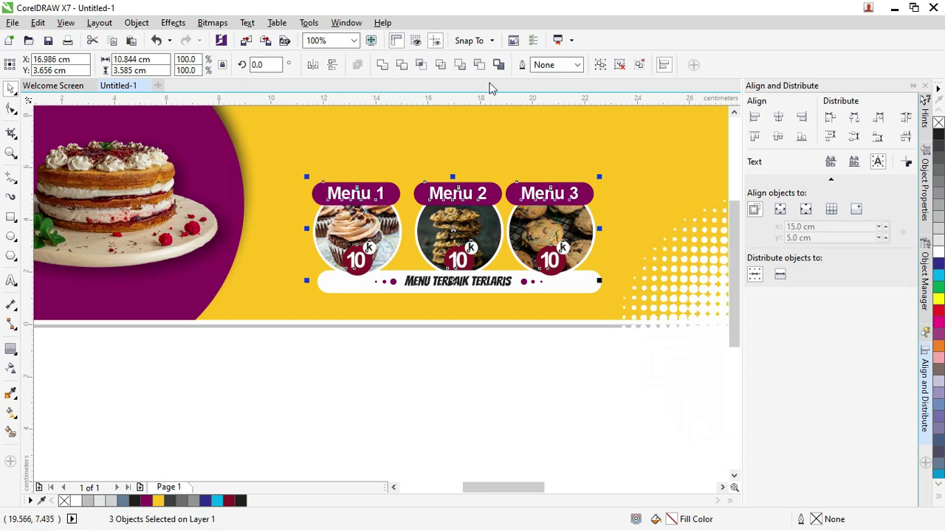
{"action": "left_click", "coordinate": [877, 118]}
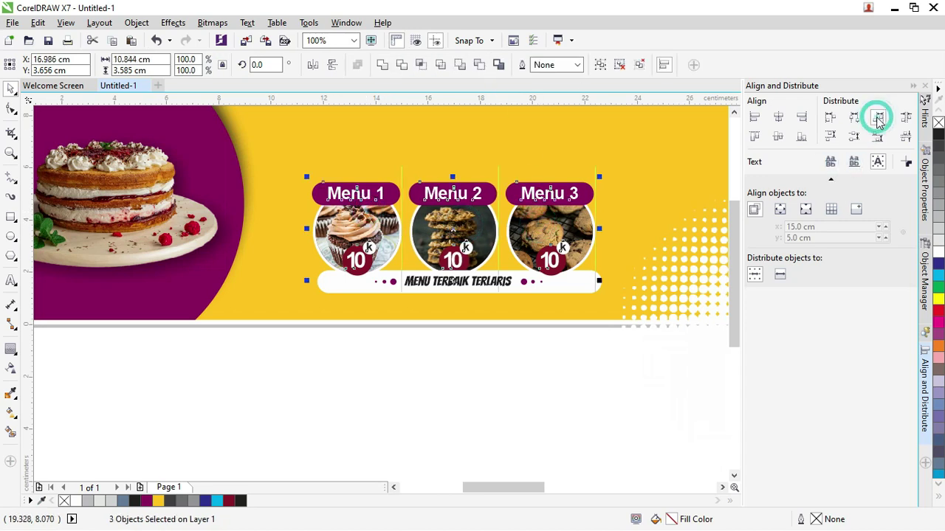
{"action": "left_click", "coordinate": [530, 347]}
- Group the three menu badges and center the group horizontally on the white tagline bar
{"action": "scroll", "coordinate": [451, 212], "scroll_direction": "down", "scroll_amount": 2}
{"action": "left_click_drag", "start_coordinate": [553, 302], "coordinate": [371, 188]}
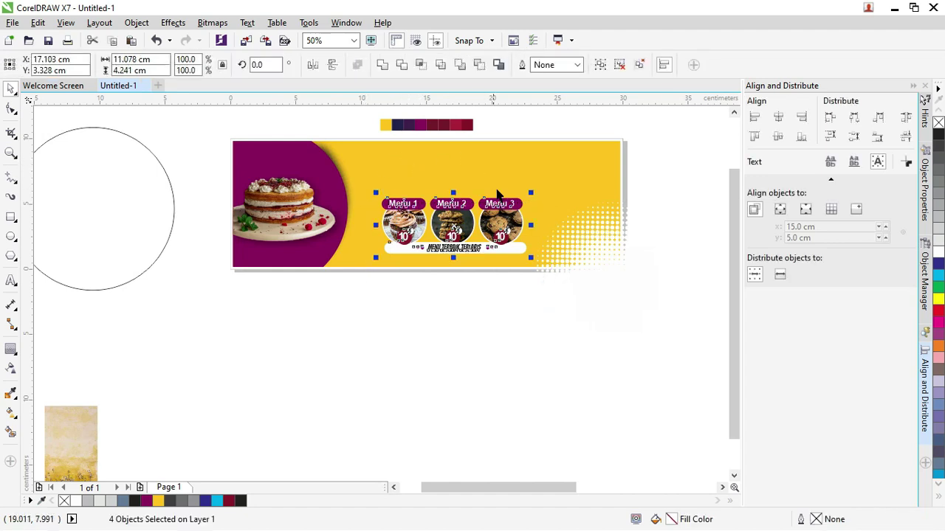
{"action": "key", "text": "Escape"}
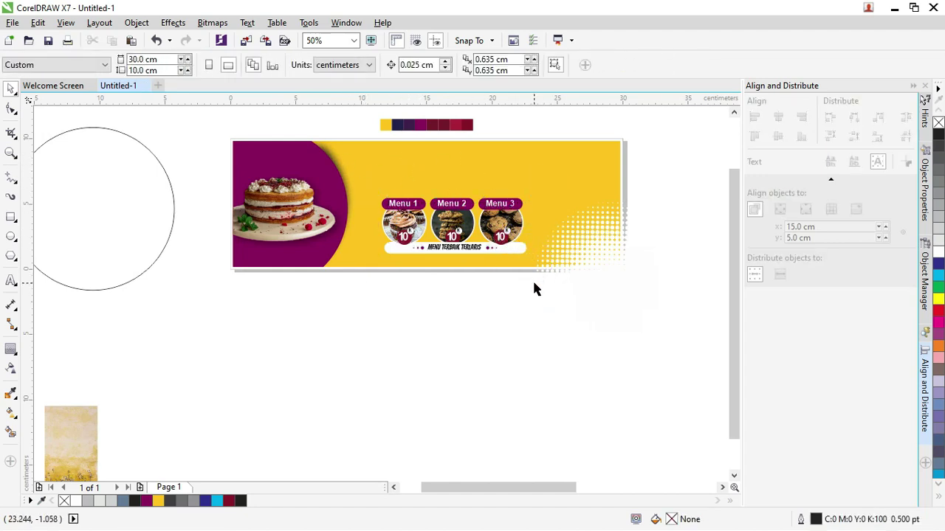
{"action": "left_click_drag", "start_coordinate": [349, 131], "coordinate": [536, 254]}
{"action": "scroll", "coordinate": [515, 222], "scroll_direction": "up", "scroll_amount": 1}
{"action": "key", "text": "ctrl+g"}
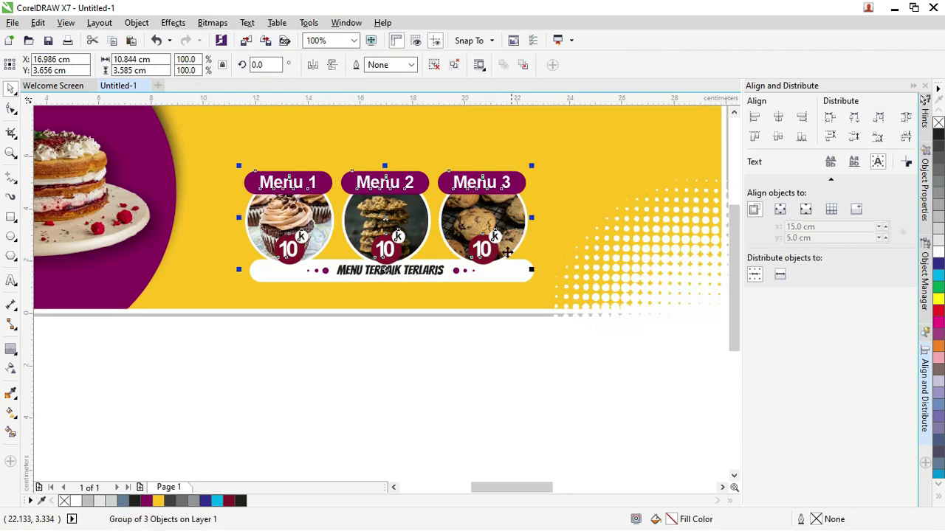
{"action": "key", "text": "Right"}
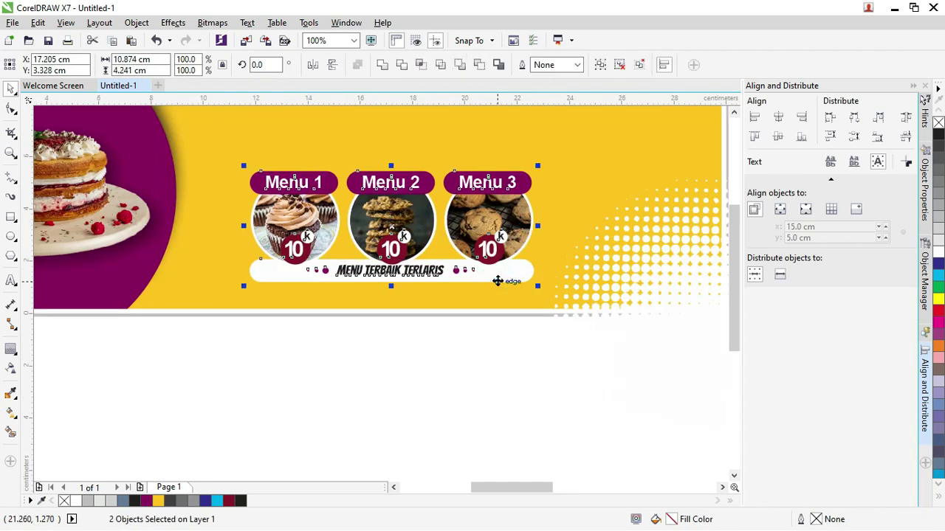
{"action": "left_click", "coordinate": [489, 348]}
- Ungroup the three-badge group into separate menu badges
{"action": "left_click", "coordinate": [411, 225]}
{"action": "right_click", "coordinate": [412, 225]}
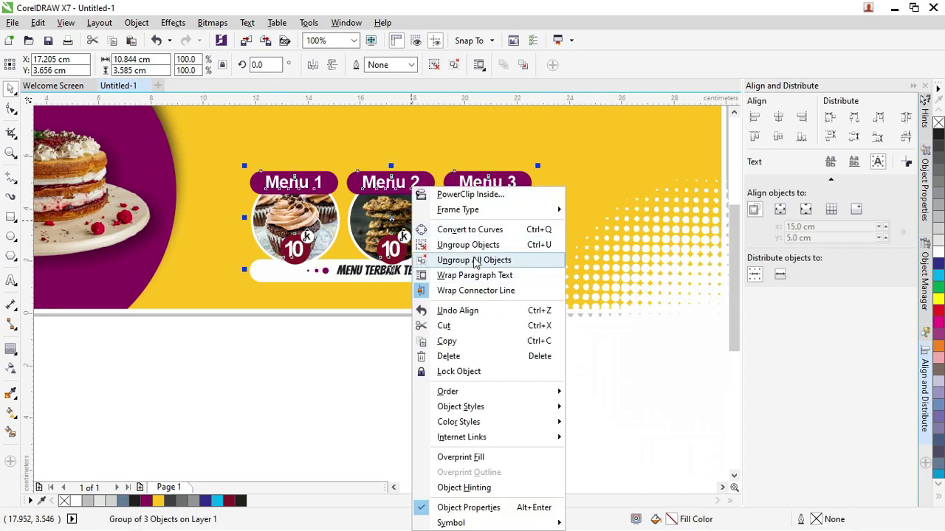
{"action": "left_click", "coordinate": [473, 250]}
{"action": "left_click", "coordinate": [396, 193]}
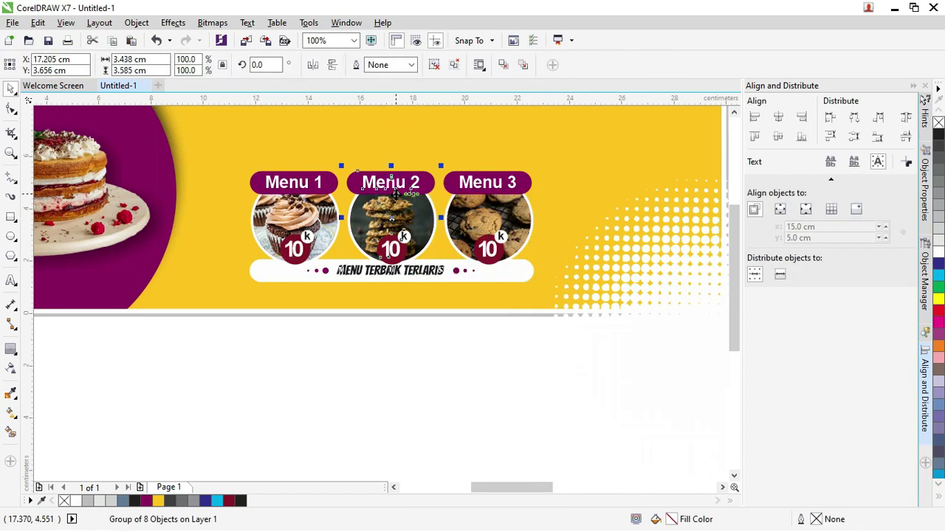
- Group the three menu badges together with the white tagline bar
{"action": "scroll", "coordinate": [414, 236], "scroll_direction": "down", "scroll_amount": 2}
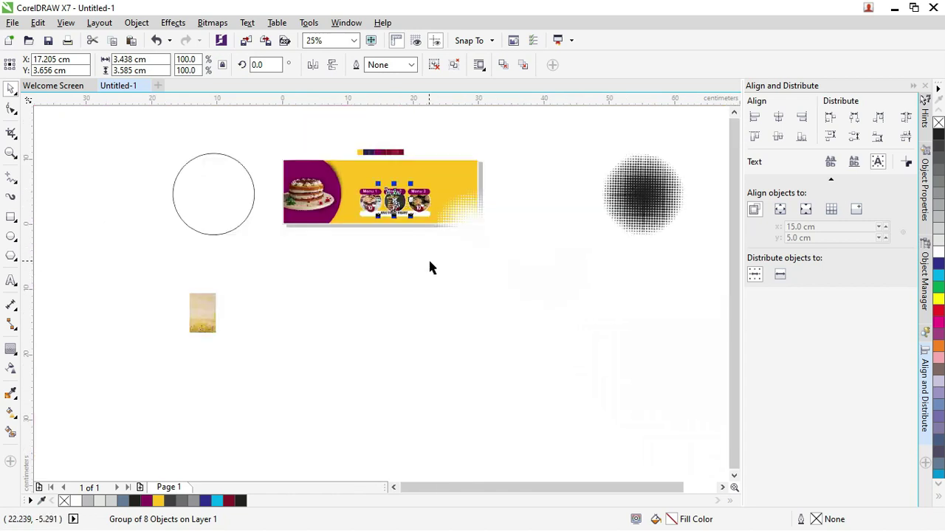
{"action": "left_click", "coordinate": [428, 258]}
{"action": "scroll", "coordinate": [350, 191], "scroll_direction": "up", "scroll_amount": 1}
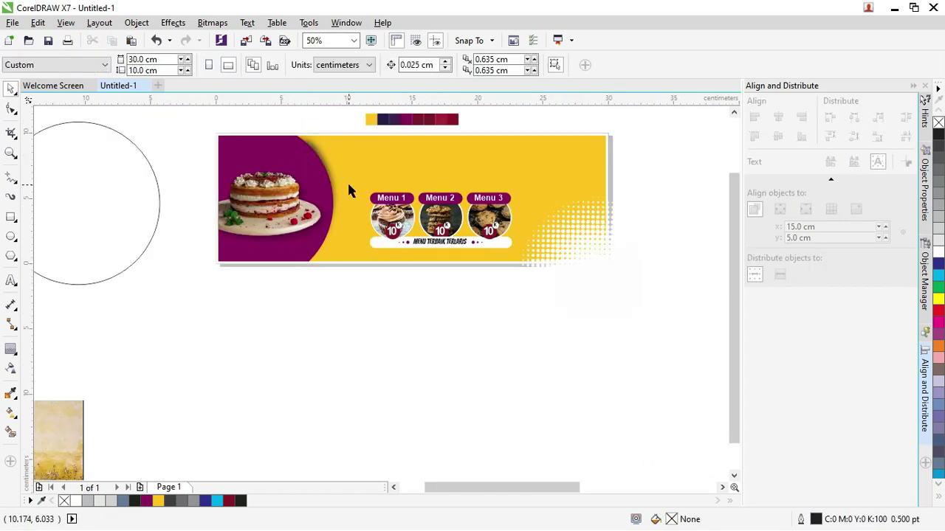
{"action": "left_click", "coordinate": [302, 159]}
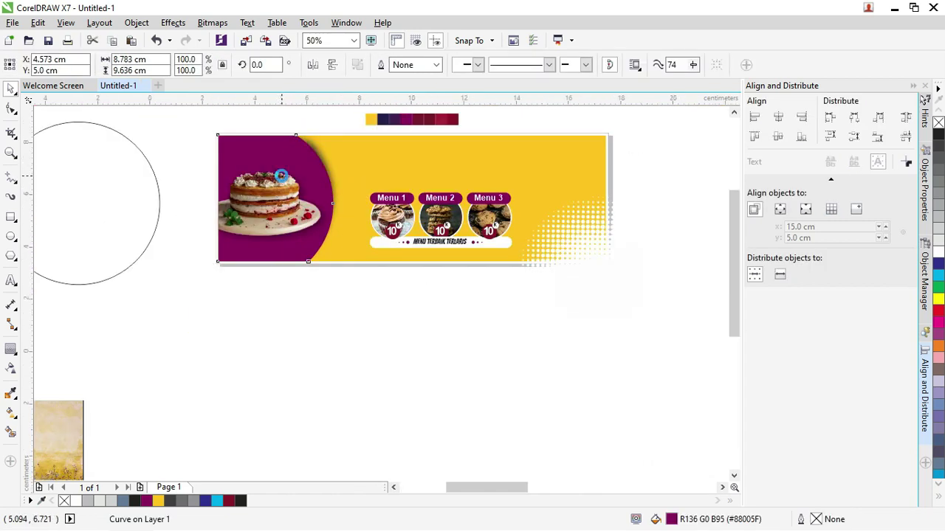
{"action": "scroll", "coordinate": [301, 160], "scroll_direction": "up", "scroll_amount": 2}
{"action": "scroll", "coordinate": [302, 160], "scroll_direction": "down", "scroll_amount": 2}
{"action": "left_click_drag", "start_coordinate": [368, 270], "coordinate": [570, 156]}
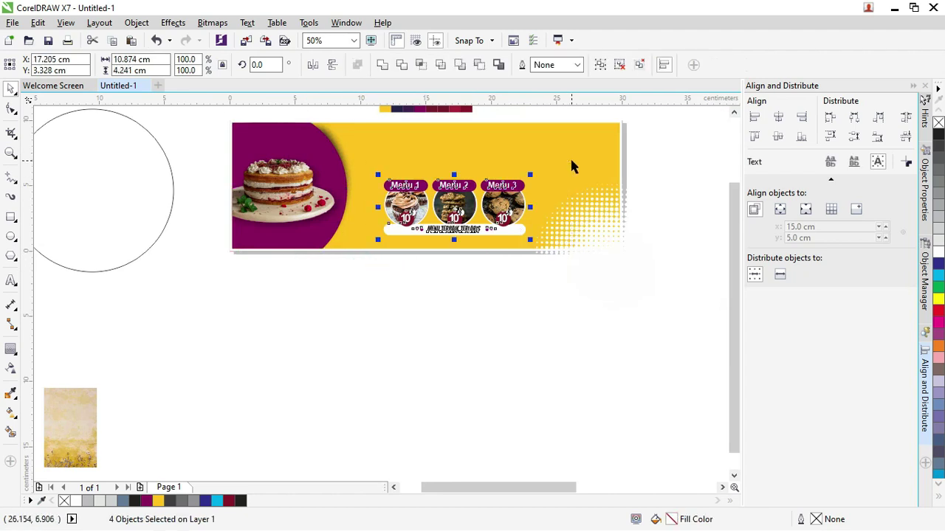
{"action": "key", "text": "ctrl+g"}
- Duplicate the purple curved shape in front of the cake and move the copy left to about X 4.02 cm
{"action": "left_click", "coordinate": [292, 138]}
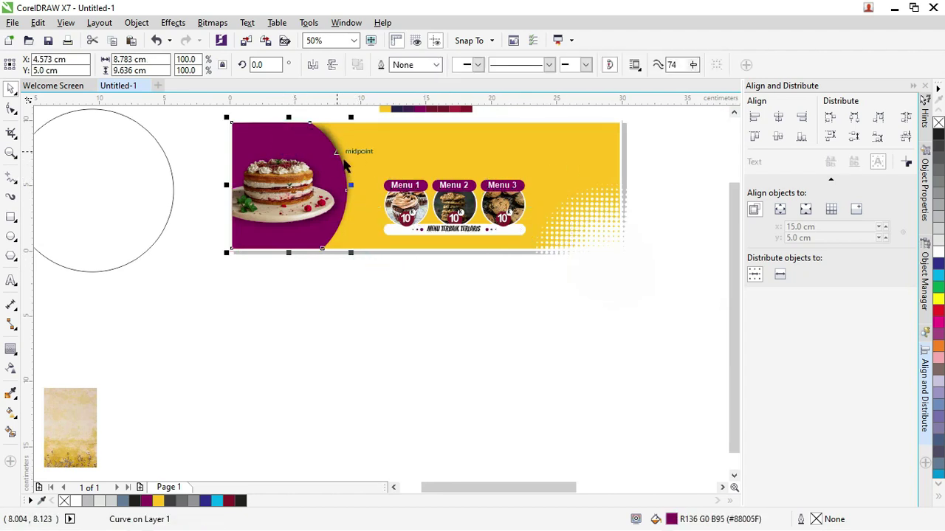
{"action": "scroll", "coordinate": [344, 159], "scroll_direction": "up", "scroll_amount": 2}
{"action": "scroll", "coordinate": [353, 126], "scroll_direction": "down", "scroll_amount": 2}
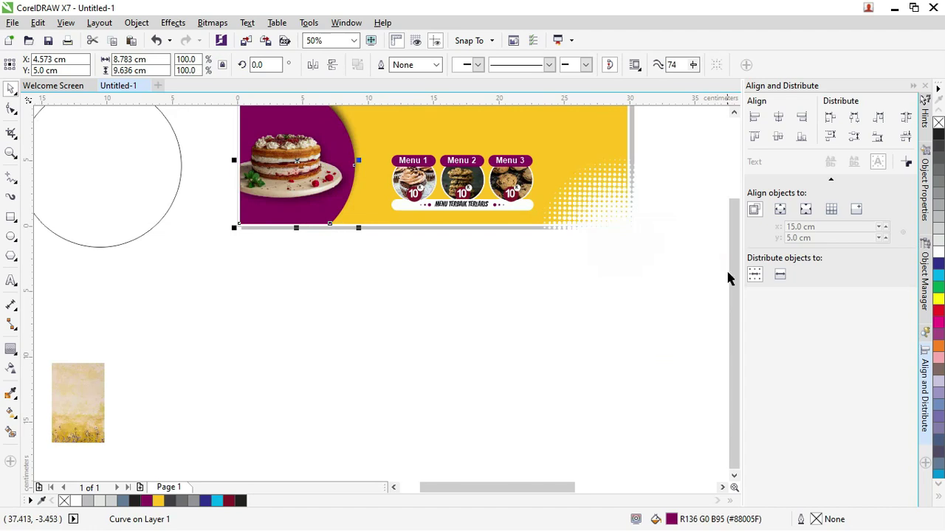
{"action": "scroll", "coordinate": [727, 278], "scroll_direction": "up", "scroll_amount": 2}
{"action": "key", "text": "z"}
{"action": "left_click_drag", "start_coordinate": [181, 137], "coordinate": [442, 316]}
{"action": "left_click", "coordinate": [11, 87]}
{"action": "left_click", "coordinate": [71, 126]}
{"action": "left_click", "coordinate": [318, 147]}
{"action": "left_click_drag", "start_coordinate": [322, 158], "coordinate": [309, 160]}
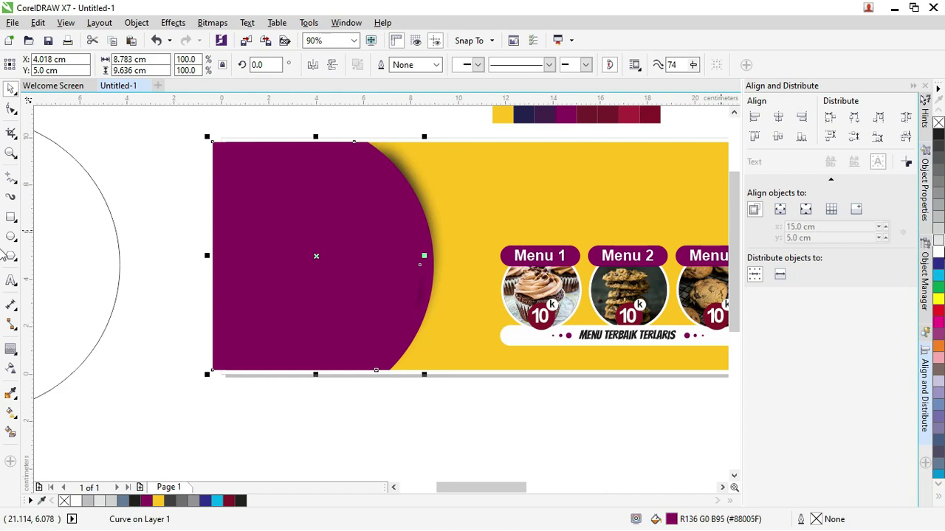
- Give the purple copy a white 2.0 pt outline and remove its fill
{"action": "right_click", "coordinate": [938, 252]}
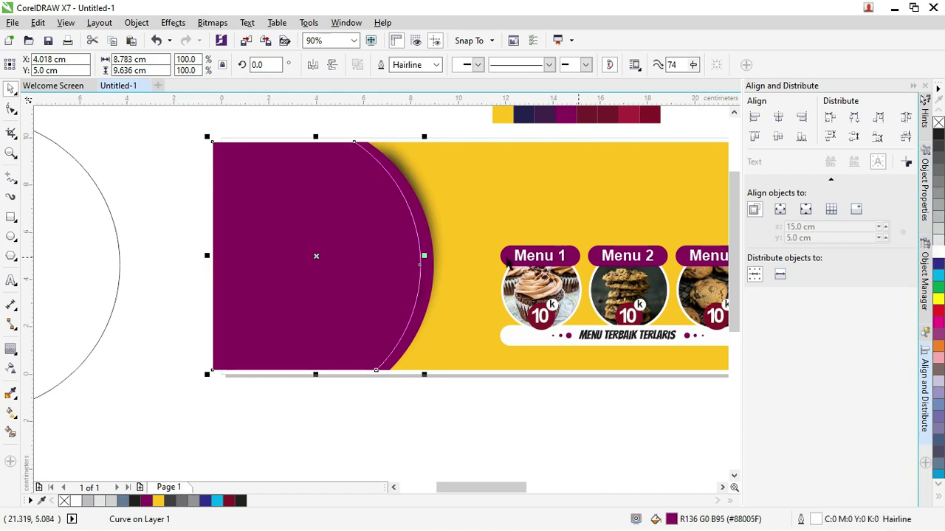
{"action": "scroll", "coordinate": [420, 232], "scroll_direction": "up", "scroll_amount": 3}
{"action": "scroll", "coordinate": [411, 213], "scroll_direction": "down", "scroll_amount": 3}
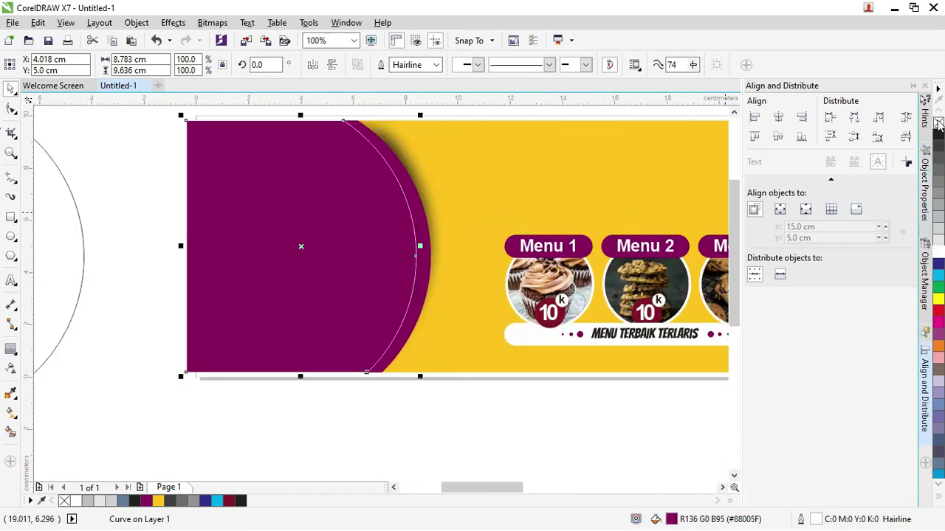
{"action": "left_click", "coordinate": [938, 122]}
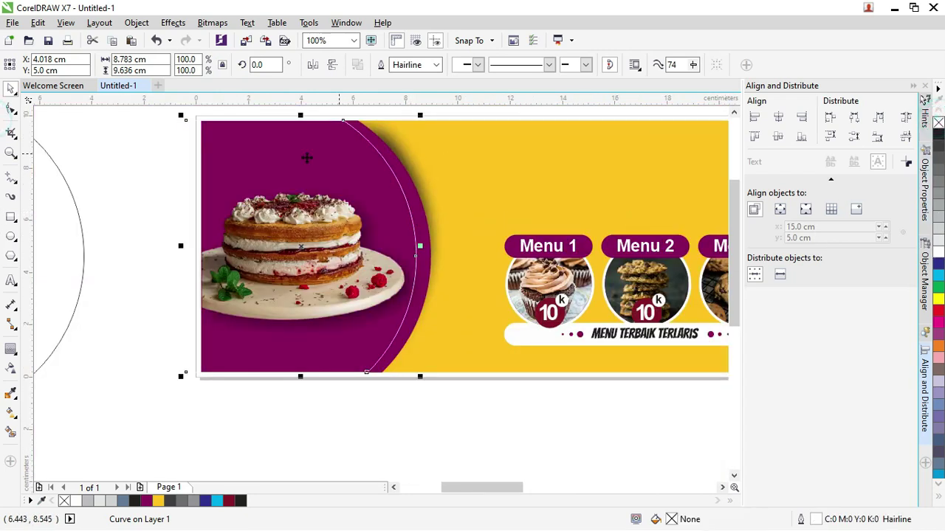
{"action": "left_click", "coordinate": [435, 64]}
{"action": "left_click", "coordinate": [408, 142]}
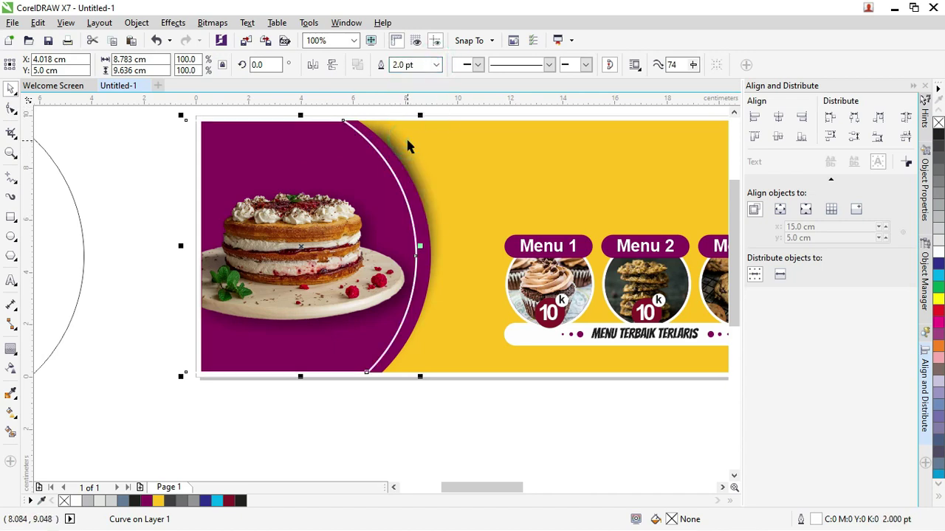
- Nudge the white-outlined copy right to about X 4.25 cm and apply a long-dash line style to its outline
{"action": "key", "text": "Right"}
{"action": "key", "text": "Right"}
{"action": "key", "text": "Right"}
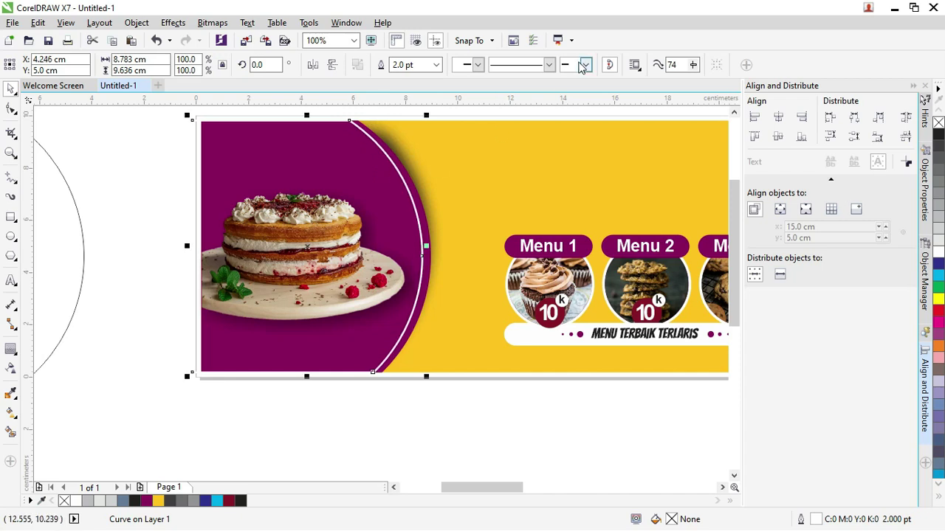
{"action": "left_click", "coordinate": [548, 64]}
{"action": "left_click_drag", "start_coordinate": [588, 93], "coordinate": [583, 176]}
{"action": "left_click", "coordinate": [581, 184]}
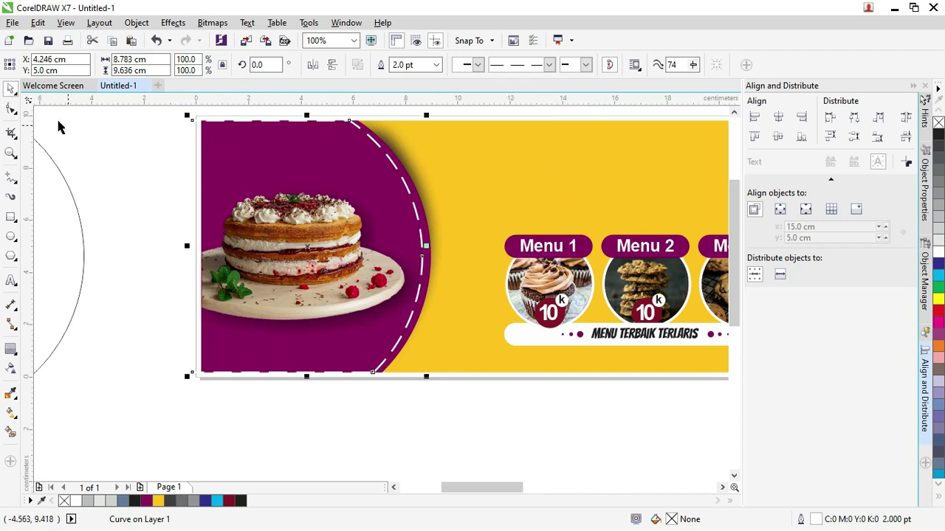
- Break the dashed curve at its upper-left corner node and delete both left corner nodes, keeping only the curved arc
{"action": "left_click", "coordinate": [15, 109]}
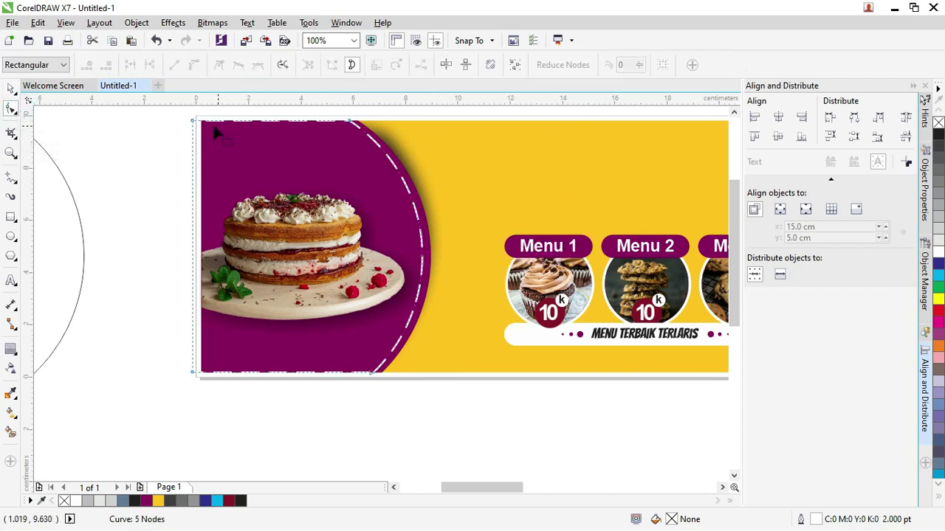
{"action": "left_click", "coordinate": [192, 121]}
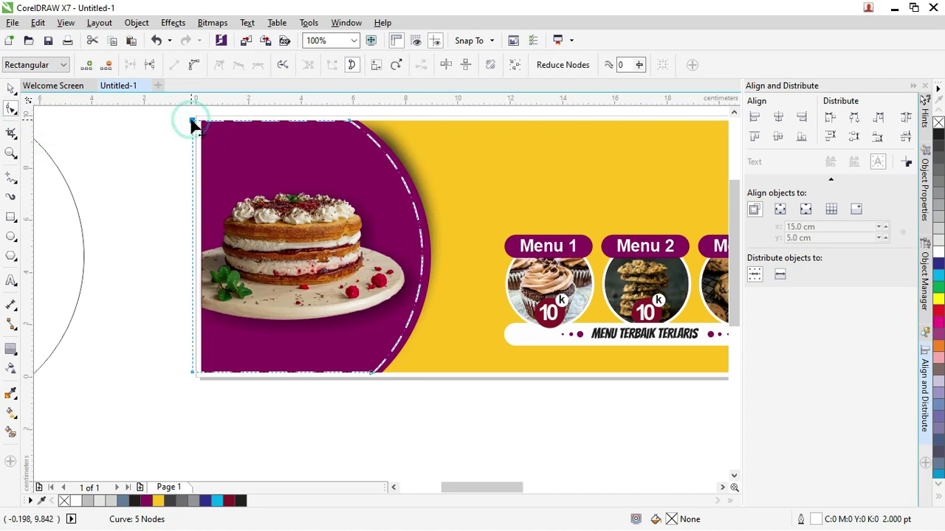
{"action": "left_click", "coordinate": [152, 66]}
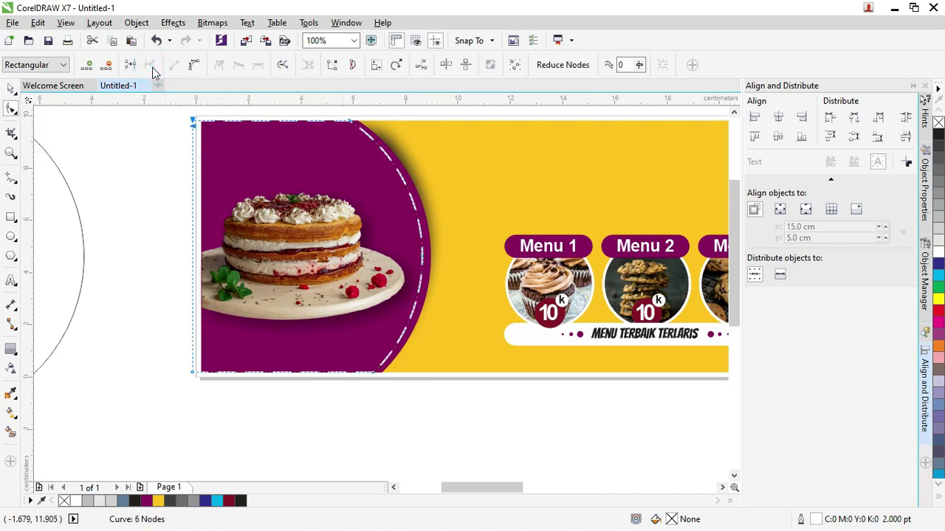
{"action": "key", "text": "Delete"}
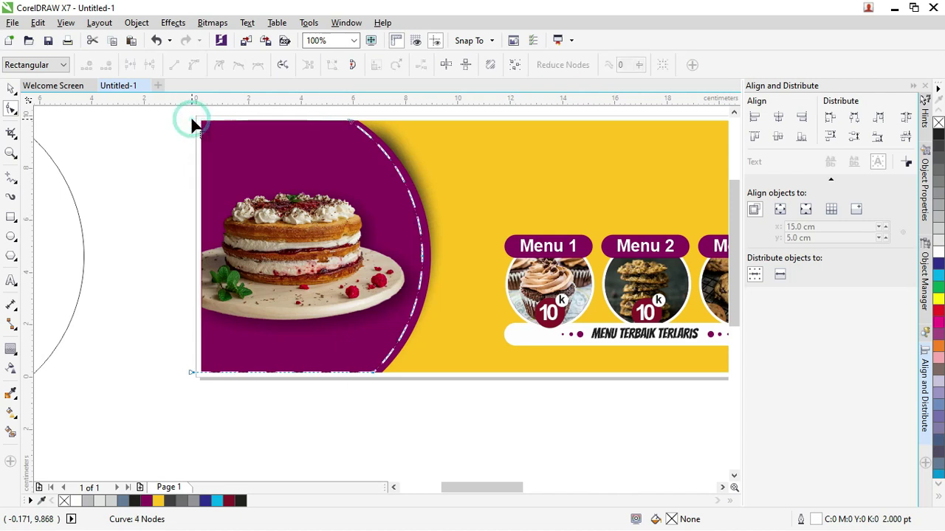
{"action": "left_click", "coordinate": [191, 372]}
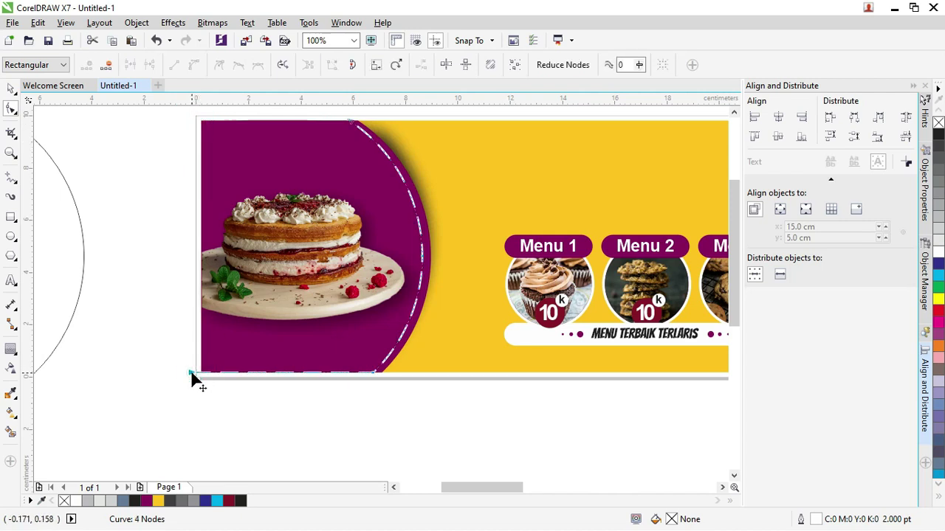
{"action": "key", "text": "Delete"}
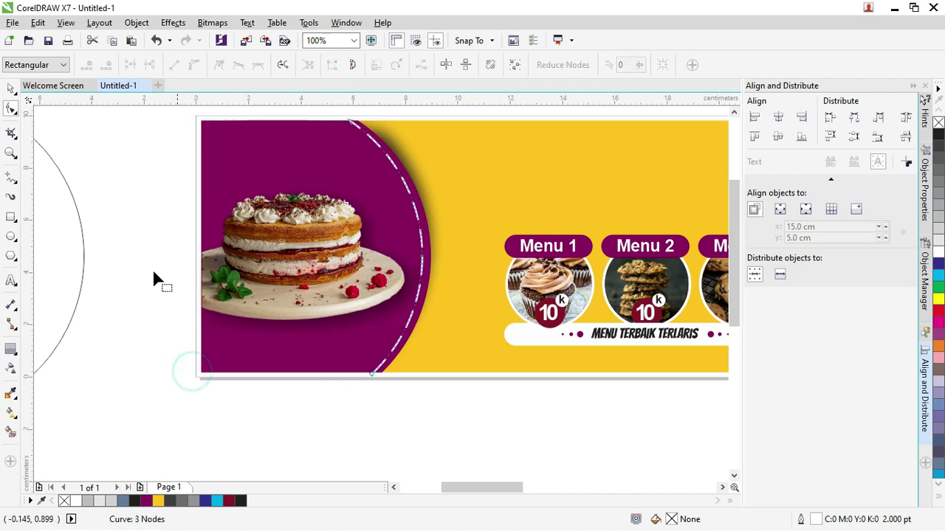
- Scale the cake photo down to 55.7%, about 7.25 × 4.46 cm, keeping it against the purple section's left edge
{"action": "left_click", "coordinate": [11, 89]}
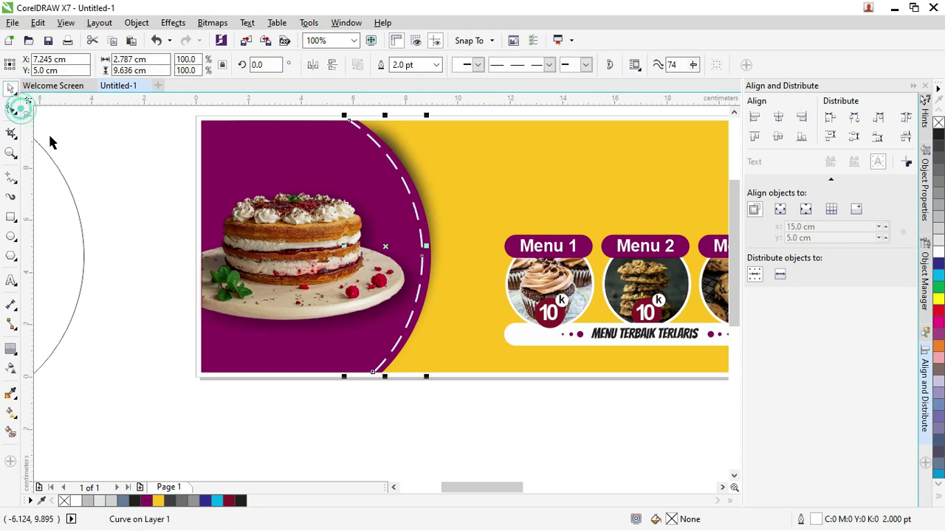
{"action": "left_click", "coordinate": [91, 152]}
{"action": "left_click", "coordinate": [325, 234]}
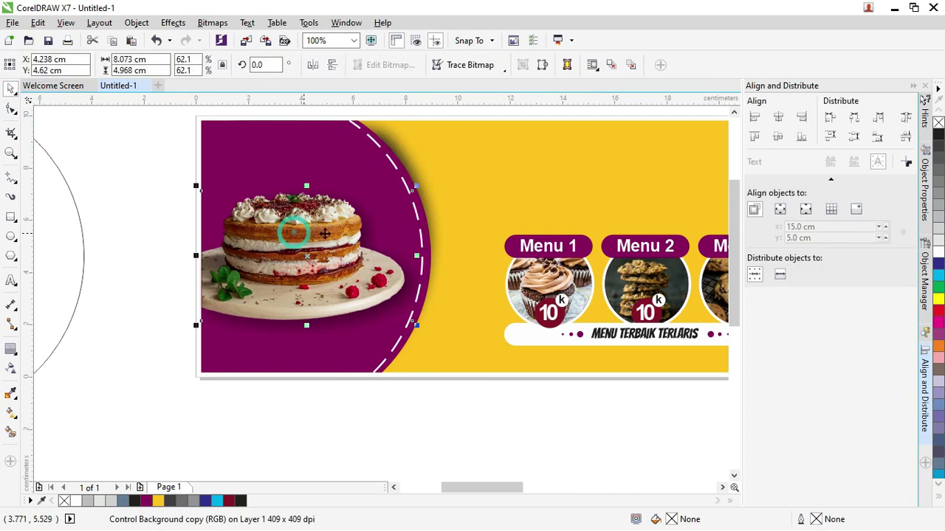
{"action": "left_click_drag", "start_coordinate": [415, 188], "coordinate": [392, 202]}
{"action": "left_click_drag", "start_coordinate": [322, 242], "coordinate": [322, 241]}
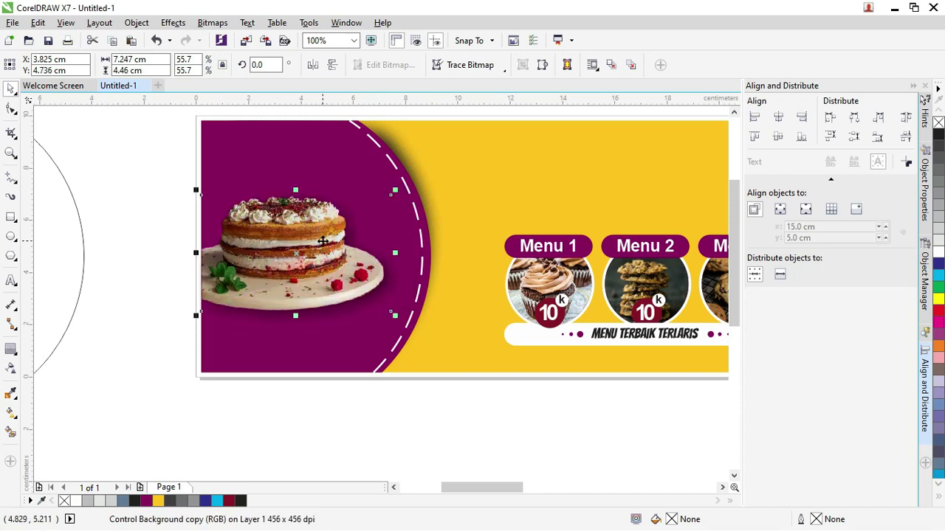
{"action": "left_click", "coordinate": [162, 184]}
{"action": "scroll", "coordinate": [309, 211], "scroll_direction": "down", "scroll_amount": 1}
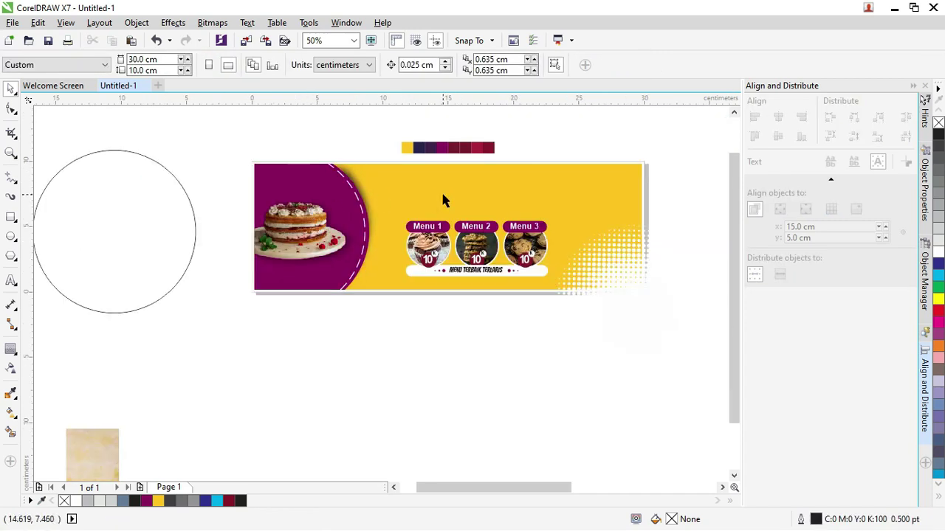
- Draw a Bézier curve about 7.6 × 4.6 cm that sweeps beneath the cake plate and up its right side
{"action": "scroll", "coordinate": [344, 190], "scroll_direction": "up", "scroll_amount": 1}
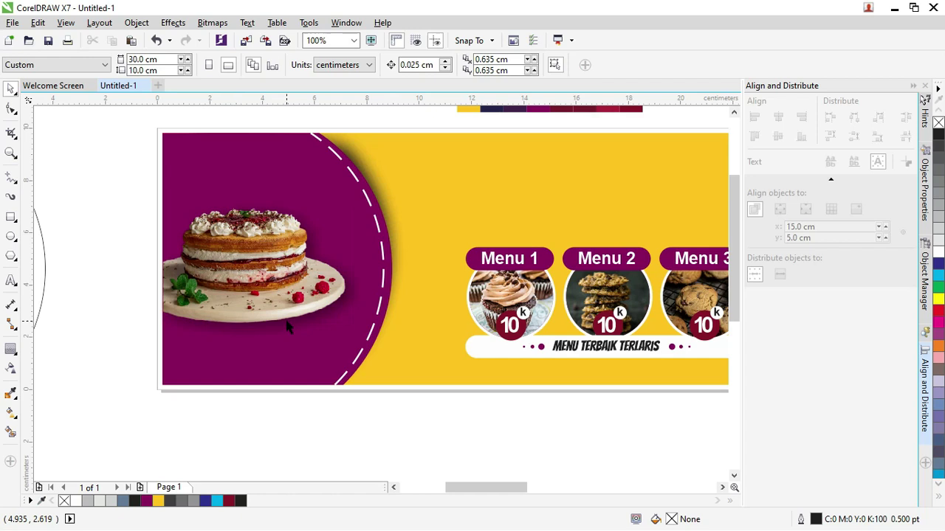
{"action": "key", "text": "F10"}
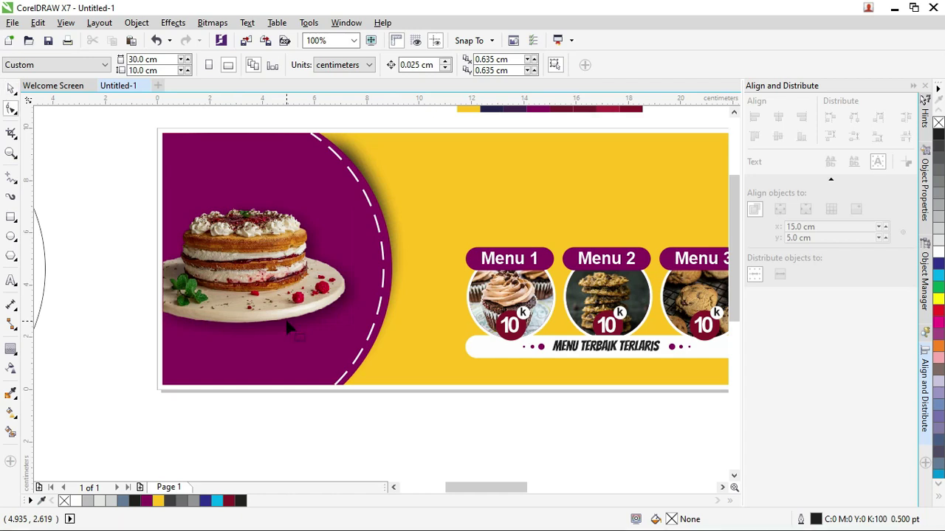
{"action": "left_click", "coordinate": [14, 185]}
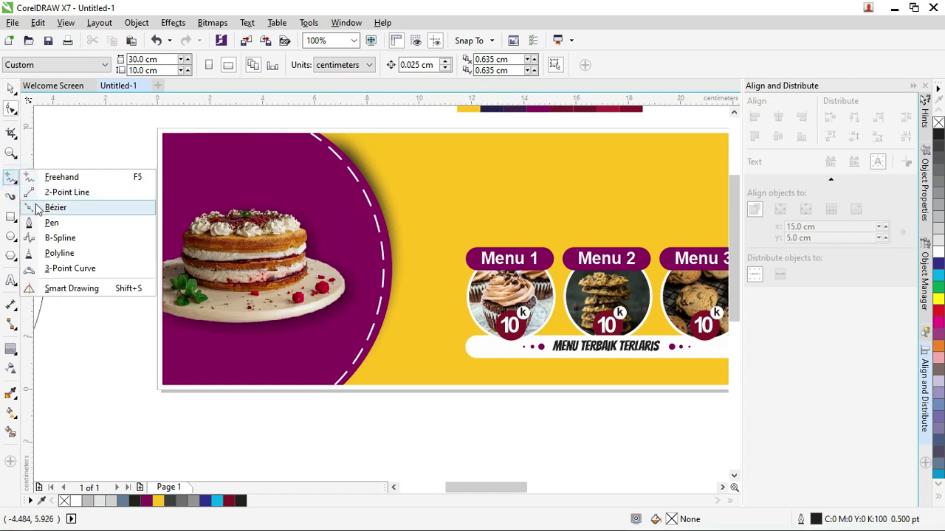
{"action": "left_click", "coordinate": [45, 207]}
{"action": "left_click", "coordinate": [161, 328]}
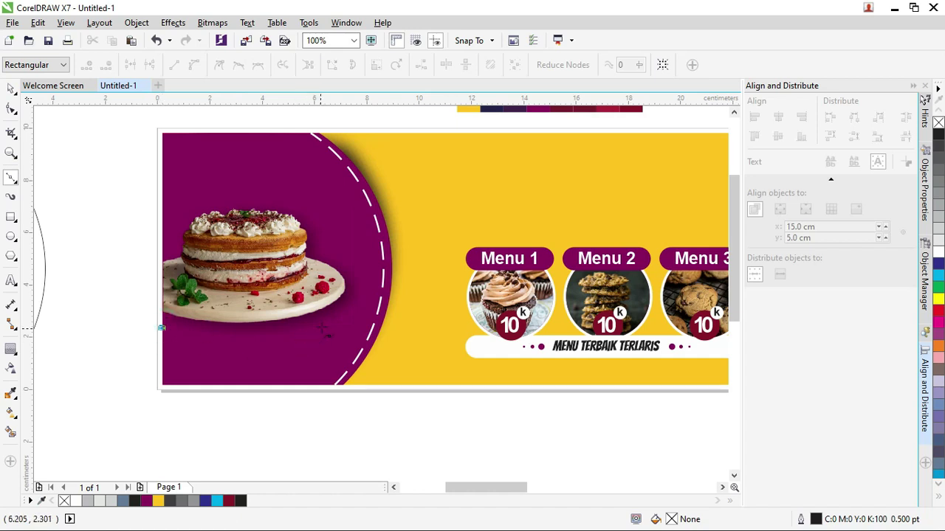
{"action": "mouse_move", "coordinate": [342, 318]}
{"action": "left_mouse_down"}
{"action": "mouse_move", "coordinate": [382, 283]}
{"action": "mouse_move", "coordinate": [312, 250]}
{"action": "mouse_move", "coordinate": [330, 243]}
{"action": "mouse_move", "coordinate": [319, 235]}
{"action": "mouse_move", "coordinate": [339, 204]}
{"action": "mouse_move", "coordinate": [334, 211]}
{"action": "left_mouse_up"}
{"action": "scroll", "coordinate": [333, 221], "scroll_direction": "up", "scroll_amount": 1}
{"action": "left_click", "coordinate": [8, 89]}
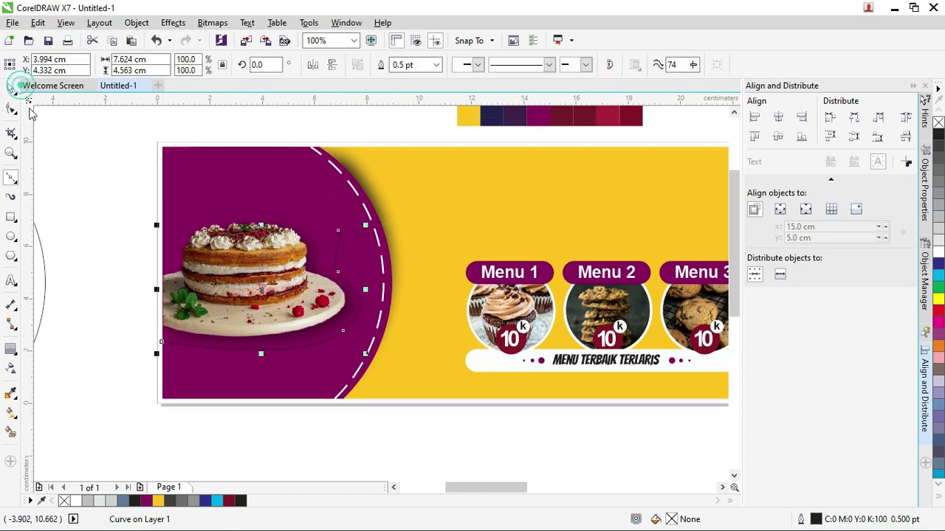
- Give the curve around the cake plate a white 1.5 pt outline
{"action": "right_click", "coordinate": [937, 244]}
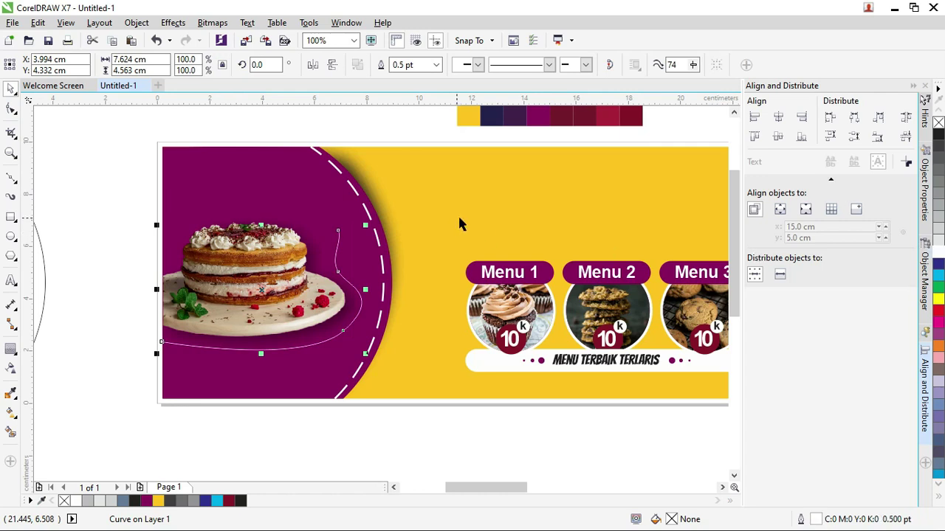
{"action": "left_click", "coordinate": [436, 65]}
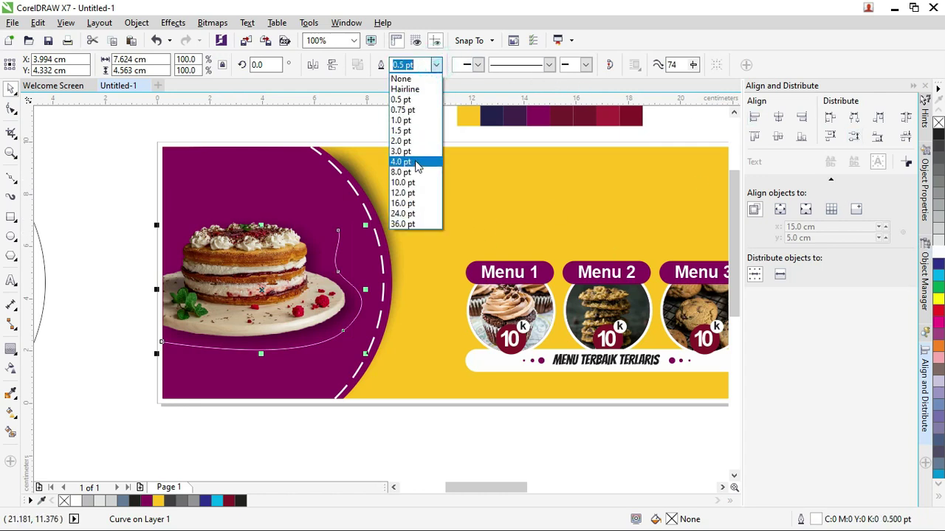
{"action": "left_click", "coordinate": [414, 159]}
{"action": "left_click", "coordinate": [437, 65]}
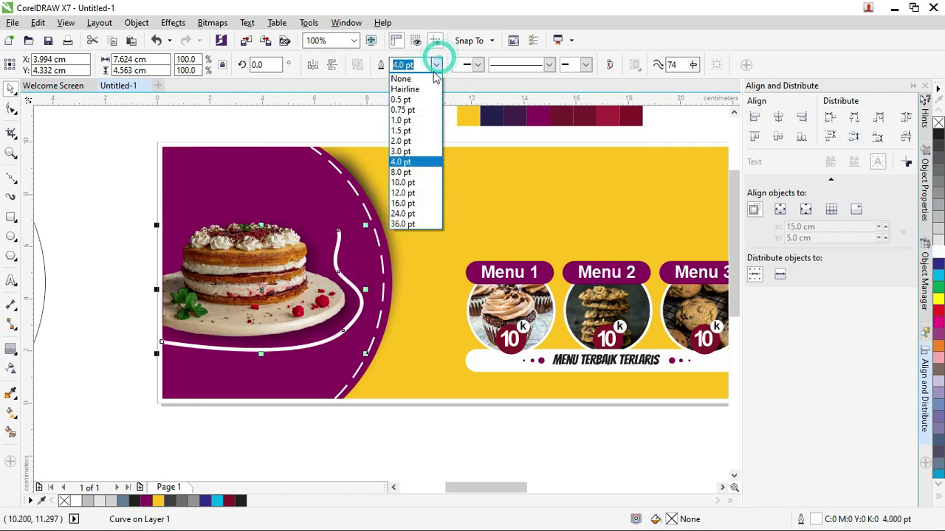
{"action": "left_click", "coordinate": [411, 131]}
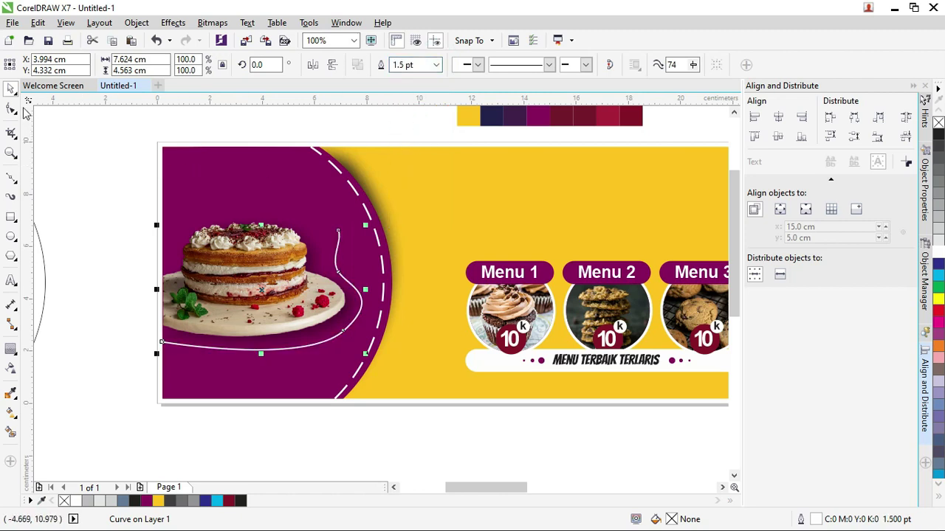
{"action": "scroll", "coordinate": [325, 240], "scroll_direction": "up", "scroll_amount": 3}
{"action": "scroll", "coordinate": [365, 222], "scroll_direction": "down", "scroll_amount": 3}
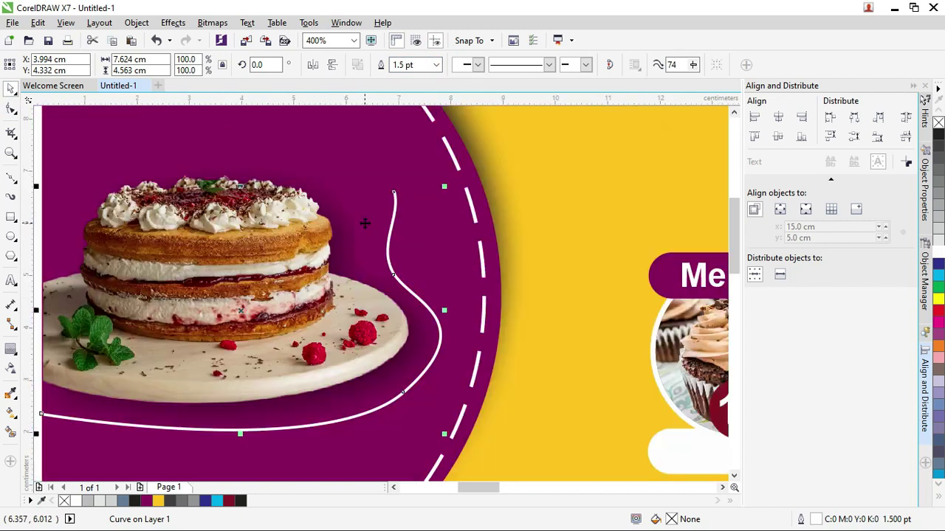
{"action": "scroll", "coordinate": [371, 218], "scroll_direction": "up", "scroll_amount": 1}
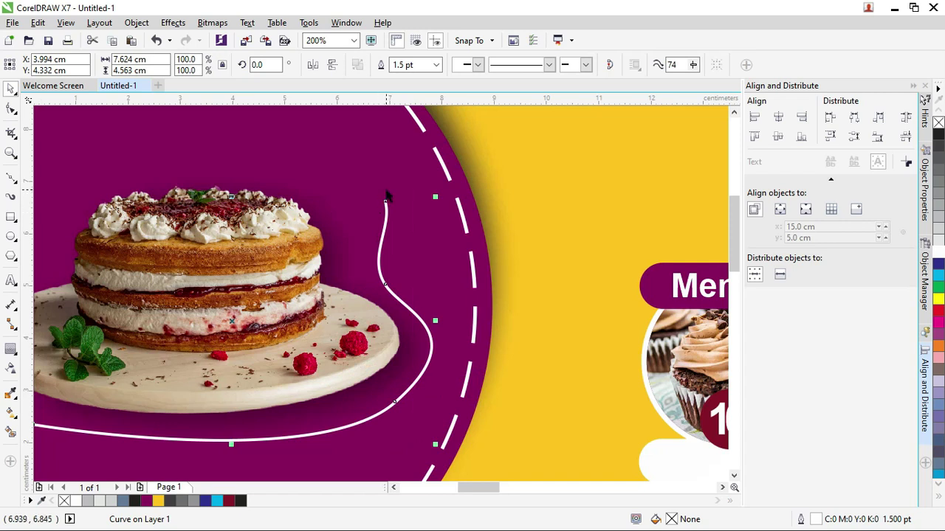
{"action": "scroll", "coordinate": [321, 279], "scroll_direction": "down", "scroll_amount": 1}
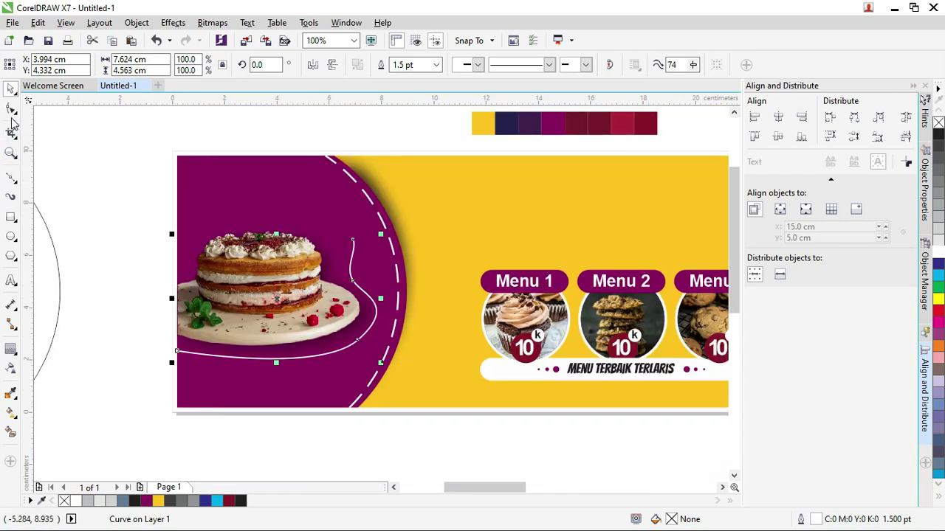
- Apply a tapered Artistic Media preset stroke to the curve around the plate and make its fill and outline white
{"action": "left_click", "coordinate": [12, 199]}
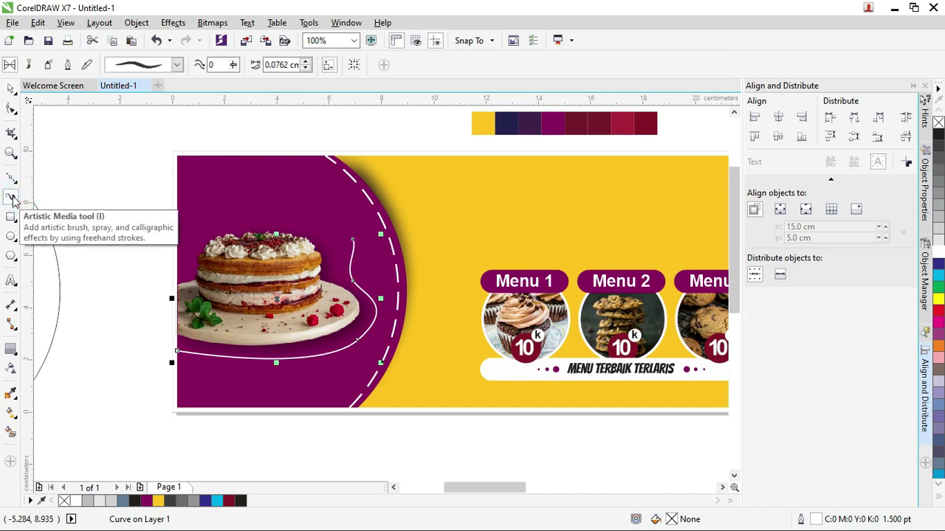
{"action": "left_click", "coordinate": [127, 66]}
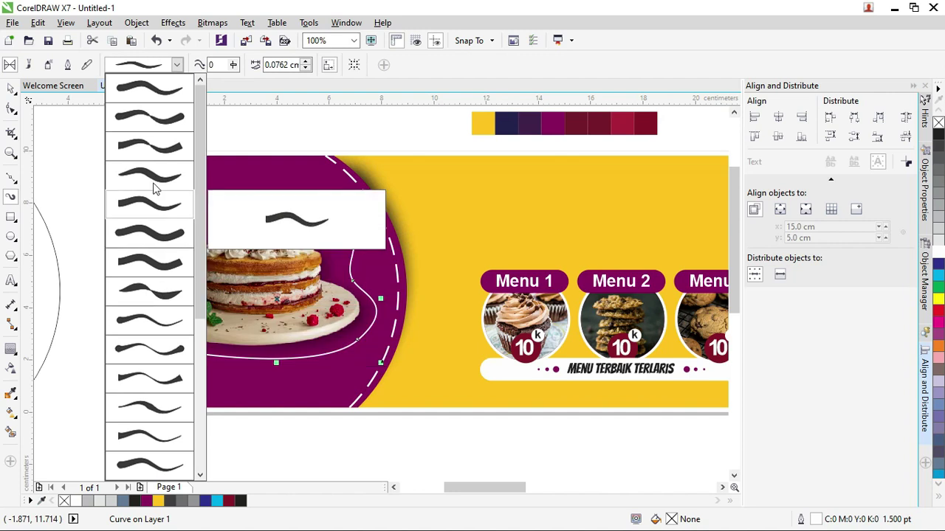
{"action": "left_click", "coordinate": [149, 413]}
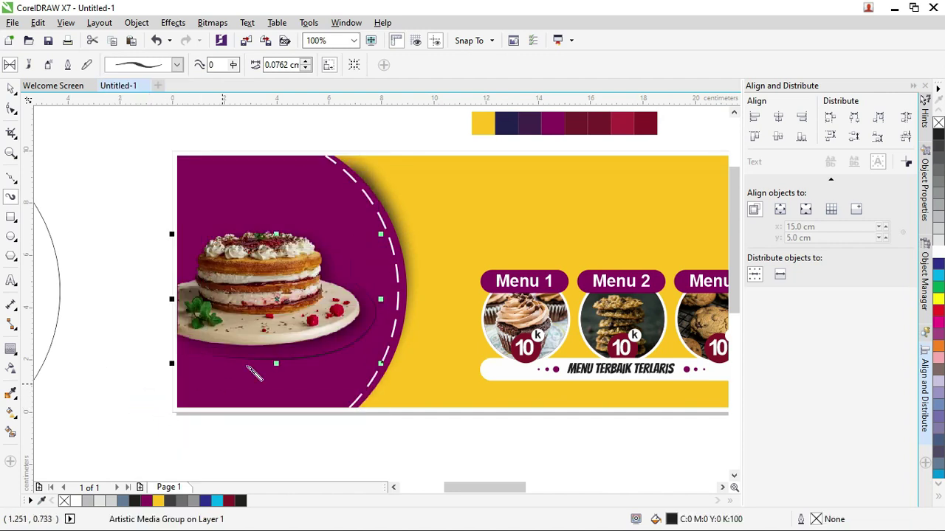
{"action": "scroll", "coordinate": [381, 308], "scroll_direction": "up", "scroll_amount": 2}
{"action": "scroll", "coordinate": [323, 179], "scroll_direction": "down", "scroll_amount": 2}
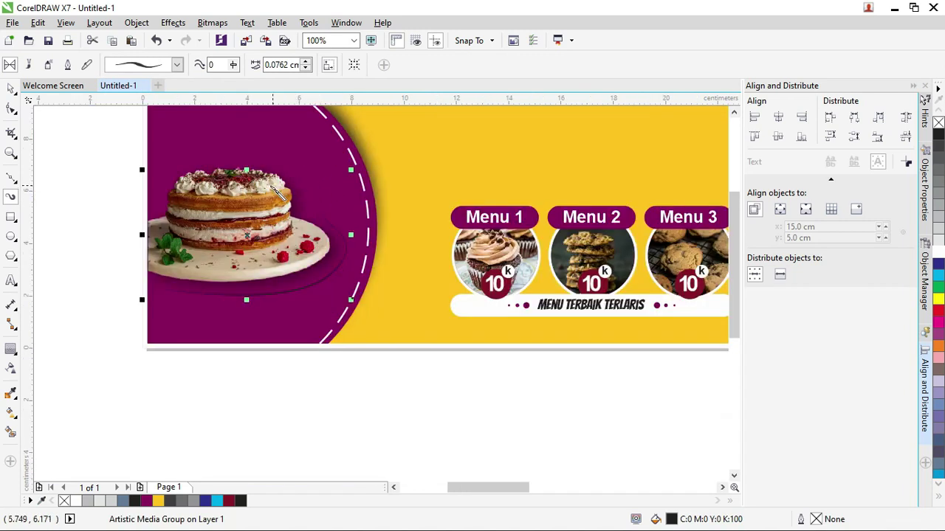
{"action": "right_click", "coordinate": [941, 254]}
{"action": "left_click", "coordinate": [942, 255]}
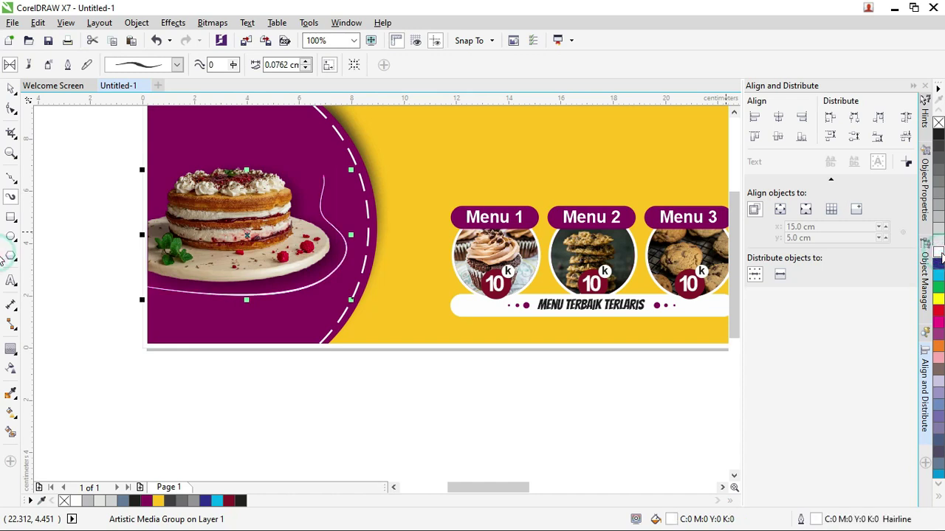
- Set the white artistic stroke's width to 0.1762 cm and deselect it
{"action": "left_click", "coordinate": [306, 61]}
{"action": "left_click", "coordinate": [306, 61]}
{"action": "left_click", "coordinate": [302, 68]}
{"action": "left_click", "coordinate": [302, 68]}
{"action": "left_click", "coordinate": [303, 62]}
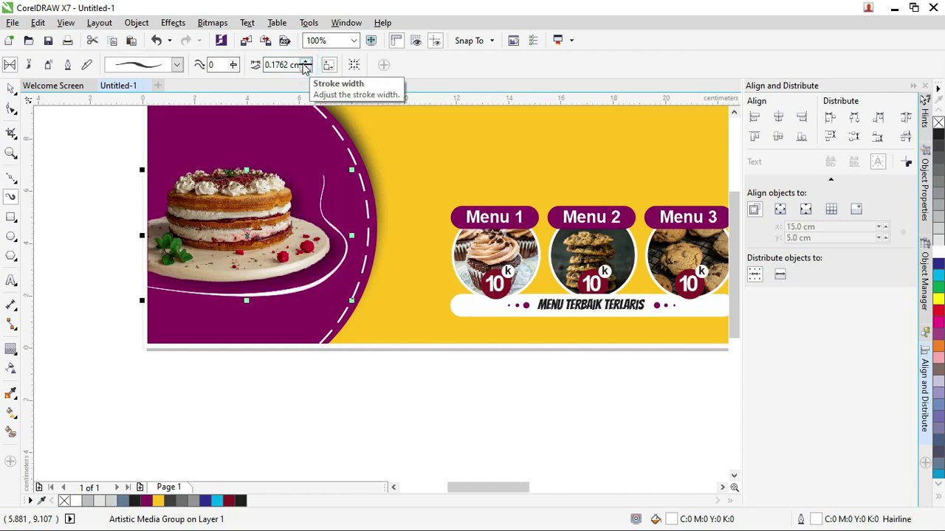
{"action": "key", "text": "Escape"}
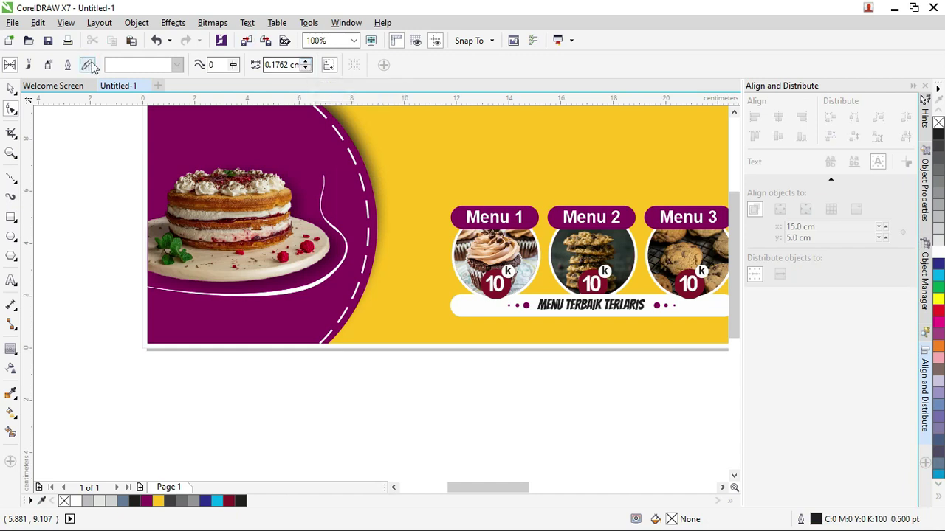
{"action": "left_click", "coordinate": [11, 88]}
{"action": "left_click", "coordinate": [57, 131]}
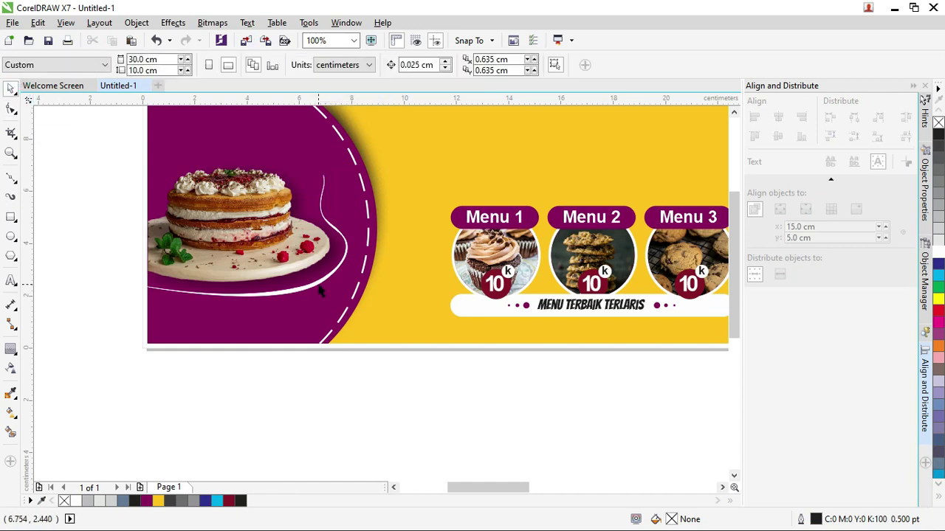
- Reshape the white stroke beside the cake by moving its upper nodes up and left and adjusting their curve handles
{"action": "left_click", "coordinate": [323, 276]}
{"action": "scroll", "coordinate": [338, 219], "scroll_direction": "up", "scroll_amount": 2}
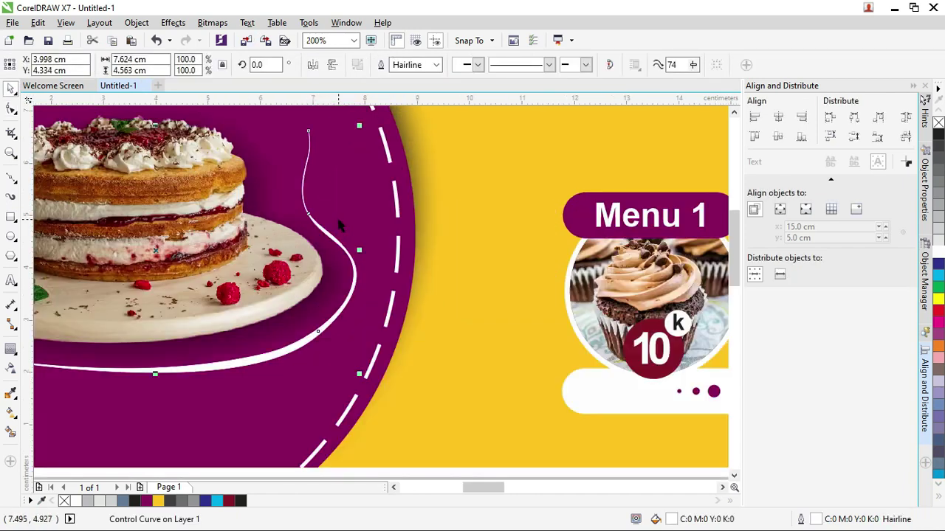
{"action": "left_click", "coordinate": [11, 109]}
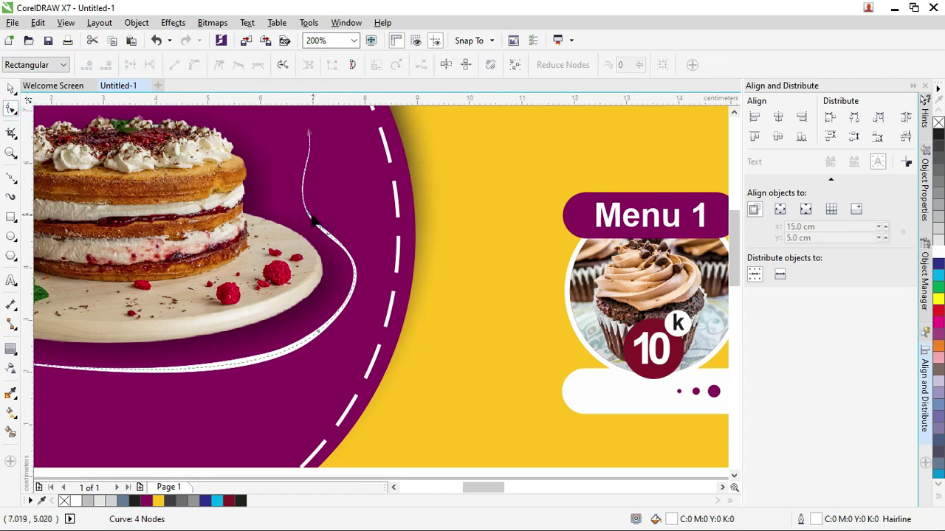
{"action": "left_click_drag", "start_coordinate": [314, 220], "coordinate": [312, 212]}
{"action": "left_click", "coordinate": [308, 131]}
{"action": "left_click_drag", "start_coordinate": [309, 131], "coordinate": [282, 143]}
{"action": "left_click_drag", "start_coordinate": [283, 188], "coordinate": [285, 190]}
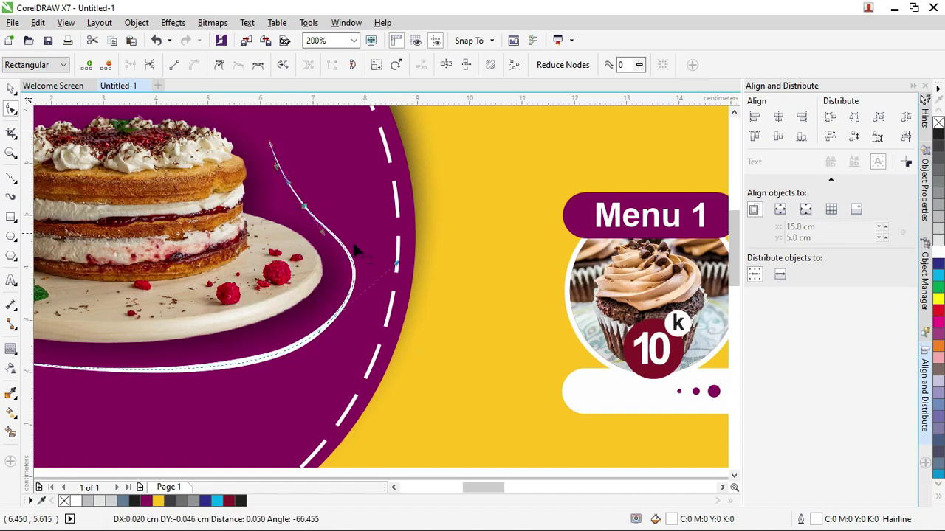
{"action": "left_click_drag", "start_coordinate": [396, 262], "coordinate": [395, 268]}
{"action": "scroll", "coordinate": [397, 259], "scroll_direction": "down", "scroll_amount": 2}
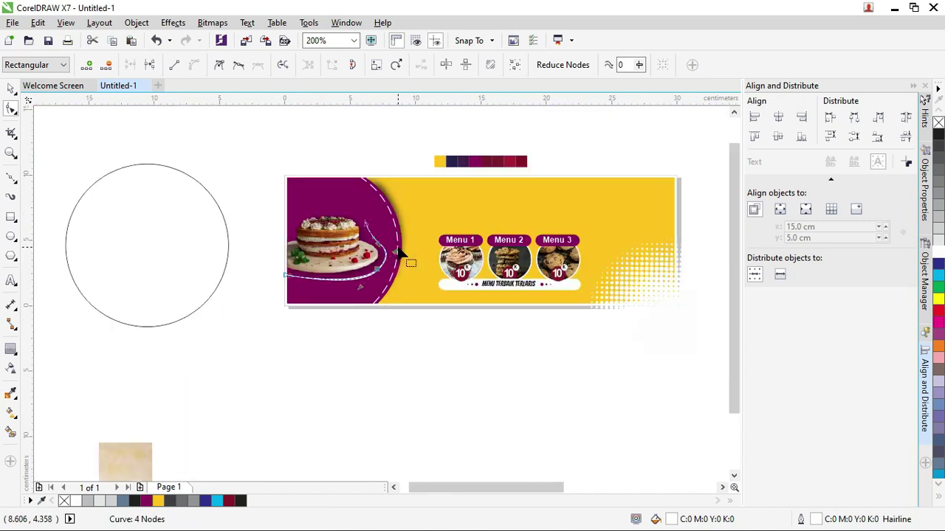
{"action": "left_click", "coordinate": [10, 88]}
{"action": "left_click", "coordinate": [144, 139]}
{"action": "left_click", "coordinate": [321, 238]}
{"action": "left_click_drag", "start_coordinate": [321, 237], "coordinate": [310, 219]}
{"action": "key", "text": "ctrl+z"}
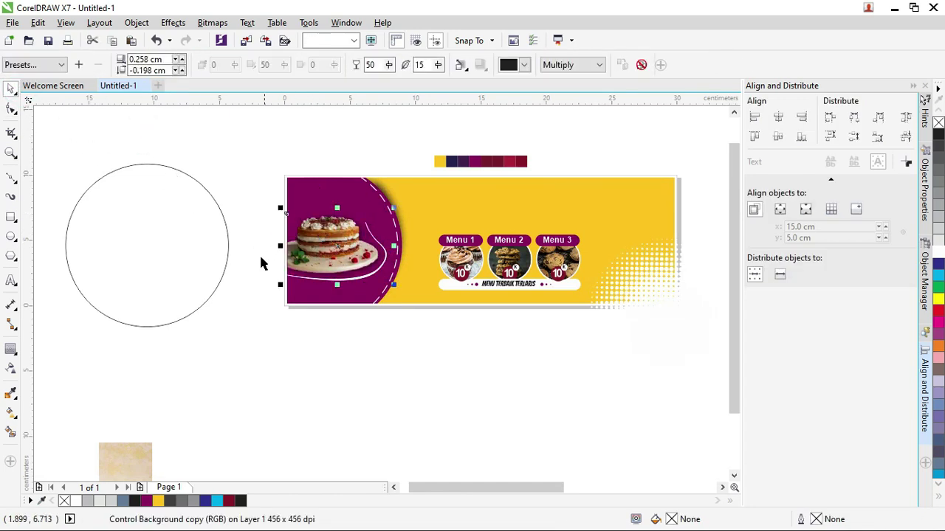
- Change the cake's drop shadow colour to white and its merge mode to Overlay
{"action": "left_click", "coordinate": [16, 350]}
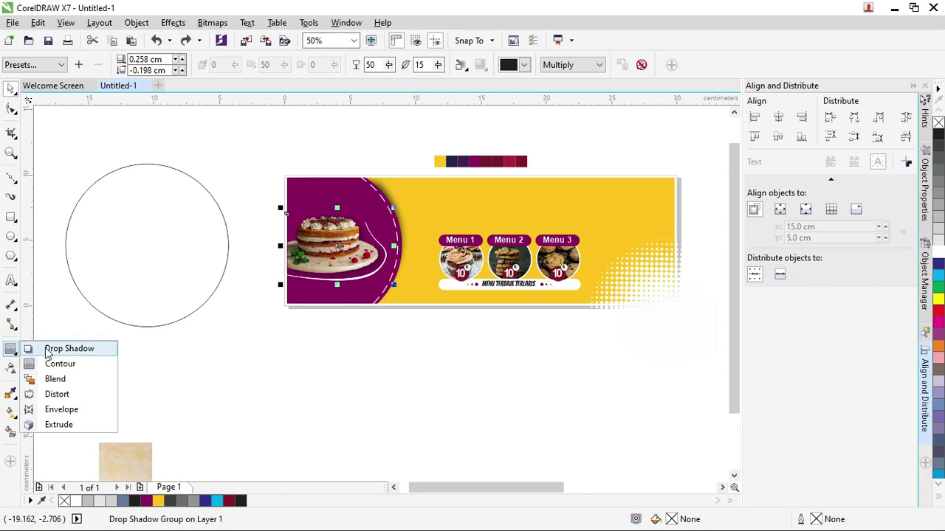
{"action": "left_click", "coordinate": [45, 347]}
{"action": "left_click", "coordinate": [524, 65]}
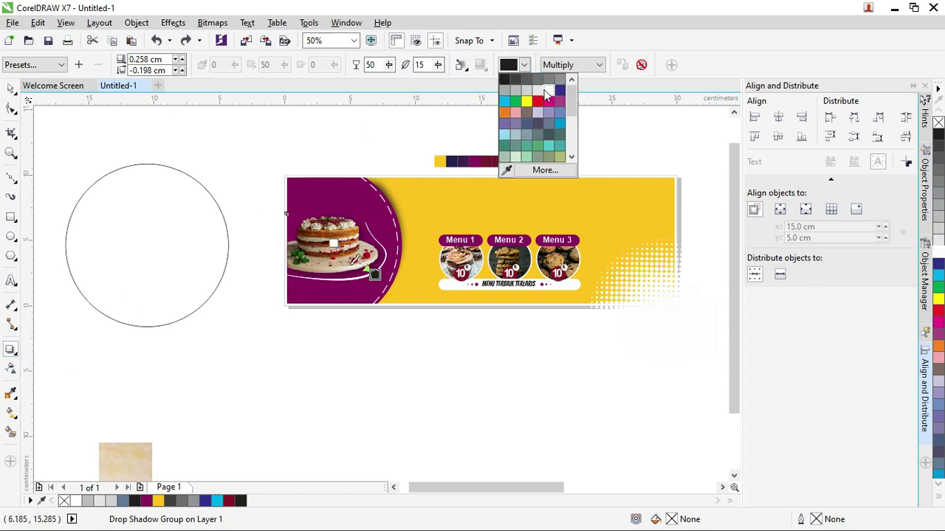
{"action": "left_click", "coordinate": [545, 86]}
{"action": "left_click", "coordinate": [564, 64]}
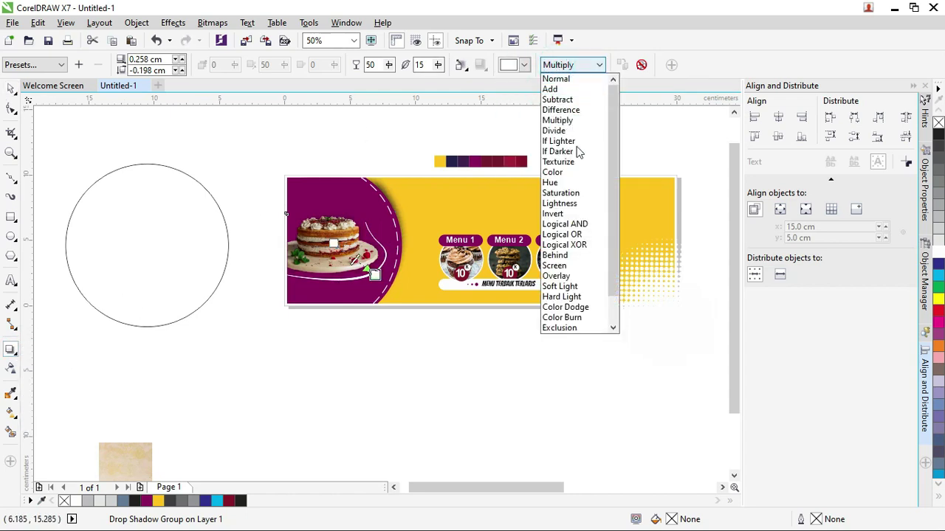
{"action": "left_click", "coordinate": [556, 275]}
- Reposition the cake's shadow almost directly behind the photo, at an offset of about 0.014 cm and -0.011 cm
{"action": "scroll", "coordinate": [399, 276], "scroll_direction": "up", "scroll_amount": 4}
{"action": "scroll", "coordinate": [384, 295], "scroll_direction": "down", "scroll_amount": 1}
{"action": "left_click_drag", "start_coordinate": [382, 318], "coordinate": [395, 327]}
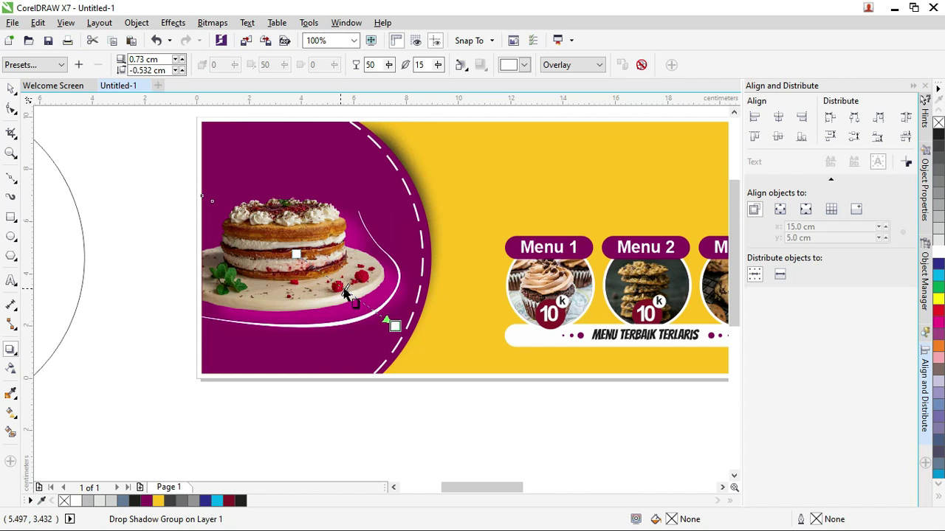
{"action": "left_click_drag", "start_coordinate": [345, 293], "coordinate": [362, 304]}
{"action": "key", "text": "ctrl+z"}
{"action": "left_click_drag", "start_coordinate": [356, 300], "coordinate": [374, 312]}
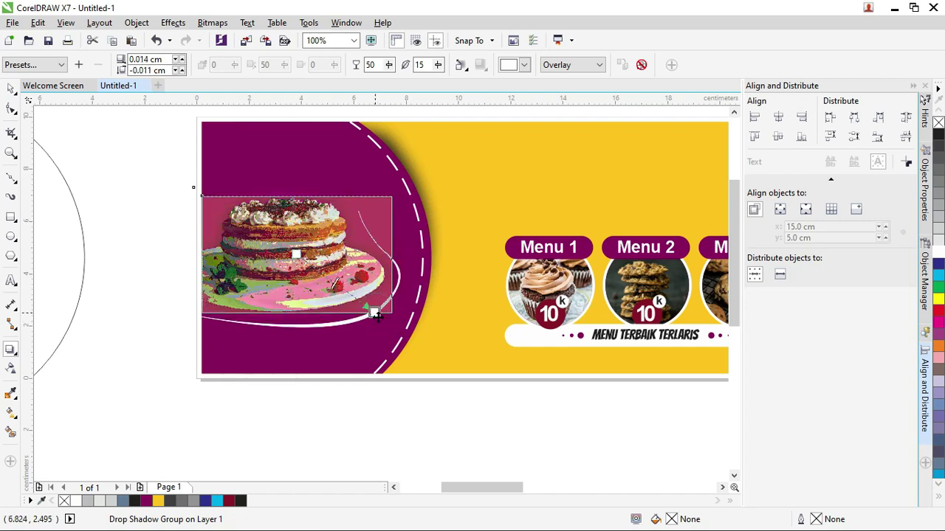
- Set the cake glow's shadow opacity to 82 and its feathering to 69
{"action": "left_click_drag", "start_coordinate": [437, 67], "coordinate": [459, 79]}
{"action": "left_click_drag", "start_coordinate": [388, 65], "coordinate": [450, 69]}
{"action": "left_click", "coordinate": [418, 65]}
{"action": "left_click", "coordinate": [10, 88]}
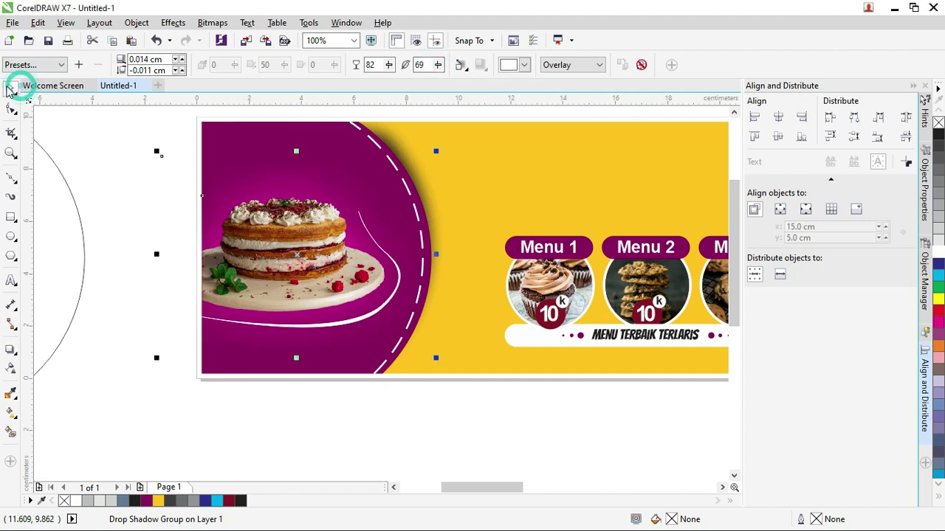
- Draw a shallow Bézier arc about 5.2 cm wide above the cake and give it a white outline
{"action": "left_click", "coordinate": [91, 122]}
{"action": "key", "text": "z"}
{"action": "right_click", "coordinate": [148, 158]}
{"action": "left_click_drag", "start_coordinate": [338, 226], "coordinate": [138, 120]}
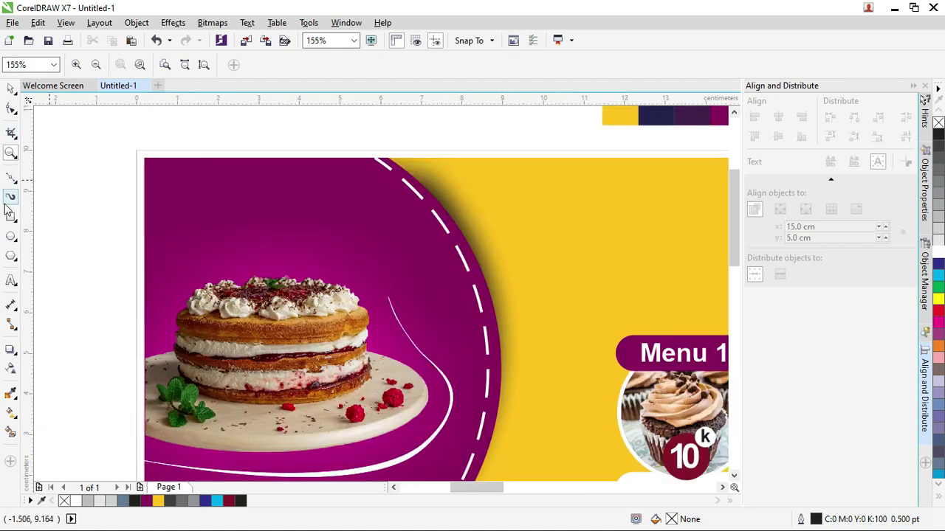
{"action": "left_click", "coordinate": [10, 181]}
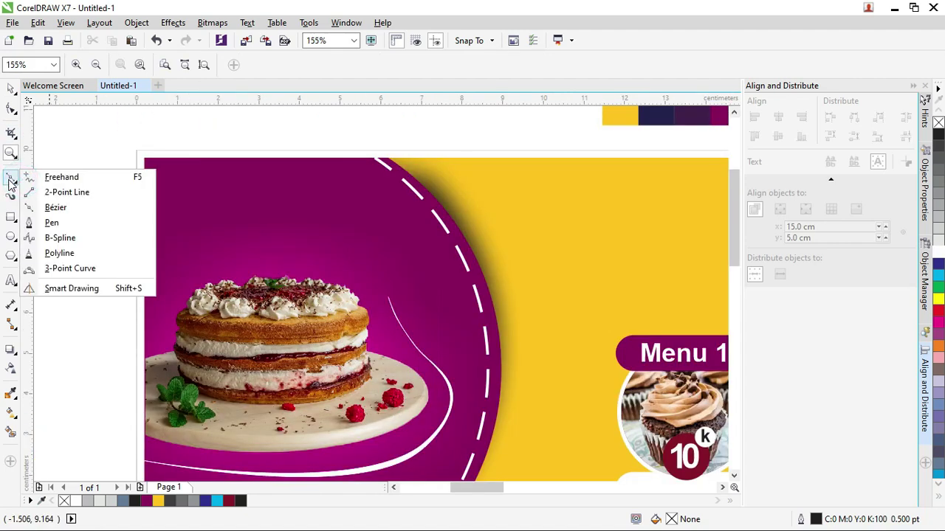
{"action": "left_click", "coordinate": [43, 208]}
{"action": "left_click", "coordinate": [162, 267]}
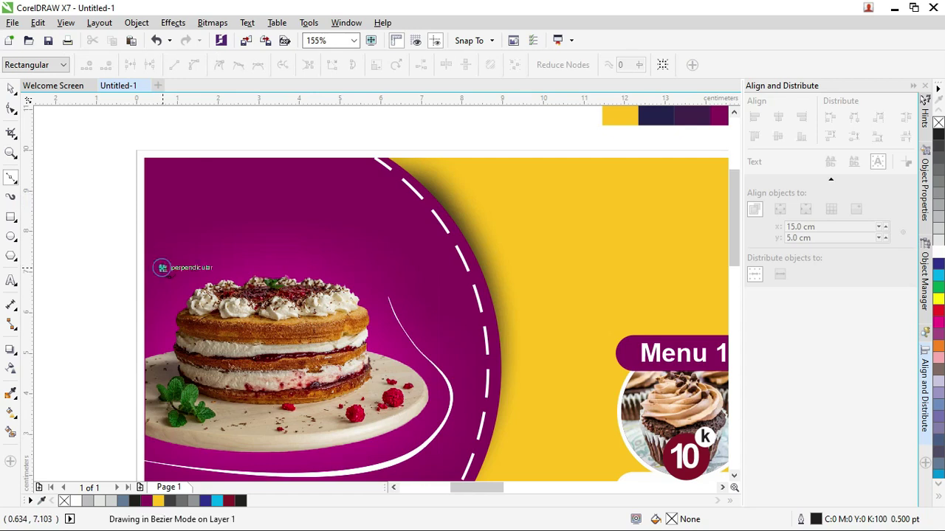
{"action": "left_click_drag", "start_coordinate": [374, 265], "coordinate": [465, 309]}
{"action": "key", "text": "space"}
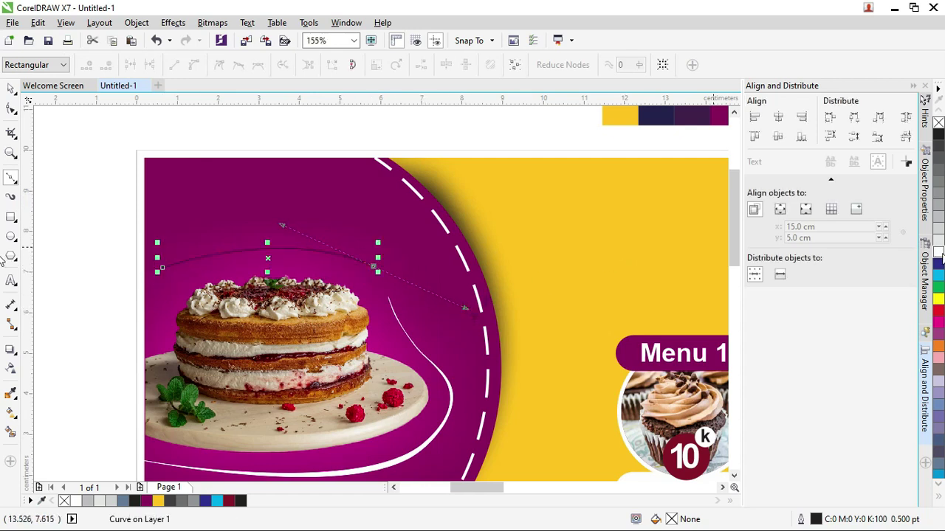
{"action": "right_click", "coordinate": [940, 254]}
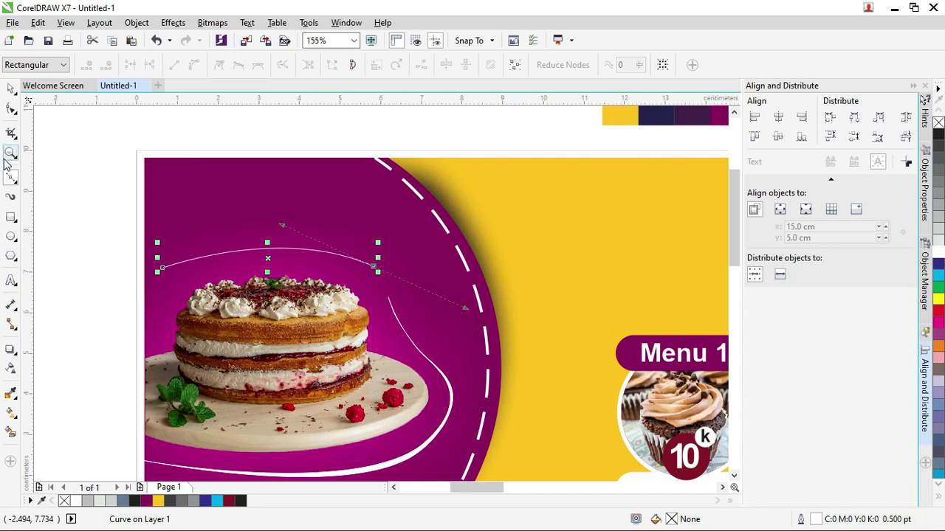
- Apply a tapered artistic media stroke 0.0762 cm wide to the arc above the cake and fill it white
{"action": "left_click", "coordinate": [10, 197]}
{"action": "left_click", "coordinate": [156, 65]}
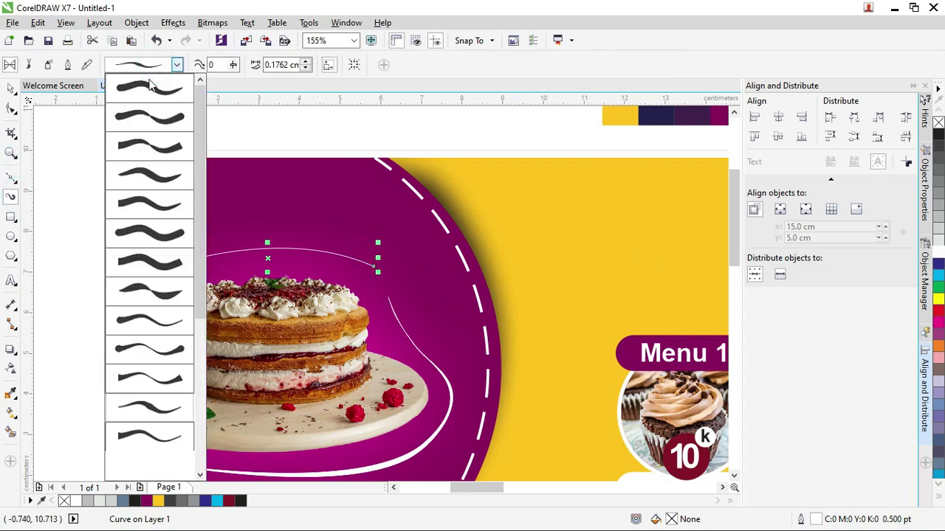
{"action": "left_click", "coordinate": [164, 413]}
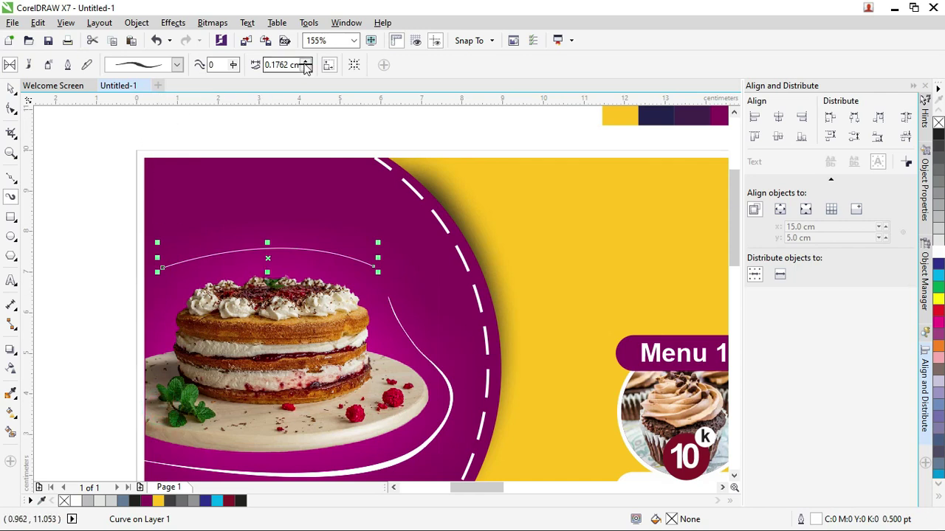
{"action": "left_click", "coordinate": [304, 62]}
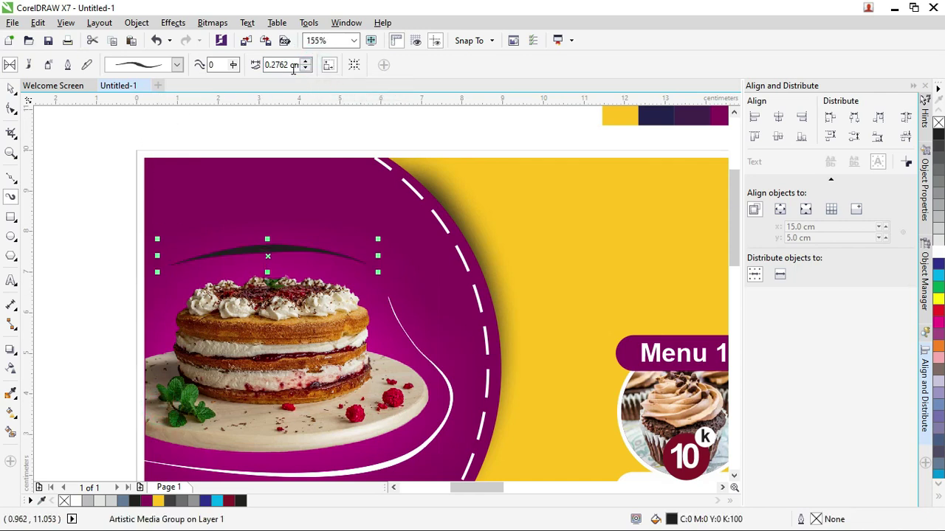
{"action": "left_click", "coordinate": [305, 68]}
{"action": "left_click", "coordinate": [305, 68]}
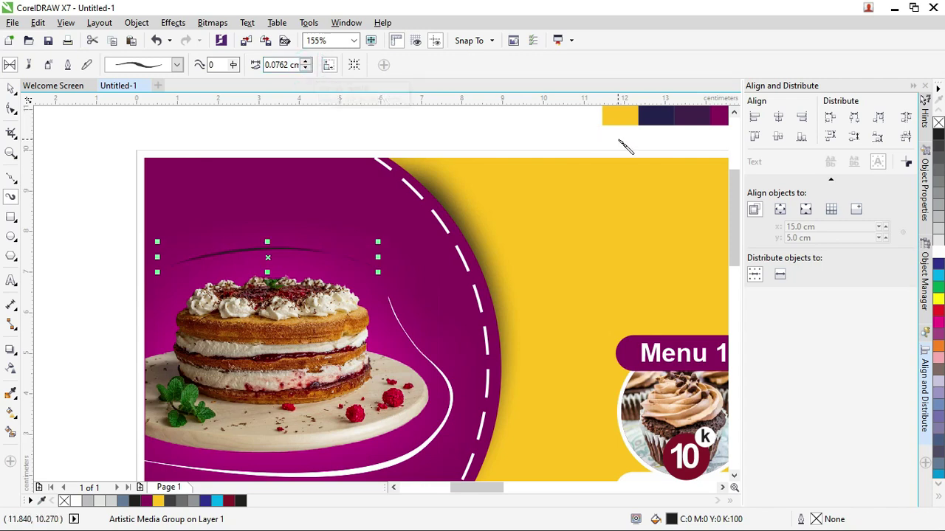
{"action": "left_click", "coordinate": [939, 252]}
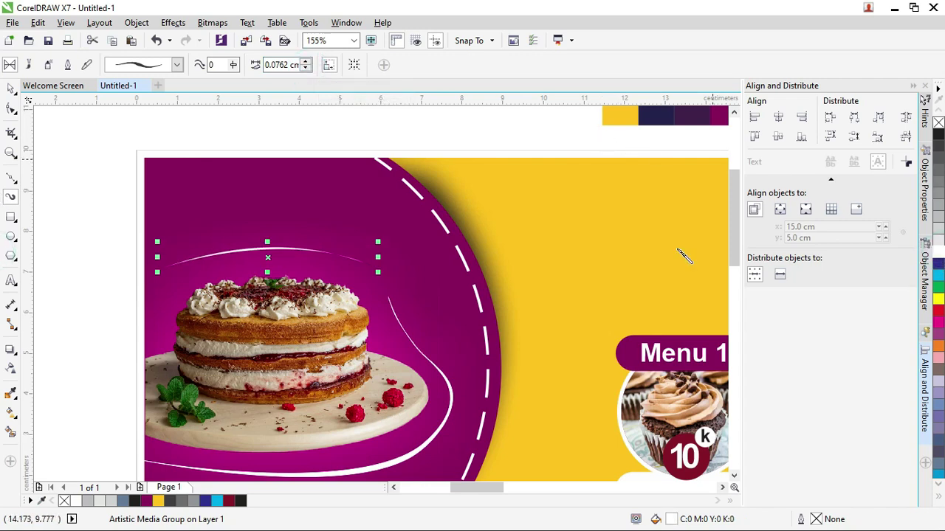
- Draw a second Bézier arc, about 4.75 cm wide and 0.45 cm high, just above the white tapered stroke
{"action": "left_click", "coordinate": [11, 90]}
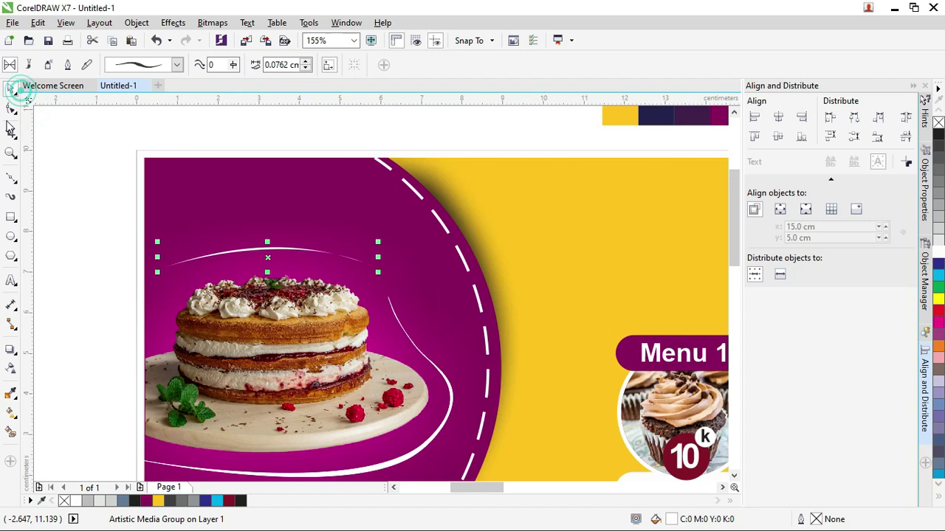
{"action": "left_click", "coordinate": [11, 281]}
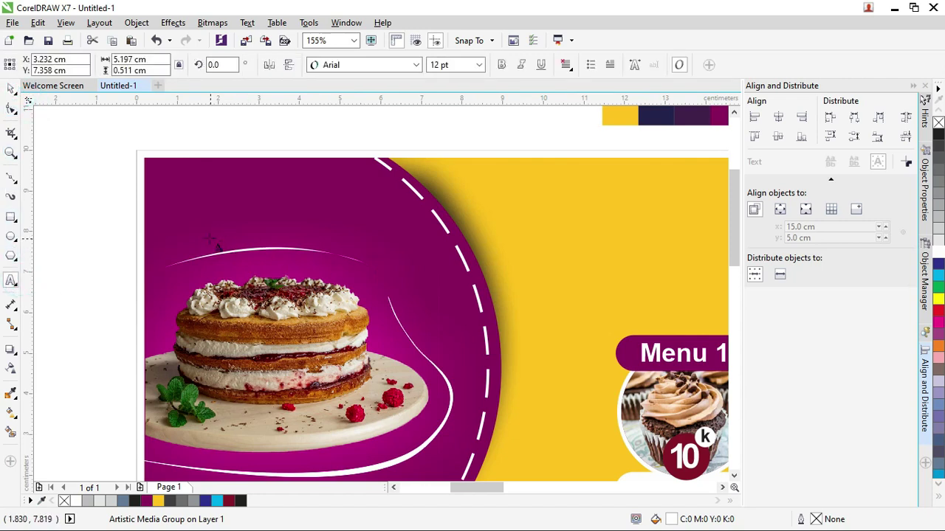
{"action": "scroll", "coordinate": [211, 240], "scroll_direction": "up", "scroll_amount": 2}
{"action": "scroll", "coordinate": [220, 238], "scroll_direction": "down", "scroll_amount": 2}
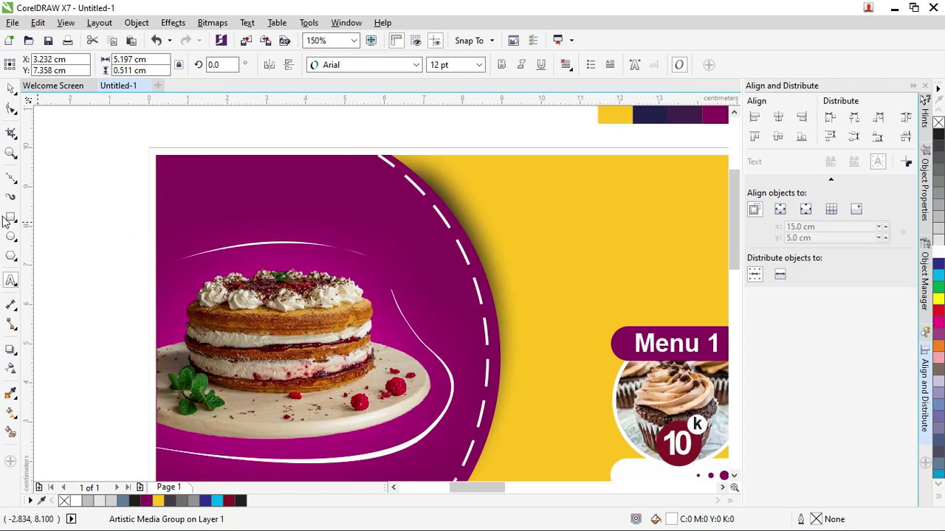
{"action": "left_click", "coordinate": [11, 88]}
{"action": "left_click", "coordinate": [12, 177]}
{"action": "scroll", "coordinate": [208, 255], "scroll_direction": "up", "scroll_amount": 2}
{"action": "left_click", "coordinate": [123, 240]}
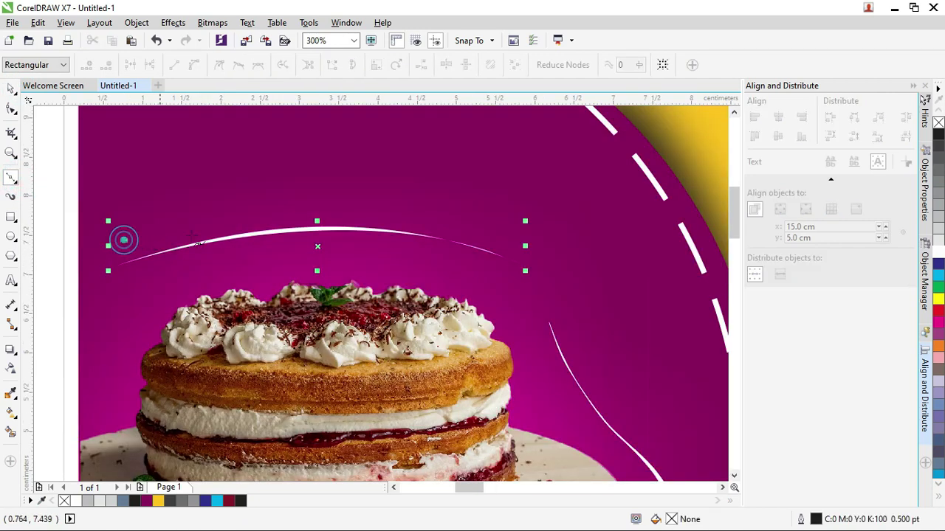
{"action": "left_click_drag", "start_coordinate": [494, 233], "coordinate": [663, 303]}
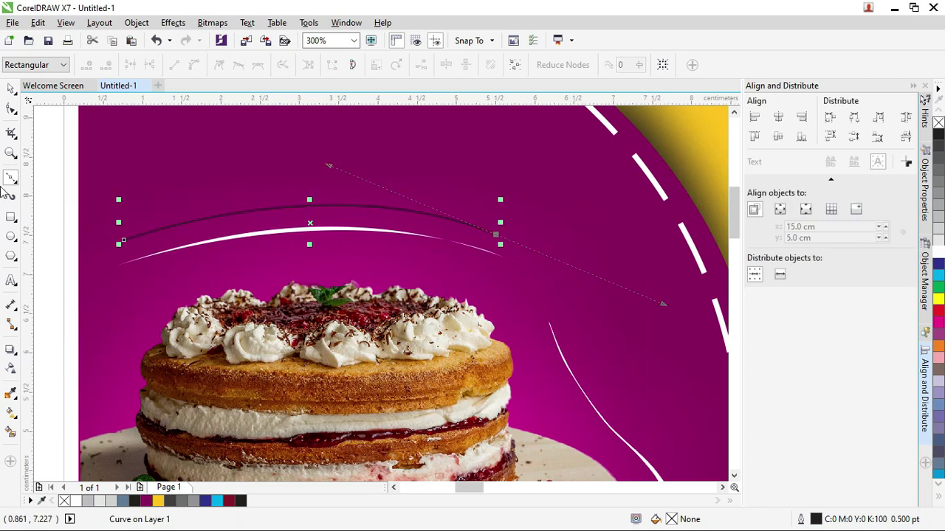
- Add the text "Delicous" along the dark arc above the cake
{"action": "left_click", "coordinate": [11, 281]}
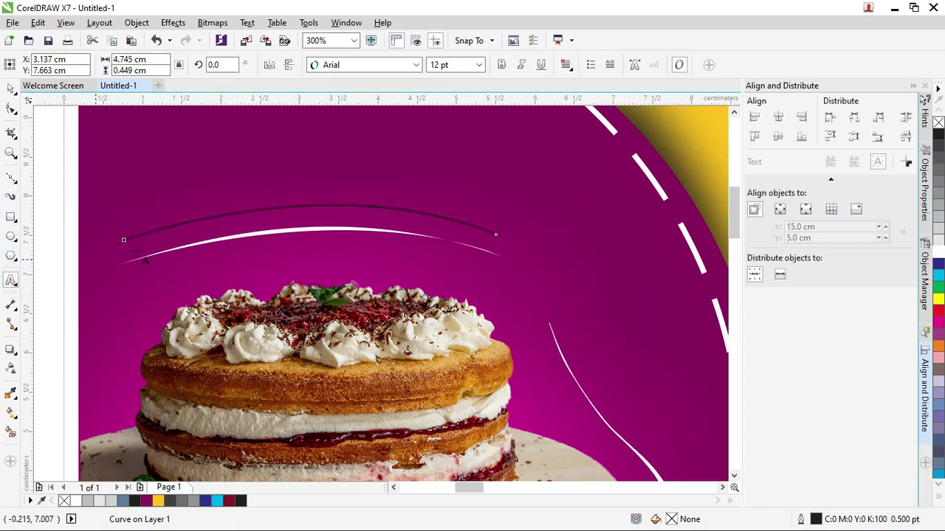
{"action": "scroll", "coordinate": [205, 218], "scroll_direction": "up", "scroll_amount": 2}
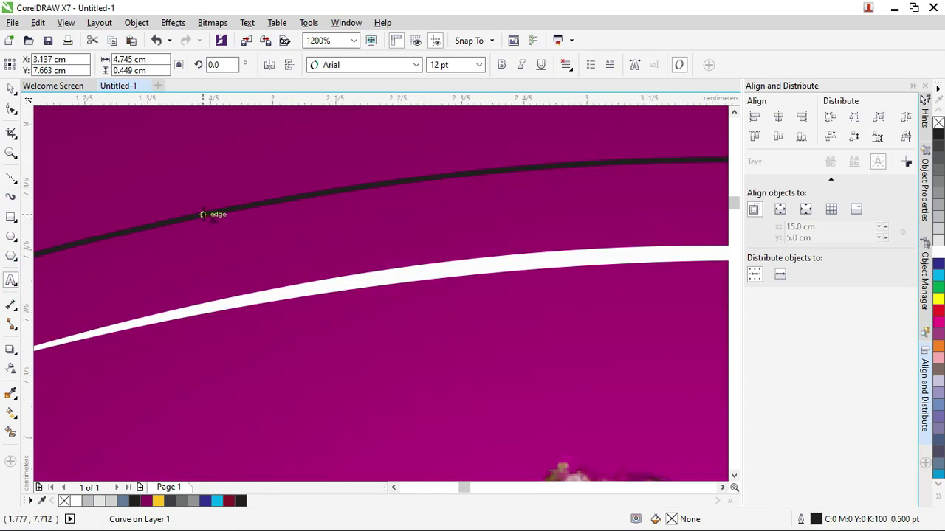
{"action": "left_click", "coordinate": [204, 215]}
{"action": "scroll", "coordinate": [205, 215], "scroll_direction": "down", "scroll_amount": 3}
{"action": "type", "text": "Delicous"}
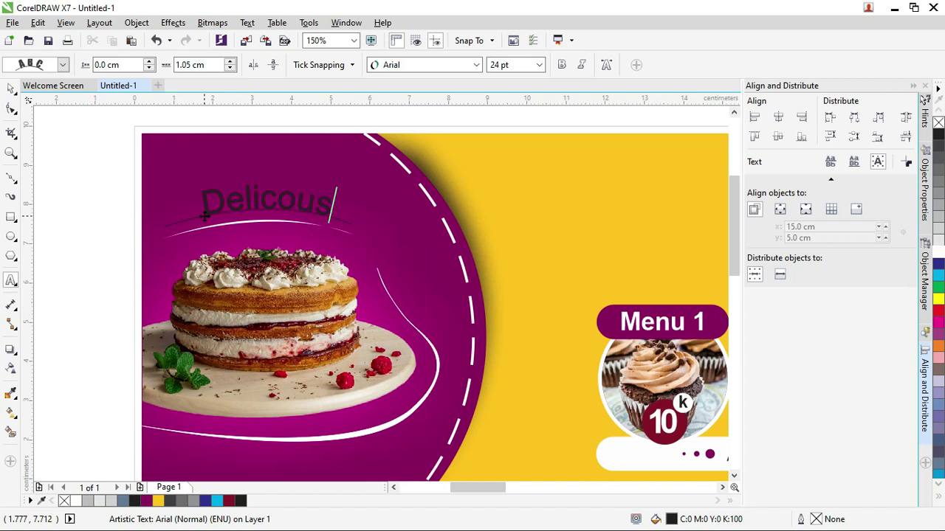
- Make the curved "Delicous" text bold and white
{"action": "key", "text": "ctrl+a"}
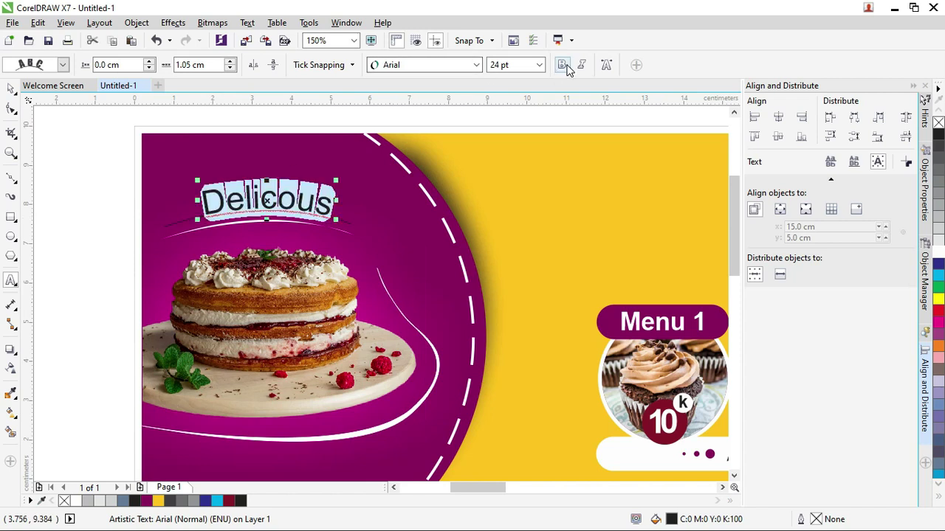
{"action": "left_click", "coordinate": [563, 65]}
{"action": "left_click", "coordinate": [11, 89]}
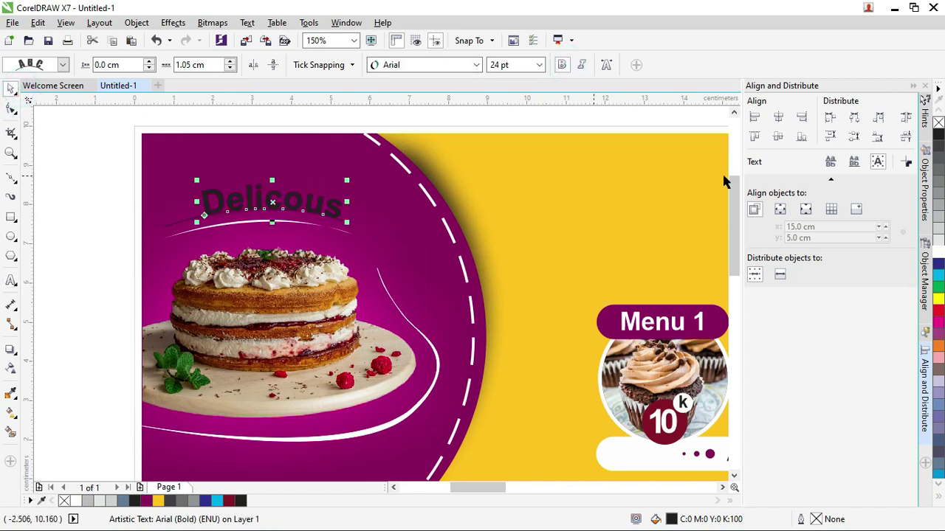
{"action": "left_click", "coordinate": [939, 252]}
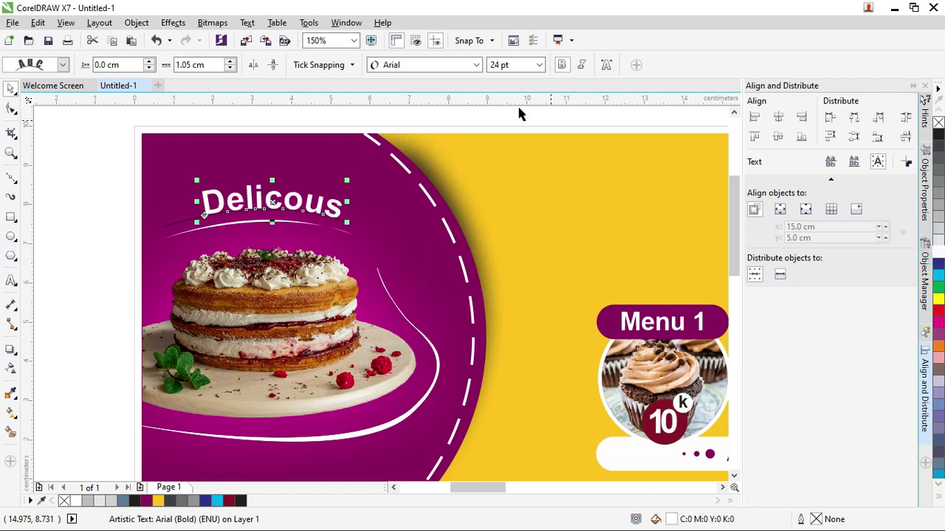
- Set the "Delicous" text to 18 pt and slide it along its arc to an offset of about 1.311 cm
{"action": "left_click", "coordinate": [541, 66]}
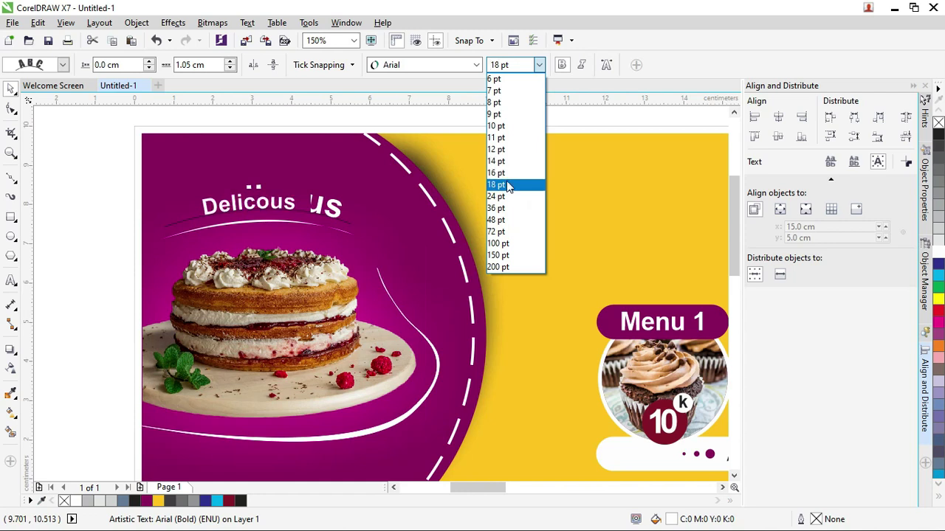
{"action": "left_click", "coordinate": [507, 184]}
{"action": "left_click_drag", "start_coordinate": [254, 203], "coordinate": [264, 201]}
- Remove the outline from the arc that carries the "Delicous" text and deselect it
{"action": "left_click", "coordinate": [336, 219]}
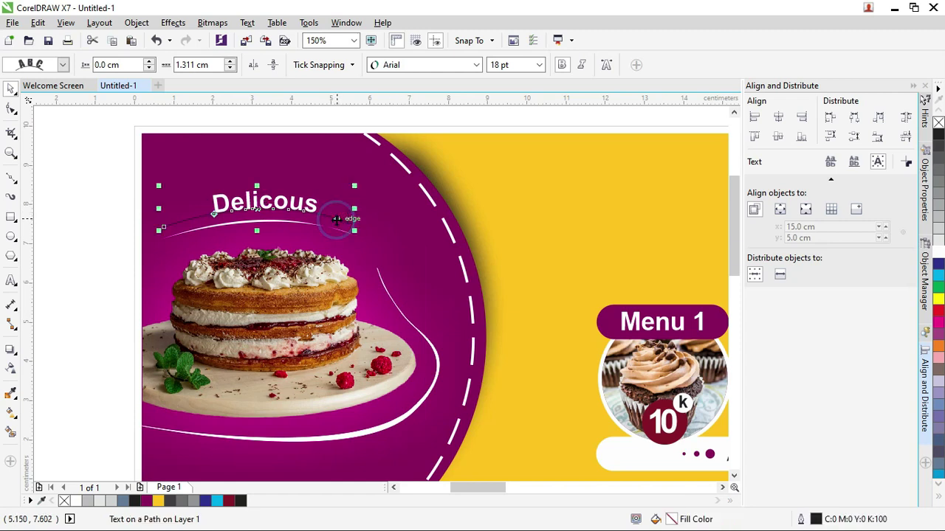
{"action": "right_click", "coordinate": [938, 123]}
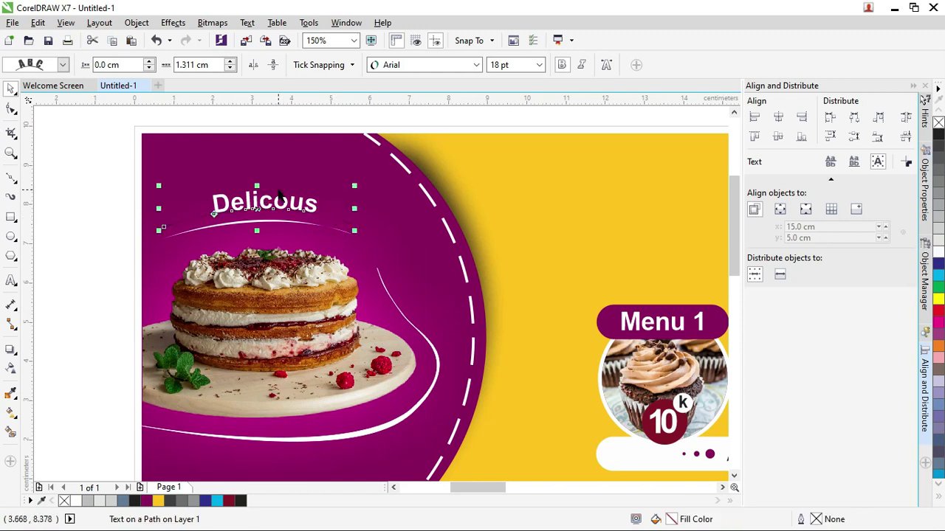
{"action": "left_click", "coordinate": [82, 183]}
{"action": "scroll", "coordinate": [271, 174], "scroll_direction": "up", "scroll_amount": 1}
{"action": "scroll", "coordinate": [271, 174], "scroll_direction": "down", "scroll_amount": 1}
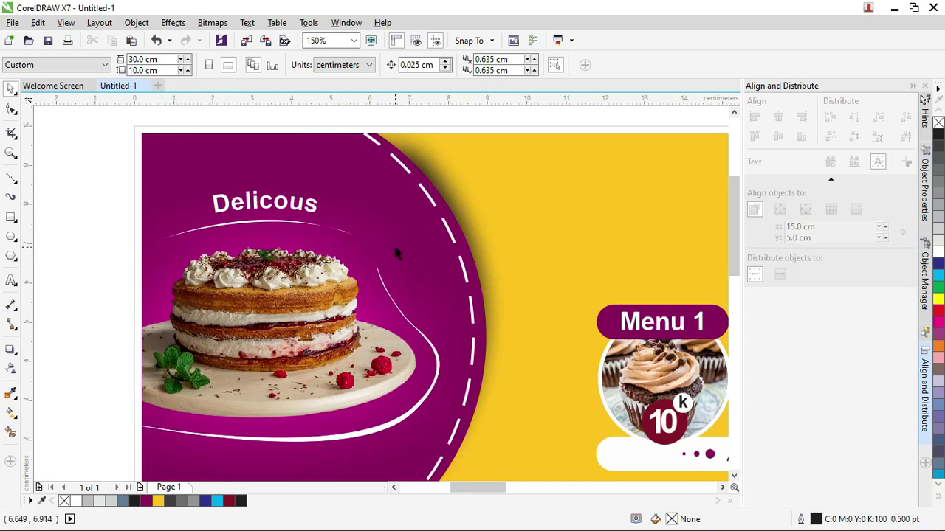
- Change the "Delicous" text to the Niconne font, enlarge it to about 22.4 pt and recentre it over the white stroke
{"action": "left_click", "coordinate": [264, 202]}
{"action": "scroll", "coordinate": [265, 202], "scroll_direction": "down", "scroll_amount": 1}
{"action": "scroll", "coordinate": [246, 181], "scroll_direction": "up", "scroll_amount": 2}
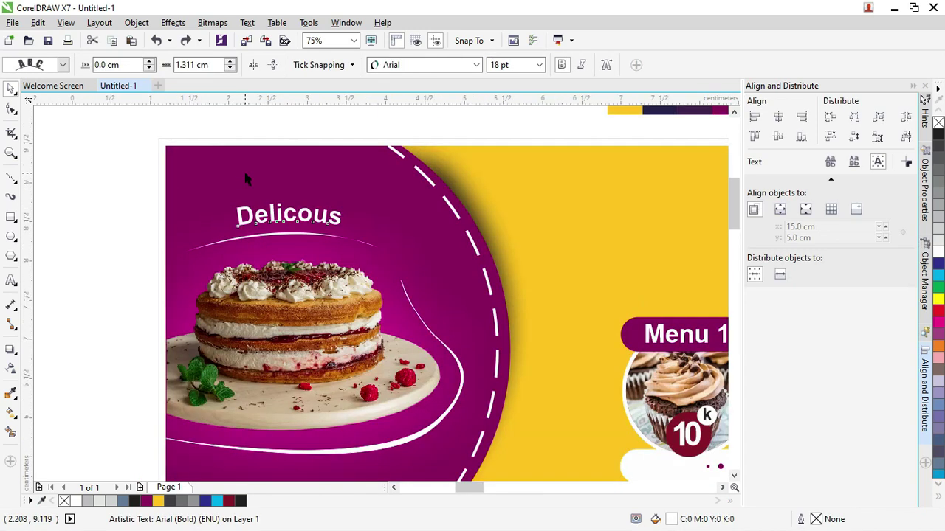
{"action": "left_click", "coordinate": [423, 68]}
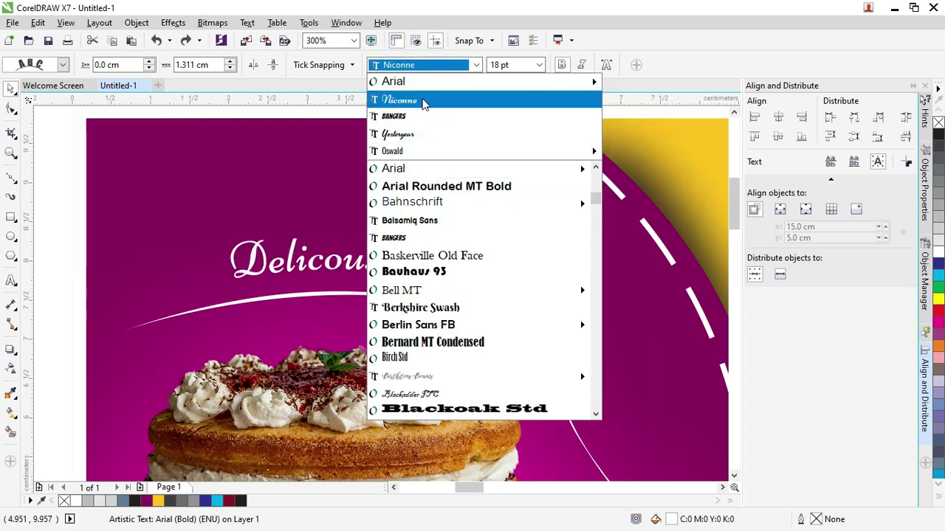
{"action": "left_click", "coordinate": [421, 100]}
{"action": "scroll", "coordinate": [366, 262], "scroll_direction": "up", "scroll_amount": 1}
{"action": "scroll", "coordinate": [380, 272], "scroll_direction": "down", "scroll_amount": 1}
{"action": "left_click_drag", "start_coordinate": [369, 262], "coordinate": [430, 234]}
{"action": "left_click_drag", "start_coordinate": [402, 275], "coordinate": [373, 267]}
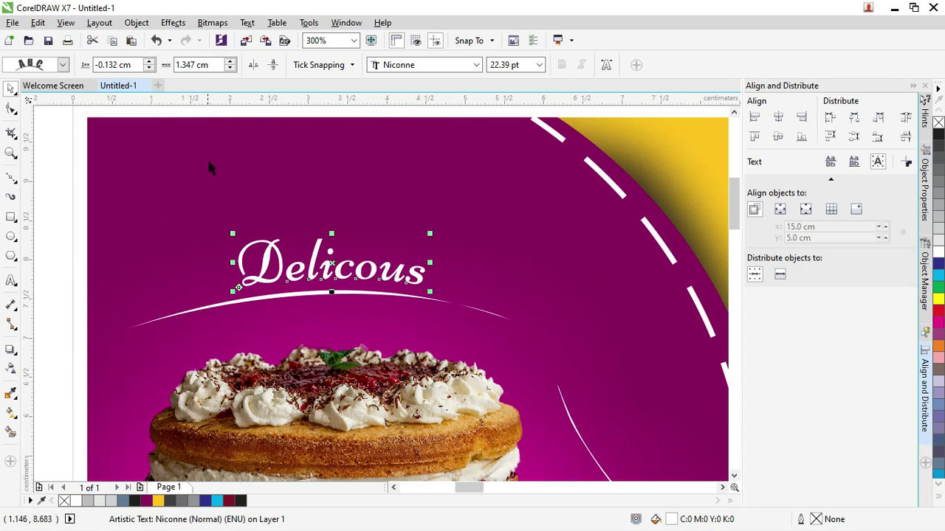
- Draw a small Bézier arc just past the end of the "Delicous" text
{"action": "left_click", "coordinate": [12, 281]}
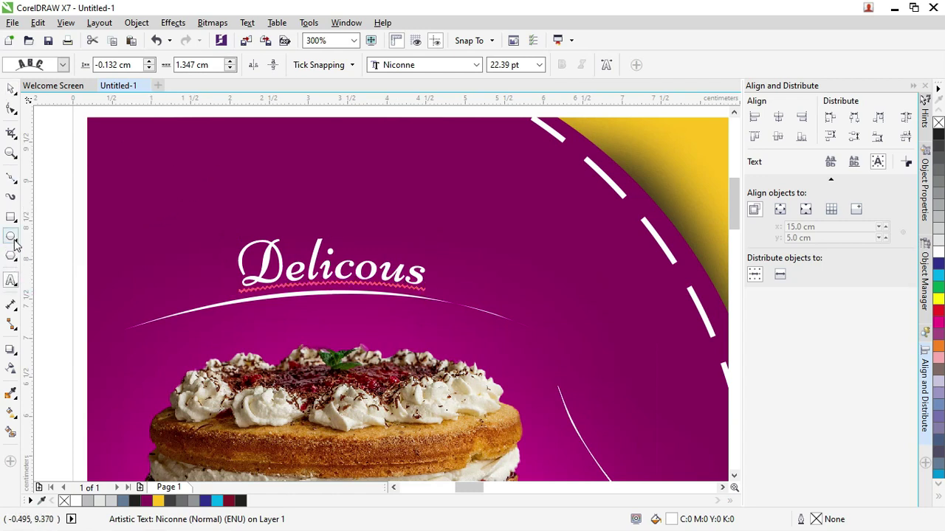
{"action": "left_click", "coordinate": [12, 183]}
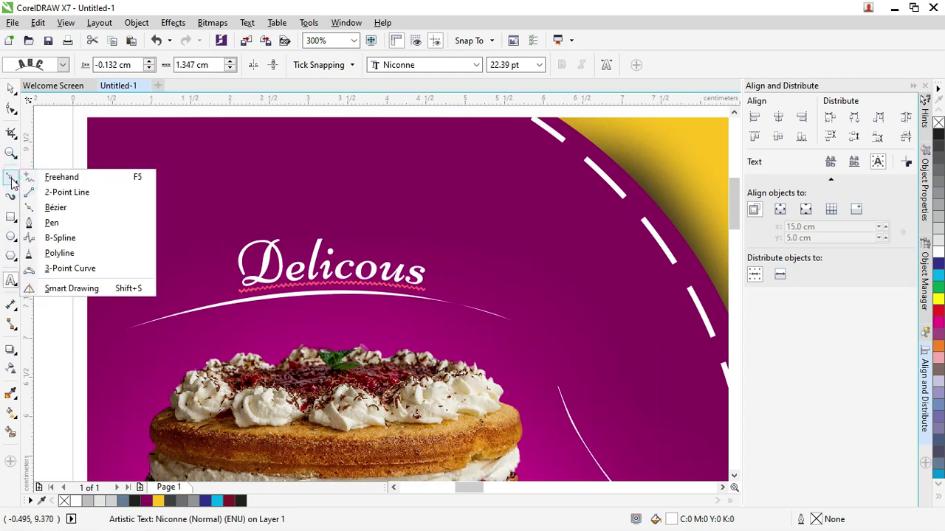
{"action": "left_click", "coordinate": [83, 209]}
{"action": "left_click", "coordinate": [480, 264]}
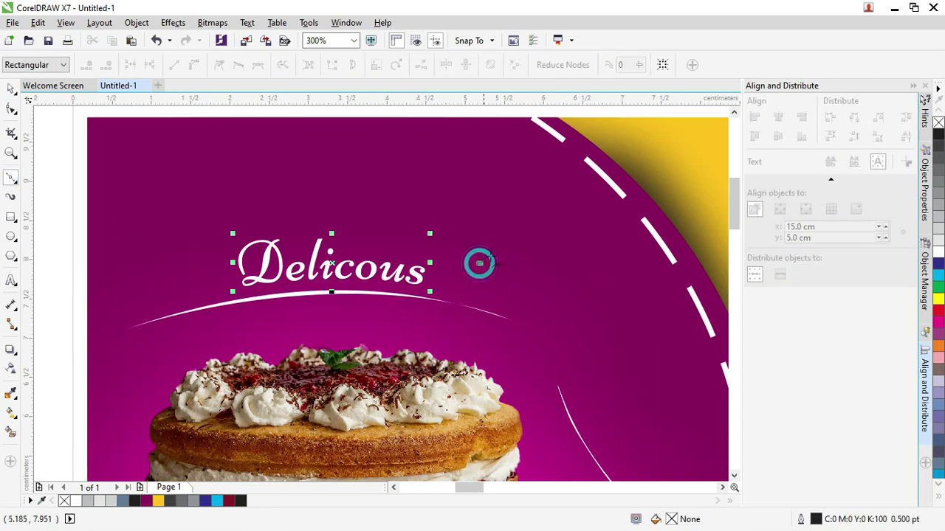
{"action": "left_click", "coordinate": [532, 251]}
{"action": "left_click", "coordinate": [544, 273]}
{"action": "left_click", "coordinate": [480, 263]}
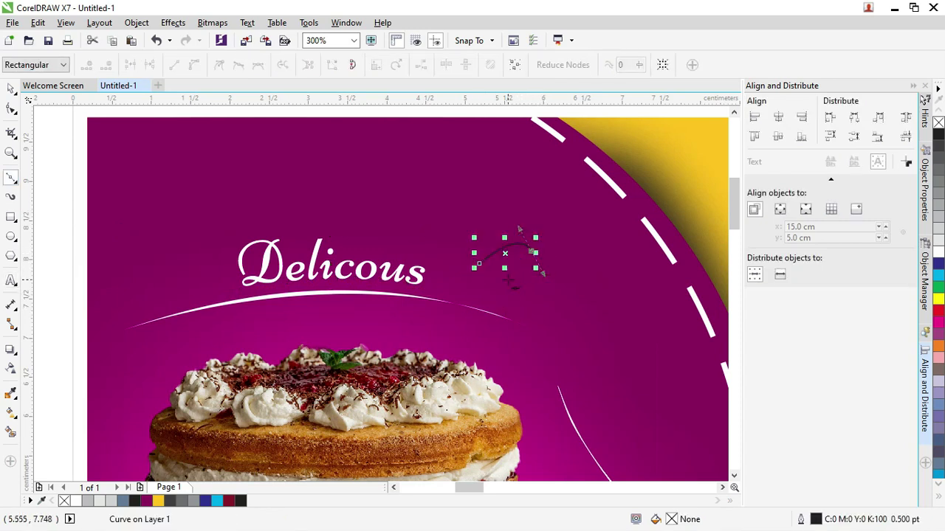
- Close the teardrop curve beside the "Delicous" text, fill it white and remove its outline
{"action": "left_click", "coordinate": [476, 261]}
{"action": "scroll", "coordinate": [481, 274], "scroll_direction": "up", "scroll_amount": 3}
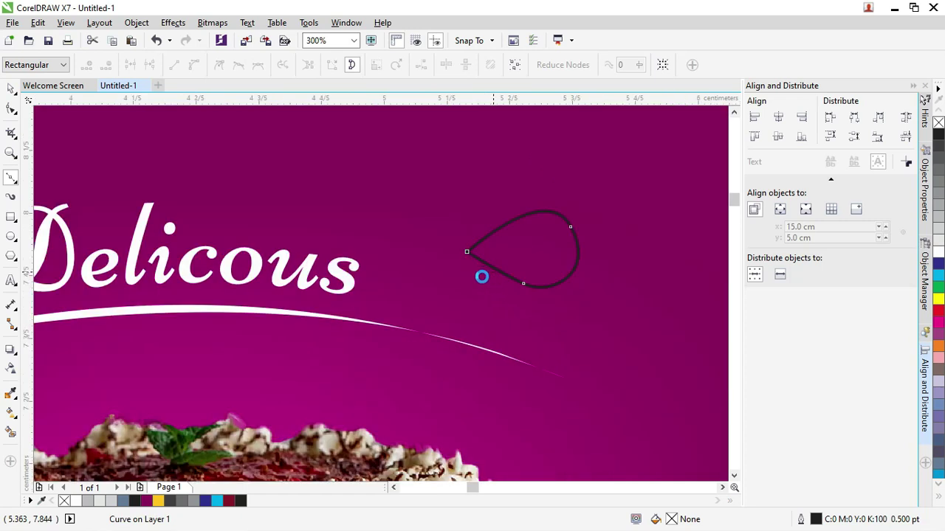
{"action": "scroll", "coordinate": [309, 219], "scroll_direction": "down", "scroll_amount": 3}
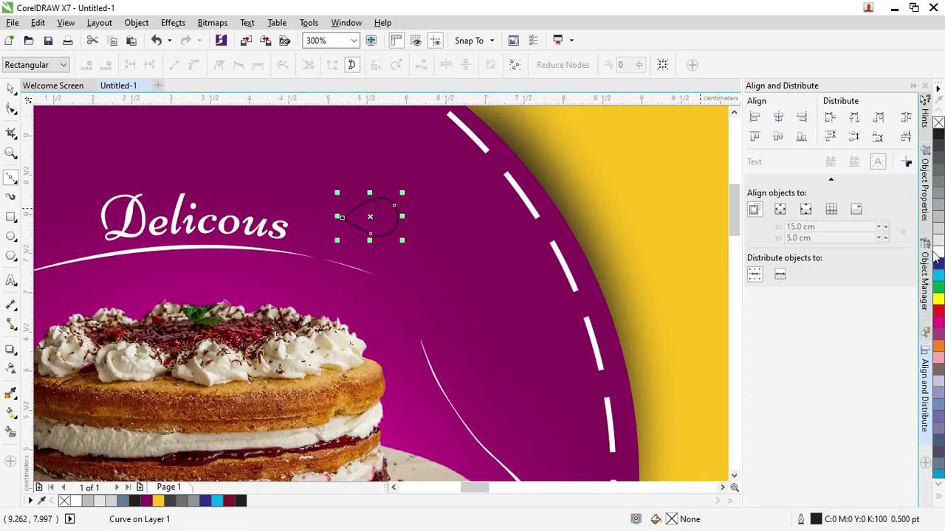
{"action": "left_click", "coordinate": [933, 147]}
{"action": "right_click", "coordinate": [937, 123]}
- Reshape the teardrop by pulling its pointed tip outward and moving its lower node down
{"action": "left_click", "coordinate": [12, 109]}
{"action": "left_click_drag", "start_coordinate": [341, 219], "coordinate": [311, 218]}
{"action": "left_click_drag", "start_coordinate": [370, 234], "coordinate": [360, 252]}
- Place a smaller, rotated copy about 0.45 cm wide below the teardrop and shift both shapes away from "Delicous"
{"action": "left_click", "coordinate": [11, 88]}
{"action": "right_click", "coordinate": [385, 238]}
{"action": "left_click", "coordinate": [375, 247]}
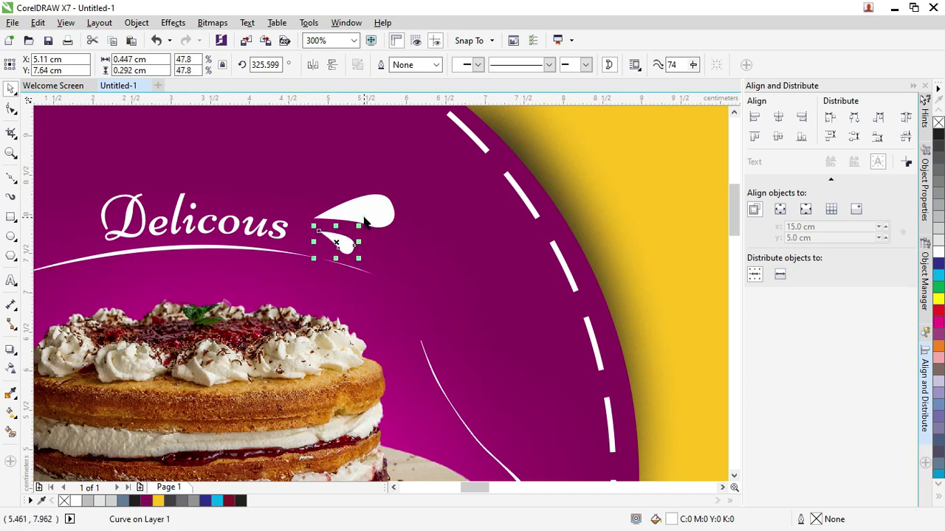
{"action": "left_click", "coordinate": [366, 212], "text": "shift"}
{"action": "left_click_drag", "start_coordinate": [369, 214], "coordinate": [392, 224]}
{"action": "left_click", "coordinate": [367, 194]}
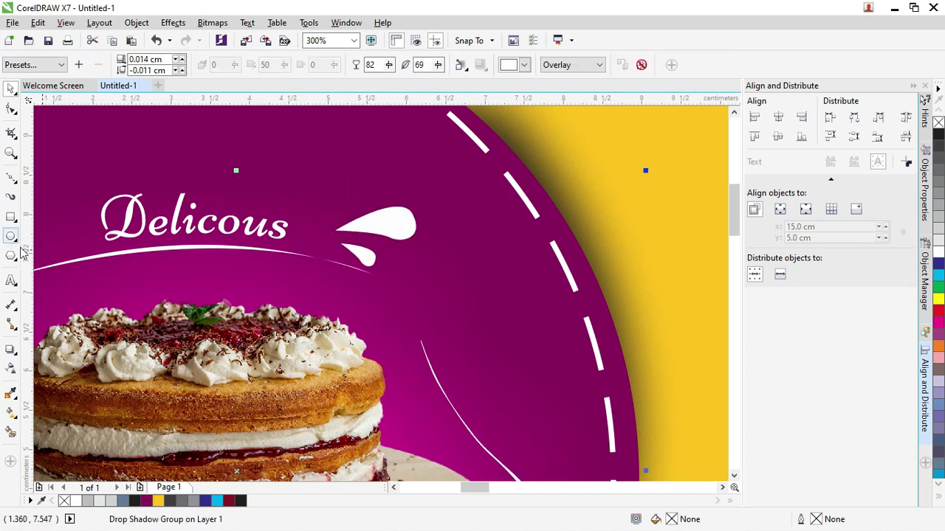
- Slim the large teardrop by moving its lower node up and its rounded-end node inward
{"action": "left_click", "coordinate": [15, 238]}
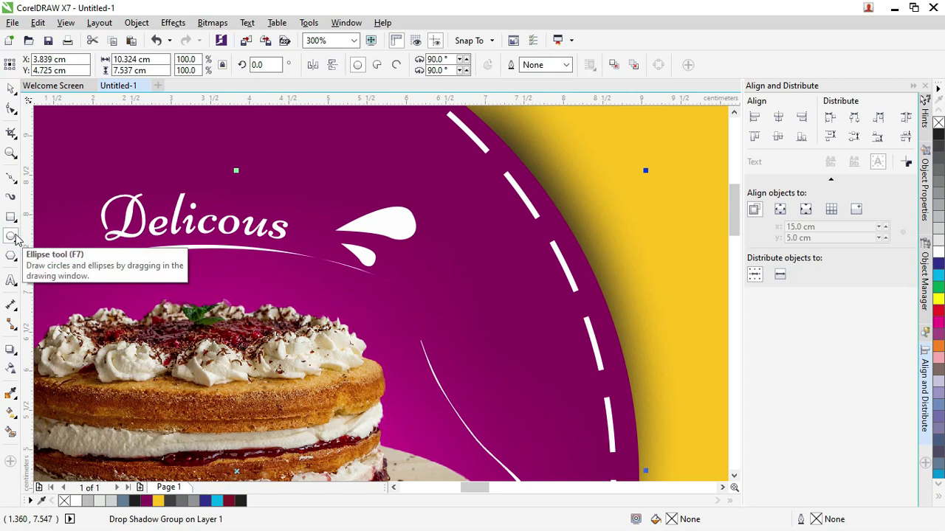
{"action": "key", "text": "F10"}
{"action": "left_click", "coordinate": [386, 223]}
{"action": "scroll", "coordinate": [388, 225], "scroll_direction": "up", "scroll_amount": 2}
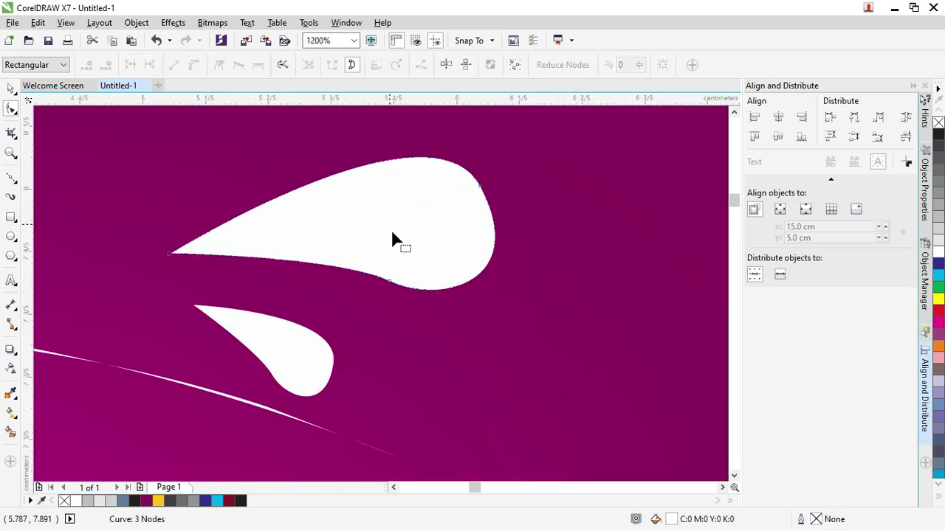
{"action": "left_click_drag", "start_coordinate": [392, 281], "coordinate": [389, 243]}
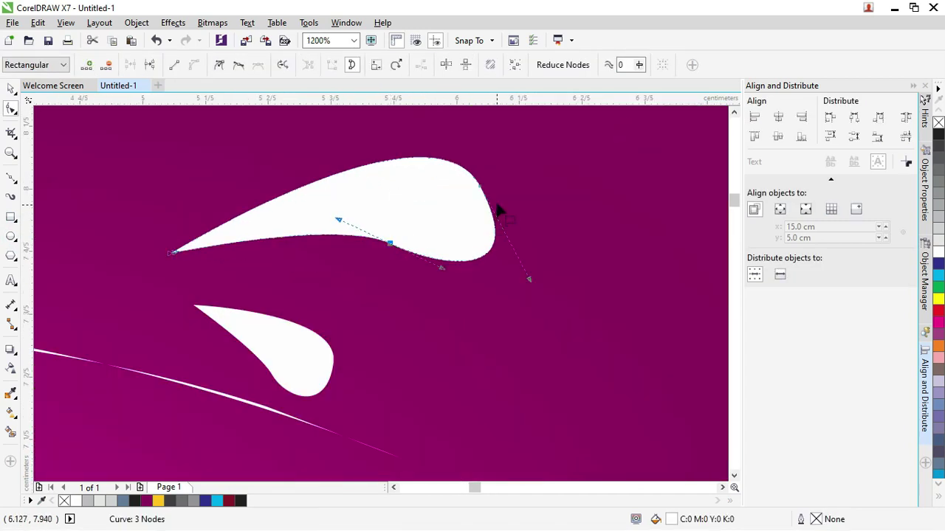
{"action": "left_click_drag", "start_coordinate": [480, 190], "coordinate": [457, 202]}
{"action": "scroll", "coordinate": [456, 203], "scroll_direction": "down", "scroll_amount": 2}
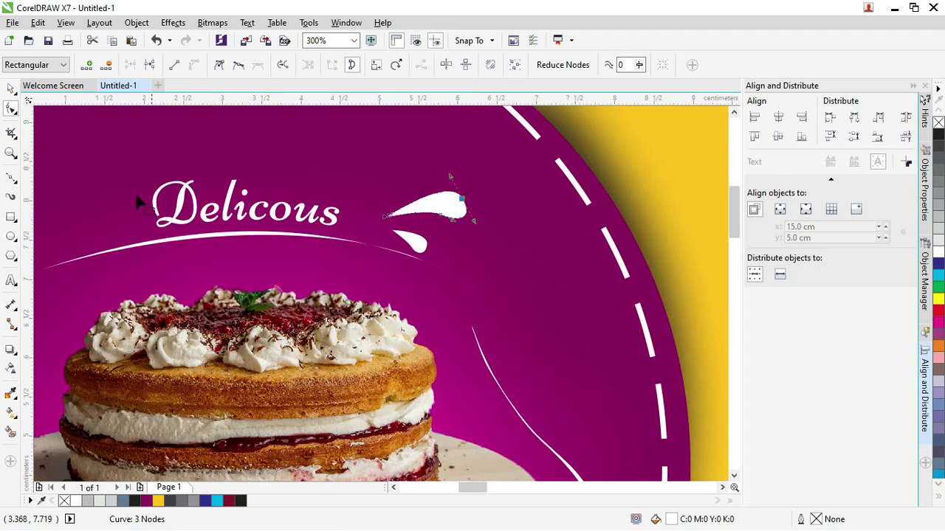
{"action": "left_click", "coordinate": [11, 89]}
- Draw a circle about 0.16 cm wide above the large teardrop's tip, filled white without an outline
{"action": "left_click", "coordinate": [11, 236]}
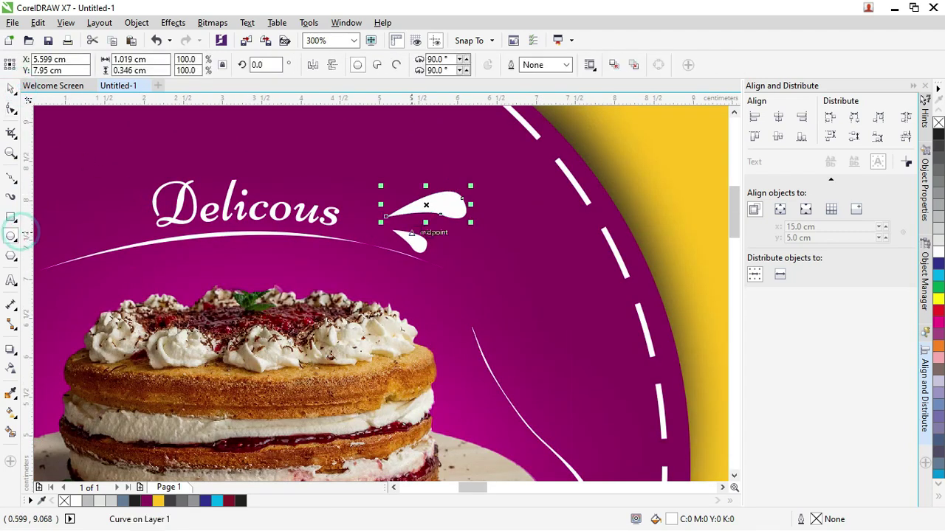
{"action": "left_click_drag", "start_coordinate": [384, 183], "coordinate": [399, 196]}
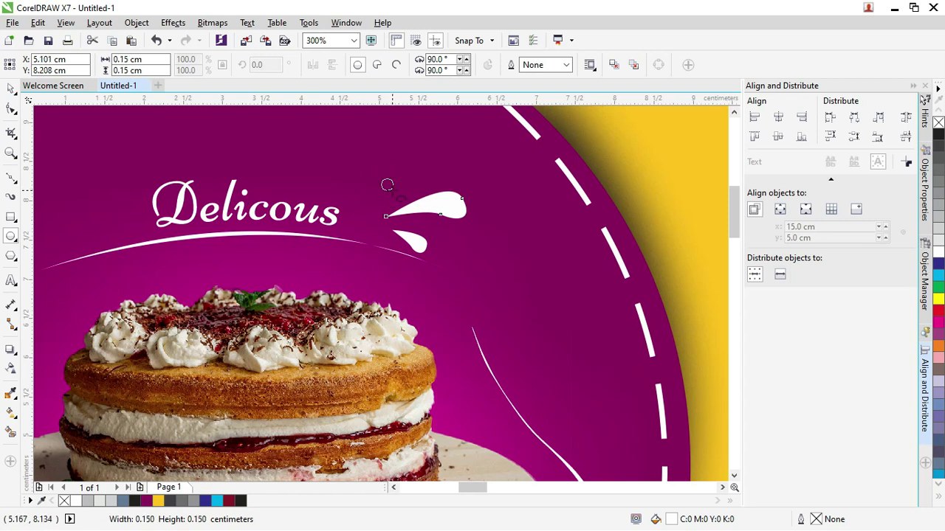
{"action": "left_click", "coordinate": [938, 252]}
{"action": "right_click", "coordinate": [938, 123]}
{"action": "key", "text": "F3"}
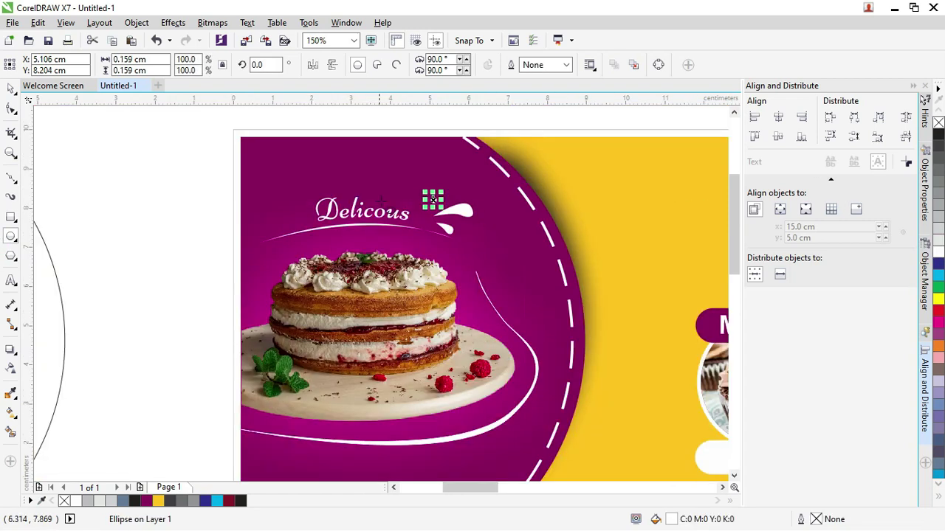
{"action": "left_click", "coordinate": [11, 89]}
{"action": "left_click", "coordinate": [495, 240]}
- Move the circle and the small teardrop closer to the large teardrop
{"action": "scroll", "coordinate": [496, 241], "scroll_direction": "up", "scroll_amount": 3}
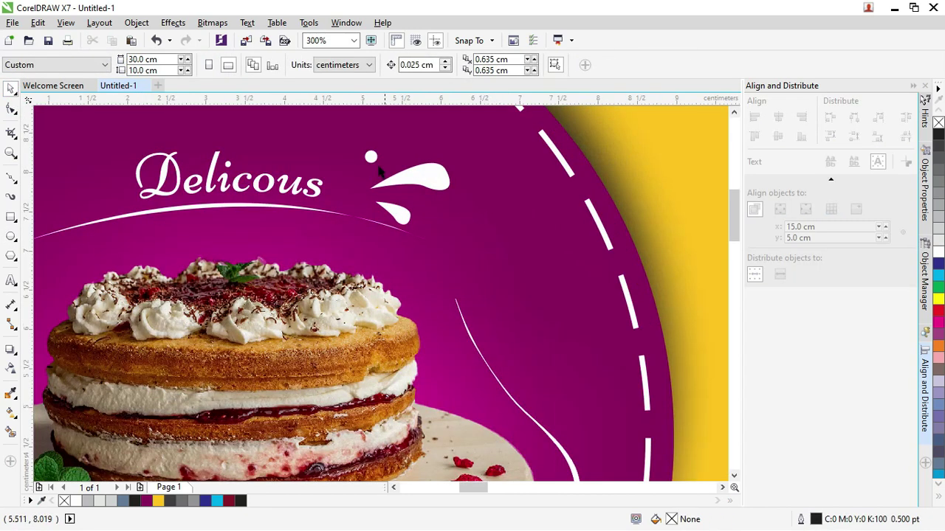
{"action": "left_click", "coordinate": [371, 159]}
{"action": "left_click", "coordinate": [391, 210]}
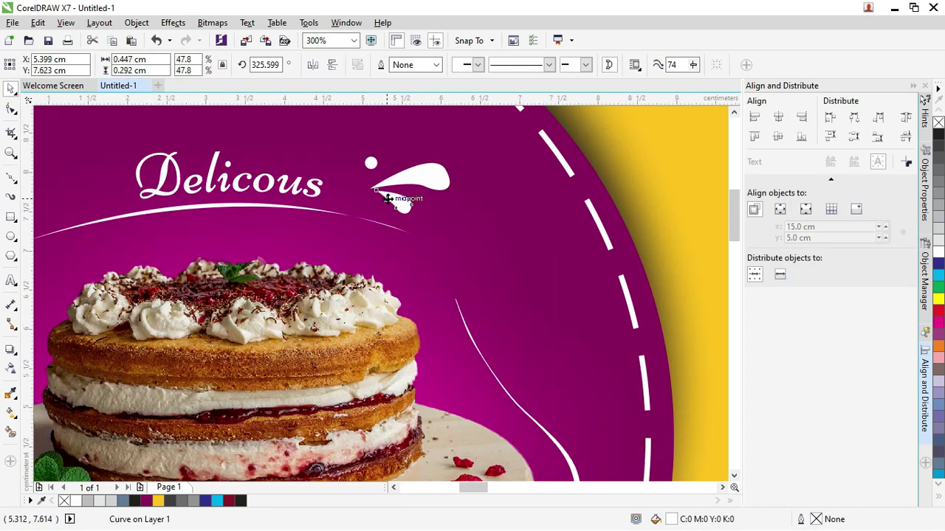
{"action": "left_click", "coordinate": [412, 182], "text": "shift"}
{"action": "left_click", "coordinate": [376, 144]}
{"action": "left_click", "coordinate": [375, 164]}
{"action": "left_click", "coordinate": [399, 207]}
- Group the two teardrops and the circle
{"action": "left_click", "coordinate": [399, 206]}
{"action": "left_click", "coordinate": [424, 177], "text": "shift"}
{"action": "left_click", "coordinate": [374, 167], "text": "shift"}
{"action": "key", "text": "ctrl+g"}
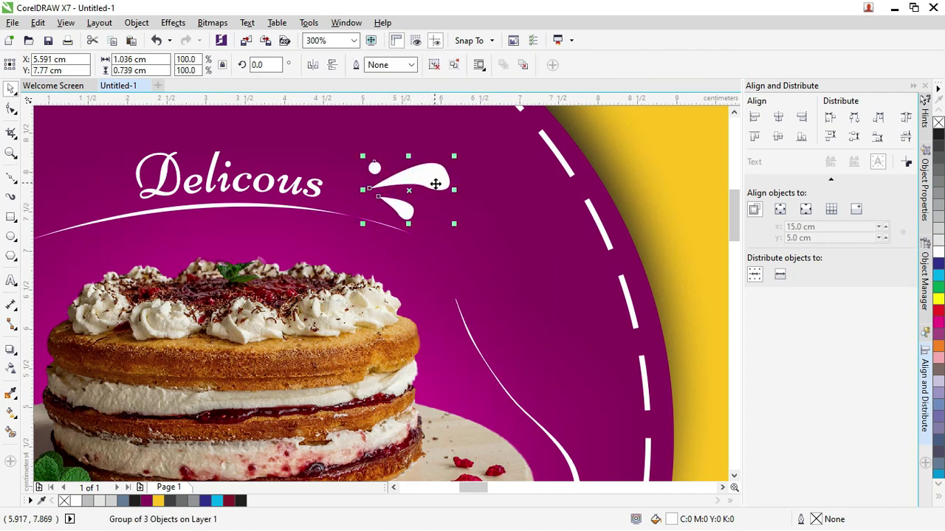
- Shrink the splash group to about 0.8 cm wide and place a horizontally mirrored copy on the other side of "Delicous"
{"action": "scroll", "coordinate": [439, 183], "scroll_direction": "down", "scroll_amount": 1}
{"action": "left_click_drag", "start_coordinate": [447, 168], "coordinate": [251, 180]}
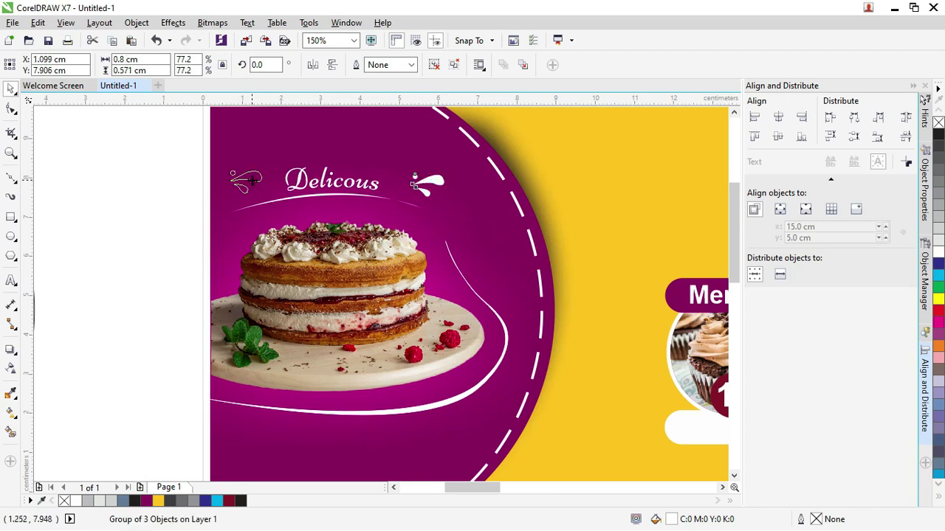
{"action": "scroll", "coordinate": [252, 180], "scroll_direction": "up", "scroll_amount": 1}
{"action": "left_click", "coordinate": [313, 64]}
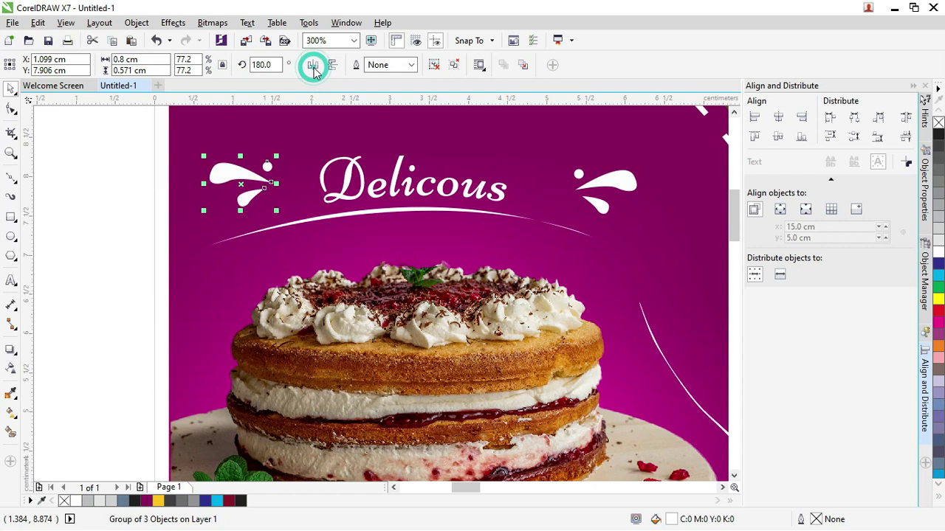
{"action": "left_click_drag", "start_coordinate": [270, 166], "coordinate": [244, 186]}
{"action": "left_click", "coordinate": [112, 173]}
{"action": "scroll", "coordinate": [112, 173], "scroll_direction": "down", "scroll_amount": 2}
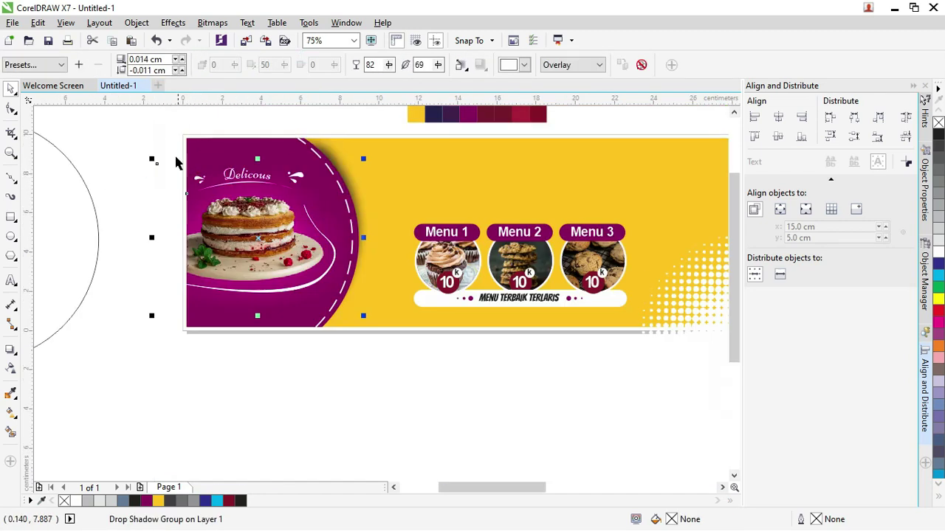
{"action": "left_click", "coordinate": [169, 143]}
- Set the "Delicous" text to 36 pt and shift it along its path to sit centered between the splashes
{"action": "left_click", "coordinate": [253, 178]}
{"action": "scroll", "coordinate": [253, 178], "scroll_direction": "up", "scroll_amount": 2}
{"action": "left_click", "coordinate": [240, 182], "text": "ctrl"}
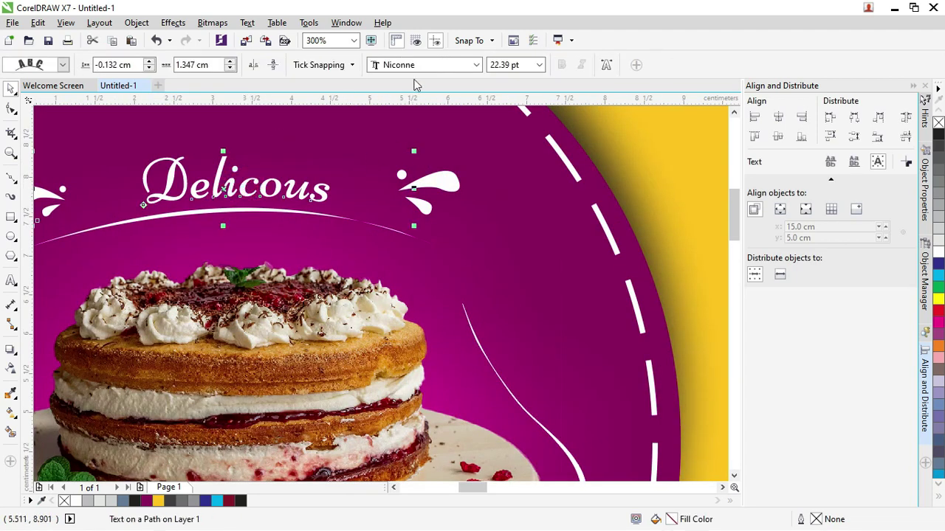
{"action": "left_click", "coordinate": [539, 65]}
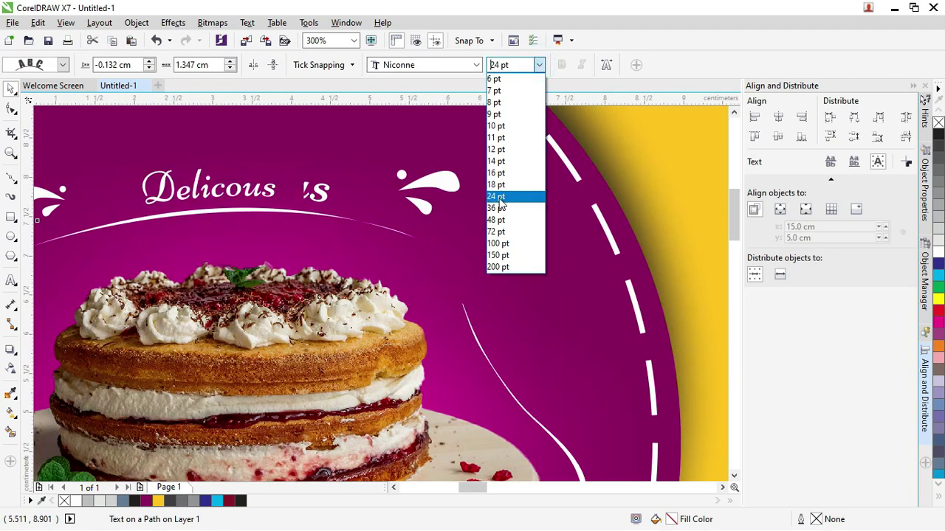
{"action": "left_click", "coordinate": [499, 208]}
{"action": "left_click_drag", "start_coordinate": [299, 185], "coordinate": [260, 179]}
{"action": "scroll", "coordinate": [309, 160], "scroll_direction": "down", "scroll_amount": 2}
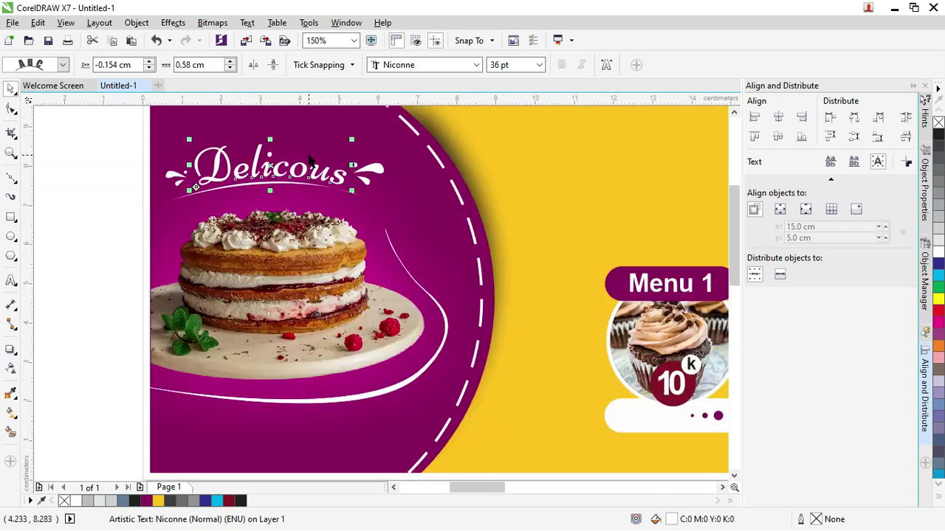
{"action": "scroll", "coordinate": [312, 162], "scroll_direction": "down", "scroll_amount": 2}
{"action": "left_click", "coordinate": [158, 154]}
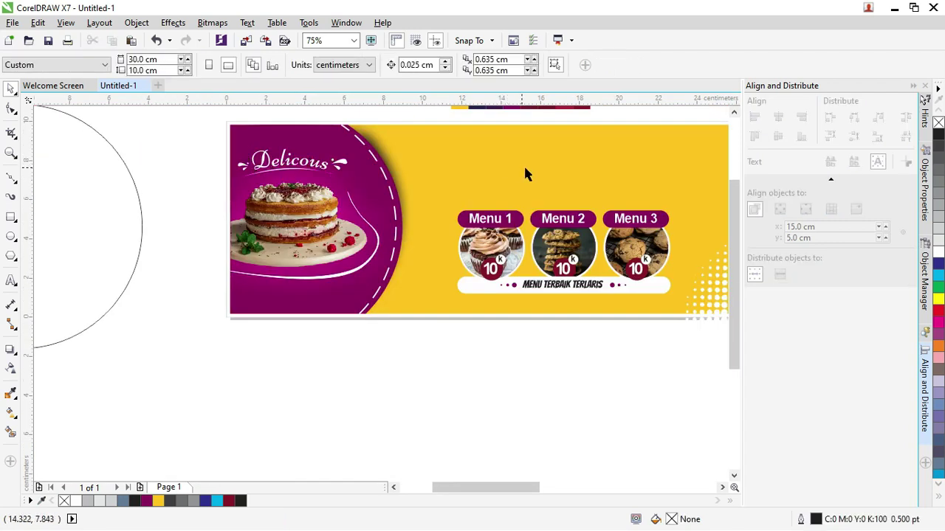
- Add the artistic text "Hafsha Aja" on the yellow area above the menu items
{"action": "scroll", "coordinate": [529, 172], "scroll_direction": "down", "scroll_amount": 2}
{"action": "key", "text": "z"}
{"action": "left_click_drag", "start_coordinate": [308, 129], "coordinate": [723, 268]}
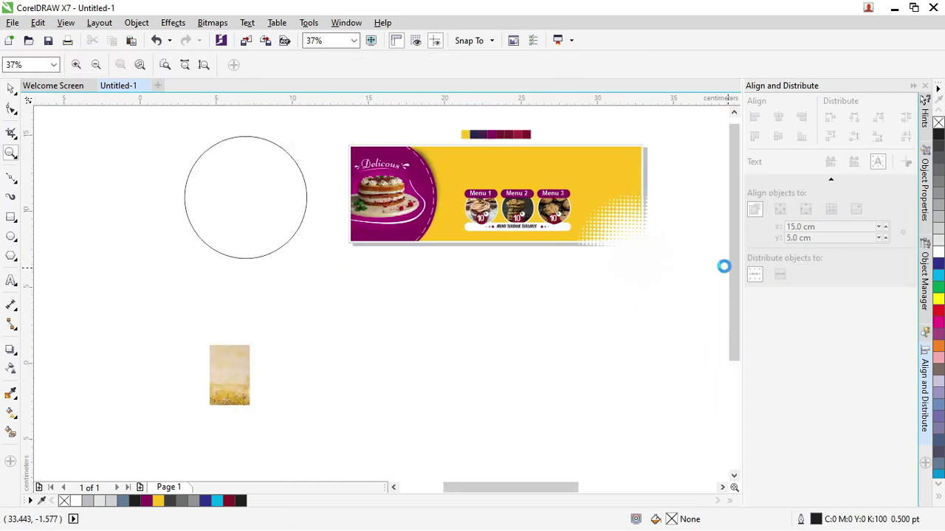
{"action": "left_click", "coordinate": [11, 282]}
{"action": "left_click", "coordinate": [377, 242]}
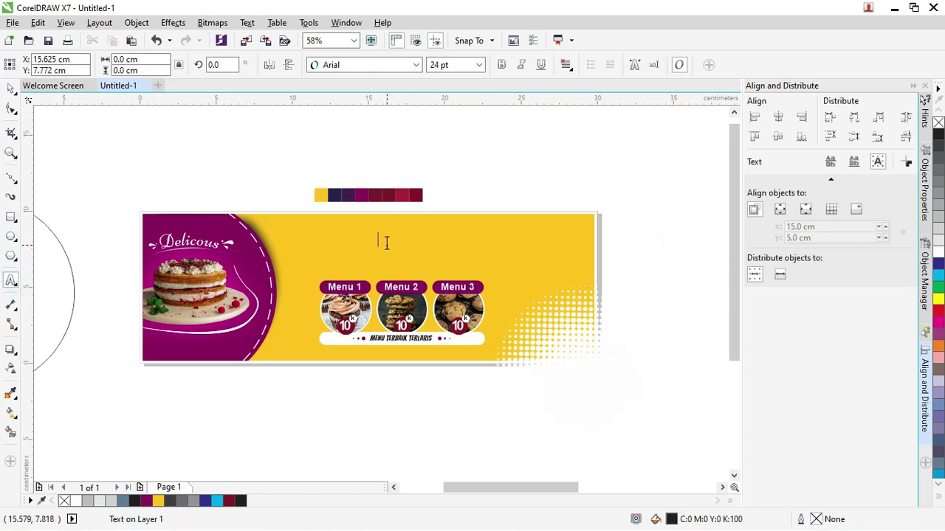
{"action": "type", "text": "Hafsha Aja"}
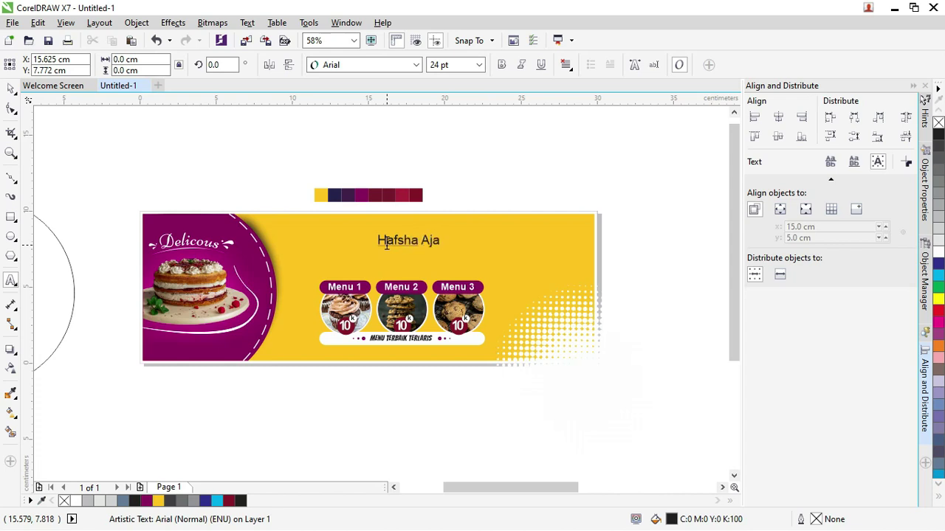
- Duplicate the "Hafsha Aja" text directly below itself and change the copy to "Toko Kue"
{"action": "left_click", "coordinate": [385, 243]}
{"action": "left_click", "coordinate": [12, 88]}
{"action": "left_click_drag", "start_coordinate": [379, 246], "coordinate": [379, 258]}
{"action": "double_click", "coordinate": [385, 257]}
{"action": "key", "text": "ctrl+a"}
{"action": "type", "text": "Tok"}
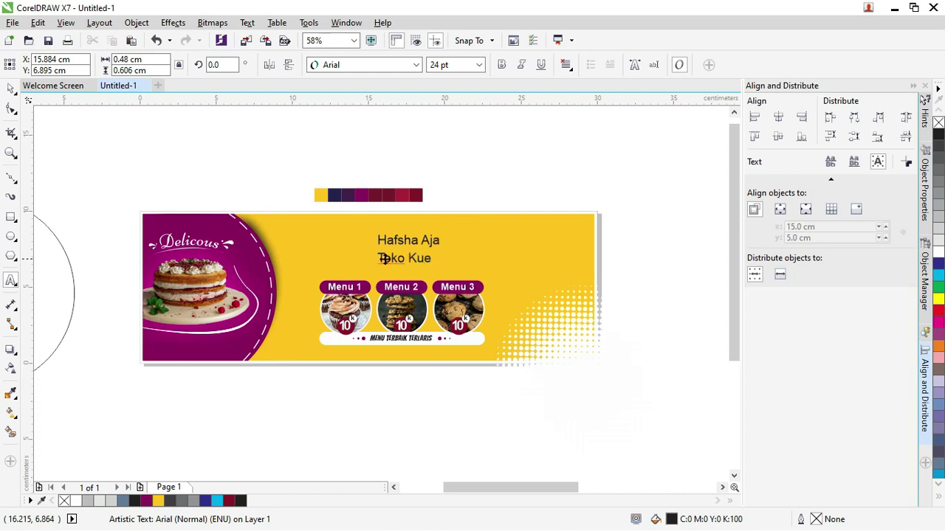
{"action": "left_click", "coordinate": [11, 88]}
{"action": "left_click", "coordinate": [238, 135]}
- Enlarge the "Toko Kue" text to about 62 pt and move it above the menu items
{"action": "left_click", "coordinate": [432, 270]}
{"action": "scroll", "coordinate": [432, 270], "scroll_direction": "up", "scroll_amount": 2}
{"action": "left_click_drag", "start_coordinate": [441, 243], "coordinate": [610, 201]}
{"action": "left_click_drag", "start_coordinate": [507, 240], "coordinate": [455, 240]}
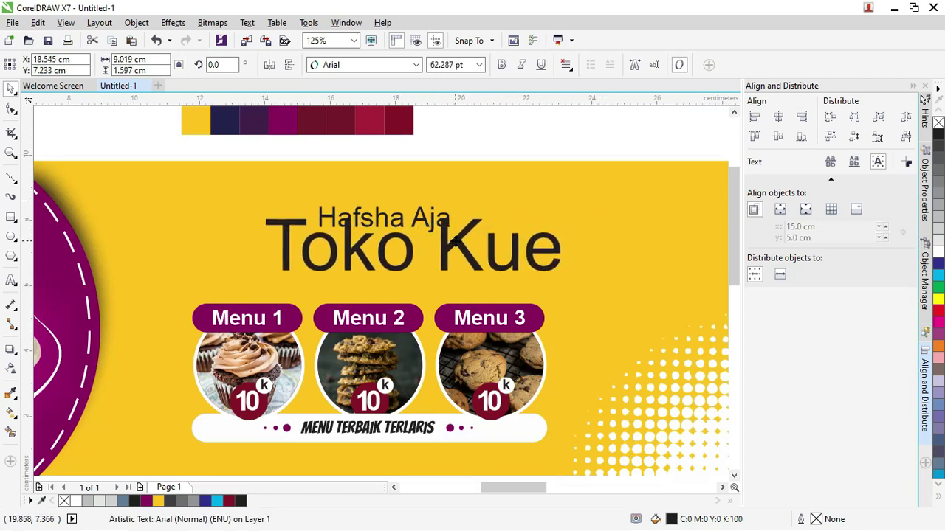
- Set "Toko Kue" in the Bangers font, color it white and enlarge it to about 78.6 pt
{"action": "left_click", "coordinate": [384, 66]}
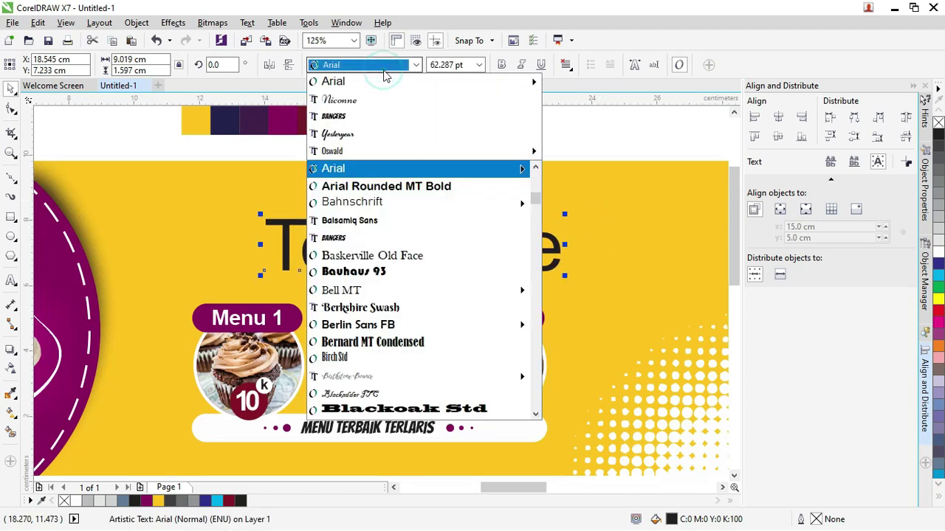
{"action": "left_click", "coordinate": [364, 118]}
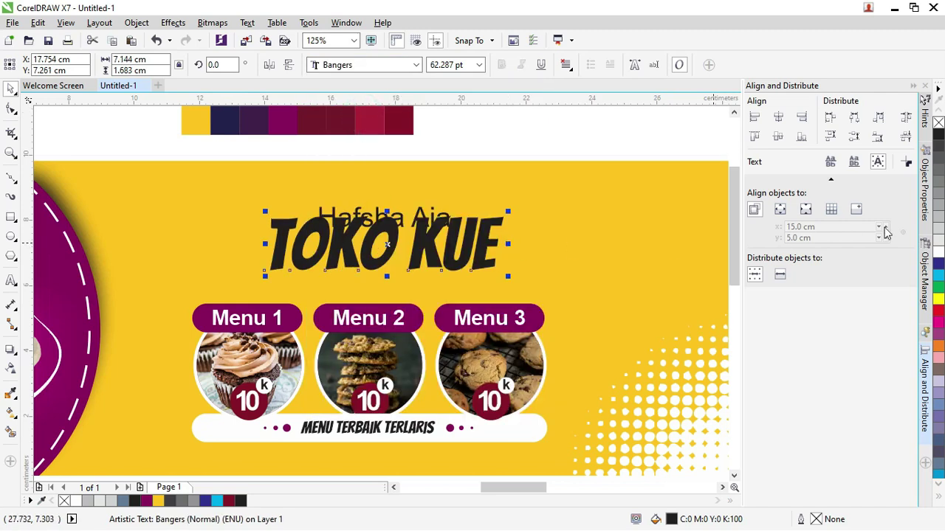
{"action": "left_click", "coordinate": [938, 254]}
{"action": "scroll", "coordinate": [476, 233], "scroll_direction": "up", "scroll_amount": 2}
{"action": "left_click_drag", "start_coordinate": [536, 195], "coordinate": [559, 190]}
{"action": "scroll", "coordinate": [559, 190], "scroll_direction": "down", "scroll_amount": 2}
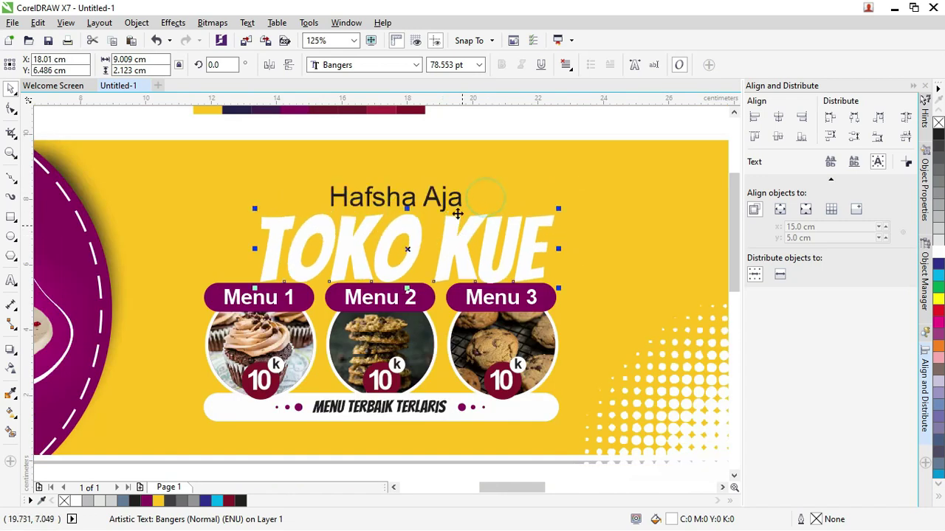
- Set "Hafsha Aja" in Niconne at about 38.5 pt and move it and the "Toko Kue" title up above the menus
{"action": "left_click", "coordinate": [451, 201]}
{"action": "left_click", "coordinate": [416, 65]}
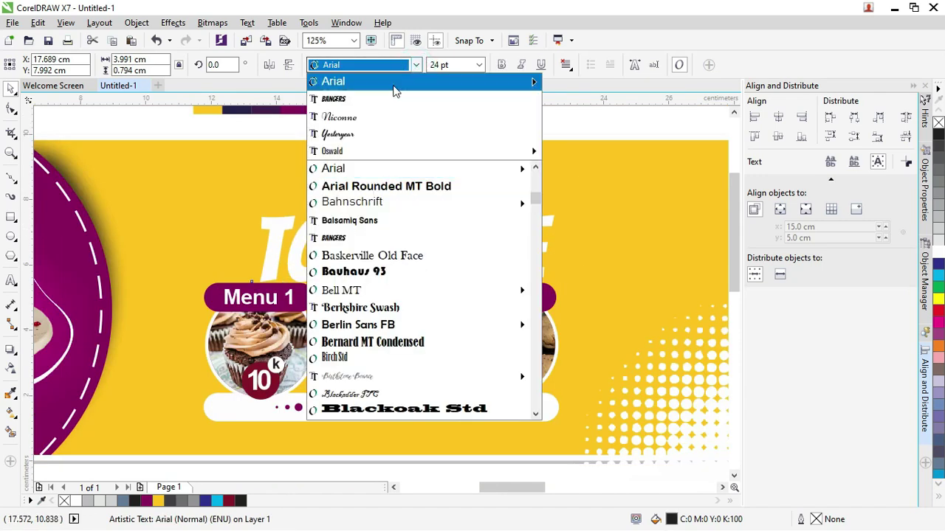
{"action": "left_click", "coordinate": [388, 118]}
{"action": "left_click_drag", "start_coordinate": [452, 181], "coordinate": [511, 210]}
{"action": "left_click", "coordinate": [520, 235], "text": "shift"}
{"action": "left_click", "coordinate": [506, 124]}
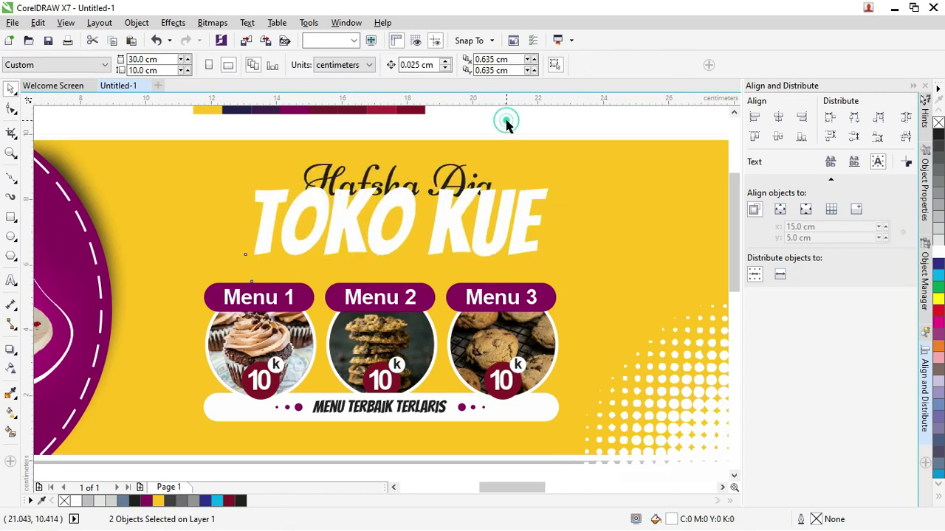
{"action": "left_click", "coordinate": [461, 170]}
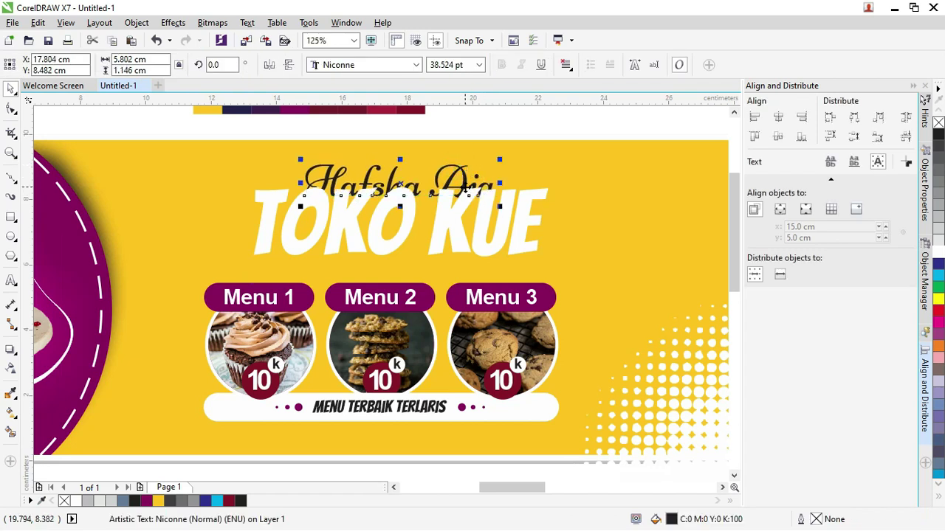
- Tighten the letter spacing of the "Toko Kue" title until it is about 7.8 cm wide
{"action": "left_click", "coordinate": [522, 206]}
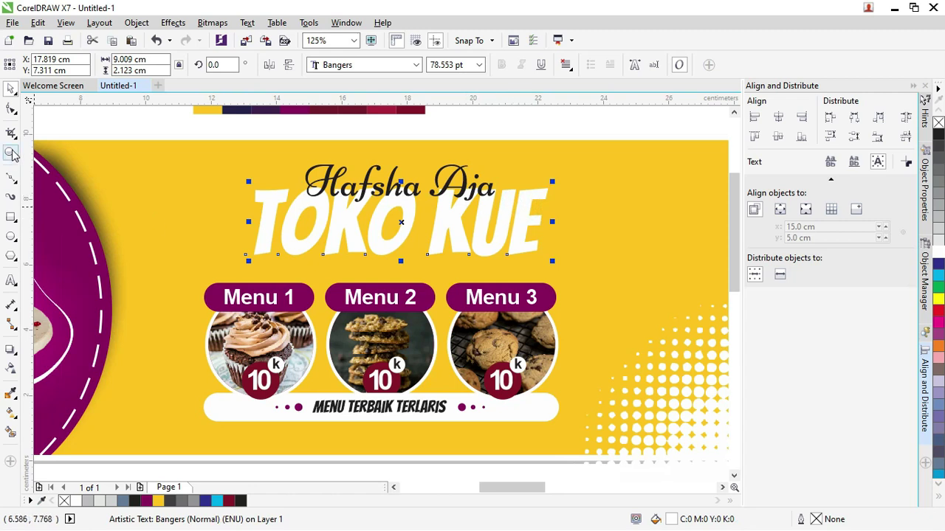
{"action": "left_click", "coordinate": [12, 108]}
{"action": "left_click_drag", "start_coordinate": [550, 262], "coordinate": [493, 261]}
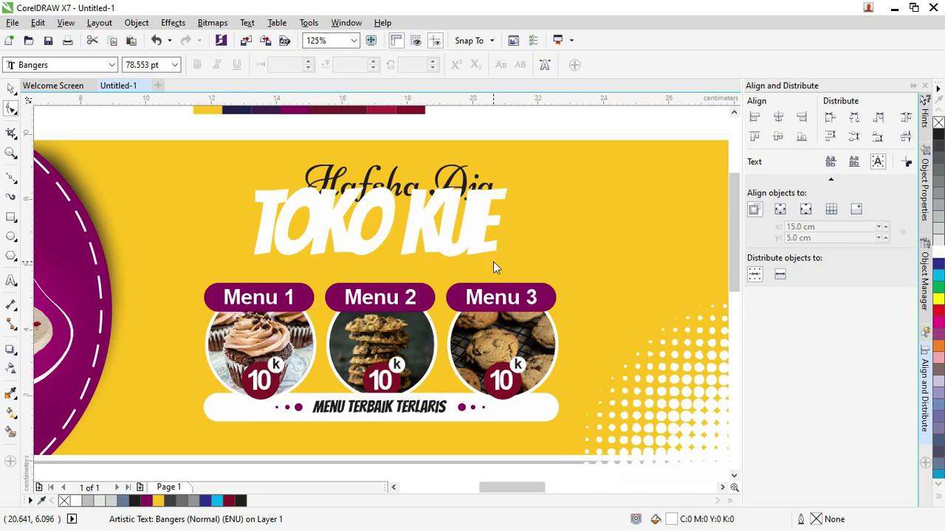
{"action": "left_click", "coordinate": [11, 89]}
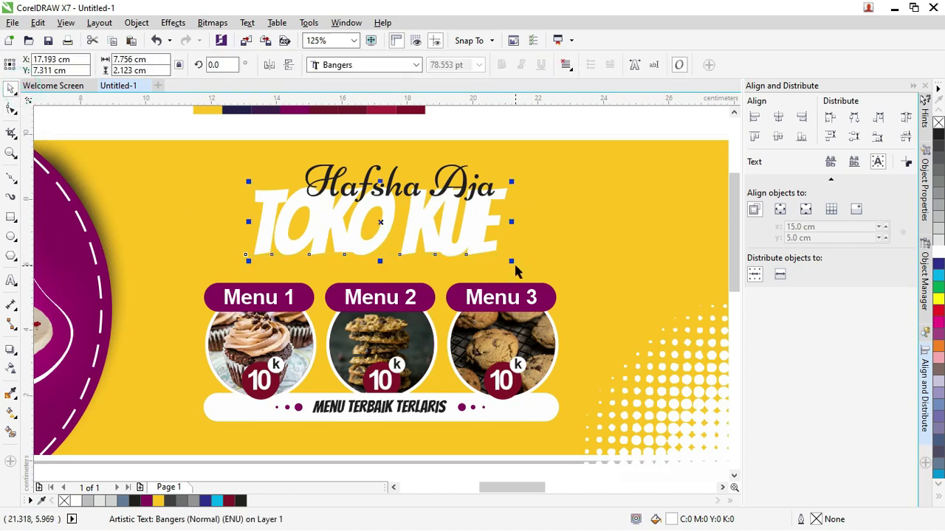
- Enlarge the "Toko Kue" title to about 90.3 pt and break it apart into separate letters
{"action": "mouse_move", "coordinate": [514, 260]}
{"action": "left_mouse_down"}
{"action": "mouse_move", "coordinate": [550, 276]}
{"action": "mouse_move", "coordinate": [508, 246]}
{"action": "left_mouse_up"}
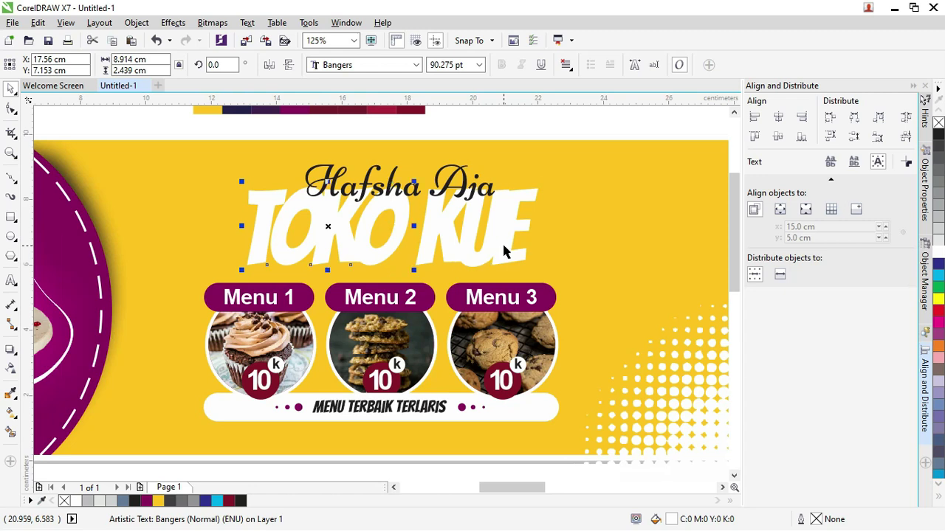
{"action": "left_click", "coordinate": [502, 248]}
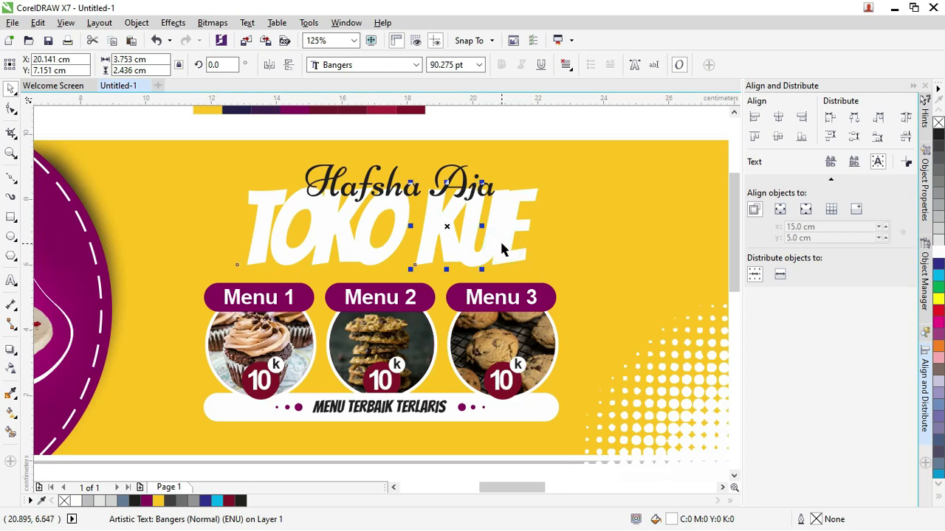
{"action": "left_click_drag", "start_coordinate": [454, 218], "coordinate": [433, 219]}
{"action": "key", "text": "ctrl+z"}
{"action": "left_click", "coordinate": [493, 136]}
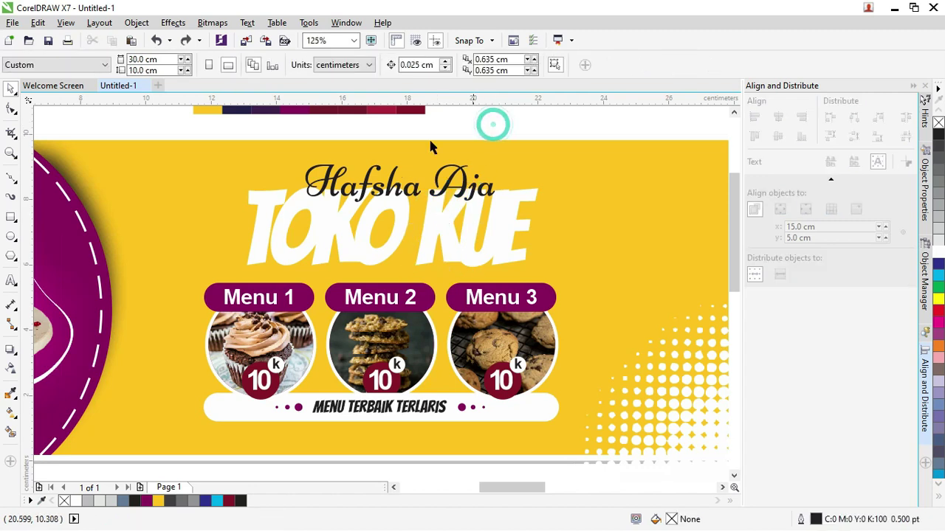
- Apply a glow preset drop shadow to the seven letters of "Toko Kue", leaving out the "Hafsha Aja" text
{"action": "left_click_drag", "start_coordinate": [207, 127], "coordinate": [569, 271]}
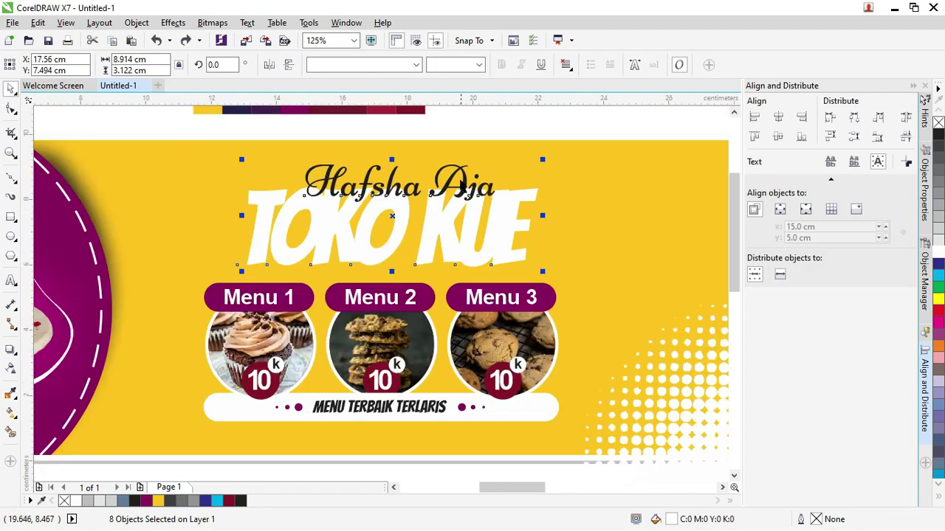
{"action": "left_click", "coordinate": [459, 173], "text": "shift"}
{"action": "left_click_drag", "start_coordinate": [512, 205], "coordinate": [453, 221]}
{"action": "left_click_drag", "start_coordinate": [460, 265], "coordinate": [460, 266]}
{"action": "key", "text": "ctrl+z"}
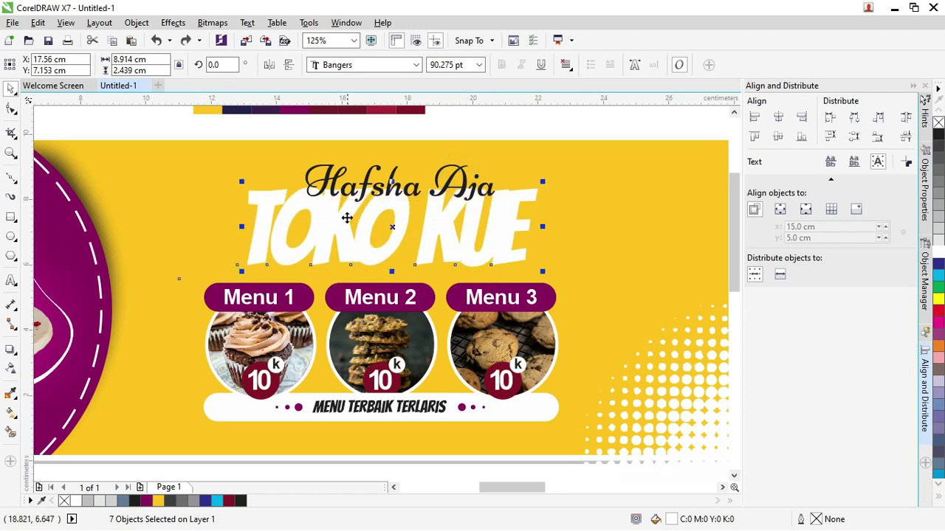
{"action": "left_click", "coordinate": [11, 350]}
{"action": "left_click", "coordinate": [41, 348]}
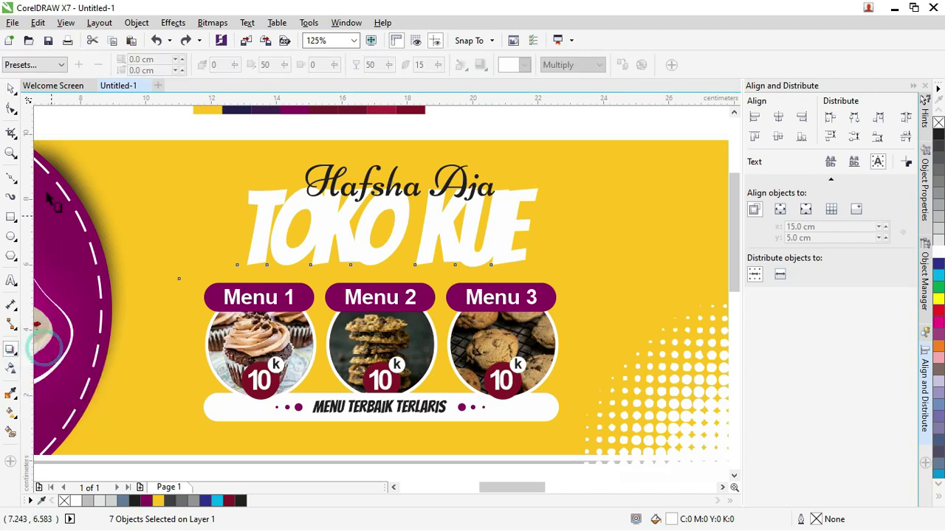
{"action": "left_click", "coordinate": [35, 65]}
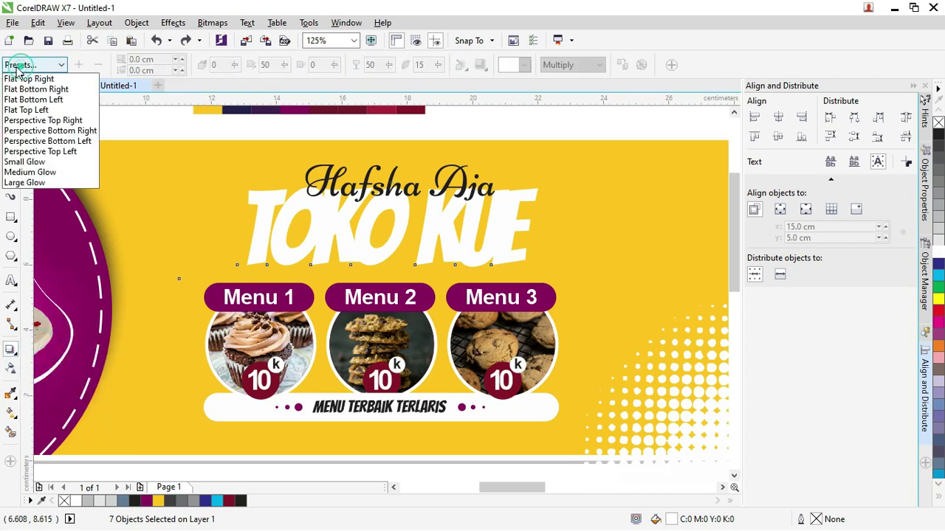
{"action": "left_click", "coordinate": [46, 166]}
{"action": "scroll", "coordinate": [378, 194], "scroll_direction": "up", "scroll_amount": 2}
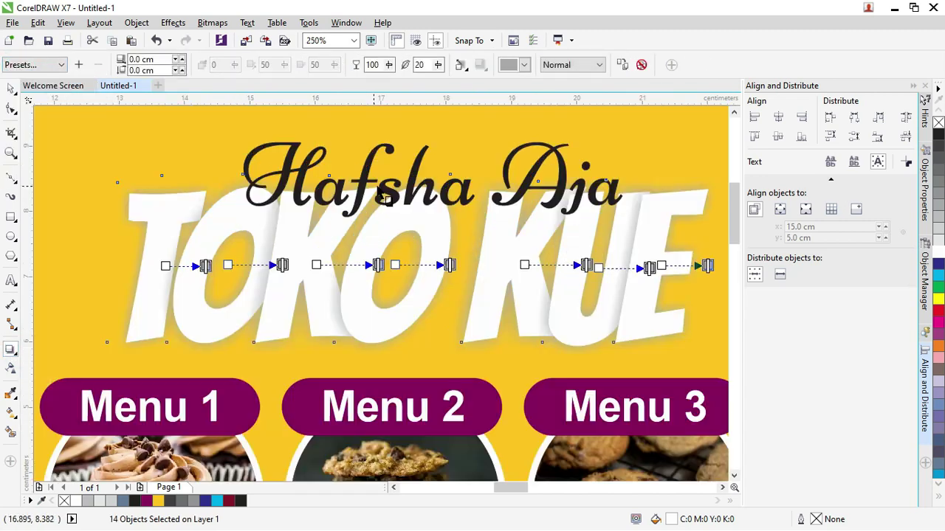
- Set the drop shadow color of the "Toko Kue" letters to black with the Multiply merge mode
{"action": "left_click", "coordinate": [524, 65]}
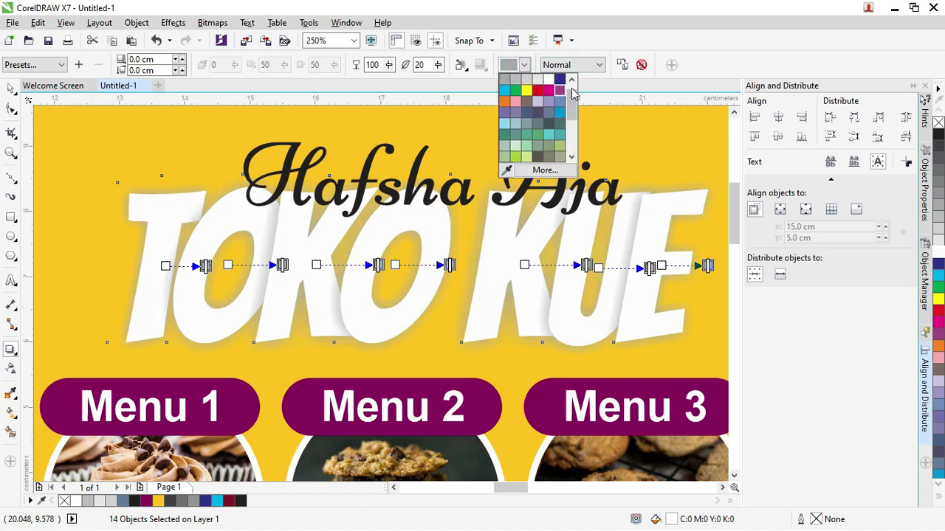
{"action": "left_click", "coordinate": [505, 79]}
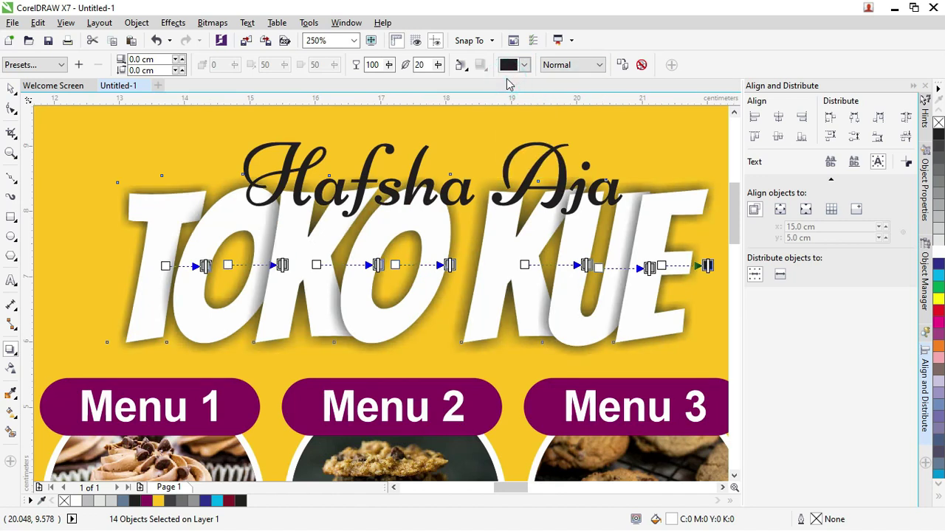
{"action": "left_click", "coordinate": [574, 66]}
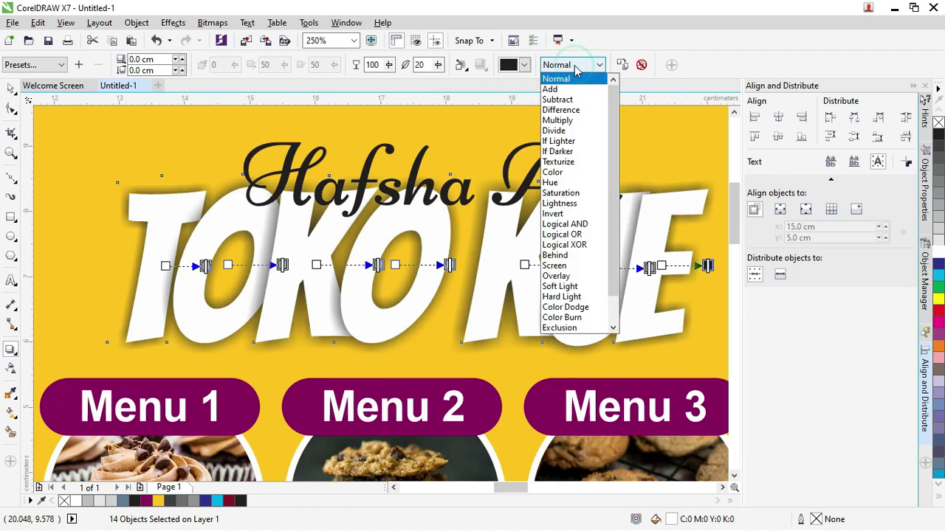
{"action": "left_click", "coordinate": [575, 121]}
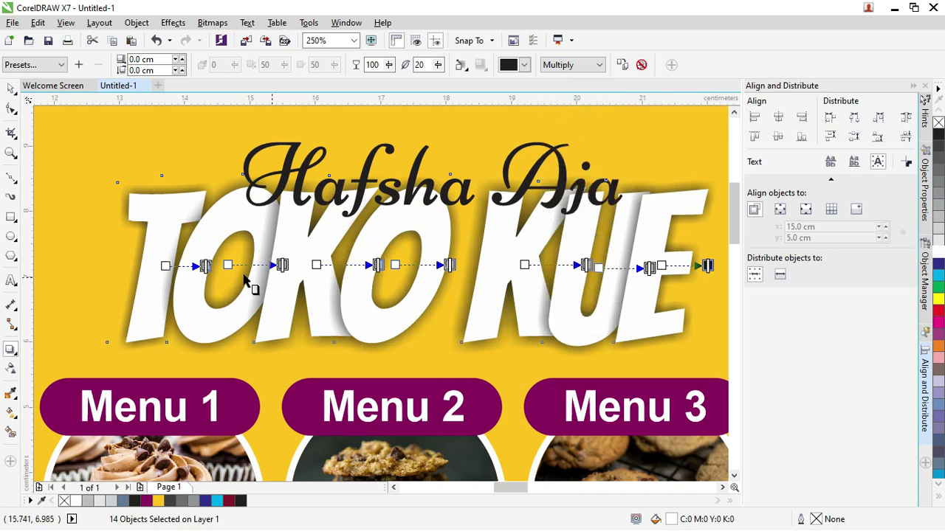
- Try lowering the drop shadow opacity to about 79 using the last letter of the title
{"action": "left_click", "coordinate": [707, 264]}
{"action": "left_click_drag", "start_coordinate": [699, 265], "coordinate": [695, 266]}
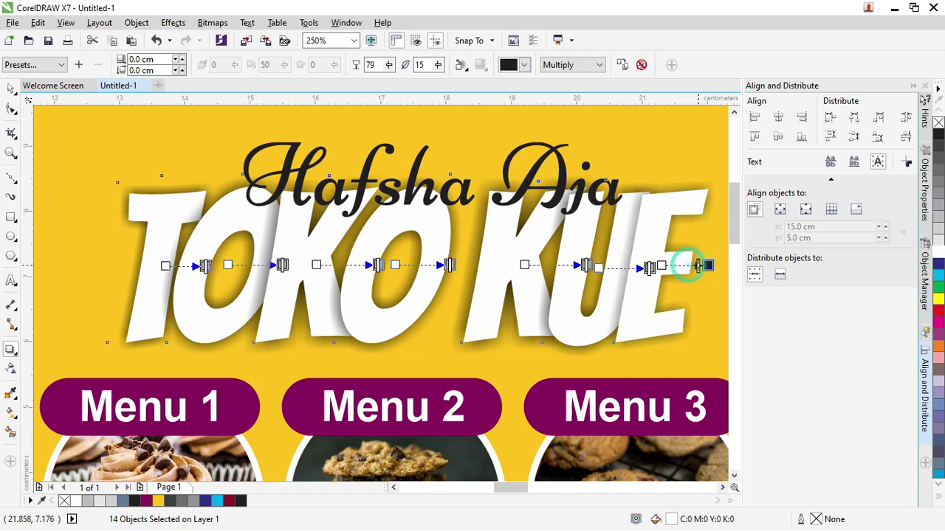
{"action": "left_click", "coordinate": [696, 265]}
{"action": "left_click_drag", "start_coordinate": [696, 266], "coordinate": [707, 264]}
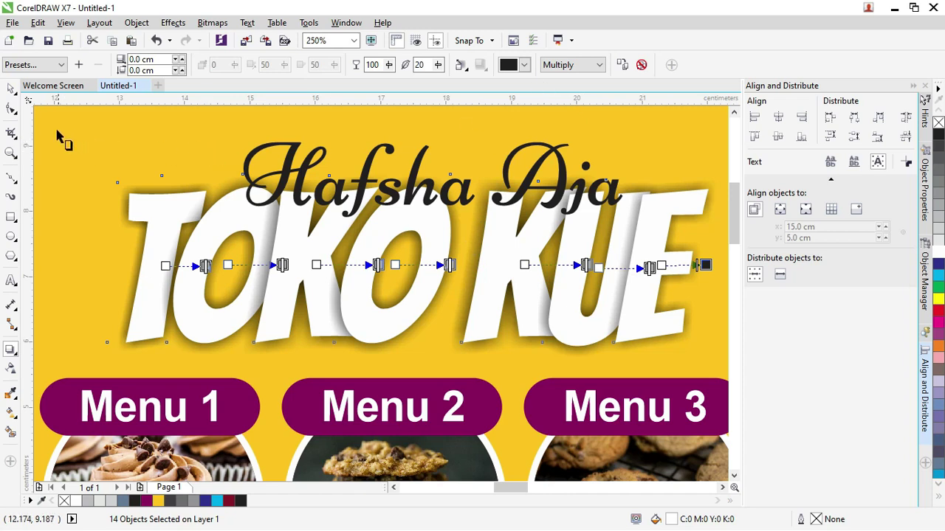
- Enlarge "Hafsha Aja" to about 40.4 pt and shift it slightly to the left above the "Toko Kue" title
{"action": "left_click", "coordinate": [11, 89]}
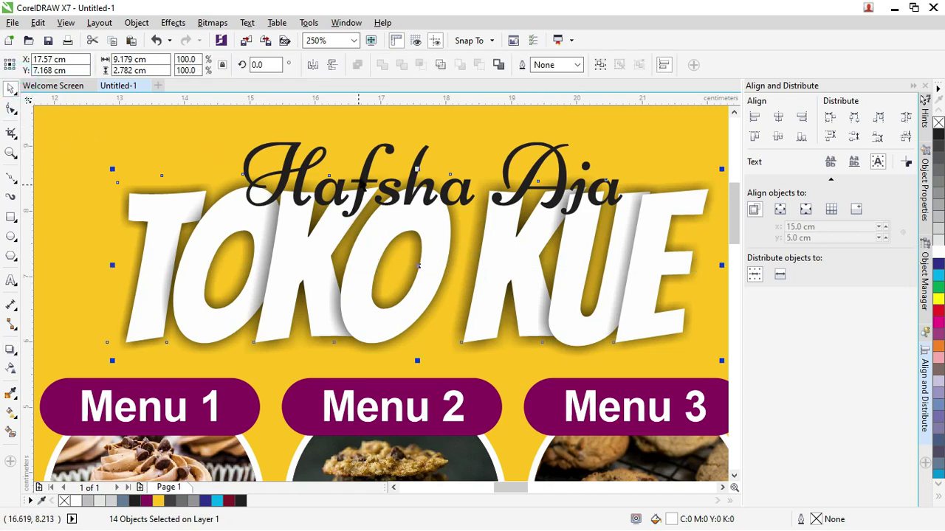
{"action": "left_click", "coordinate": [361, 177]}
{"action": "scroll", "coordinate": [583, 166], "scroll_direction": "down", "scroll_amount": 2}
{"action": "scroll", "coordinate": [555, 166], "scroll_direction": "up", "scroll_amount": 2}
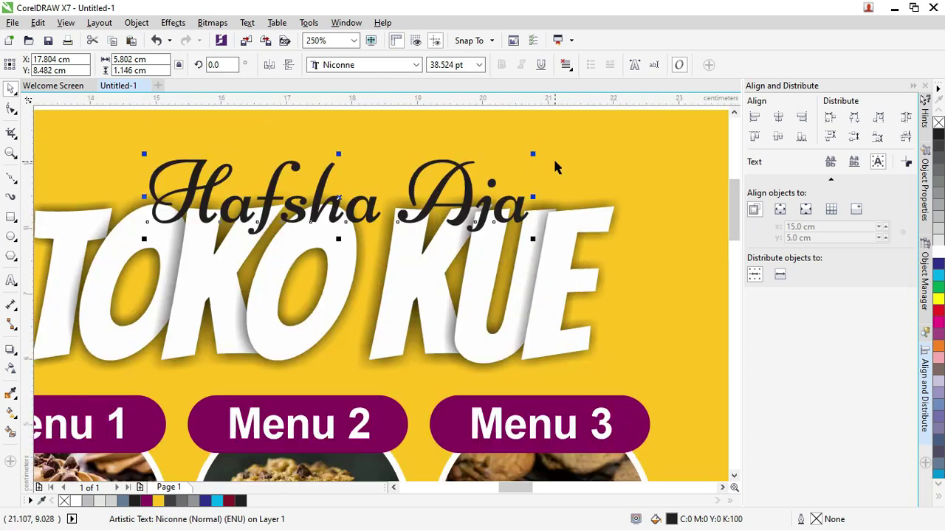
{"action": "left_click_drag", "start_coordinate": [534, 157], "coordinate": [534, 152]}
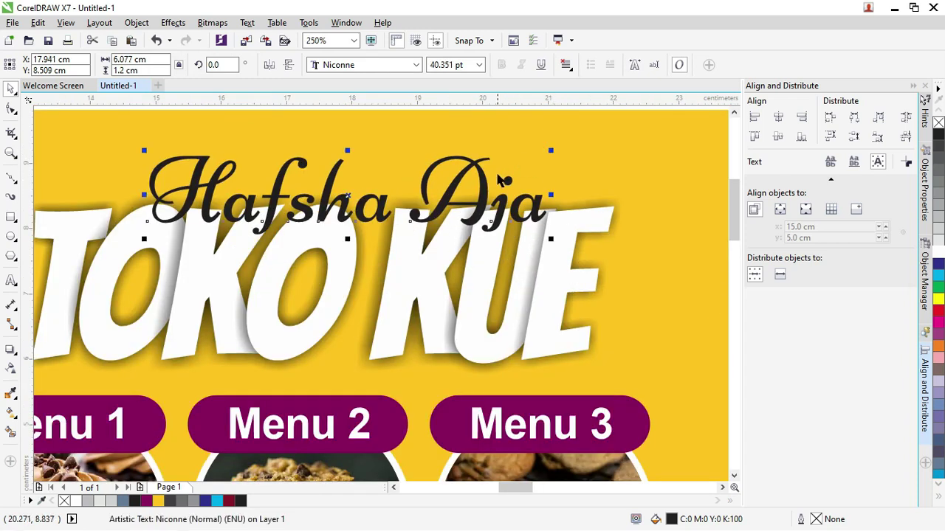
{"action": "left_click_drag", "start_coordinate": [481, 173], "coordinate": [468, 174]}
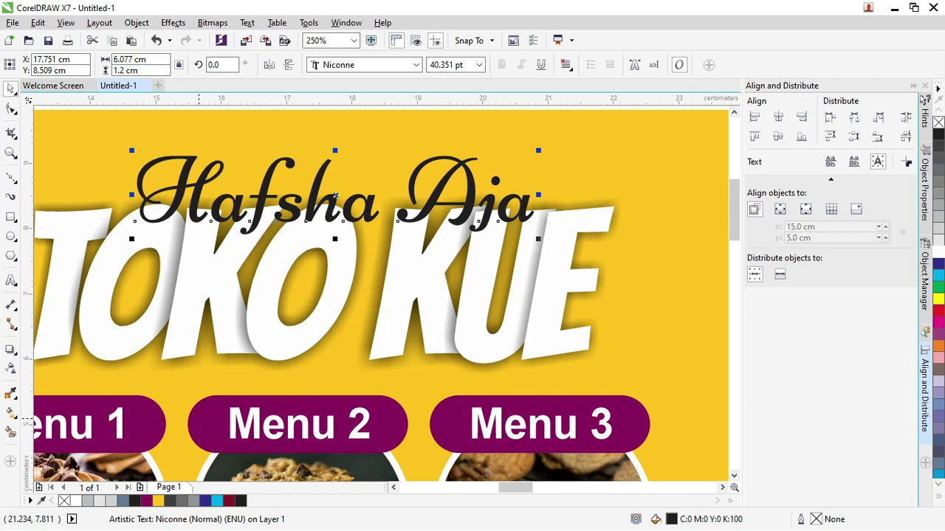
- Color the "Hafsha Aja" text purple (#88005F)
{"action": "left_click", "coordinate": [230, 501]}
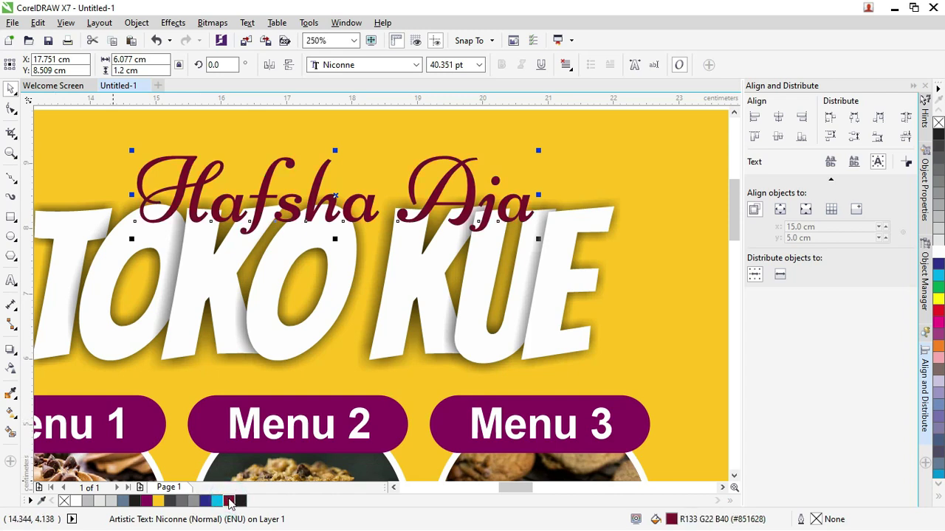
{"action": "left_click", "coordinate": [148, 502]}
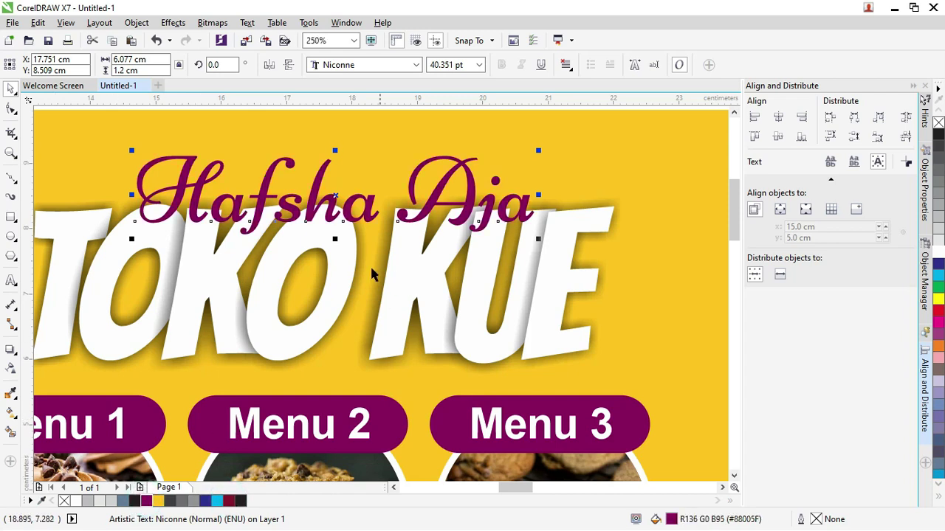
{"action": "scroll", "coordinate": [336, 191], "scroll_direction": "down", "scroll_amount": 1}
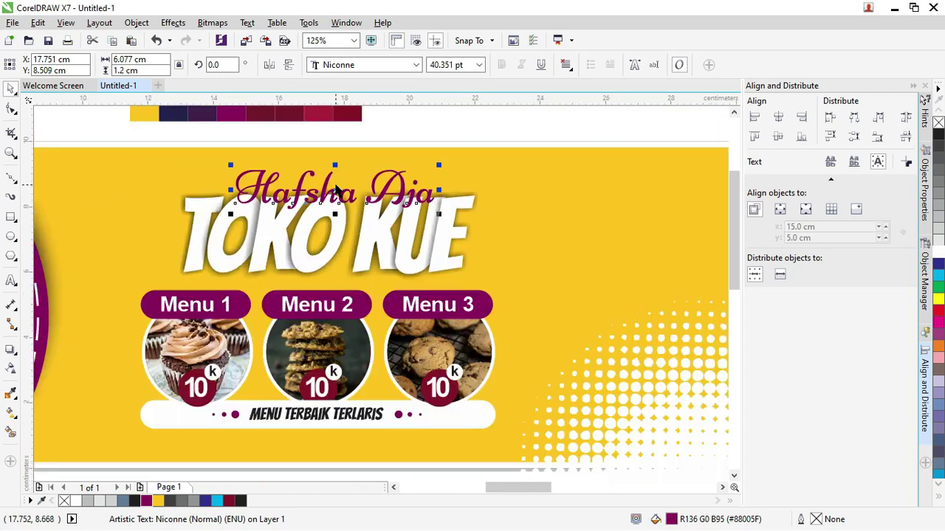
- Place a copy of the whole "Hafsha Aja" and "Toko Kue" title outside the page, above the banner's right end
{"action": "left_click", "coordinate": [429, 129]}
{"action": "left_click", "coordinate": [328, 192]}
{"action": "scroll", "coordinate": [326, 191], "scroll_direction": "down", "scroll_amount": 1}
{"action": "left_click_drag", "start_coordinate": [436, 142], "coordinate": [243, 236]}
{"action": "left_click_drag", "start_coordinate": [326, 218], "coordinate": [517, 134]}
{"action": "scroll", "coordinate": [477, 145], "scroll_direction": "down", "scroll_amount": 1}
{"action": "left_click", "coordinate": [567, 160]}
- Break the "Hafsha Aja" text on the banner apart into words and further into separate letters
{"action": "key", "text": "z"}
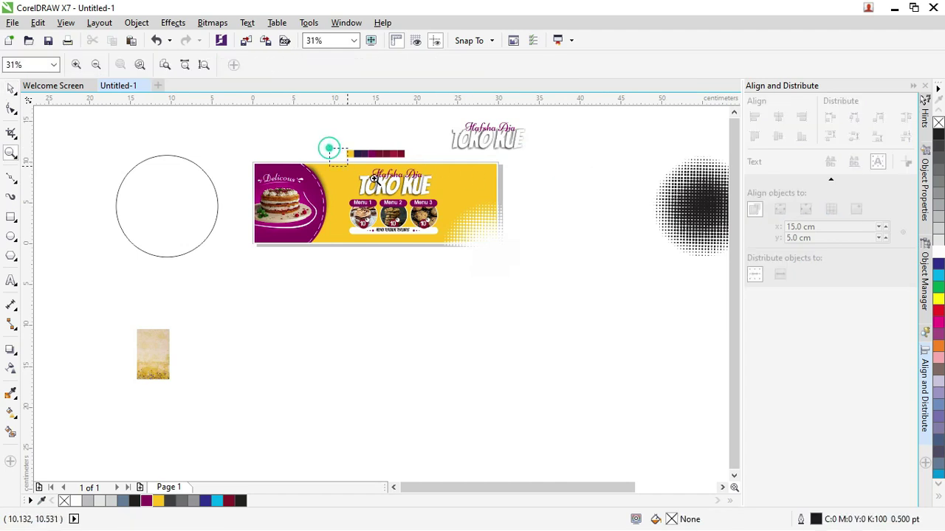
{"action": "left_click_drag", "start_coordinate": [327, 147], "coordinate": [483, 217]}
{"action": "left_click", "coordinate": [11, 87]}
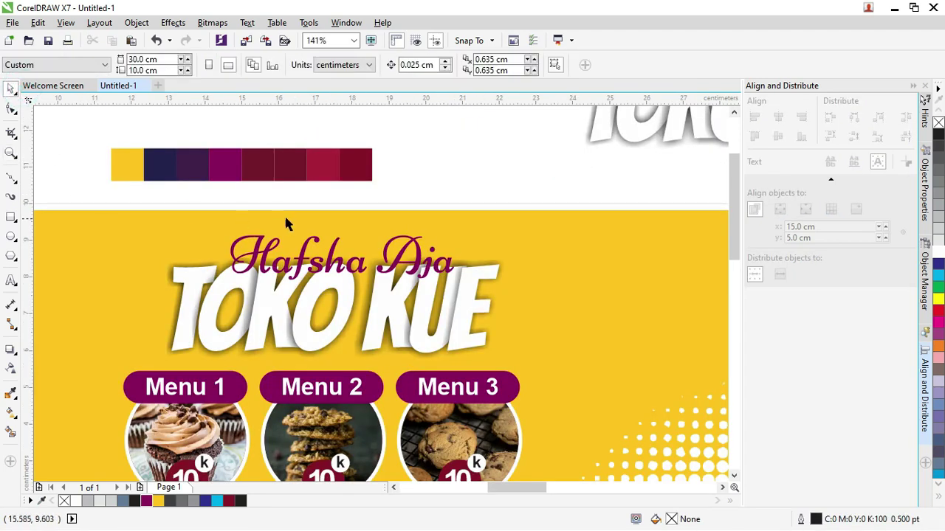
{"action": "left_click", "coordinate": [290, 225]}
{"action": "scroll", "coordinate": [542, 140], "scroll_direction": "up", "scroll_amount": 1}
{"action": "left_click", "coordinate": [540, 120]}
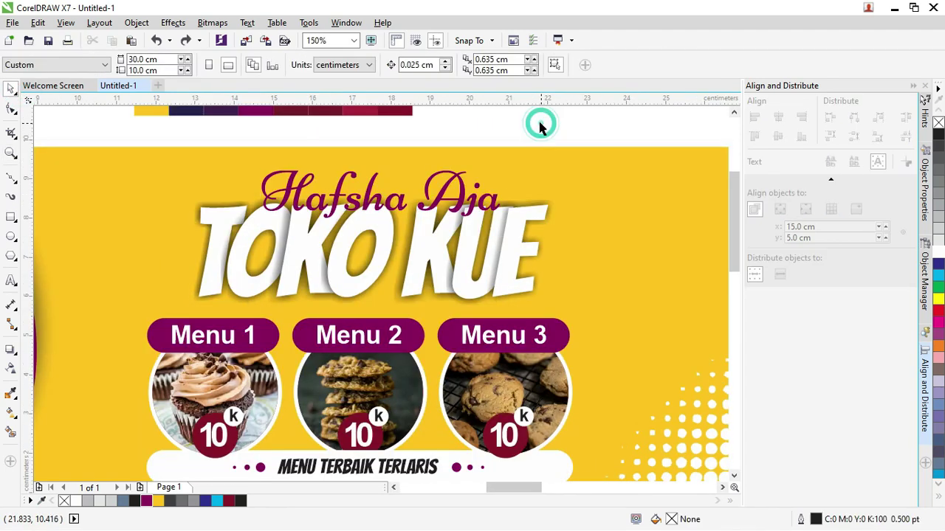
{"action": "left_click", "coordinate": [460, 184]}
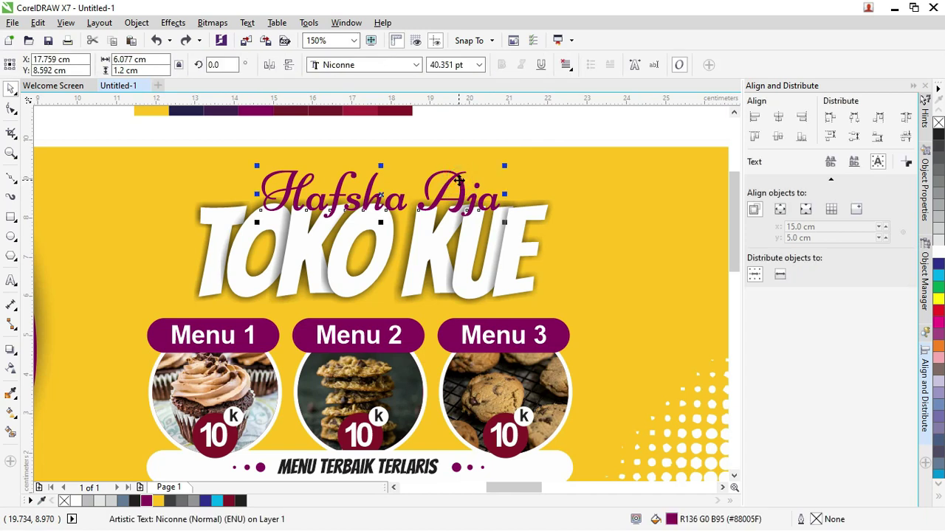
{"action": "key", "text": "ctrl+k"}
{"action": "key", "text": "ctrl+k"}
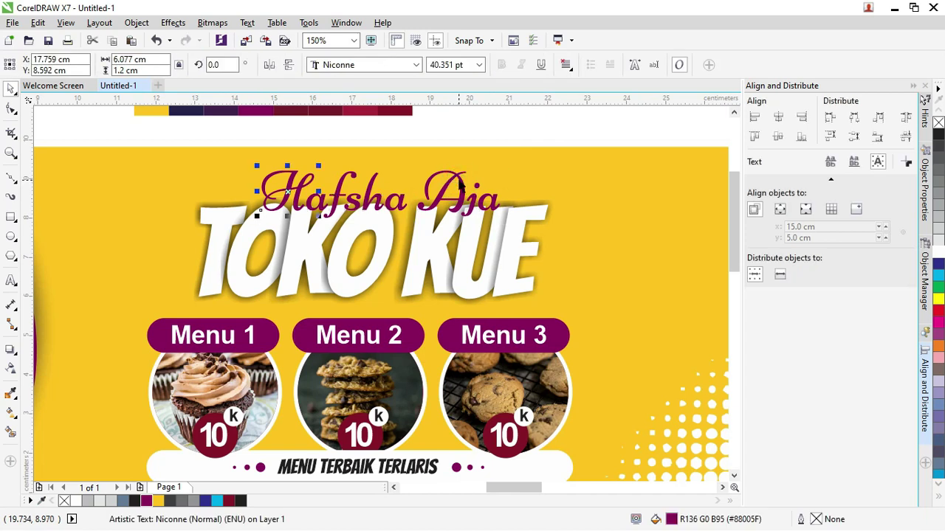
{"action": "left_click", "coordinate": [459, 181]}
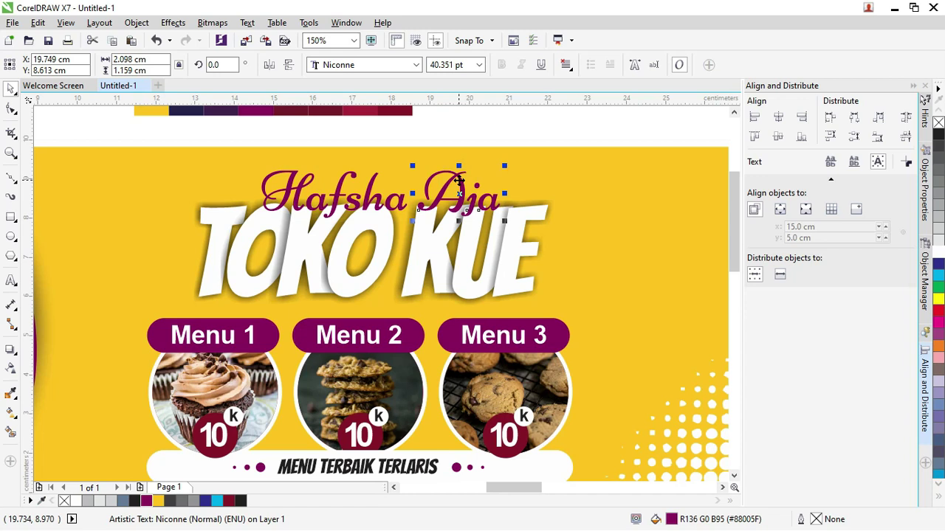
{"action": "key", "text": "ctrl+k"}
- Try moving the separated letter "H" of "Hafsha" to the left
{"action": "scroll", "coordinate": [289, 186], "scroll_direction": "up", "scroll_amount": 3}
{"action": "left_click", "coordinate": [288, 187]}
{"action": "scroll", "coordinate": [289, 187], "scroll_direction": "down", "scroll_amount": 1}
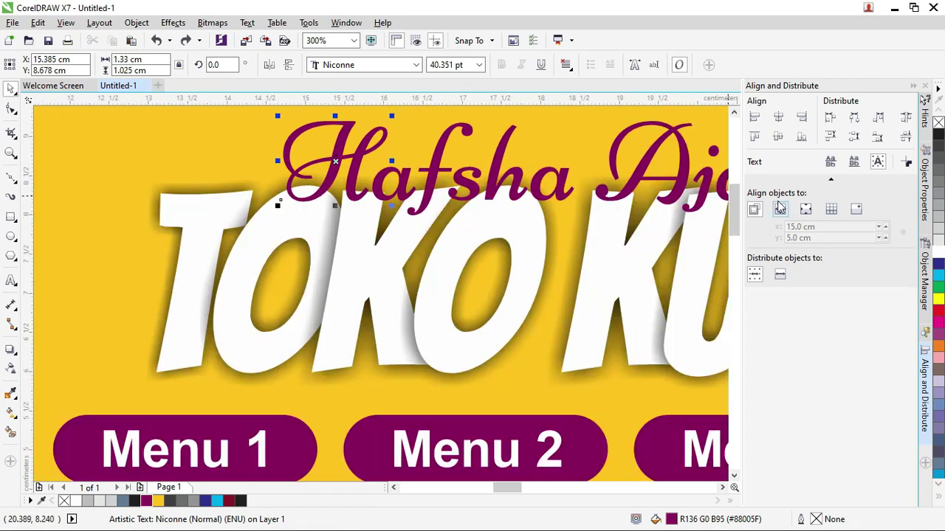
{"action": "scroll", "coordinate": [670, 213], "scroll_direction": "up", "scroll_amount": 3}
{"action": "left_click_drag", "start_coordinate": [360, 274], "coordinate": [321, 275]}
{"action": "key", "text": "ctrl+z"}
{"action": "scroll", "coordinate": [317, 273], "scroll_direction": "down", "scroll_amount": 2}
{"action": "scroll", "coordinate": [320, 281], "scroll_direction": "up", "scroll_amount": 2}
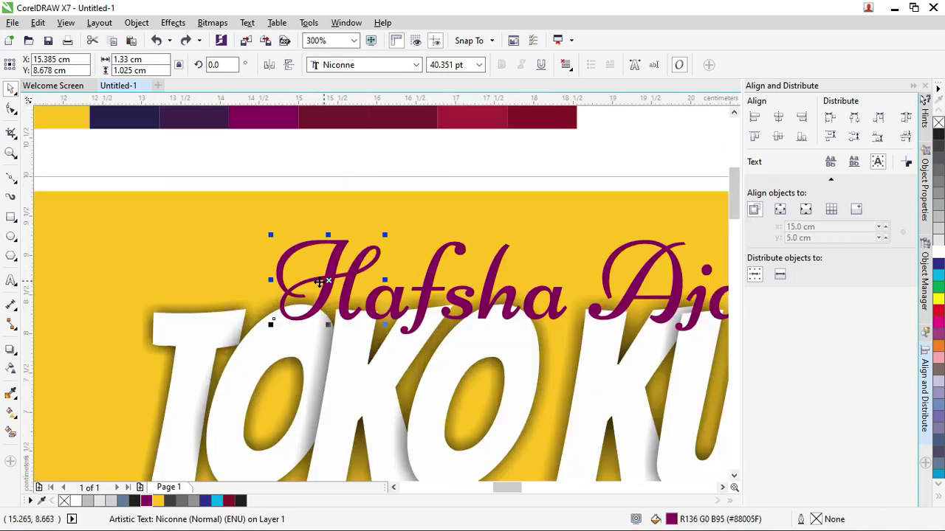
{"action": "scroll", "coordinate": [318, 282], "scroll_direction": "up", "scroll_amount": 1}
{"action": "scroll", "coordinate": [284, 260], "scroll_direction": "down", "scroll_amount": 1}
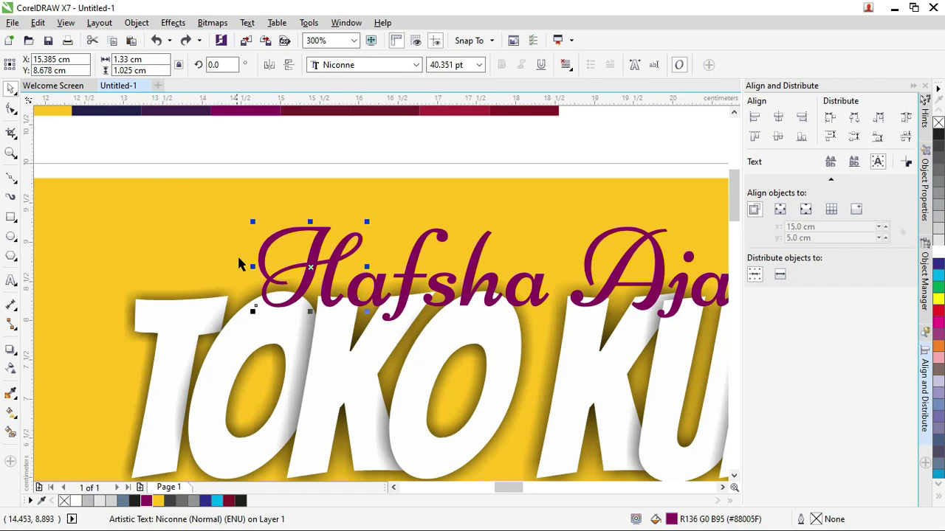
- Break the drop shadow group of the first "O" in "Toko" apart from its letter
{"action": "left_click", "coordinate": [140, 24]}
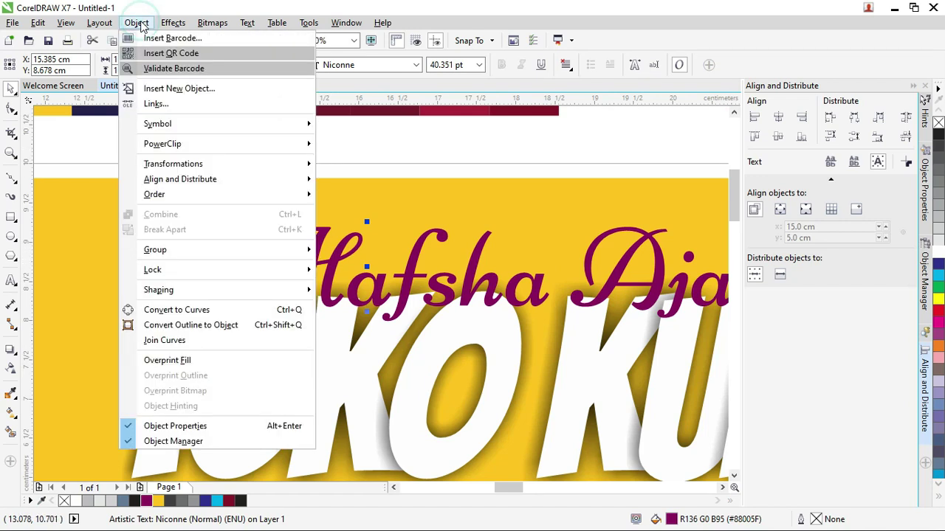
{"action": "left_click", "coordinate": [224, 316]}
{"action": "left_click", "coordinate": [221, 340]}
{"action": "left_click", "coordinate": [237, 345]}
{"action": "scroll", "coordinate": [268, 331], "scroll_direction": "up", "scroll_amount": 1}
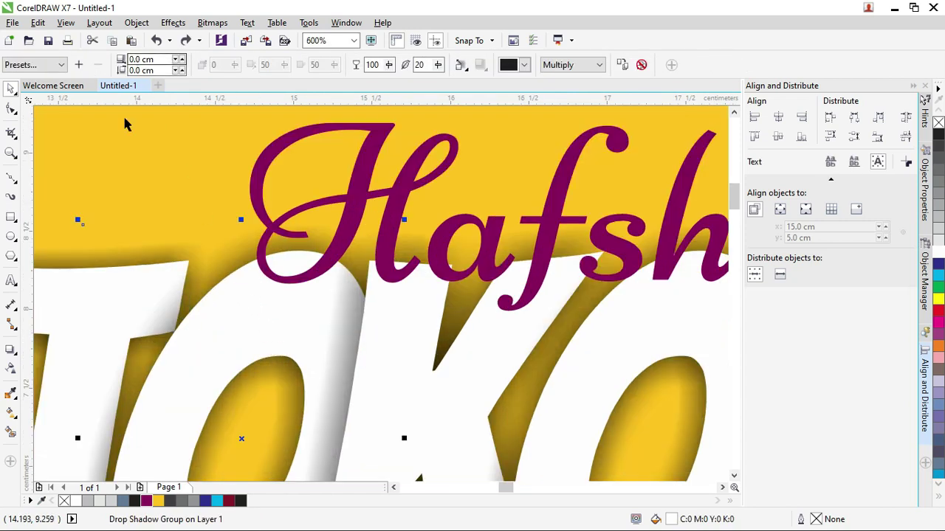
{"action": "scroll", "coordinate": [226, 296], "scroll_direction": "down", "scroll_amount": 1}
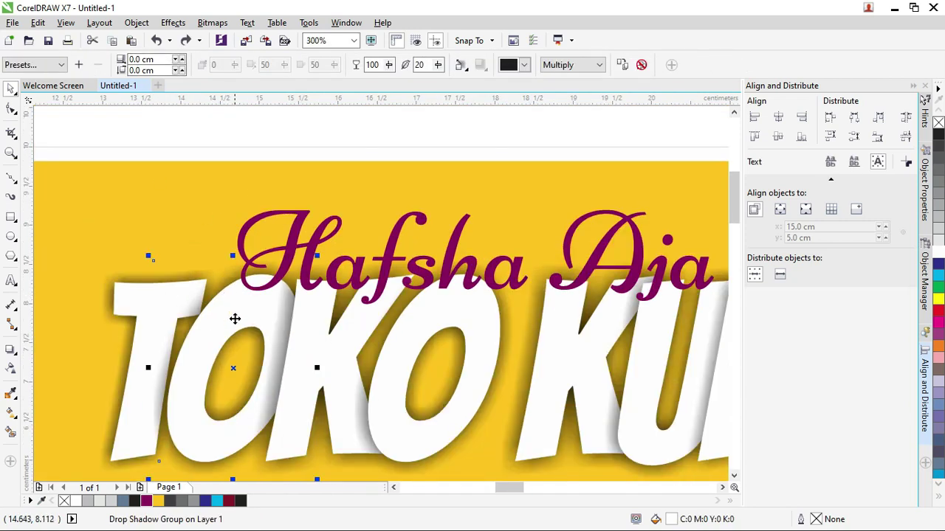
{"action": "left_click", "coordinate": [137, 23]}
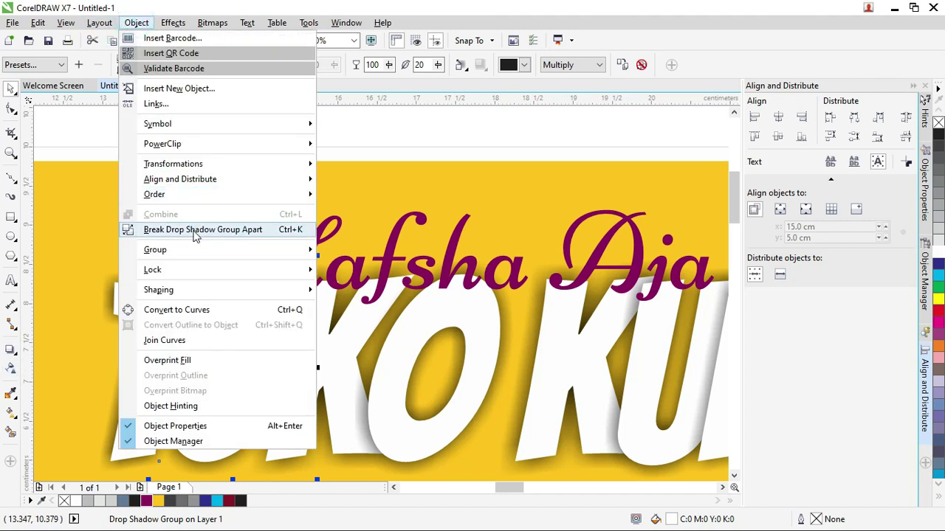
{"action": "left_click", "coordinate": [195, 231]}
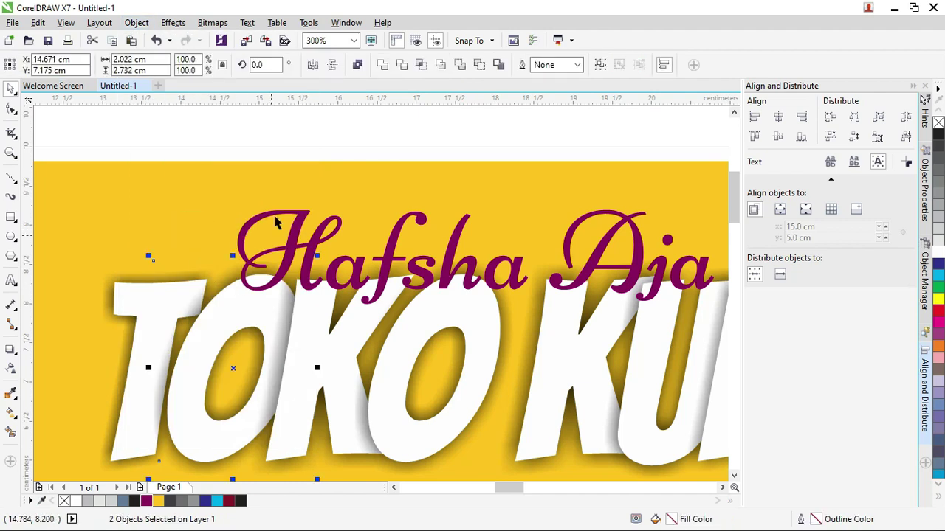
- Try moving the first "O" of "Toko" to the left without its shadow, and undo the move
{"action": "left_click", "coordinate": [258, 135]}
{"action": "left_click", "coordinate": [234, 310]}
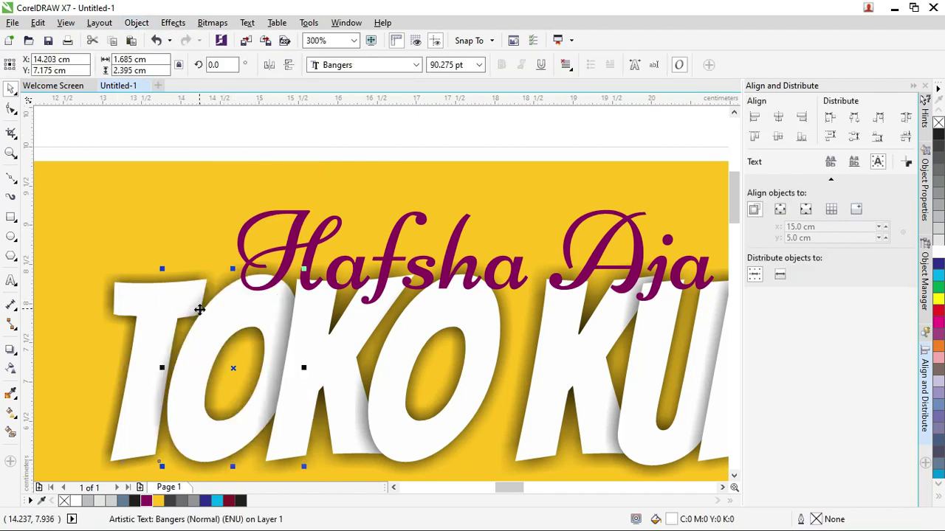
{"action": "scroll", "coordinate": [240, 316], "scroll_direction": "up", "scroll_amount": 2}
{"action": "left_click", "coordinate": [243, 300]}
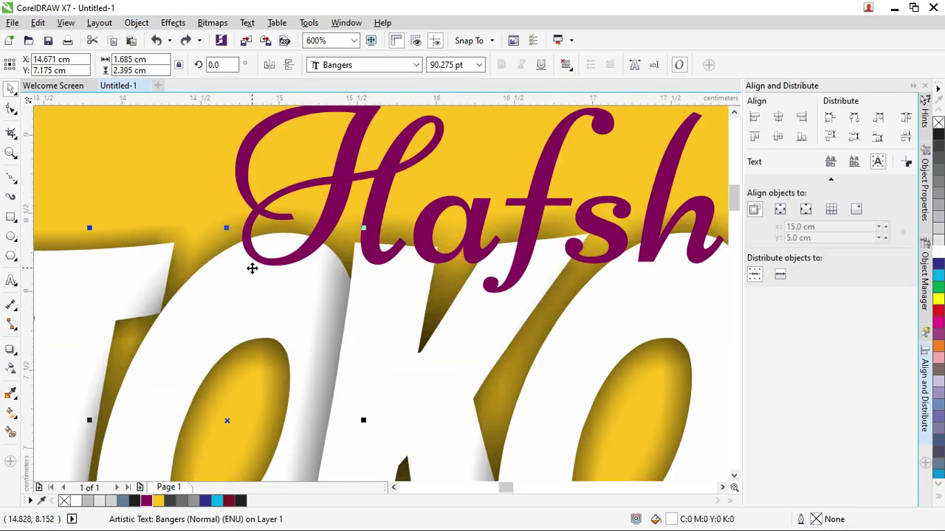
- Create a separate piece from the overlap of the letter "H" and the first "O" of "Toko" with Intersect
{"action": "scroll", "coordinate": [299, 246], "scroll_direction": "down", "scroll_amount": 2}
{"action": "left_click", "coordinate": [316, 214]}
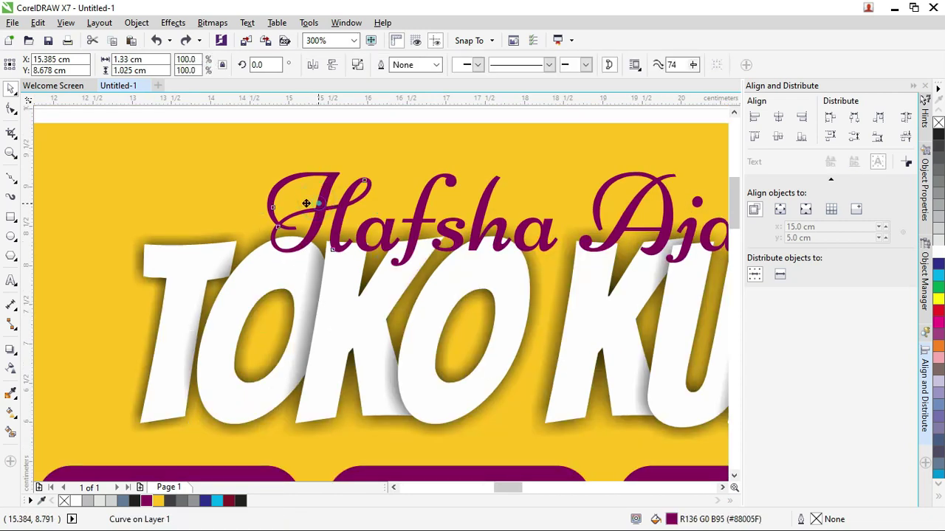
{"action": "key", "text": "Right"}
{"action": "left_click", "coordinate": [258, 289], "text": "shift"}
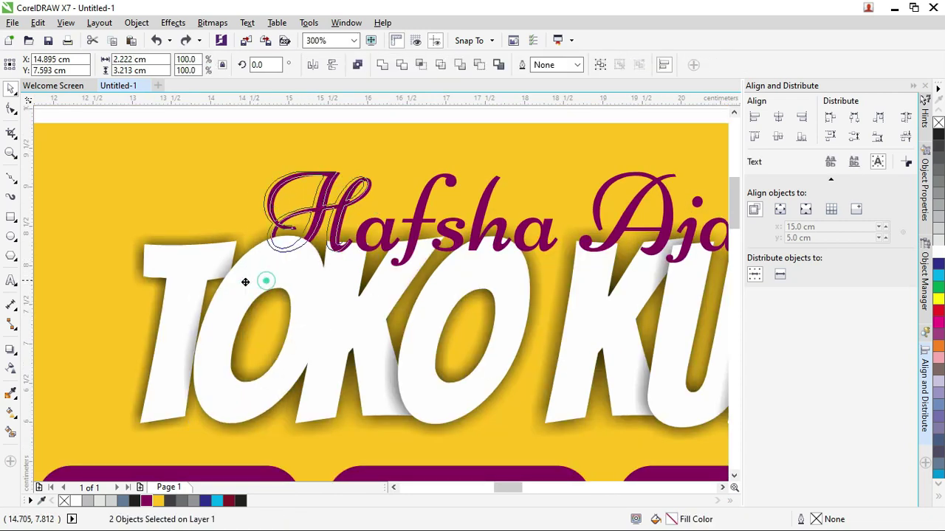
{"action": "left_click", "coordinate": [421, 66]}
{"action": "scroll", "coordinate": [305, 247], "scroll_direction": "up", "scroll_amount": 2}
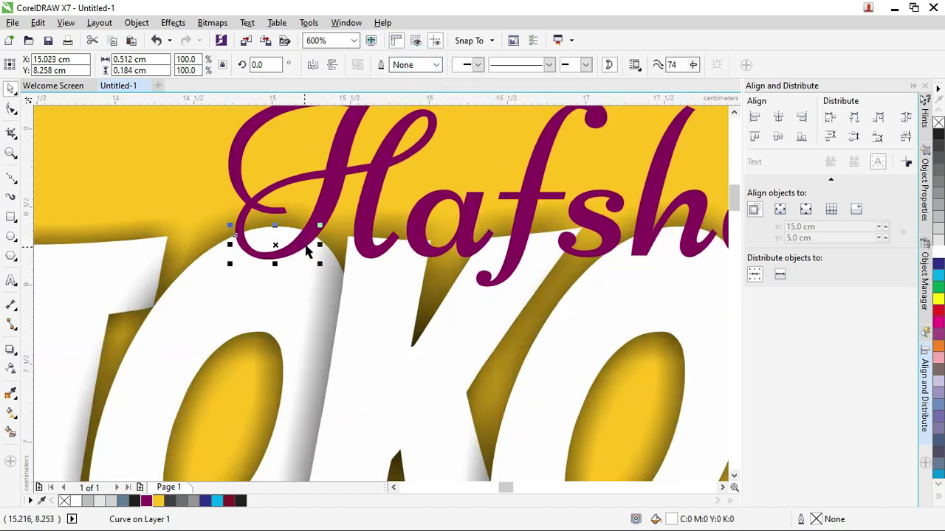
- Give the overlap piece of the "H" and the first "O" a white fill and a white outline
{"action": "scroll", "coordinate": [257, 245], "scroll_direction": "up", "scroll_amount": 1}
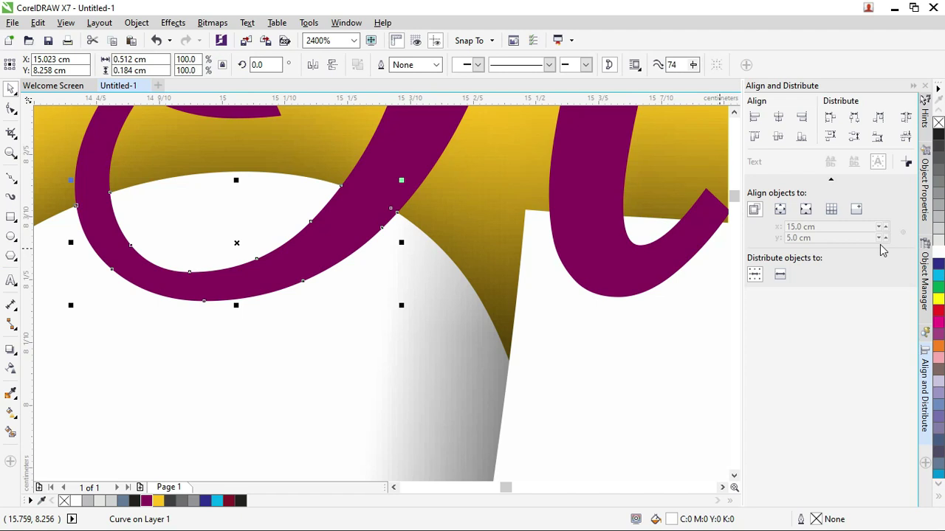
{"action": "key", "text": "shift+Page_Up"}
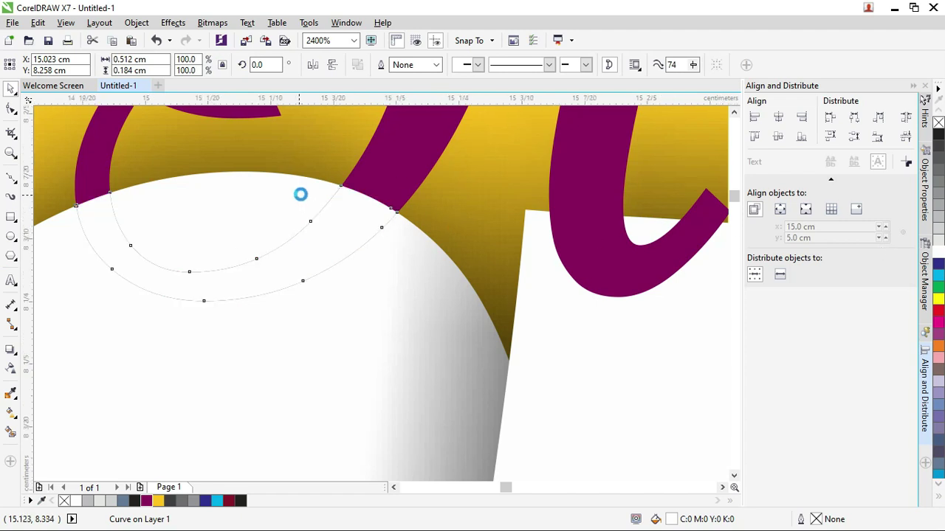
{"action": "scroll", "coordinate": [300, 194], "scroll_direction": "up", "scroll_amount": 2}
{"action": "scroll", "coordinate": [415, 194], "scroll_direction": "down", "scroll_amount": 3}
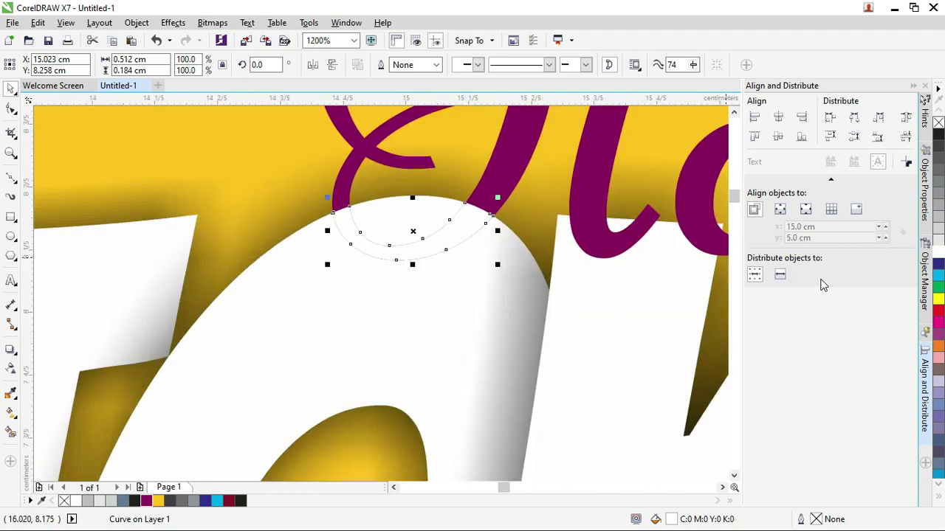
{"action": "left_click", "coordinate": [940, 253]}
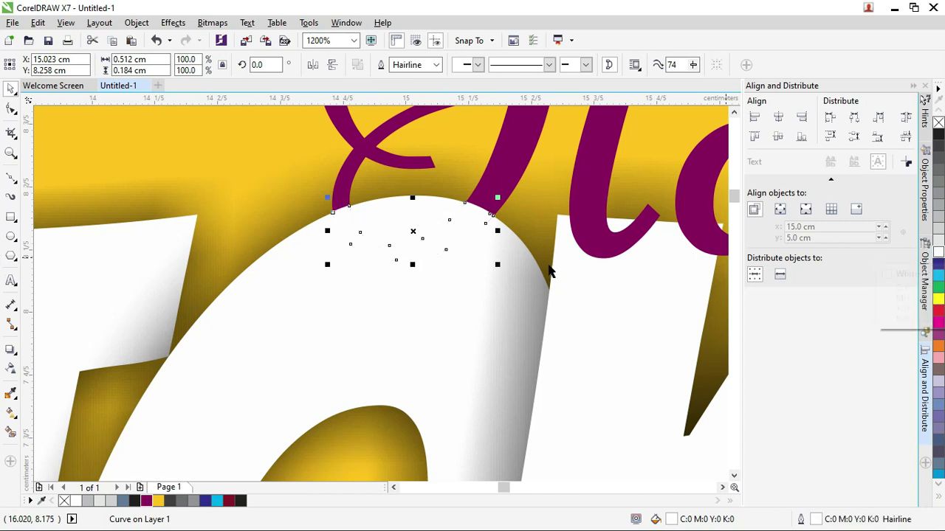
{"action": "left_click", "coordinate": [464, 276]}
{"action": "scroll", "coordinate": [465, 278], "scroll_direction": "down", "scroll_amount": 1}
{"action": "scroll", "coordinate": [465, 278], "scroll_direction": "down", "scroll_amount": 2}
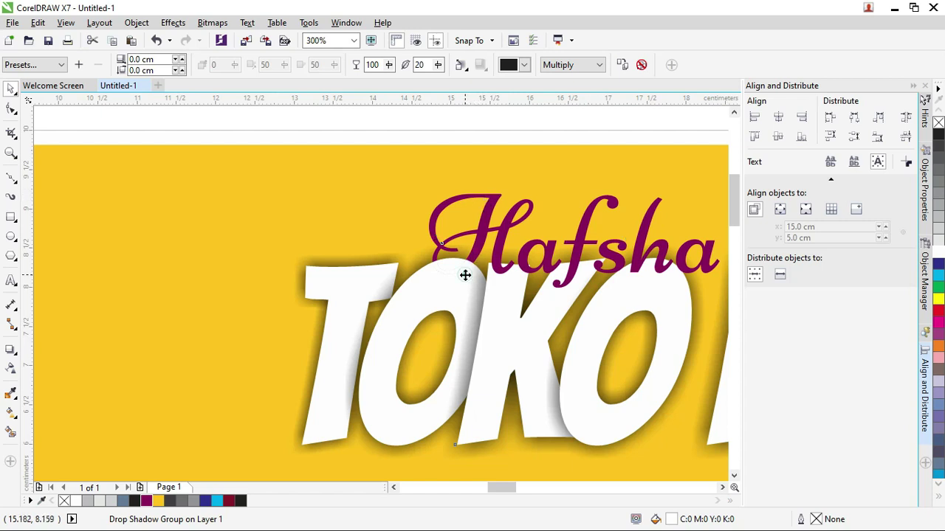
- Try moving the letter "H" of "Hafsha" slightly to the left and undo the move
{"action": "left_click", "coordinate": [471, 250]}
{"action": "left_click_drag", "start_coordinate": [464, 271], "coordinate": [453, 274]}
{"action": "key", "text": "ctrl+z"}
{"action": "key", "text": "ctrl+shift+z"}
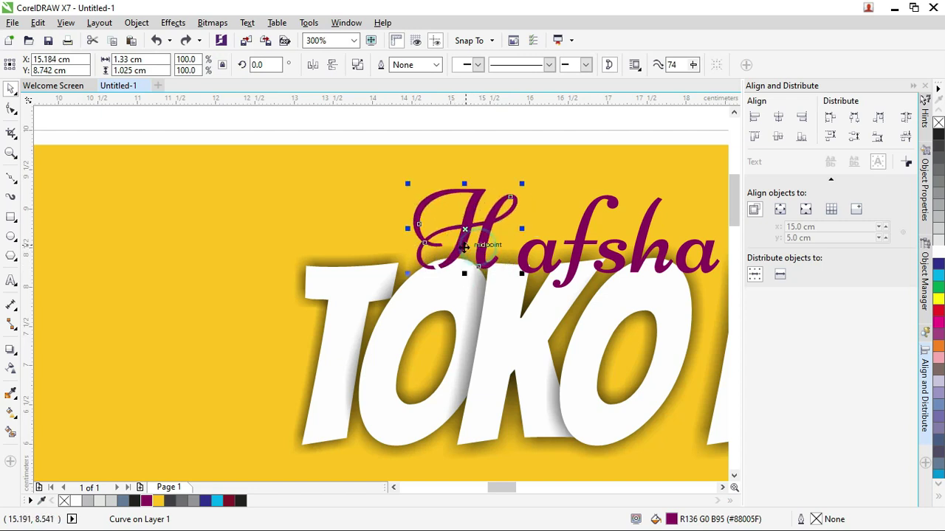
{"action": "scroll", "coordinate": [450, 254], "scroll_direction": "up", "scroll_amount": 2}
{"action": "key", "text": "ctrl+z"}
{"action": "left_click", "coordinate": [426, 285]}
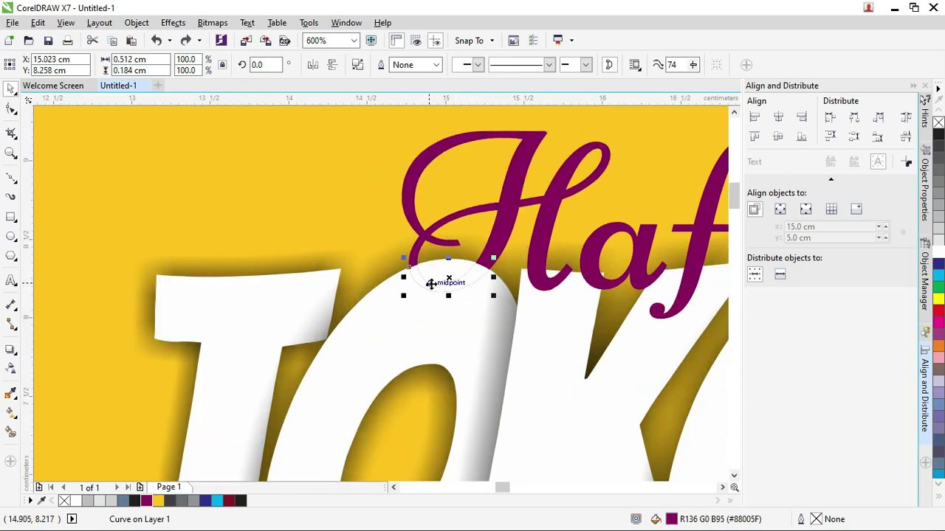
{"action": "scroll", "coordinate": [413, 270], "scroll_direction": "down", "scroll_amount": 2}
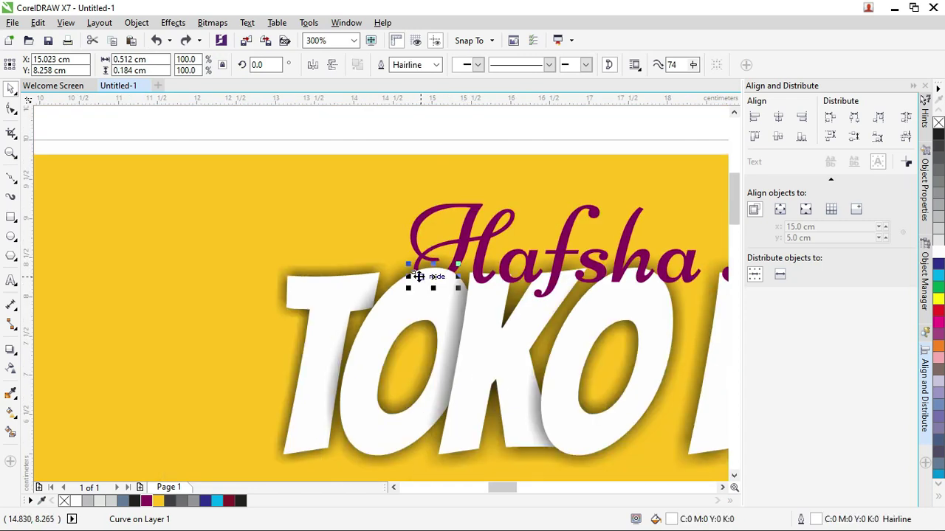
- Examine where the remaining letters of "Hafsha Aja" overlap the "Toko Kue" letters
{"action": "left_click", "coordinate": [544, 141]}
{"action": "scroll", "coordinate": [493, 209], "scroll_direction": "down", "scroll_amount": 2}
{"action": "key", "text": "z"}
{"action": "left_click_drag", "start_coordinate": [411, 185], "coordinate": [675, 322]}
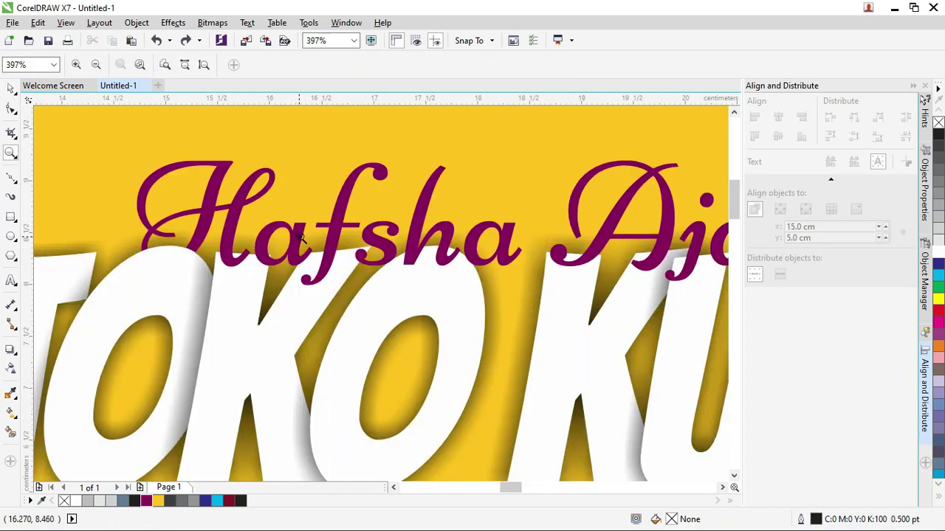
{"action": "left_click", "coordinate": [10, 89]}
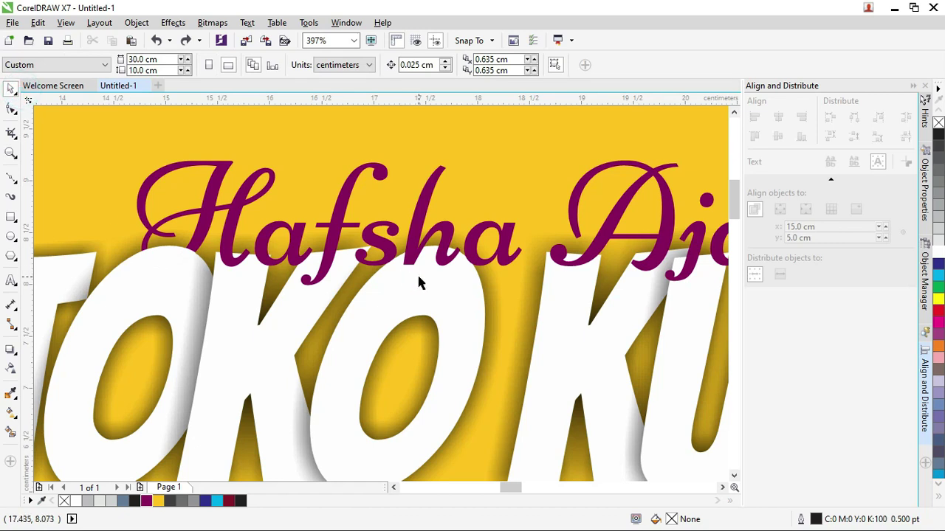
{"action": "left_click", "coordinate": [327, 269]}
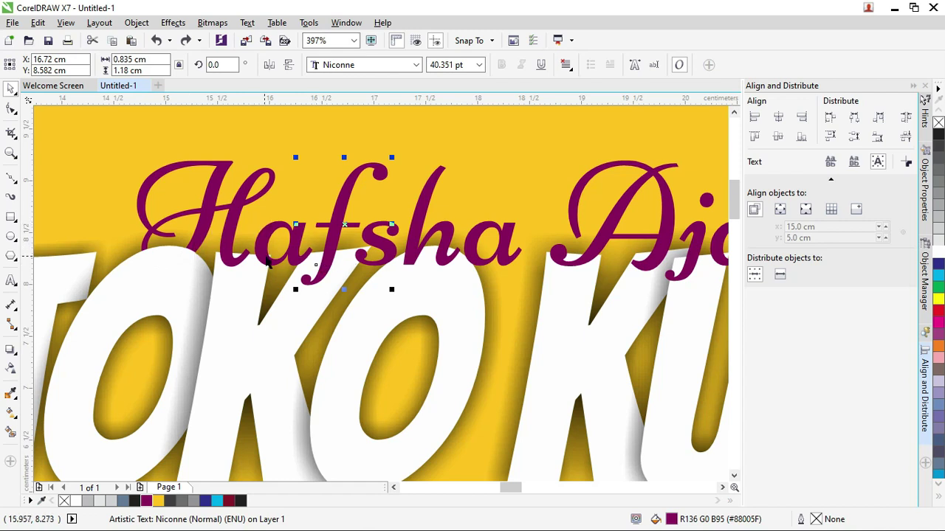
{"action": "left_click", "coordinate": [480, 257]}
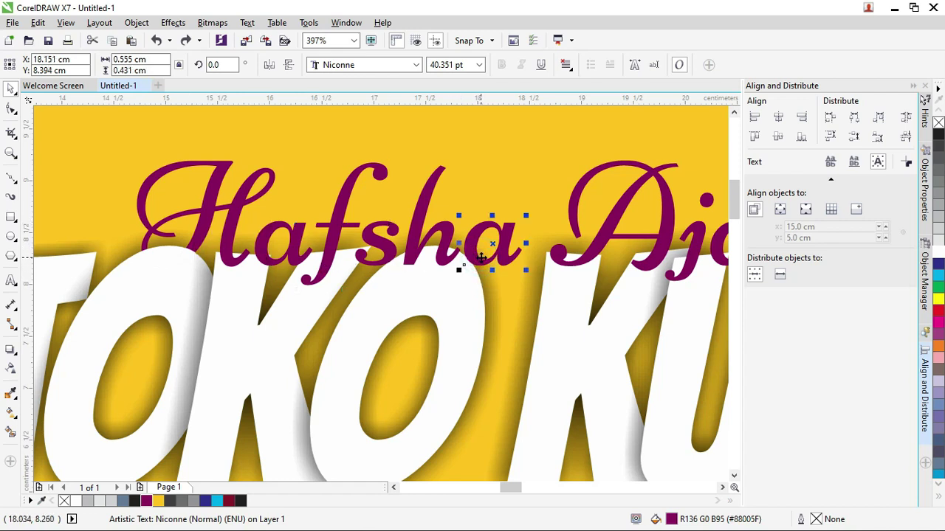
{"action": "left_click", "coordinate": [594, 255]}
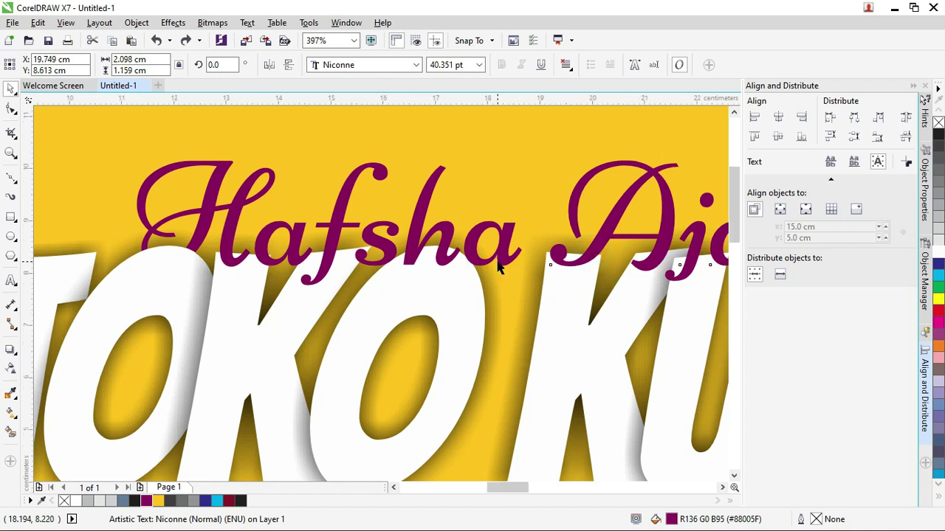
- Try moving the last "a" of "Hafsha" where it overlaps the second "O" of "Toko"
{"action": "scroll", "coordinate": [502, 270], "scroll_direction": "down", "scroll_amount": 3}
{"action": "scroll", "coordinate": [472, 262], "scroll_direction": "up", "scroll_amount": 3}
{"action": "left_click", "coordinate": [512, 267]}
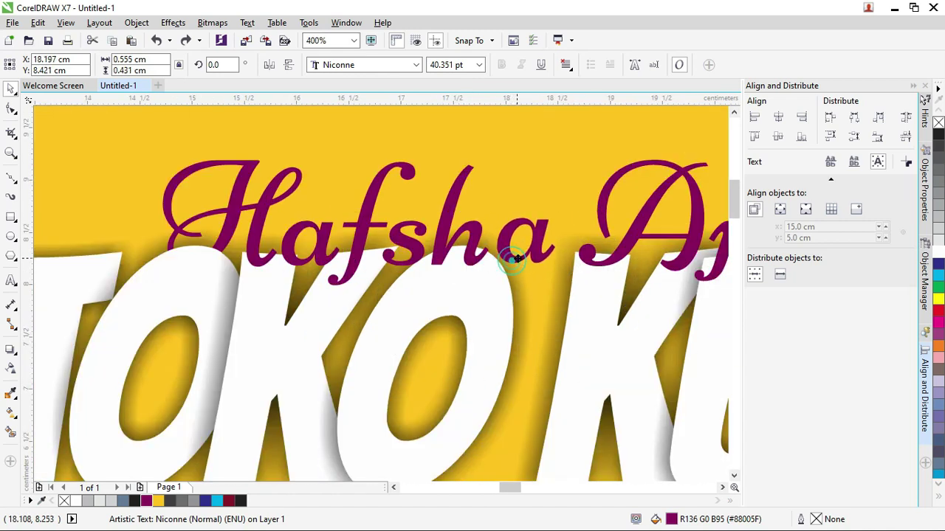
{"action": "scroll", "coordinate": [506, 275], "scroll_direction": "up", "scroll_amount": 2}
{"action": "left_click_drag", "start_coordinate": [496, 305], "coordinate": [472, 306]}
- Break the drop shadow group of the second "O" in "Toko" apart and test moving the letter alone
{"action": "left_click", "coordinate": [137, 23]}
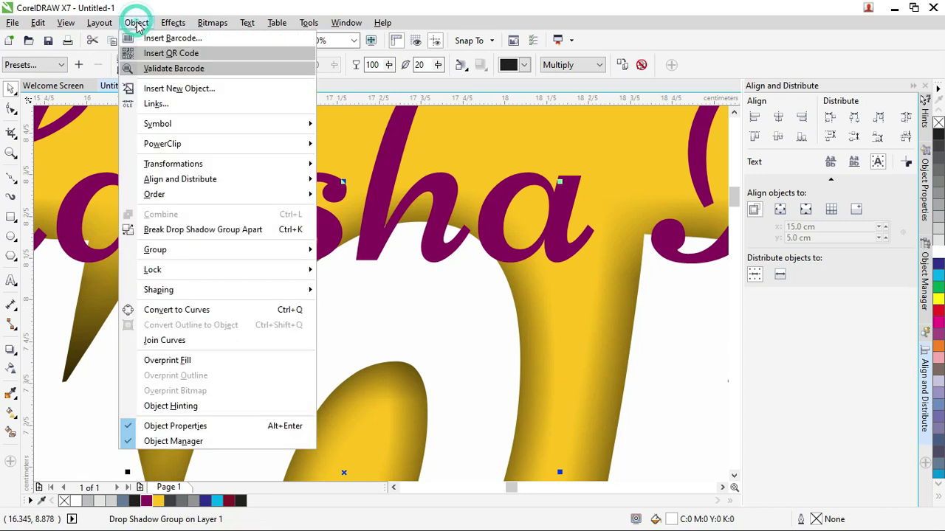
{"action": "left_click", "coordinate": [209, 227]}
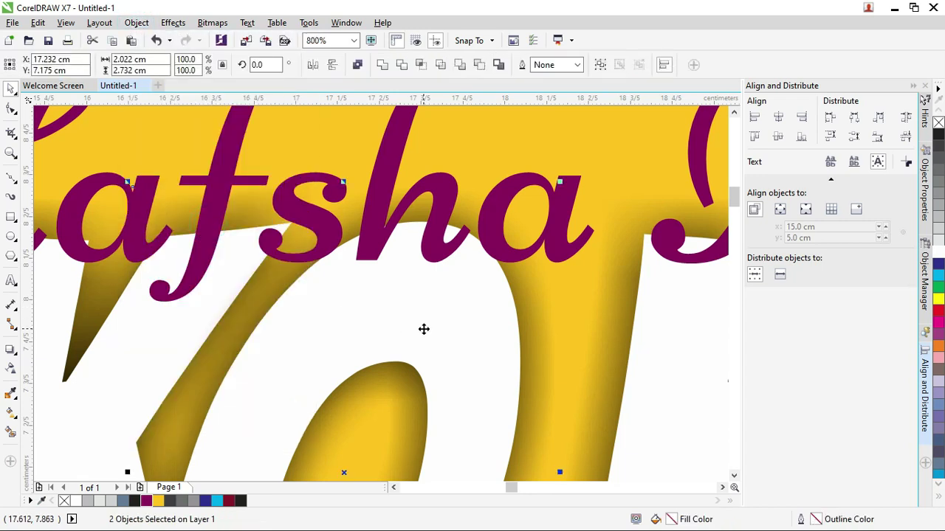
{"action": "right_click", "coordinate": [423, 329]}
{"action": "left_click", "coordinate": [496, 347]}
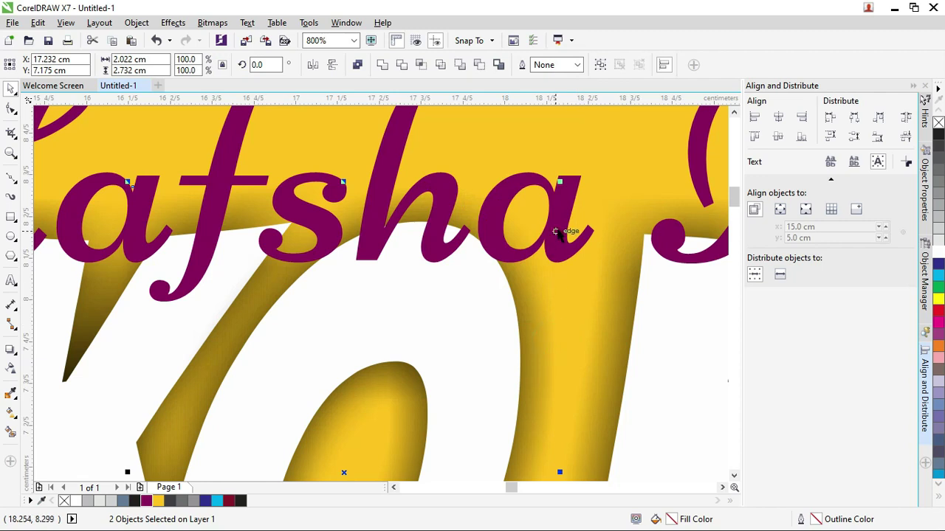
{"action": "left_click", "coordinate": [590, 199]}
{"action": "left_click", "coordinate": [437, 274]}
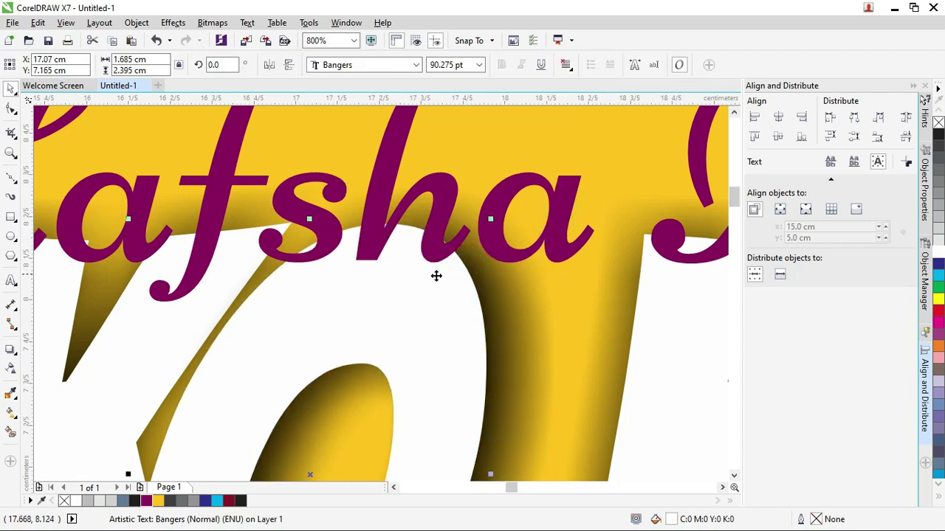
{"action": "left_click", "coordinate": [564, 195]}
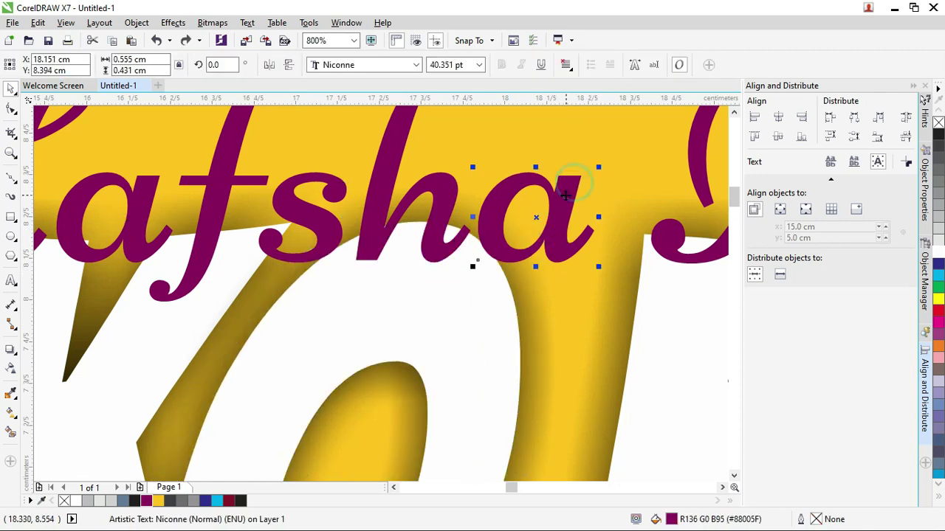
{"action": "left_click", "coordinate": [472, 365], "text": "shift"}
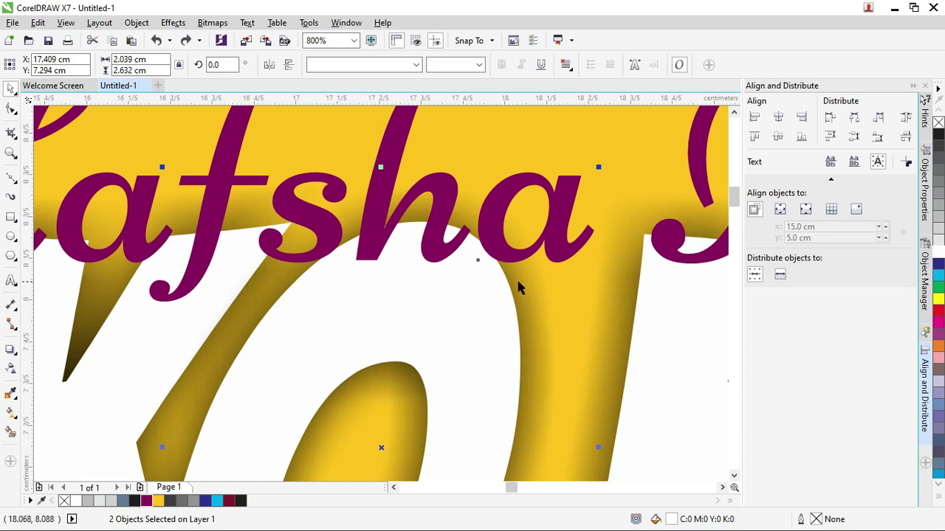
{"action": "scroll", "coordinate": [519, 288], "scroll_direction": "down", "scroll_amount": 1}
{"action": "key", "text": "Escape"}
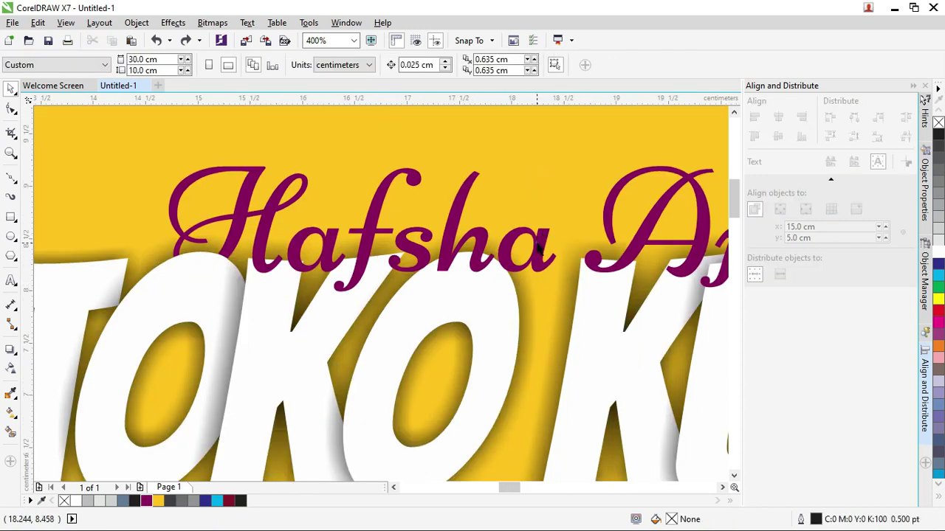
{"action": "left_click", "coordinate": [531, 243]}
{"action": "left_click", "coordinate": [426, 312], "text": "shift"}
{"action": "mouse_move", "coordinate": [426, 312]}
{"action": "left_mouse_down"}
{"action": "mouse_move", "coordinate": [404, 313]}
{"action": "mouse_move", "coordinate": [426, 312]}
{"action": "left_mouse_up"}
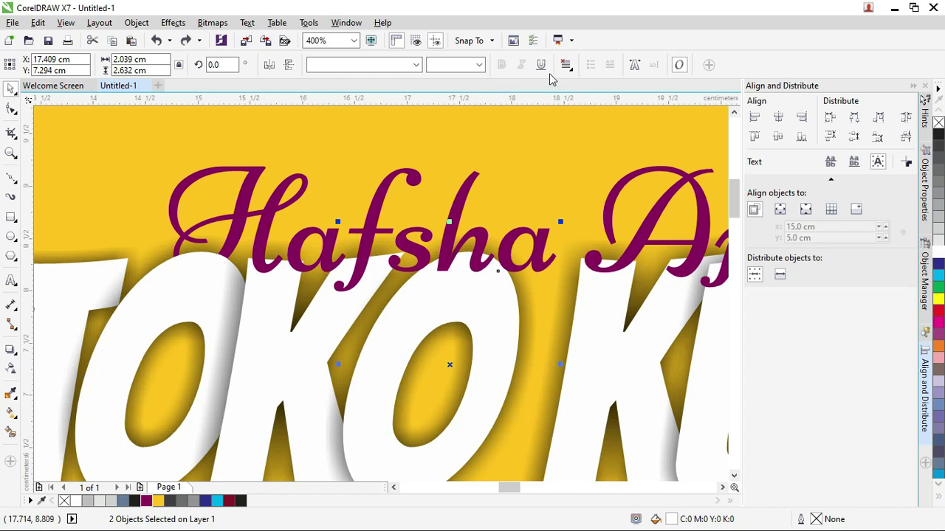
{"action": "key", "text": "F10"}
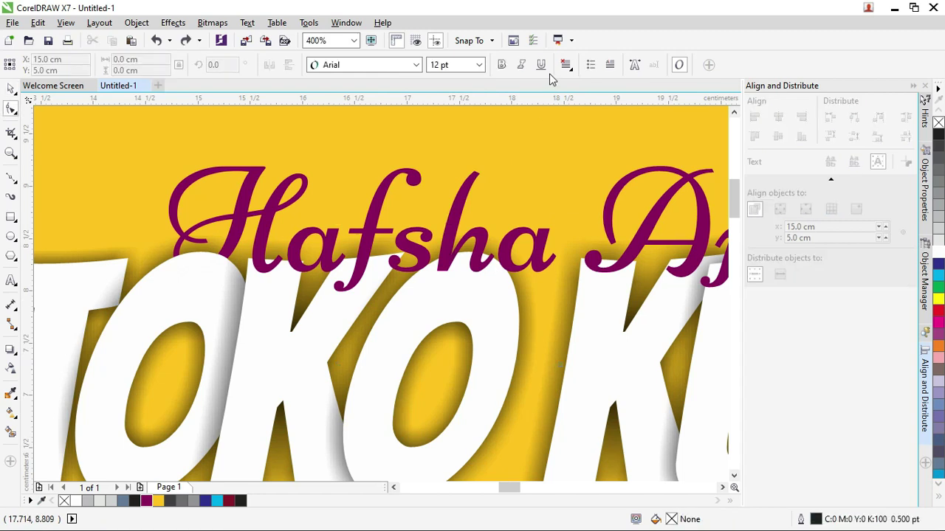
{"action": "left_click", "coordinate": [10, 89]}
- Convert the last "a" of "Hafsha" from text to curves
{"action": "left_click", "coordinate": [539, 255]}
{"action": "key", "text": "F8"}
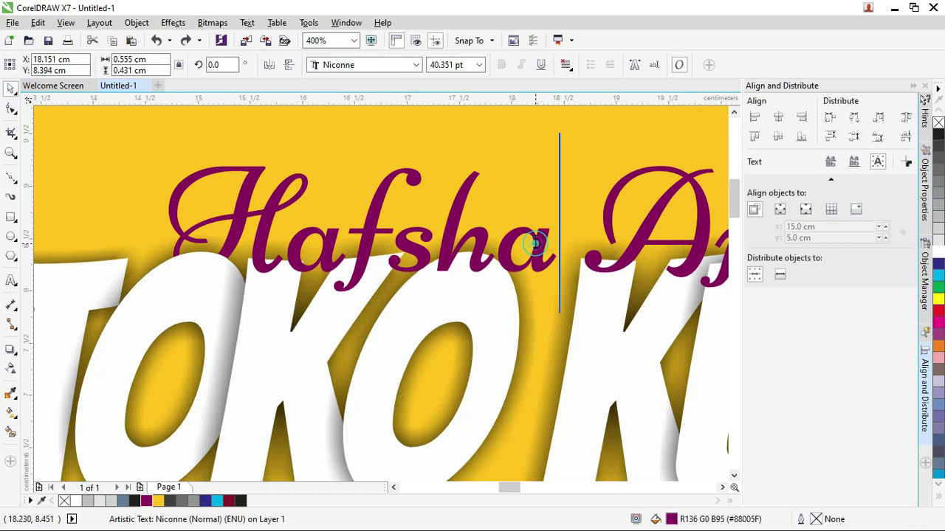
{"action": "left_click_drag", "start_coordinate": [541, 234], "coordinate": [504, 235]}
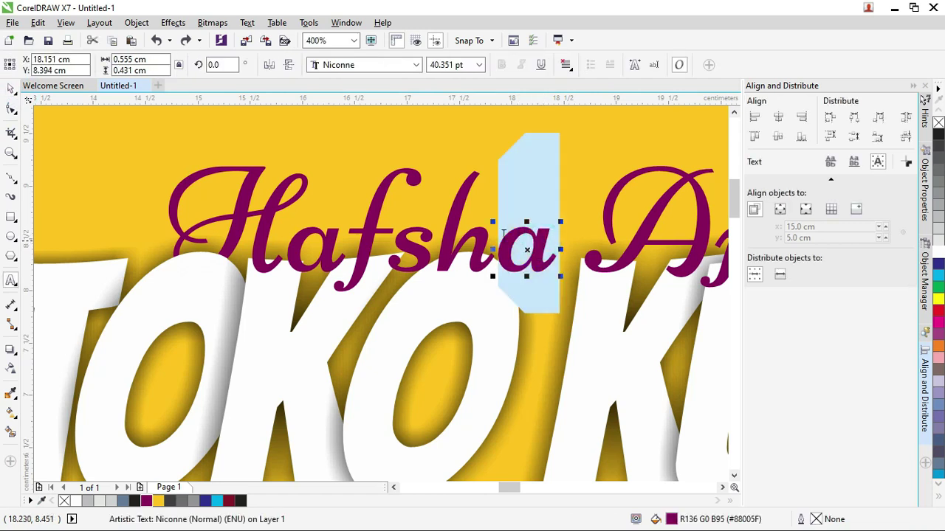
{"action": "left_click", "coordinate": [11, 89]}
{"action": "left_click", "coordinate": [136, 22]}
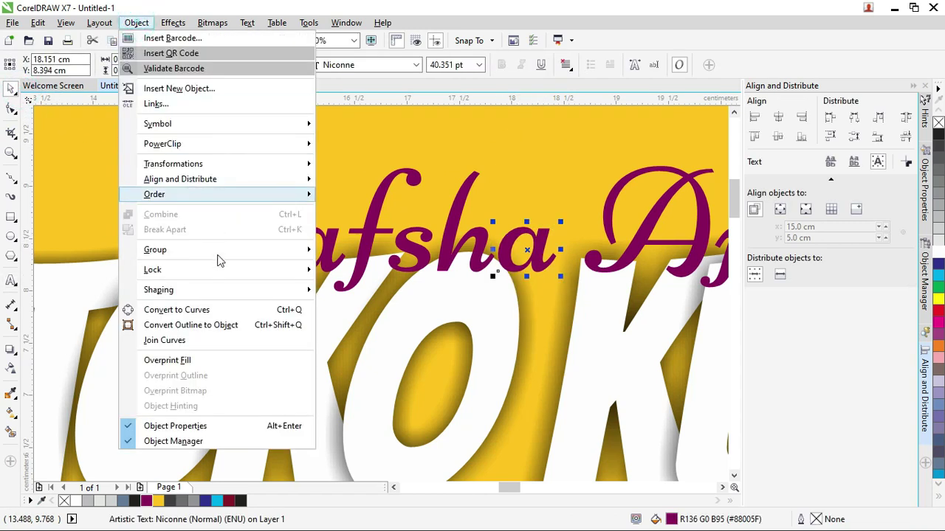
{"action": "left_click", "coordinate": [230, 310]}
- Create a separate piece from the overlap of the last "a" of "Hafsha" and the second "O" with Intersect
{"action": "left_click", "coordinate": [499, 339], "text": "shift"}
{"action": "left_click_drag", "start_coordinate": [479, 339], "coordinate": [501, 339]}
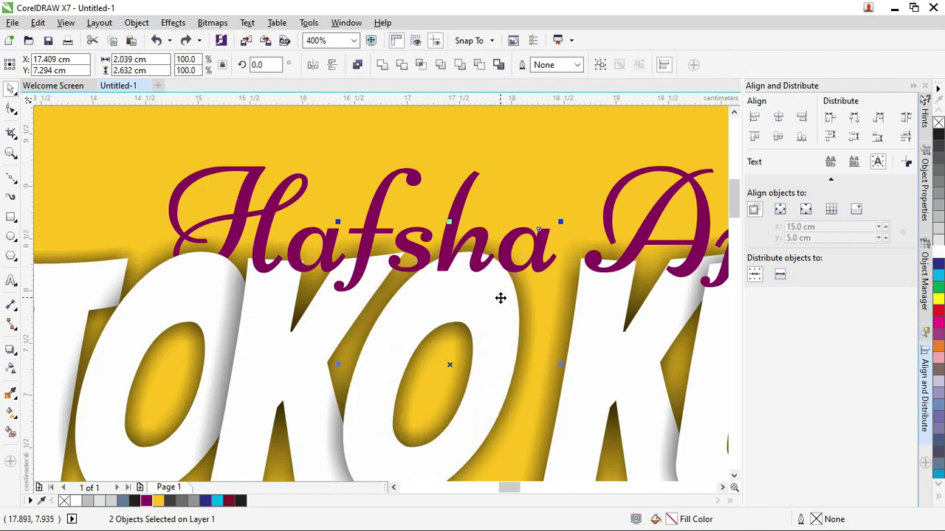
{"action": "left_click", "coordinate": [421, 65]}
- Try a white outline on the piece intersected from the last "a" of "Hafsha" and the second "O", and undo it
{"action": "scroll", "coordinate": [520, 274], "scroll_direction": "up", "scroll_amount": 2}
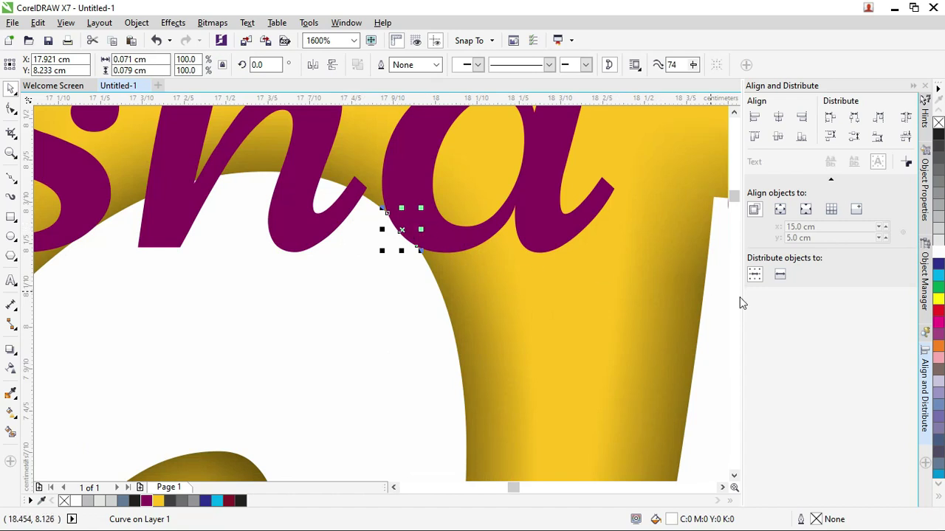
{"action": "right_click", "coordinate": [939, 258]}
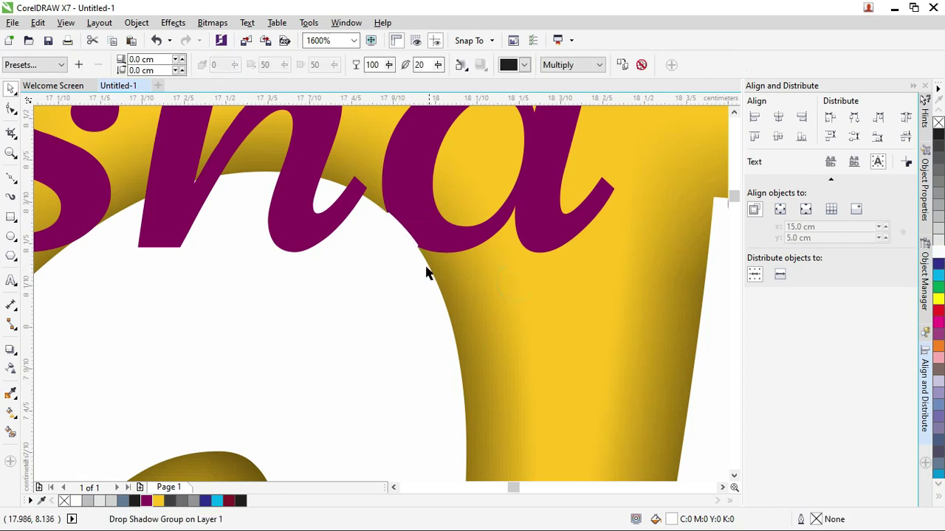
{"action": "scroll", "coordinate": [426, 272], "scroll_direction": "up", "scroll_amount": 1}
{"action": "scroll", "coordinate": [381, 210], "scroll_direction": "up", "scroll_amount": 2}
{"action": "left_click", "coordinate": [381, 193]}
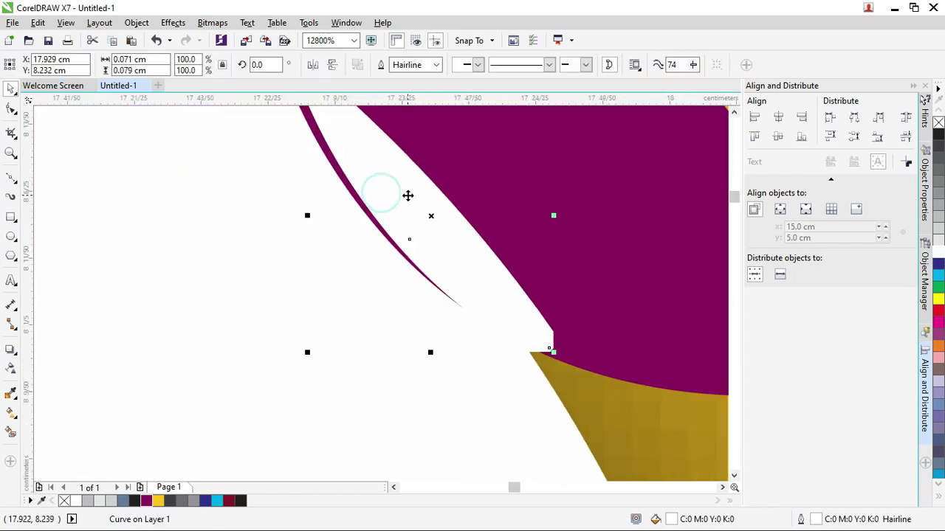
{"action": "scroll", "coordinate": [406, 206], "scroll_direction": "down", "scroll_amount": 1}
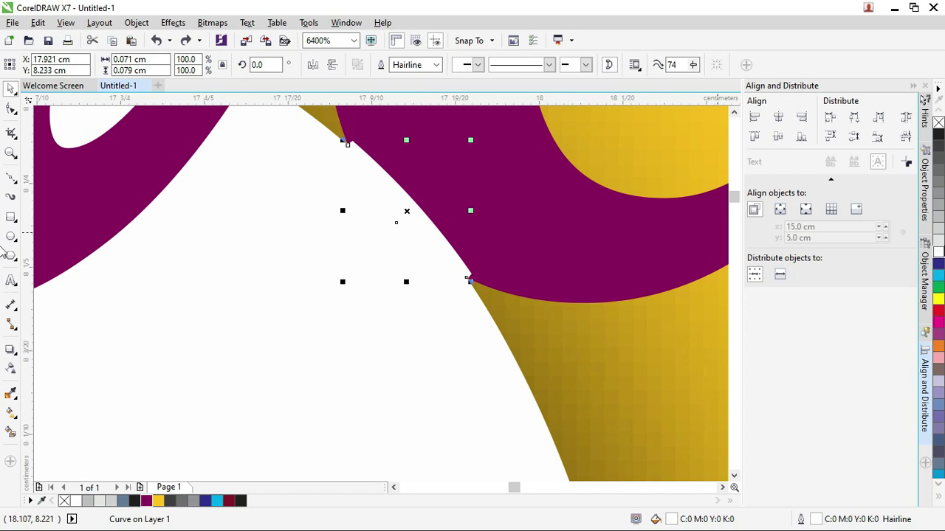
{"action": "left_click", "coordinate": [392, 211]}
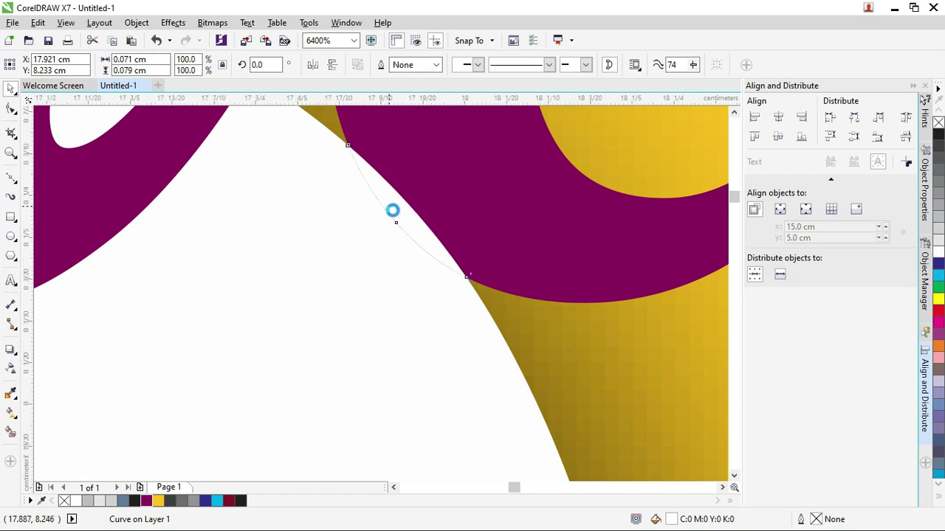
- Give the intersected piece between the last "a" of "Hafsha" and the second "O" a white Hairline outline
{"action": "scroll", "coordinate": [392, 211], "scroll_direction": "down", "scroll_amount": 4}
{"action": "left_click", "coordinate": [440, 261]}
{"action": "scroll", "coordinate": [414, 214], "scroll_direction": "up", "scroll_amount": 2}
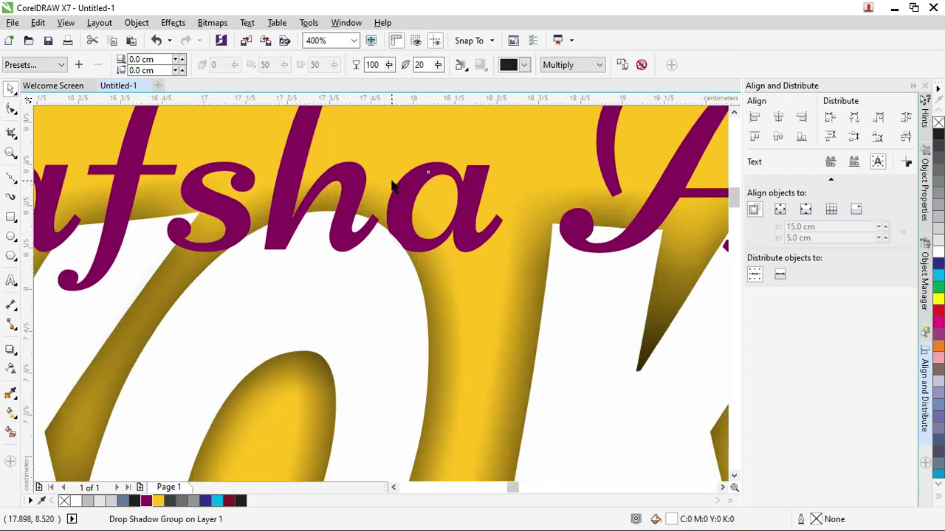
{"action": "scroll", "coordinate": [420, 266], "scroll_direction": "down", "scroll_amount": 2}
{"action": "scroll", "coordinate": [419, 267], "scroll_direction": "up", "scroll_amount": 2}
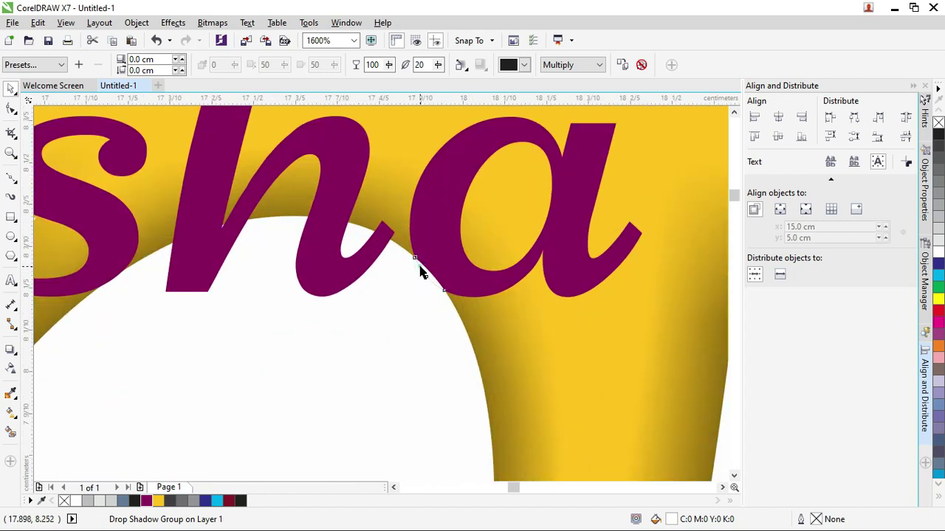
{"action": "left_click", "coordinate": [422, 270]}
{"action": "right_click", "coordinate": [939, 255]}
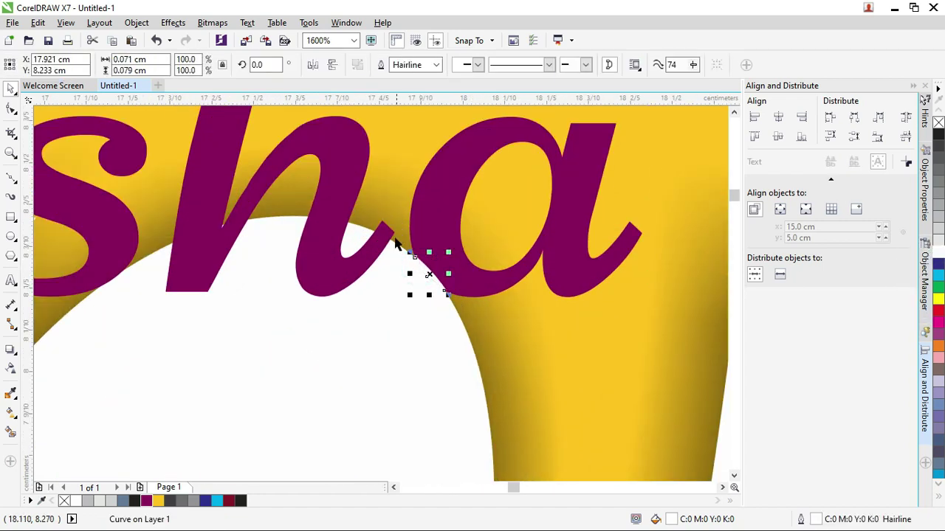
{"action": "left_click", "coordinate": [435, 65]}
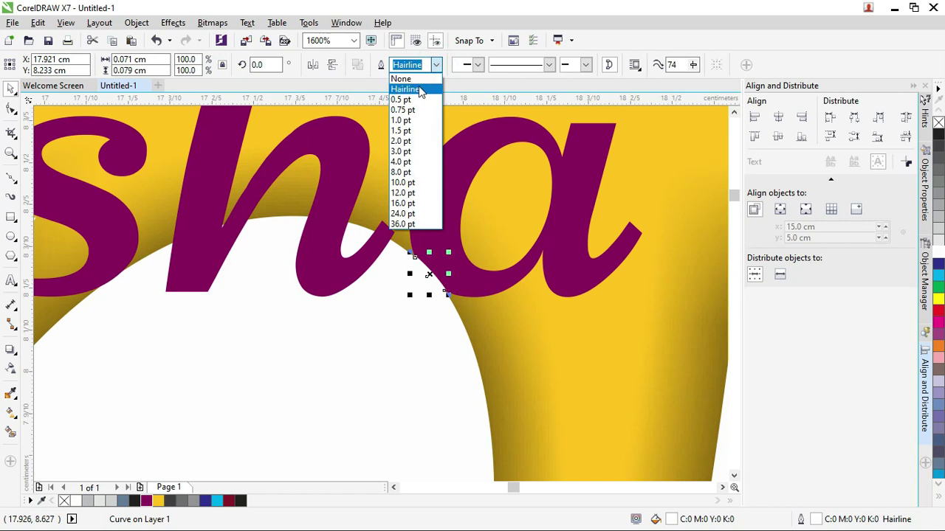
{"action": "left_click", "coordinate": [419, 90]}
{"action": "scroll", "coordinate": [544, 354], "scroll_direction": "down", "scroll_amount": 2}
{"action": "left_click", "coordinate": [499, 323]}
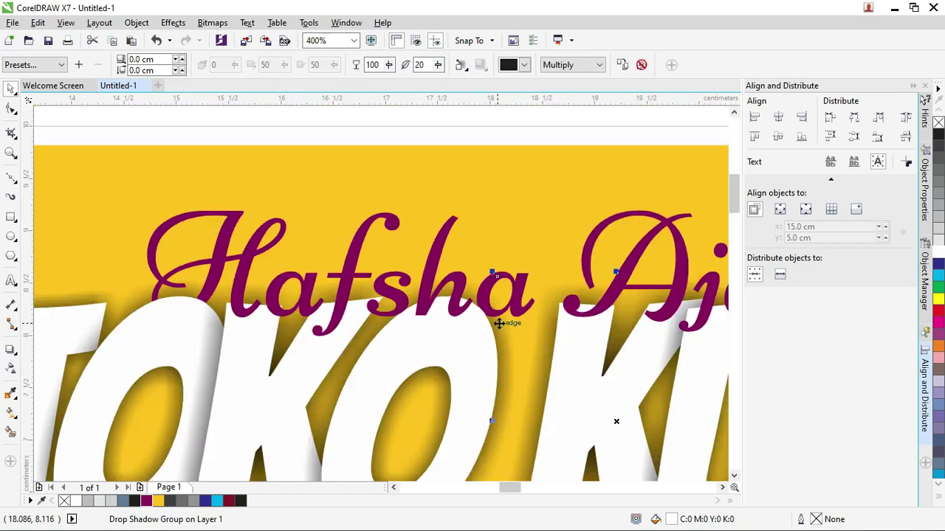
- Examine the interlaced "Hafsha Aja" and "Toko Kue" lettering up close and the whole banner layout
{"action": "scroll", "coordinate": [538, 264], "scroll_direction": "down", "scroll_amount": 2}
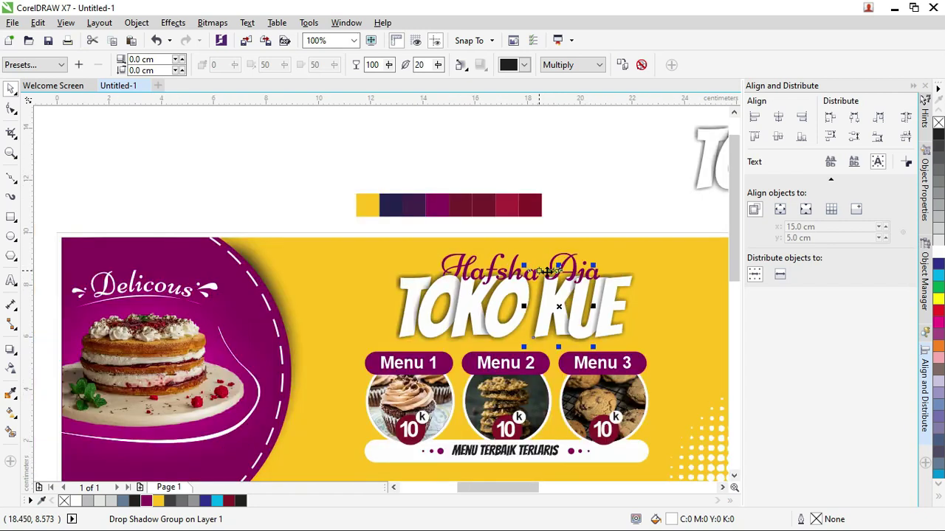
{"action": "scroll", "coordinate": [613, 235], "scroll_direction": "up", "scroll_amount": 1}
{"action": "scroll", "coordinate": [600, 247], "scroll_direction": "up", "scroll_amount": 1}
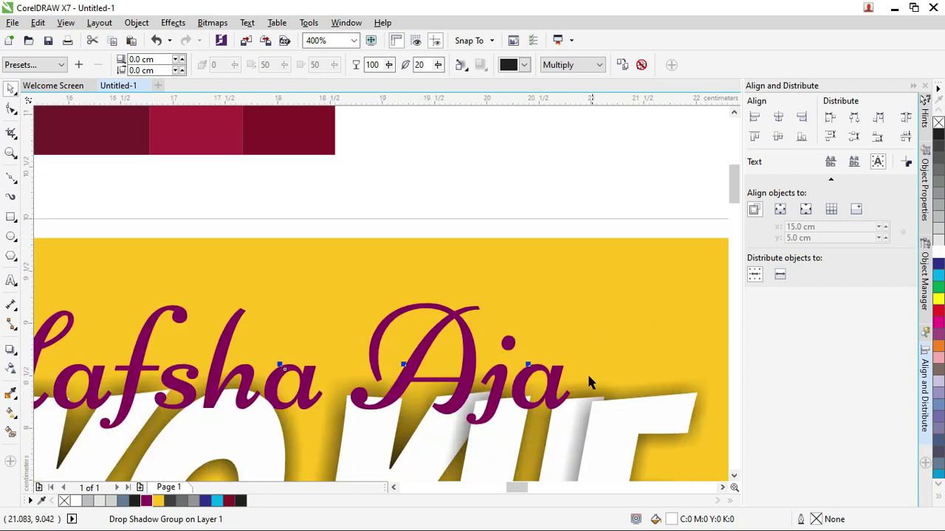
{"action": "left_click", "coordinate": [559, 412]}
{"action": "scroll", "coordinate": [541, 322], "scroll_direction": "down", "scroll_amount": 2}
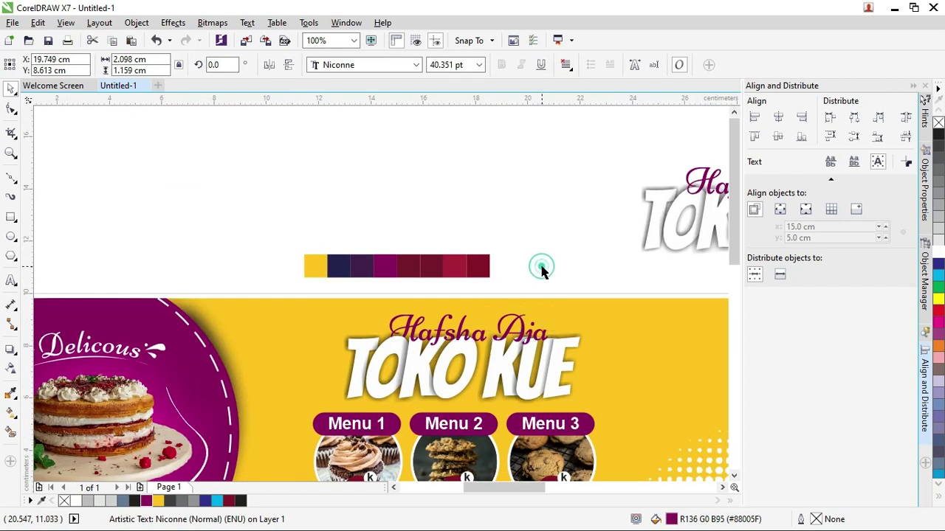
{"action": "left_click", "coordinate": [541, 270]}
{"action": "scroll", "coordinate": [541, 317], "scroll_direction": "up", "scroll_amount": 1}
{"action": "scroll", "coordinate": [373, 260], "scroll_direction": "down", "scroll_amount": 2}
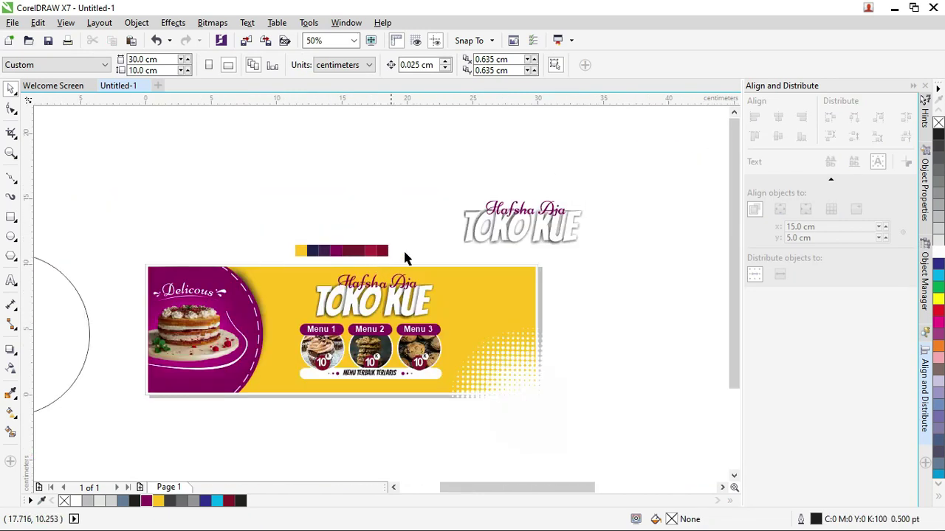
{"action": "scroll", "coordinate": [421, 240], "scroll_direction": "down", "scroll_amount": 1}
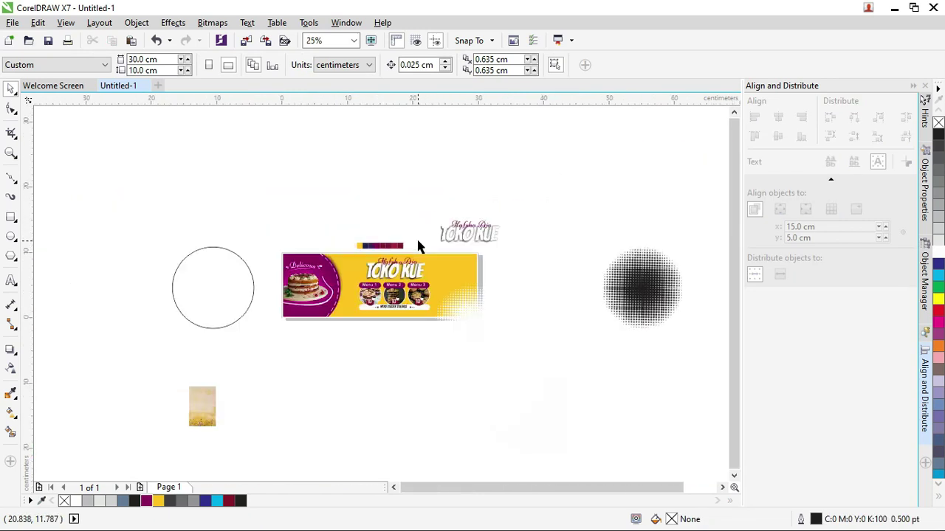
{"action": "scroll", "coordinate": [355, 303], "scroll_direction": "up", "scroll_amount": 1}
- Place a horizontally mirrored copy of the cake image over the banner's halftone corner, scaled to about 4.8 × 3.0 cm
{"action": "left_click", "coordinate": [258, 272]}
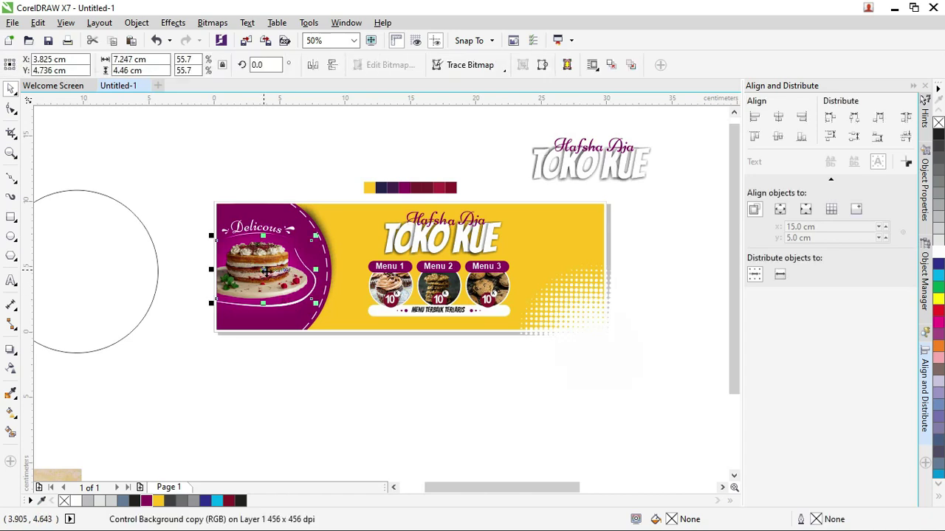
{"action": "left_click_drag", "start_coordinate": [263, 269], "coordinate": [573, 301]}
{"action": "scroll", "coordinate": [573, 301], "scroll_direction": "up", "scroll_amount": 1}
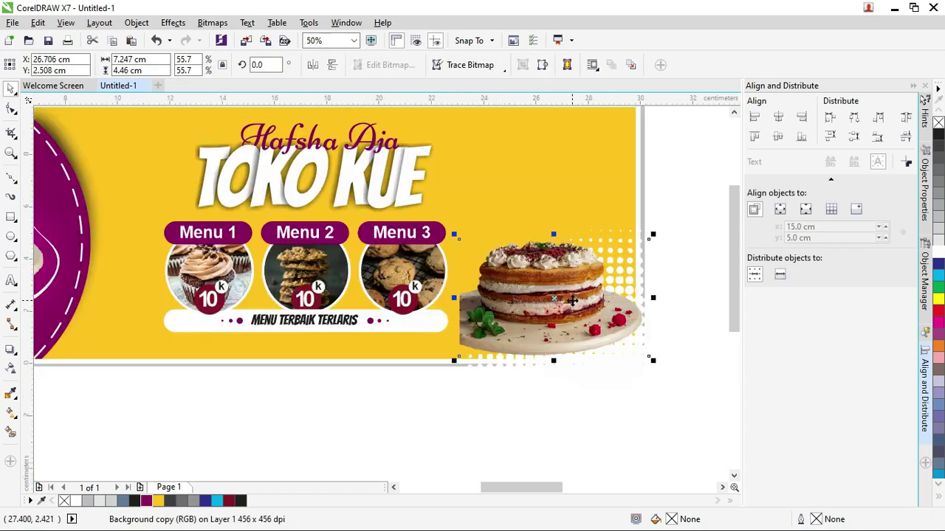
{"action": "left_click", "coordinate": [313, 65]}
{"action": "left_click_drag", "start_coordinate": [653, 236], "coordinate": [607, 289]}
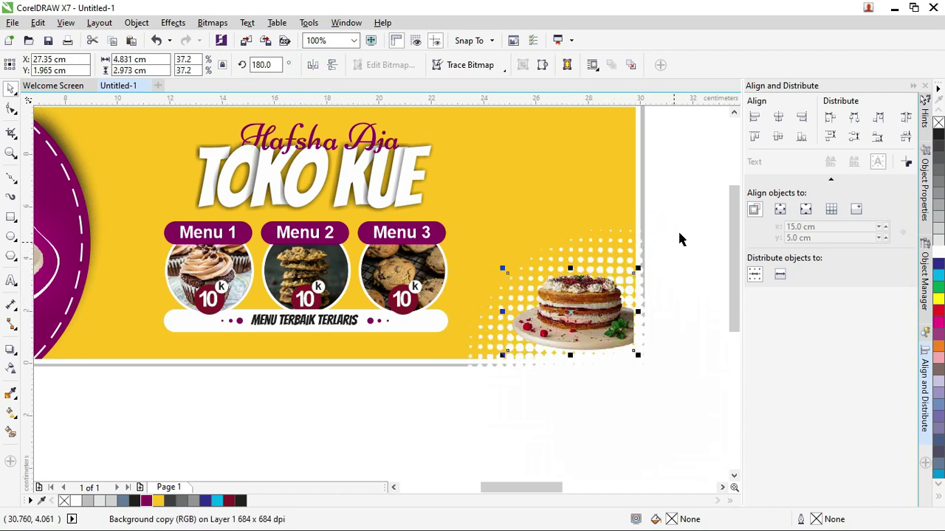
{"action": "left_click", "coordinate": [678, 227]}
- Bring the textured flower bitmap just below the banner and rotate it 90 degrees
{"action": "scroll", "coordinate": [583, 265], "scroll_direction": "down", "scroll_amount": 1}
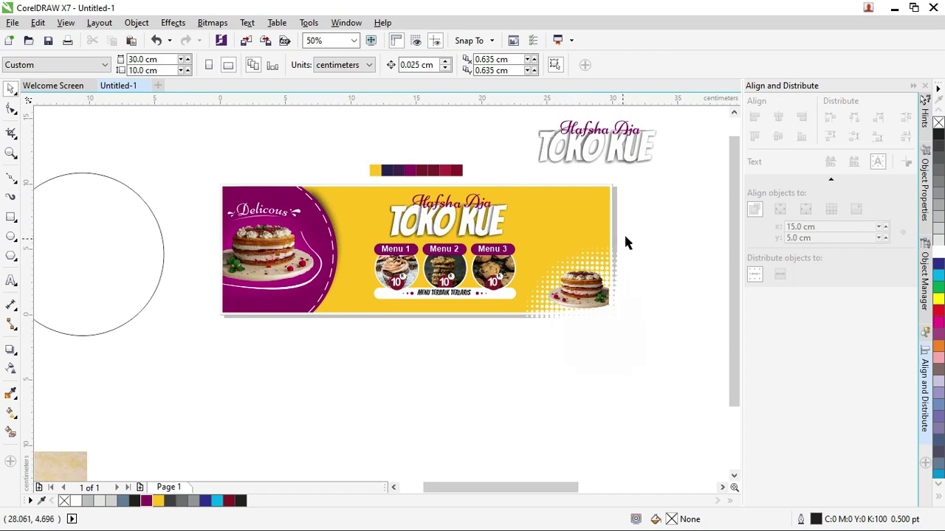
{"action": "scroll", "coordinate": [625, 240], "scroll_direction": "down", "scroll_amount": 2}
{"action": "left_click", "coordinate": [486, 297]}
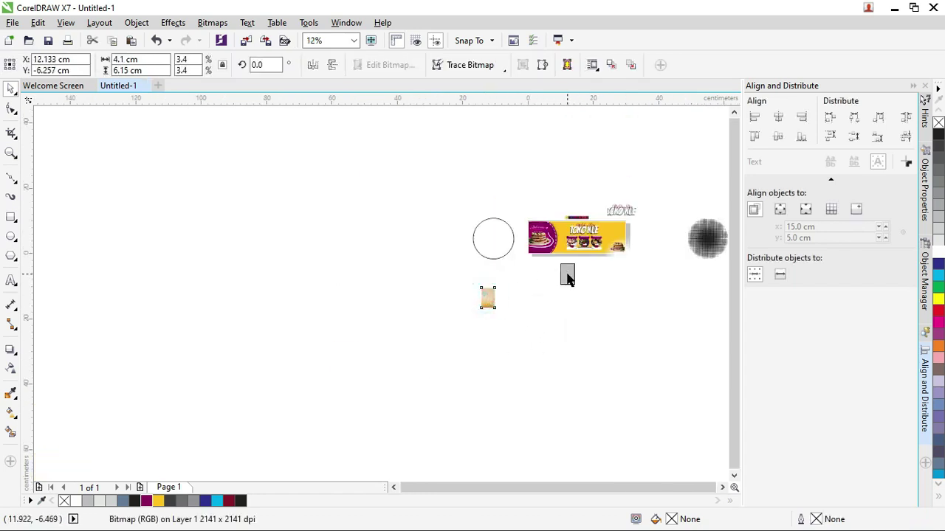
{"action": "scroll", "coordinate": [565, 273], "scroll_direction": "up", "scroll_amount": 2}
{"action": "left_click_drag", "start_coordinate": [573, 266], "coordinate": [505, 257]}
{"action": "left_click", "coordinate": [512, 320]}
{"action": "left_click_drag", "start_coordinate": [516, 328], "coordinate": [547, 251]}
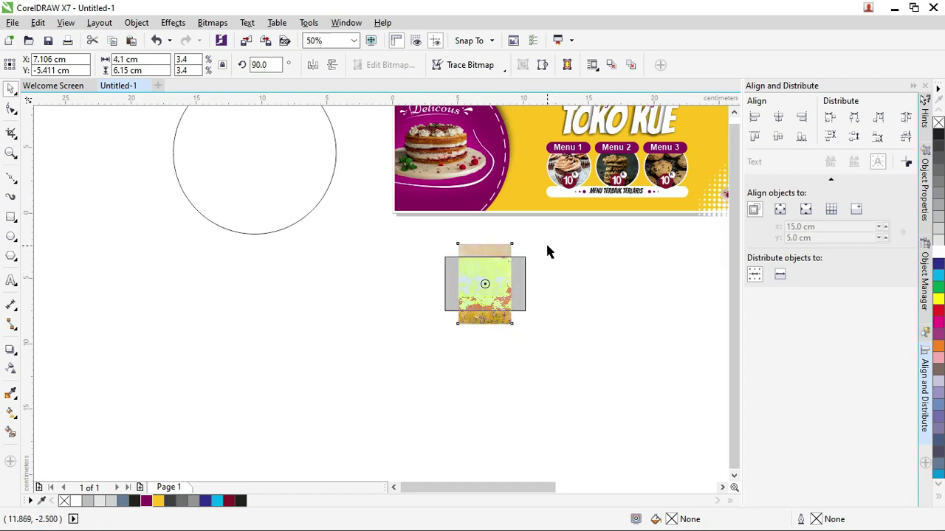
- Move the rotated texture over the yellow part of the banner and enlarge it to about 26.8 × 17.9 cm
{"action": "scroll", "coordinate": [493, 279], "scroll_direction": "down", "scroll_amount": 1}
{"action": "left_click_drag", "start_coordinate": [490, 279], "coordinate": [705, 280]}
{"action": "key", "text": "z"}
{"action": "left_click_drag", "start_coordinate": [395, 151], "coordinate": [679, 314]}
{"action": "left_click", "coordinate": [11, 88]}
{"action": "left_click_drag", "start_coordinate": [322, 350], "coordinate": [318, 334]}
{"action": "left_click_drag", "start_coordinate": [602, 393], "coordinate": [668, 435]}
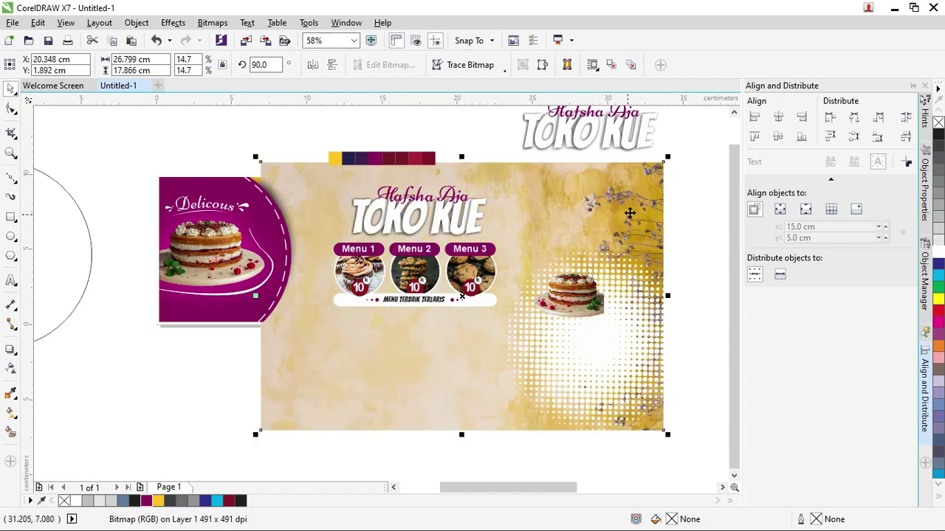
{"action": "left_click_drag", "start_coordinate": [680, 208], "coordinate": [662, 205]}
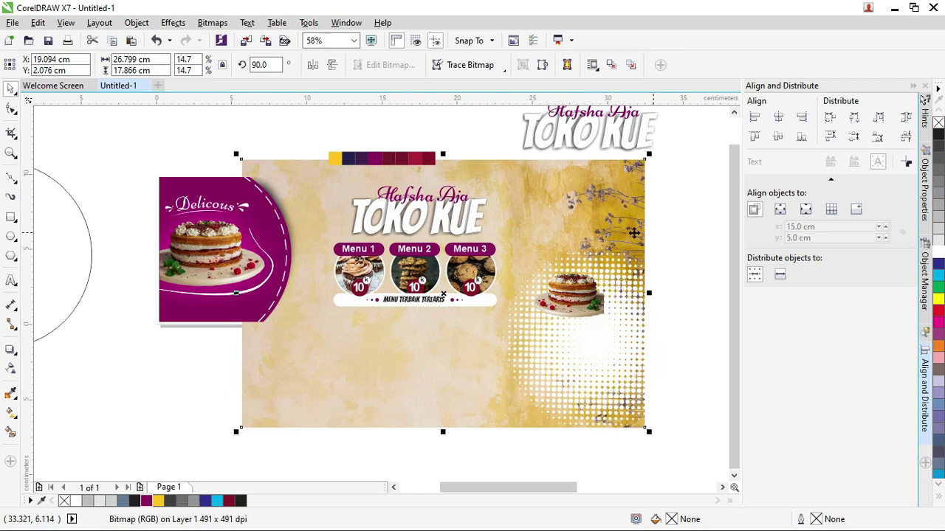
- Set the texture bitmap's transparency merge mode to Multiply
{"action": "left_click", "coordinate": [10, 369]}
{"action": "left_click", "coordinate": [158, 66]}
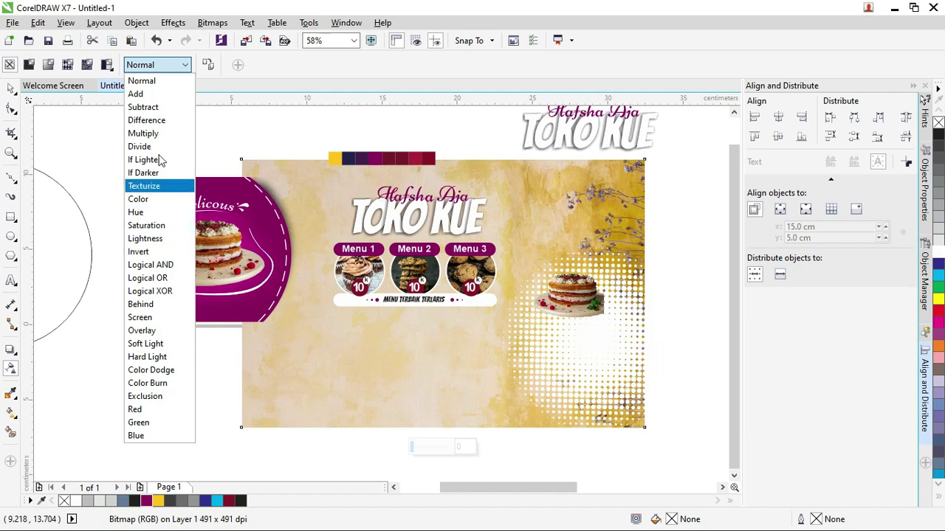
{"action": "left_click", "coordinate": [153, 132]}
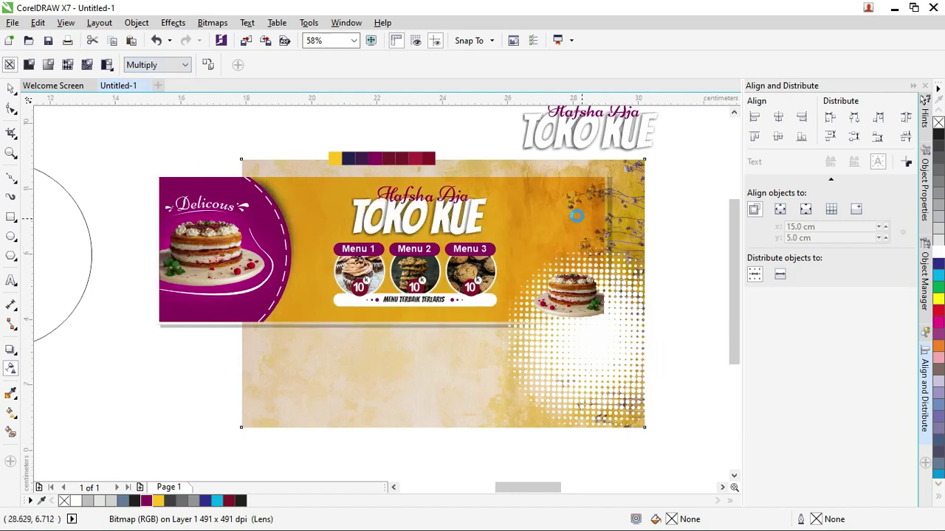
{"action": "scroll", "coordinate": [552, 211], "scroll_direction": "up", "scroll_amount": 3}
{"action": "scroll", "coordinate": [552, 211], "scroll_direction": "down", "scroll_amount": 3}
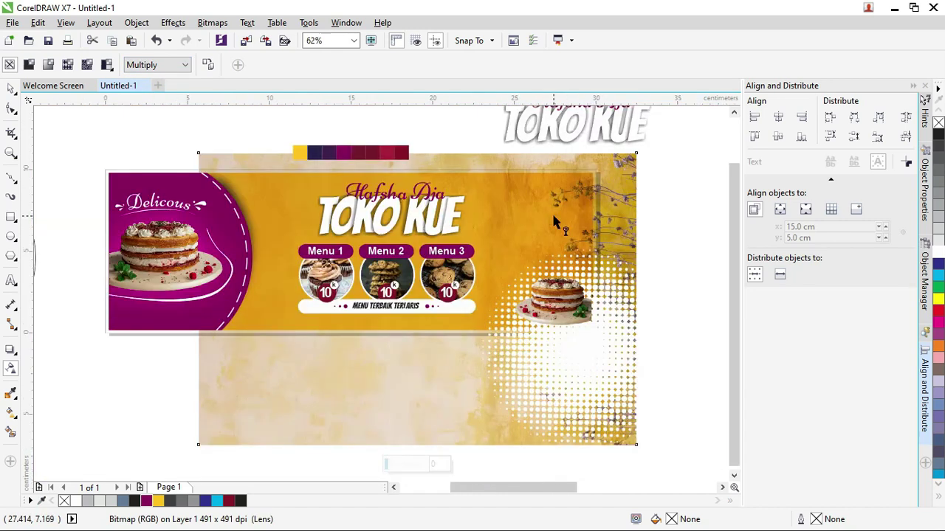
- Enlarge the texture to about 34.5 × 23.0 cm and reposition it over the banner's yellow area
{"action": "left_click", "coordinate": [11, 89]}
{"action": "scroll", "coordinate": [412, 333], "scroll_direction": "down", "scroll_amount": 2}
{"action": "left_click_drag", "start_coordinate": [423, 333], "coordinate": [476, 367]}
{"action": "scroll", "coordinate": [370, 223], "scroll_direction": "up", "scroll_amount": 2}
{"action": "scroll", "coordinate": [370, 223], "scroll_direction": "down", "scroll_amount": 2}
{"action": "mouse_move", "coordinate": [458, 201]}
{"action": "left_mouse_down"}
{"action": "mouse_move", "coordinate": [442, 201]}
{"action": "mouse_move", "coordinate": [455, 200]}
{"action": "left_mouse_up"}
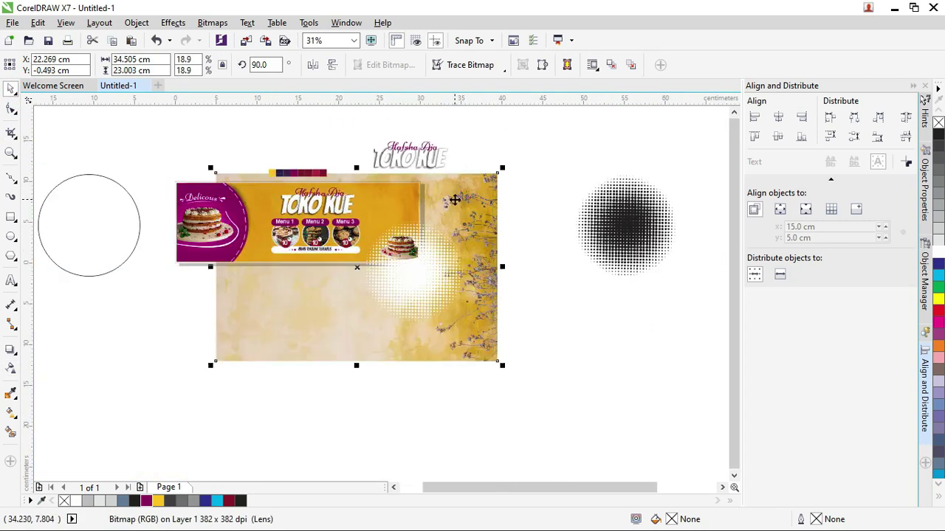
- Crop the texture's upper edge down to the banner's top edge with the Shape tool
{"action": "left_click", "coordinate": [11, 110]}
{"action": "left_click_drag", "start_coordinate": [202, 162], "coordinate": [489, 187]}
{"action": "scroll", "coordinate": [445, 198], "scroll_direction": "up", "scroll_amount": 4}
{"action": "scroll", "coordinate": [522, 192], "scroll_direction": "down", "scroll_amount": 4}
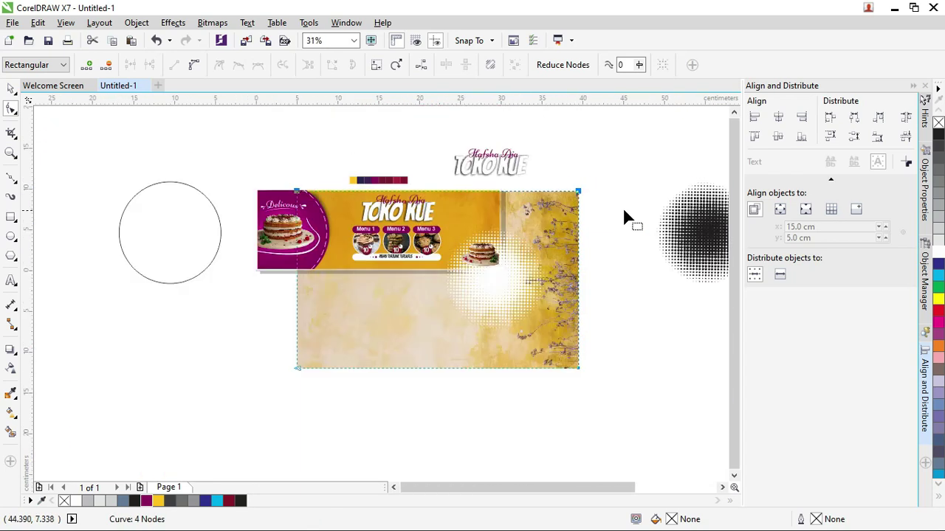
- Crop the texture's right side in to the banner's right edge by moving its corner nodes
{"action": "scroll", "coordinate": [582, 193], "scroll_direction": "up", "scroll_amount": 2}
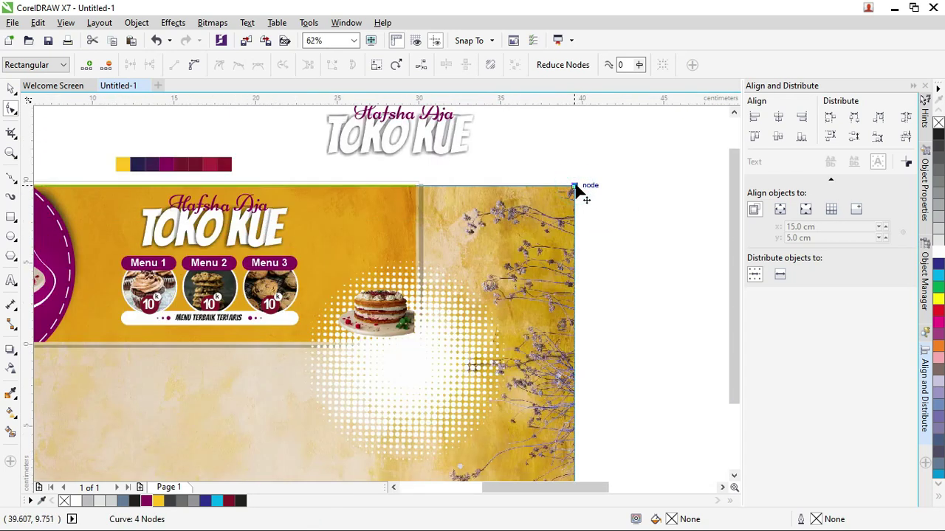
{"action": "scroll", "coordinate": [555, 204], "scroll_direction": "down", "scroll_amount": 2}
{"action": "left_click_drag", "start_coordinate": [533, 195], "coordinate": [501, 198]}
{"action": "scroll", "coordinate": [494, 197], "scroll_direction": "up", "scroll_amount": 4}
{"action": "scroll", "coordinate": [502, 198], "scroll_direction": "down", "scroll_amount": 2}
- Crop away the part of the texture hanging below the banner by raising its lower nodes
{"action": "left_click_drag", "start_coordinate": [124, 220], "coordinate": [74, 179]}
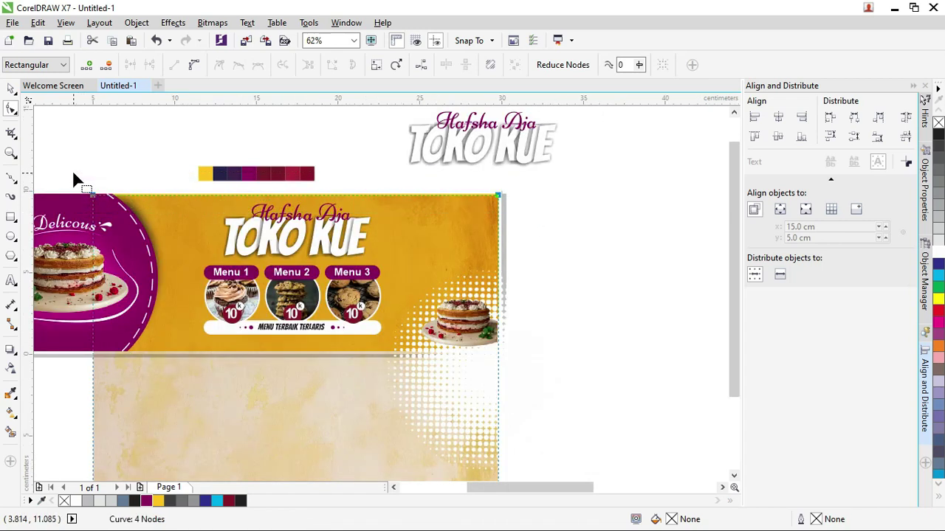
{"action": "scroll", "coordinate": [73, 175], "scroll_direction": "down", "scroll_amount": 4}
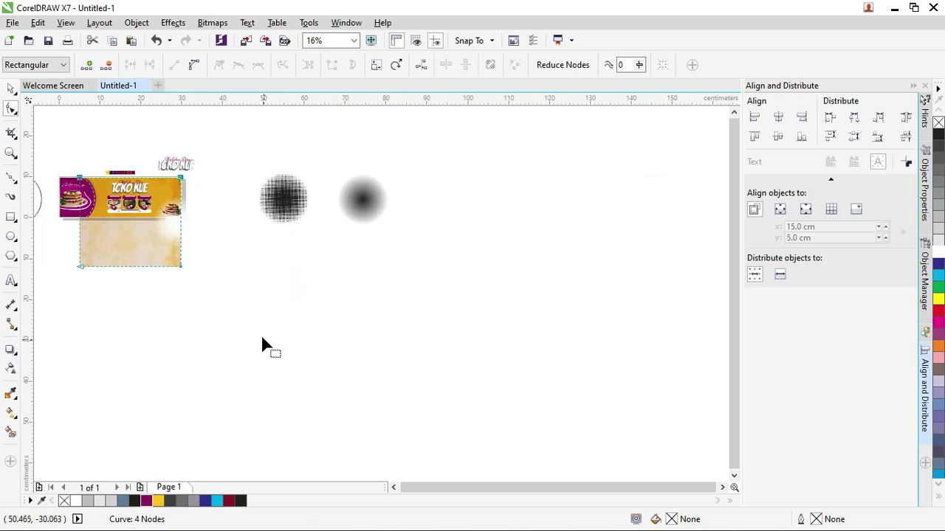
{"action": "left_click_drag", "start_coordinate": [57, 252], "coordinate": [87, 219]}
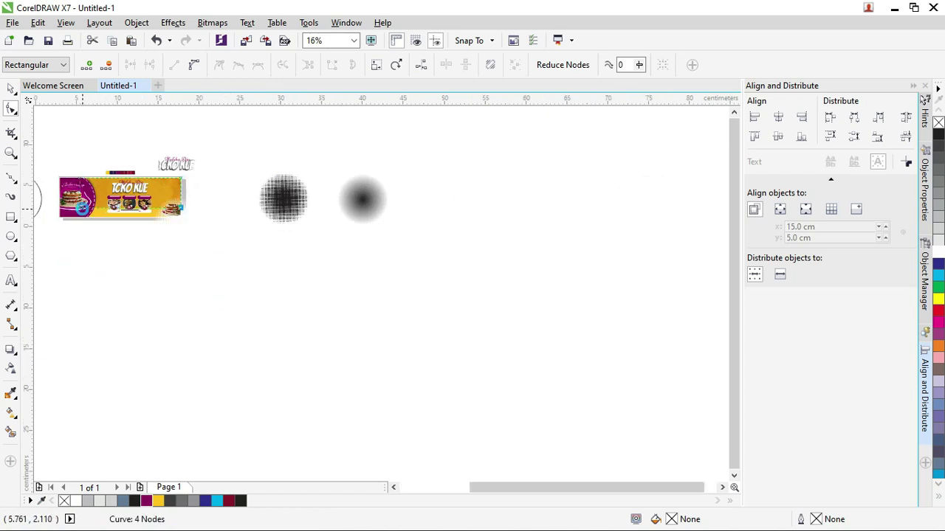
{"action": "scroll", "coordinate": [83, 214], "scroll_direction": "up", "scroll_amount": 4}
- Extend the texture's lower edge down to the banner's bottom edge by moving its lower nodes with the Shape tool
{"action": "key", "text": "z"}
{"action": "left_click_drag", "start_coordinate": [529, 268], "coordinate": [57, 232]}
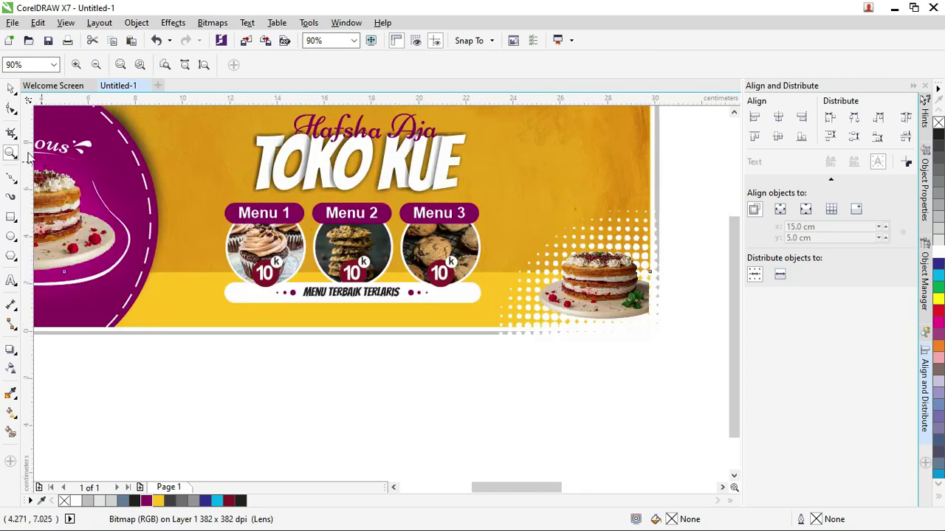
{"action": "left_click", "coordinate": [12, 109]}
{"action": "left_click_drag", "start_coordinate": [68, 276], "coordinate": [101, 310]}
{"action": "key", "text": "ctrl+z"}
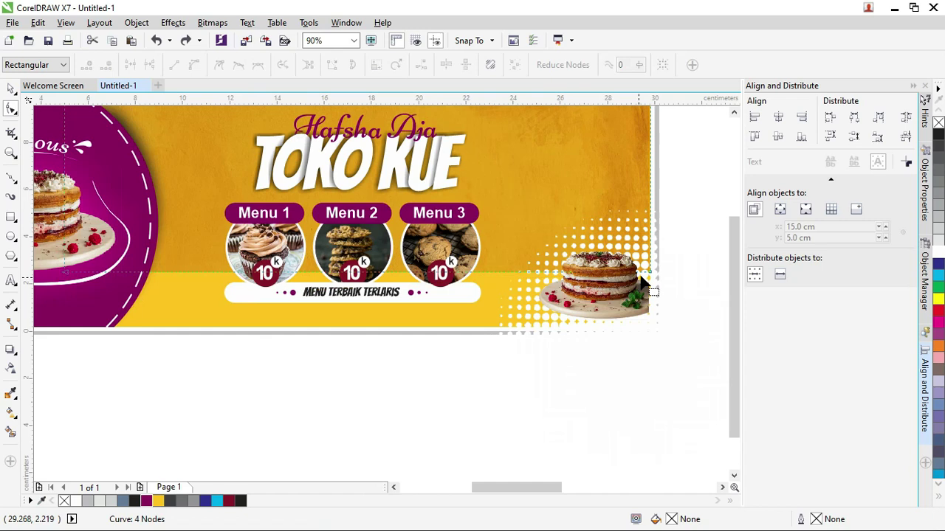
{"action": "left_click_drag", "start_coordinate": [654, 273], "coordinate": [87, 282]}
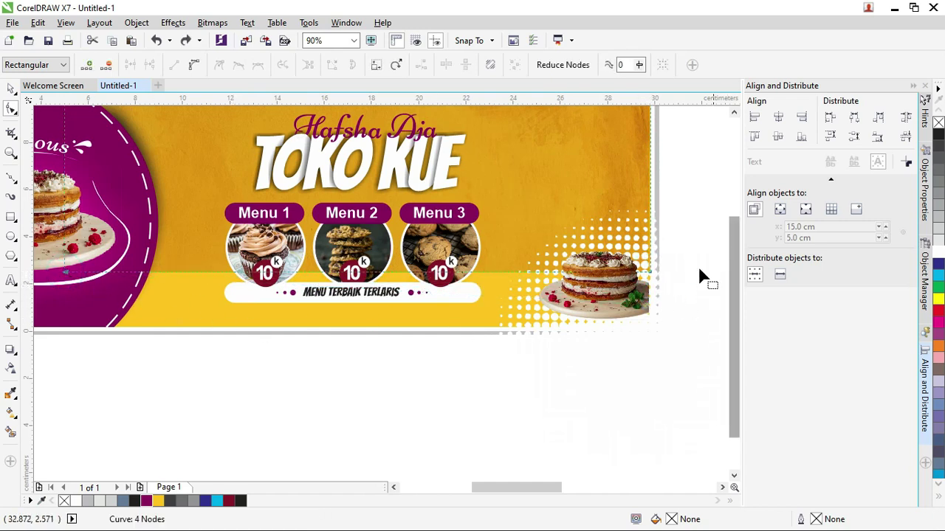
{"action": "left_click", "coordinate": [651, 276]}
{"action": "left_click_drag", "start_coordinate": [651, 275], "coordinate": [648, 327]}
{"action": "scroll", "coordinate": [498, 273], "scroll_direction": "down", "scroll_amount": 3}
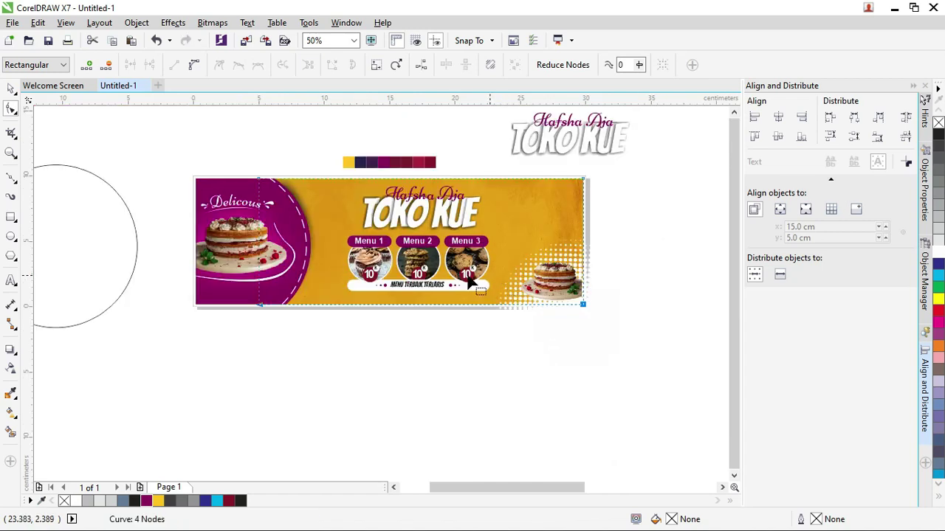
{"action": "left_click", "coordinate": [10, 90]}
{"action": "left_click", "coordinate": [179, 116]}
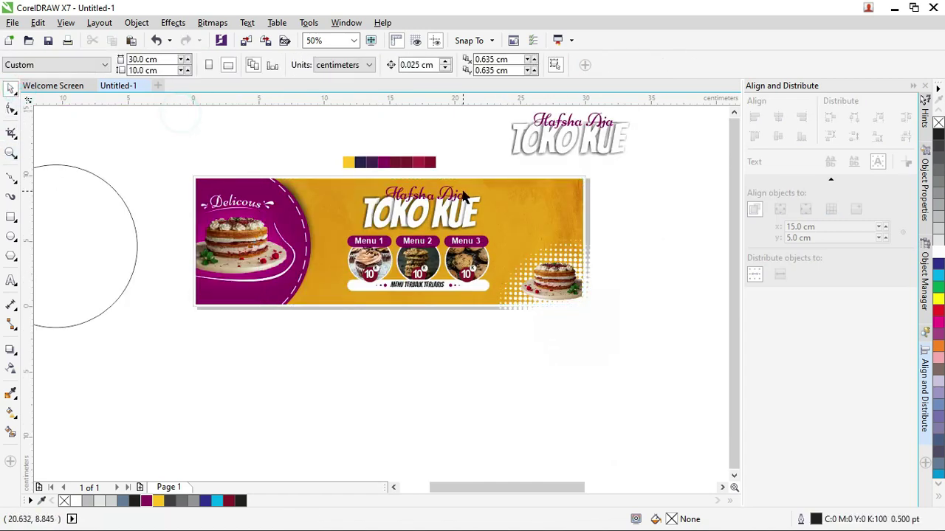
- Draw a circle about 0.69 cm across near the banner's upper-right corner and fill it with purple R136 G0 B95
{"action": "scroll", "coordinate": [542, 201], "scroll_direction": "up", "scroll_amount": 2}
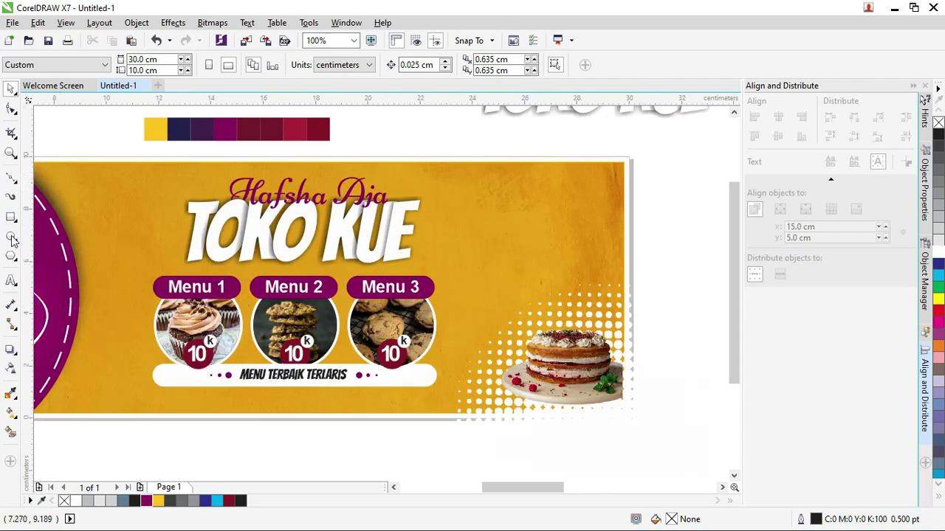
{"action": "left_click_drag", "start_coordinate": [559, 184], "coordinate": [570, 195]}
{"action": "left_click", "coordinate": [146, 501]}
{"action": "left_click", "coordinate": [11, 89]}
{"action": "left_click", "coordinate": [552, 147]}
- Duplicate the purple circle twice at equal spacing to form a horizontal row of three
{"action": "scroll", "coordinate": [553, 148], "scroll_direction": "up", "scroll_amount": 1}
{"action": "left_click_drag", "start_coordinate": [569, 209], "coordinate": [603, 215]}
{"action": "right_click", "coordinate": [603, 215]}
{"action": "key", "text": "ctrl+r"}
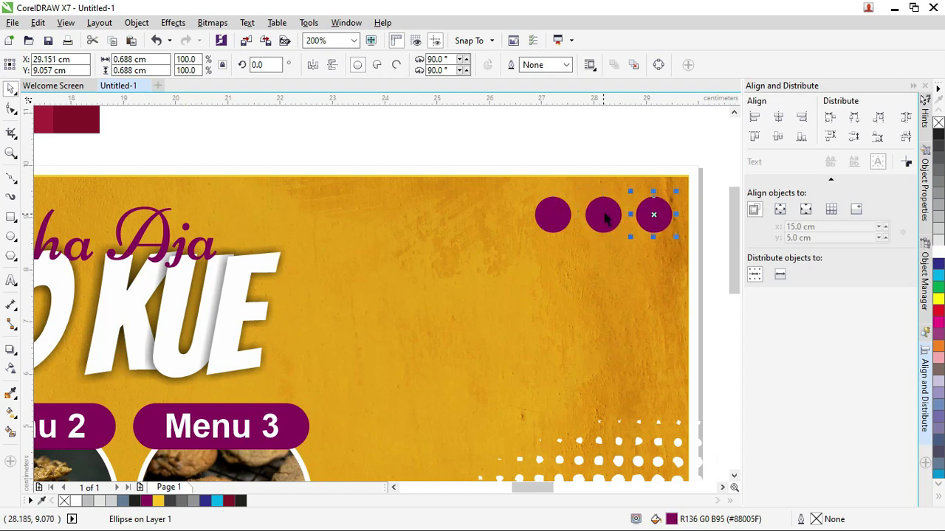
- Scale down the row of three purple circles together in the banner's upper-right corner
{"action": "left_click", "coordinate": [586, 135]}
{"action": "left_click_drag", "start_coordinate": [495, 141], "coordinate": [686, 253]}
{"action": "mouse_move", "coordinate": [676, 193]}
{"action": "left_mouse_down"}
{"action": "mouse_move", "coordinate": [635, 200]}
{"action": "mouse_move", "coordinate": [661, 193]}
{"action": "left_mouse_up"}
{"action": "left_click", "coordinate": [625, 155]}
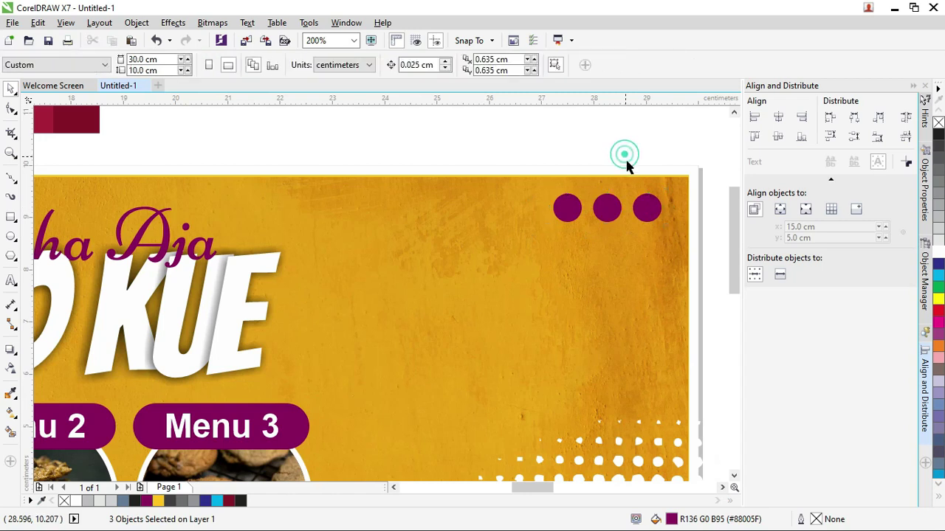
{"action": "scroll", "coordinate": [627, 166], "scroll_direction": "down", "scroll_amount": 2}
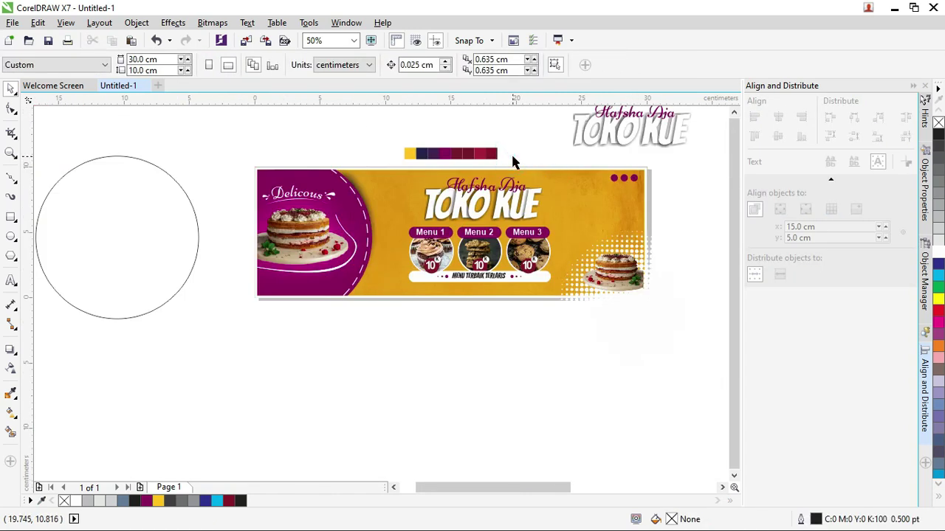
{"action": "left_click_drag", "start_coordinate": [515, 162], "coordinate": [507, 200]}
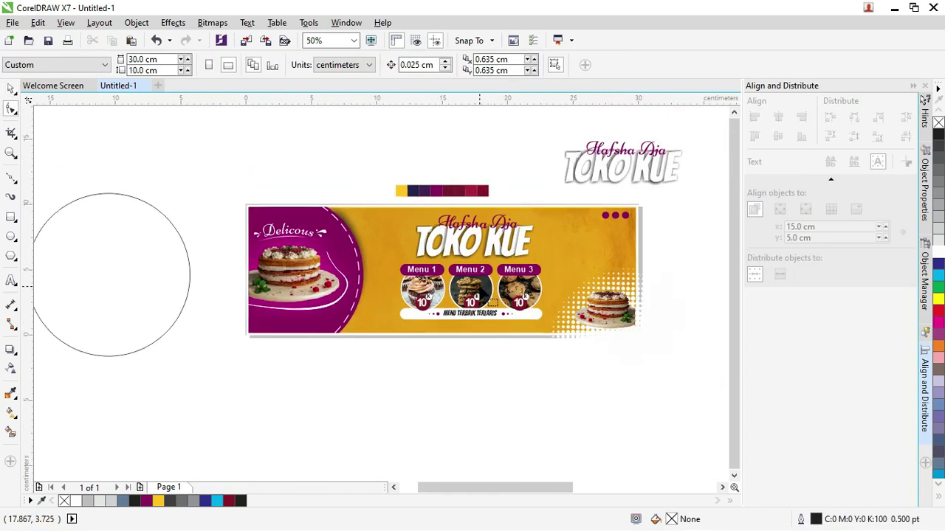
{"action": "scroll", "coordinate": [481, 296], "scroll_direction": "up", "scroll_amount": 1}
{"action": "scroll", "coordinate": [353, 249], "scroll_direction": "down", "scroll_amount": 1}
{"action": "key", "text": "z"}
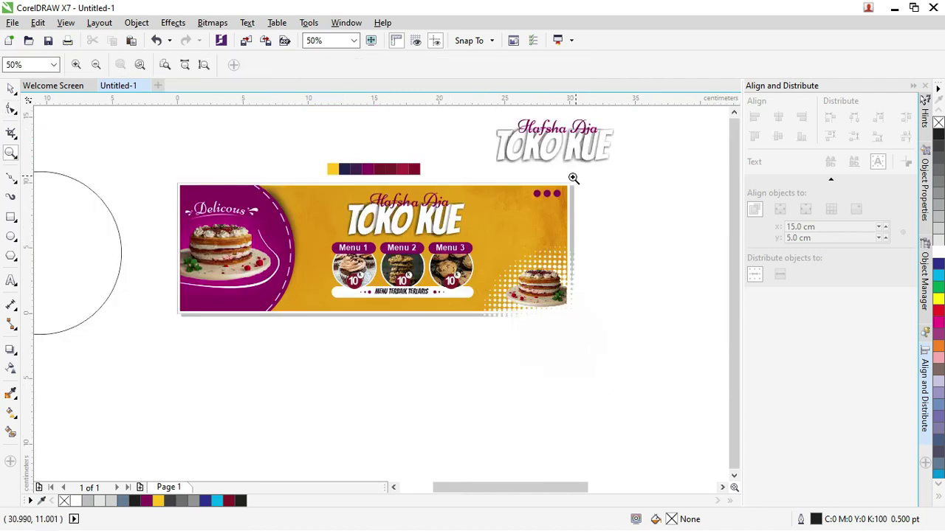
{"action": "left_click_drag", "start_coordinate": [304, 161], "coordinate": [617, 288]}
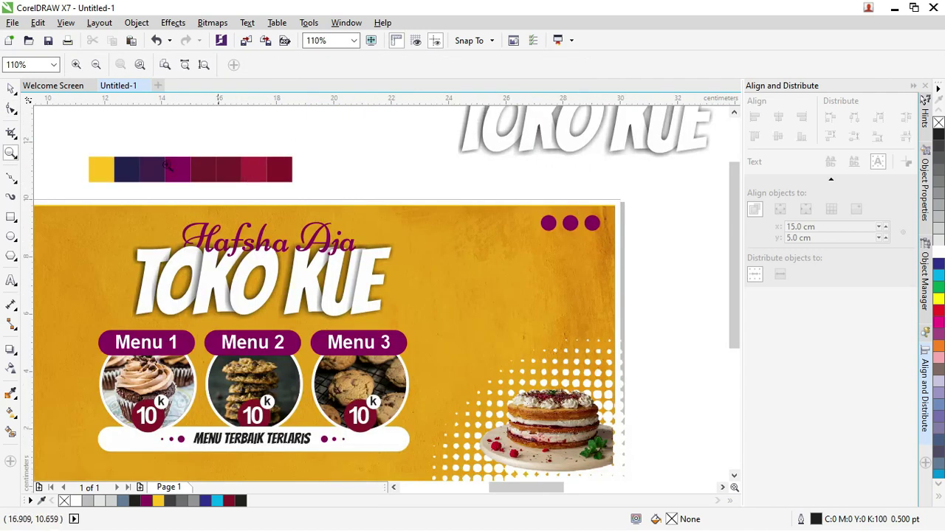
- Ungroup all objects in the menu group containing the three menu items and the "MENU TERBAIK TERLARIS" bar
{"action": "left_click", "coordinate": [11, 89]}
{"action": "scroll", "coordinate": [351, 347], "scroll_direction": "down", "scroll_amount": 1}
{"action": "left_click_drag", "start_coordinate": [270, 319], "coordinate": [222, 322]}
{"action": "scroll", "coordinate": [221, 322], "scroll_direction": "up", "scroll_amount": 2}
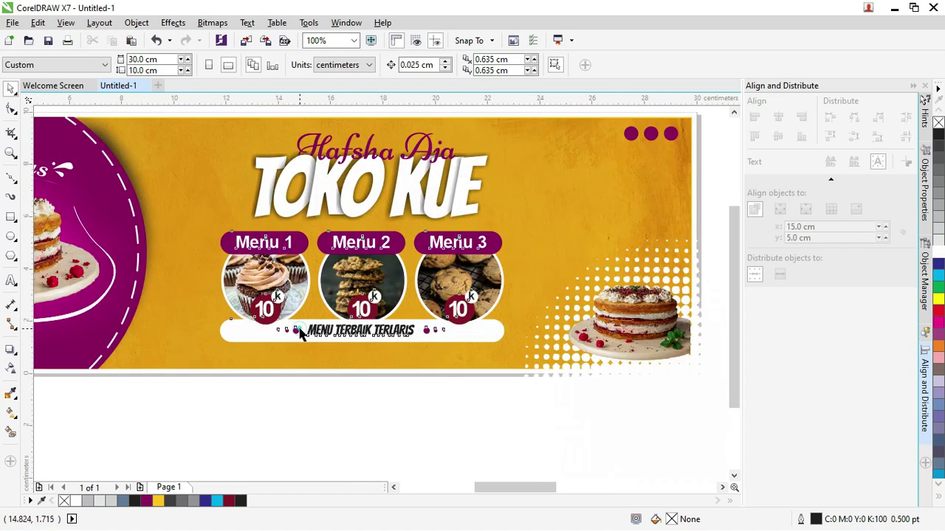
{"action": "left_click", "coordinate": [300, 330]}
{"action": "right_click", "coordinate": [299, 329]}
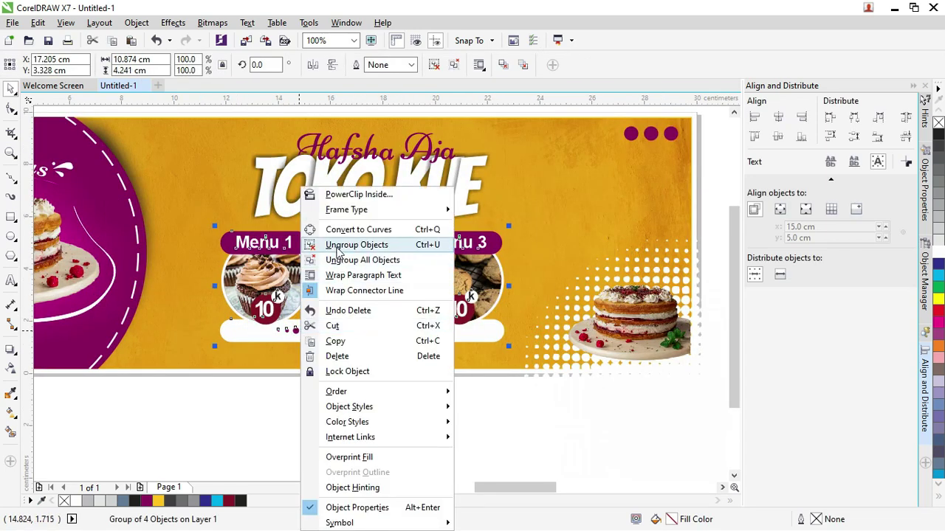
{"action": "left_click", "coordinate": [340, 260]}
- Shrink the "MENU TERBAIK TERLARIS" bar with its text and dots to about 8.6 cm wide, placed directly below the menu circles
{"action": "left_click_drag", "start_coordinate": [532, 410], "coordinate": [210, 322]}
{"action": "left_click_drag", "start_coordinate": [508, 313], "coordinate": [461, 332]}
{"action": "left_click", "coordinate": [392, 334]}
{"action": "left_click_drag", "start_coordinate": [391, 335], "coordinate": [390, 334]}
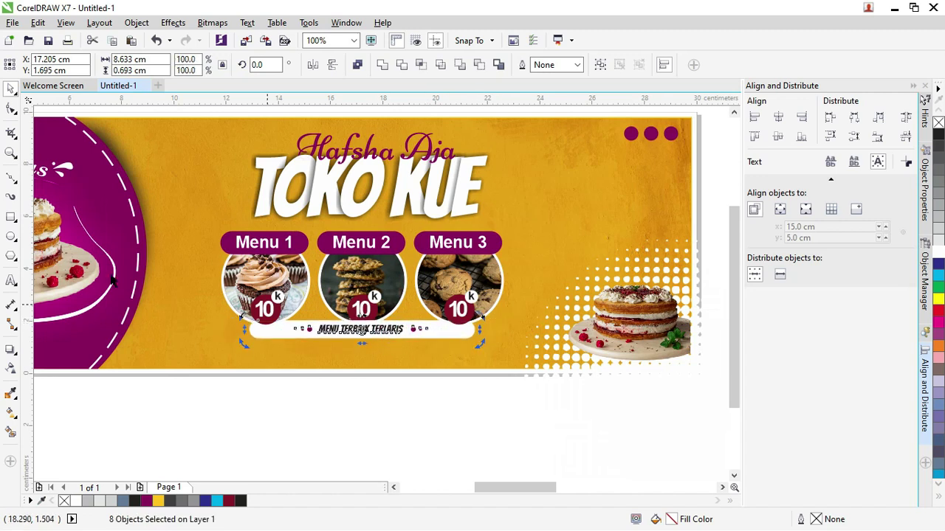
{"action": "left_click", "coordinate": [11, 281]}
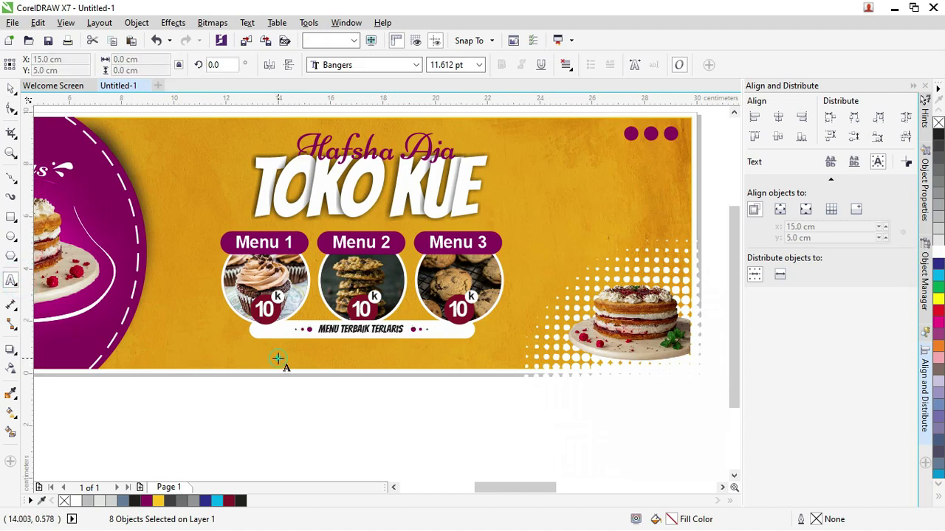
{"action": "left_click", "coordinate": [277, 359]}
{"action": "type", "text": "www.hafshaaja.com"}
- Format the whole web address as bold, white and 8 pt
{"action": "key", "text": "ctrl+a"}
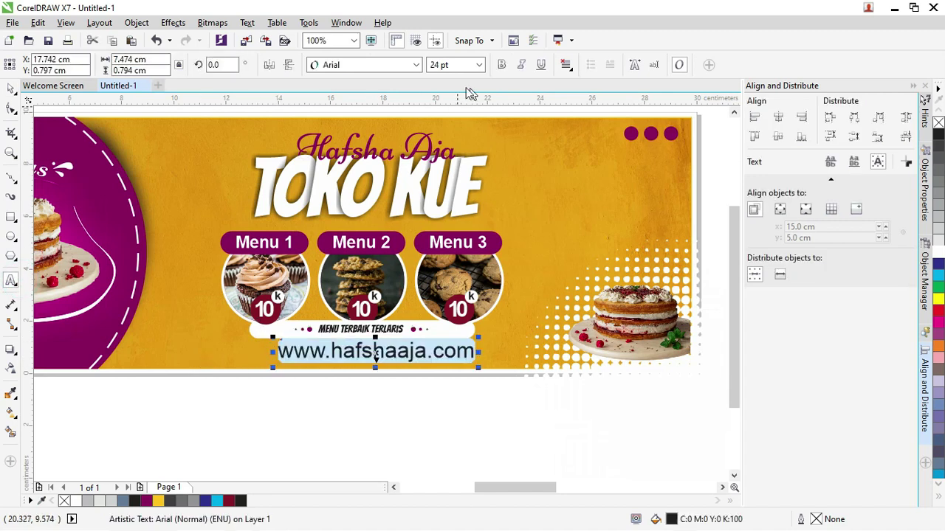
{"action": "left_click", "coordinate": [502, 66]}
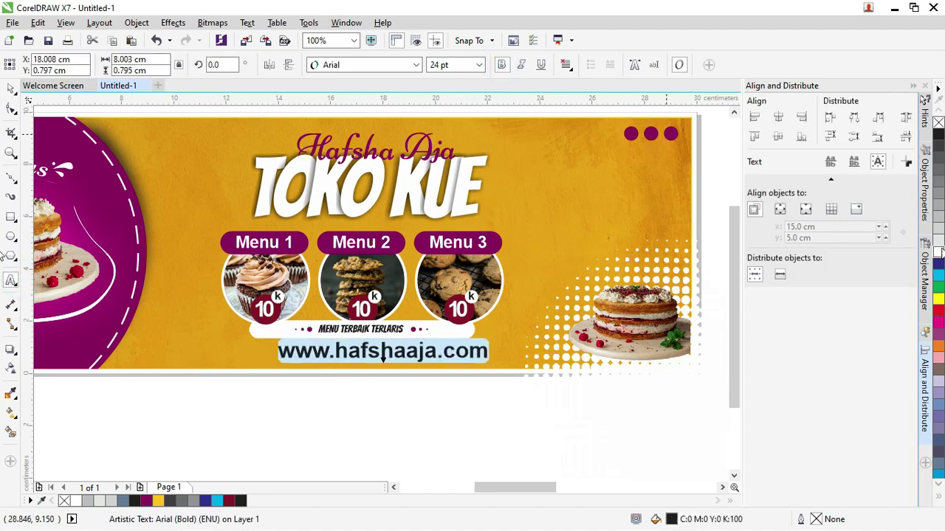
{"action": "left_click", "coordinate": [938, 252]}
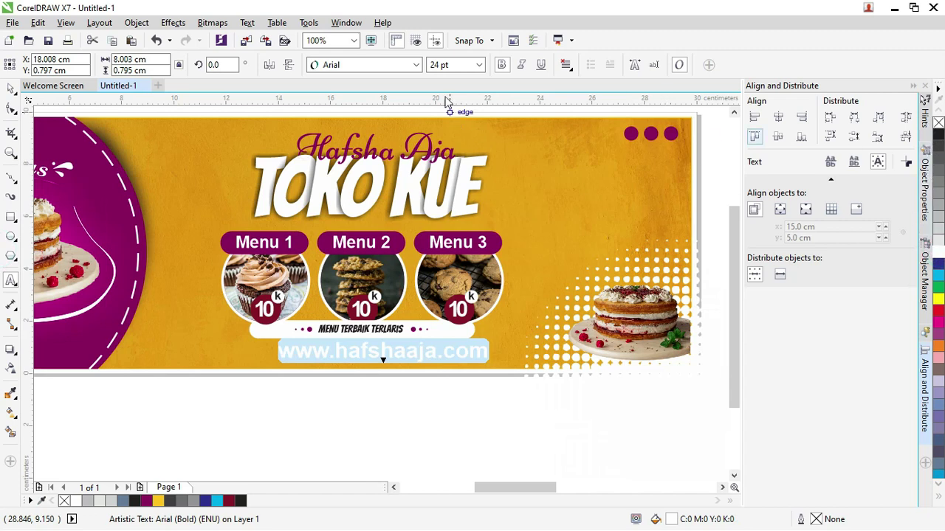
{"action": "left_click", "coordinate": [479, 65]}
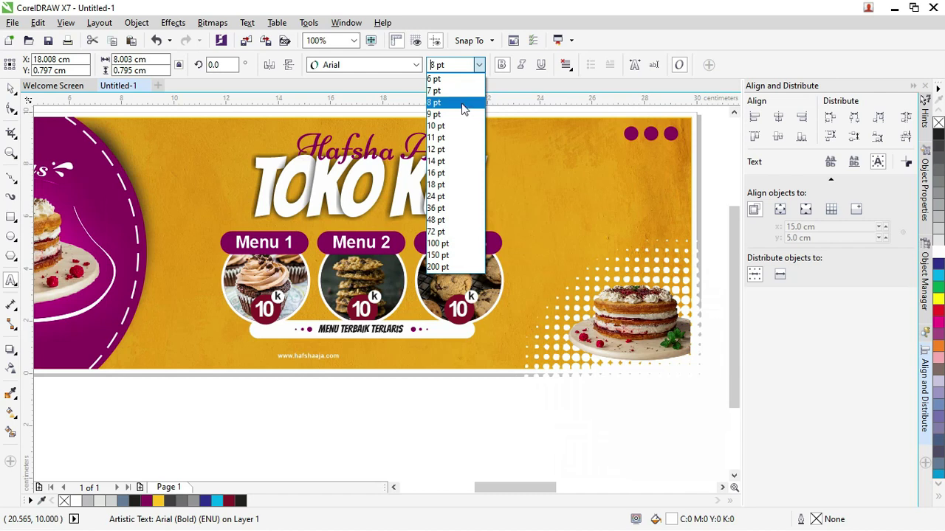
{"action": "left_click", "coordinate": [461, 103]}
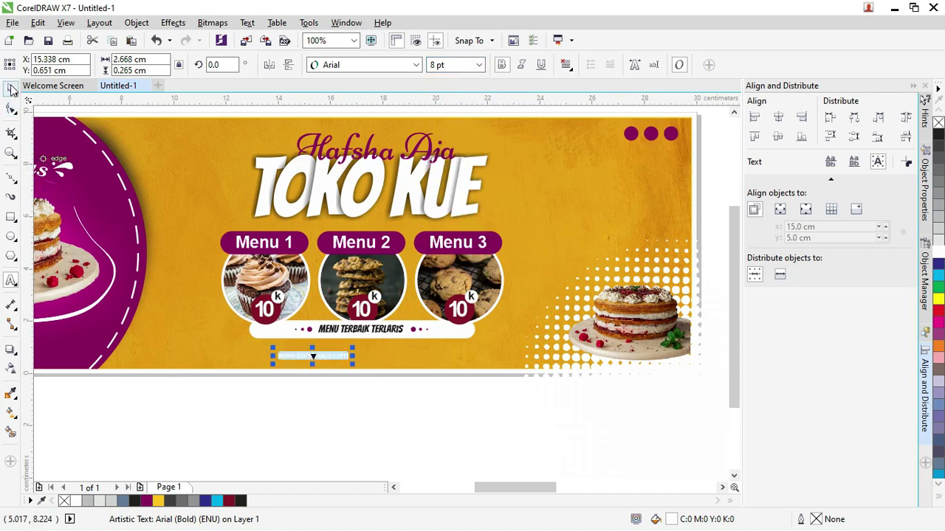
- Move the web address under the "MENU TERBAIK TERLARIS" bar and centre it horizontally on the "Menu 2" text
{"action": "left_click", "coordinate": [11, 87]}
{"action": "left_click", "coordinate": [347, 433]}
{"action": "left_click", "coordinate": [338, 359]}
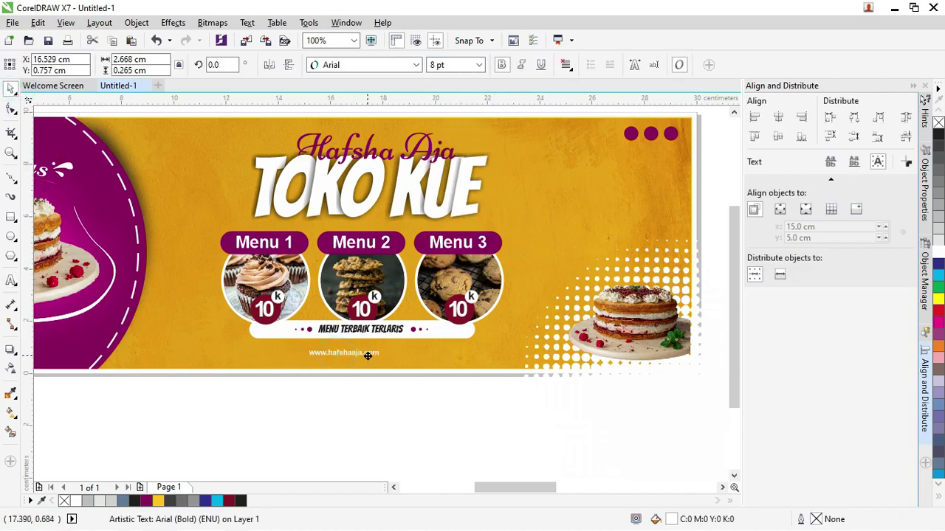
{"action": "left_click", "coordinate": [362, 208], "text": "shift"}
{"action": "left_click", "coordinate": [398, 422]}
{"action": "left_click", "coordinate": [373, 356]}
{"action": "left_click", "coordinate": [362, 244], "text": "shift"}
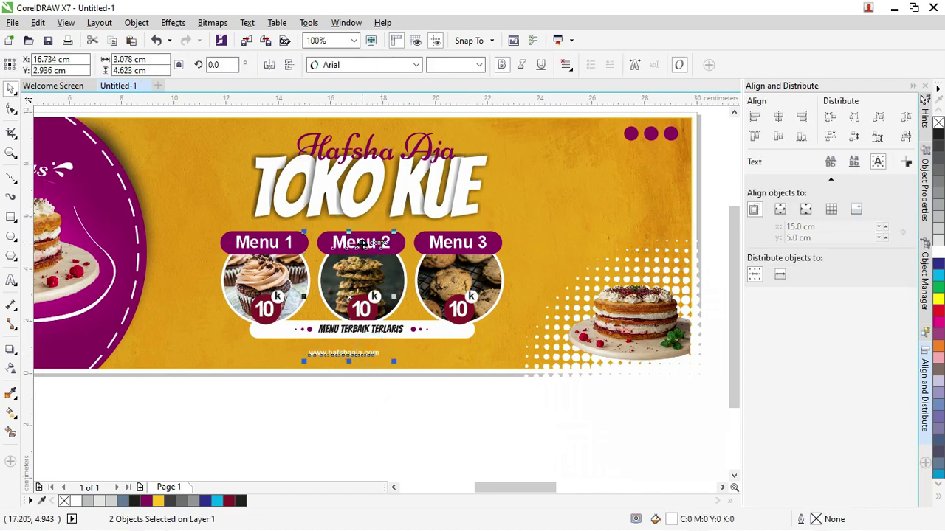
{"action": "left_click", "coordinate": [376, 379]}
- Raise the web address closer to the bar and widen its letter spacing until it is about 3.88 cm wide
{"action": "scroll", "coordinate": [365, 361], "scroll_direction": "up", "scroll_amount": 2}
{"action": "left_click", "coordinate": [363, 344]}
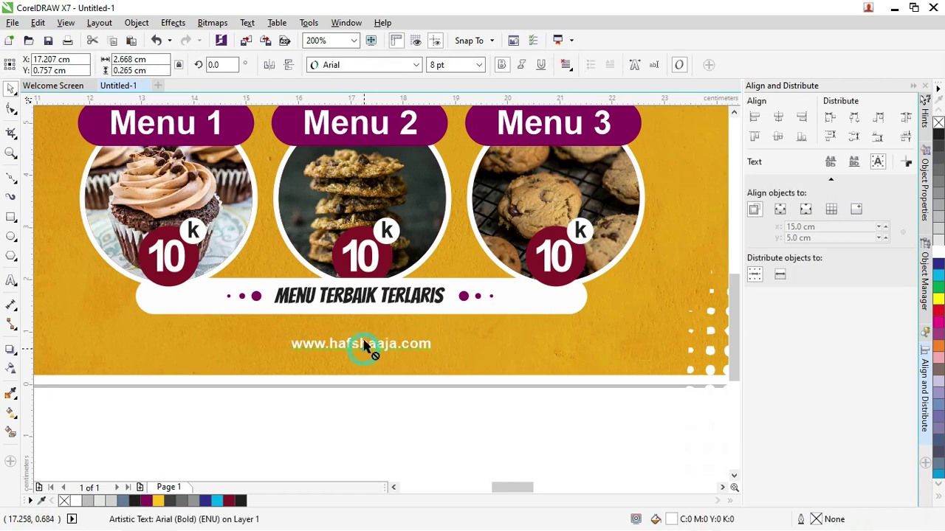
{"action": "left_click_drag", "start_coordinate": [364, 344], "coordinate": [364, 333]}
{"action": "left_click", "coordinate": [11, 108]}
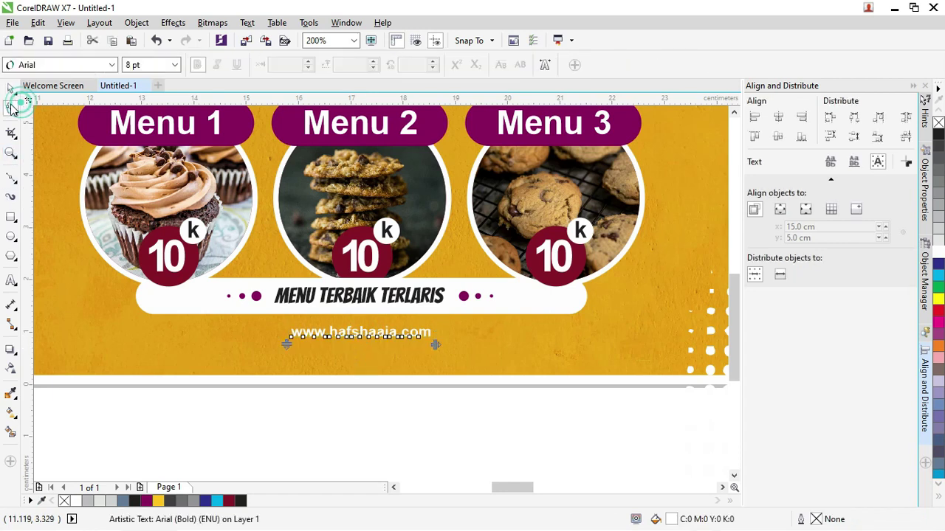
{"action": "left_click_drag", "start_coordinate": [435, 346], "coordinate": [499, 345]}
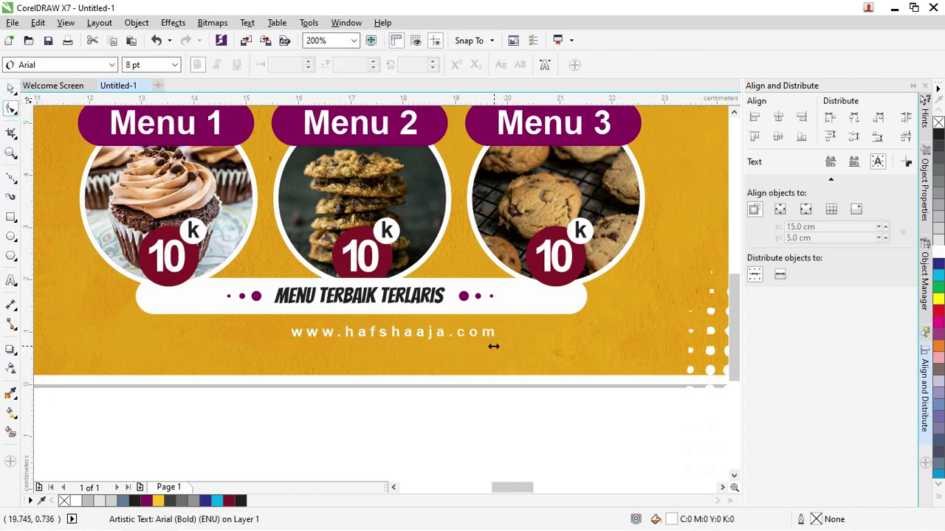
- Centre the respaced web address horizontally on the Menu 2 item above it
{"action": "left_click", "coordinate": [12, 88]}
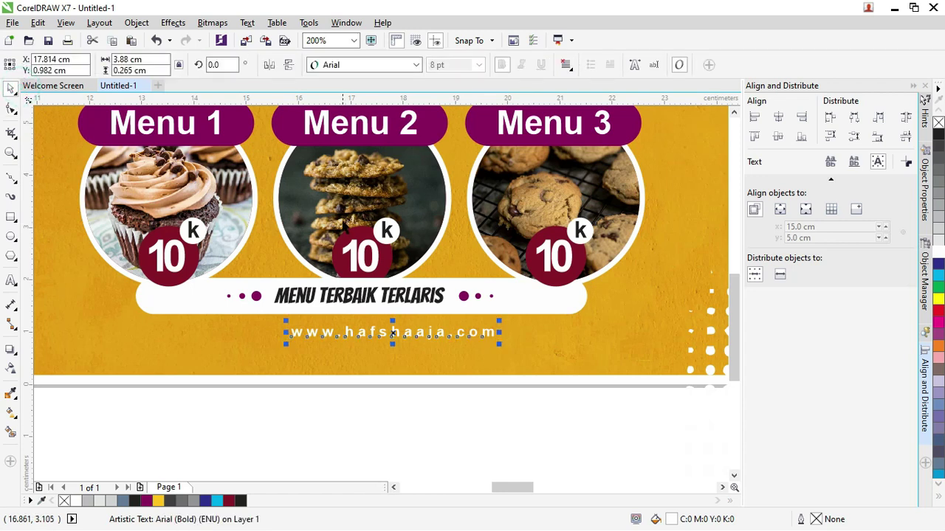
{"action": "left_click", "coordinate": [342, 146], "text": "shift"}
{"action": "key", "text": "c"}
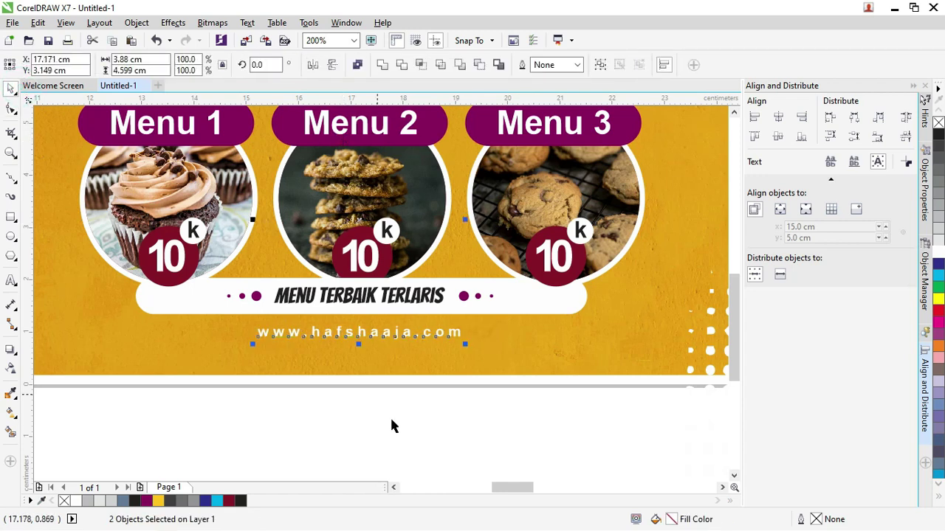
{"action": "left_click", "coordinate": [402, 431]}
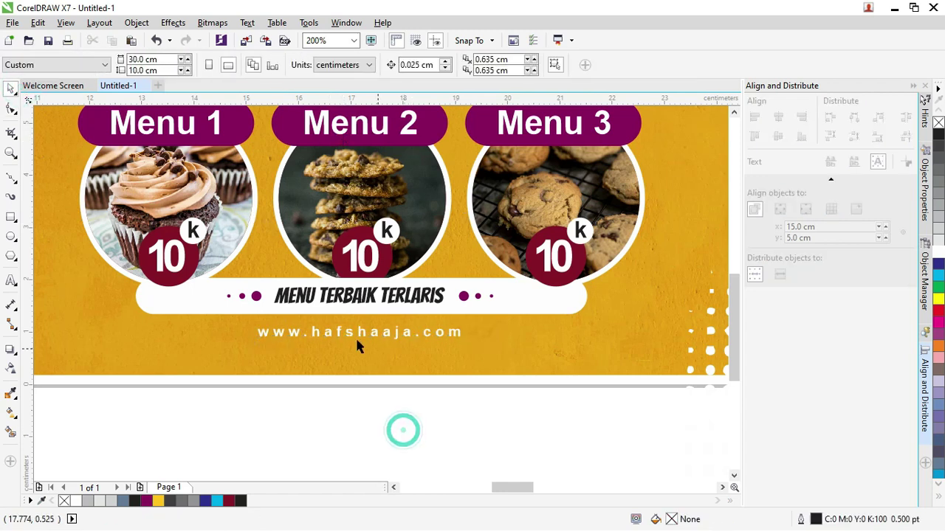
- Draw a white horizontal line about 0.68 cm long just right of the web address and copy it to the left side
{"action": "left_click", "coordinate": [11, 180]}
{"action": "left_click", "coordinate": [36, 177]}
{"action": "scroll", "coordinate": [413, 293], "scroll_direction": "up", "scroll_amount": 2}
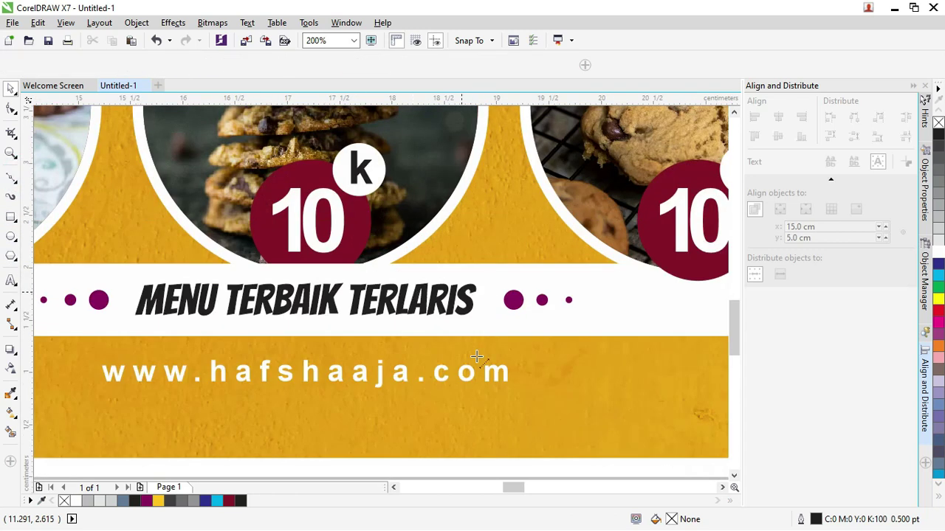
{"action": "left_click", "coordinate": [611, 373]}
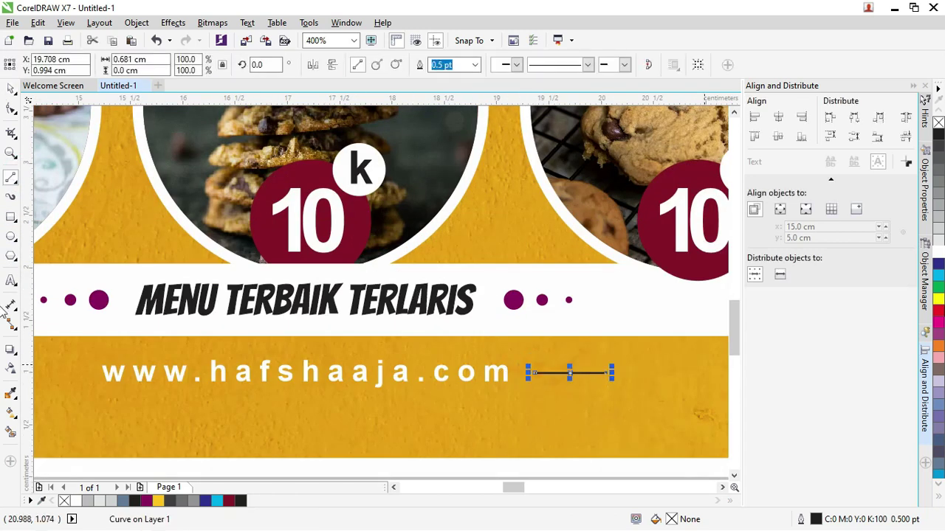
{"action": "scroll", "coordinate": [661, 343], "scroll_direction": "down", "scroll_amount": 2}
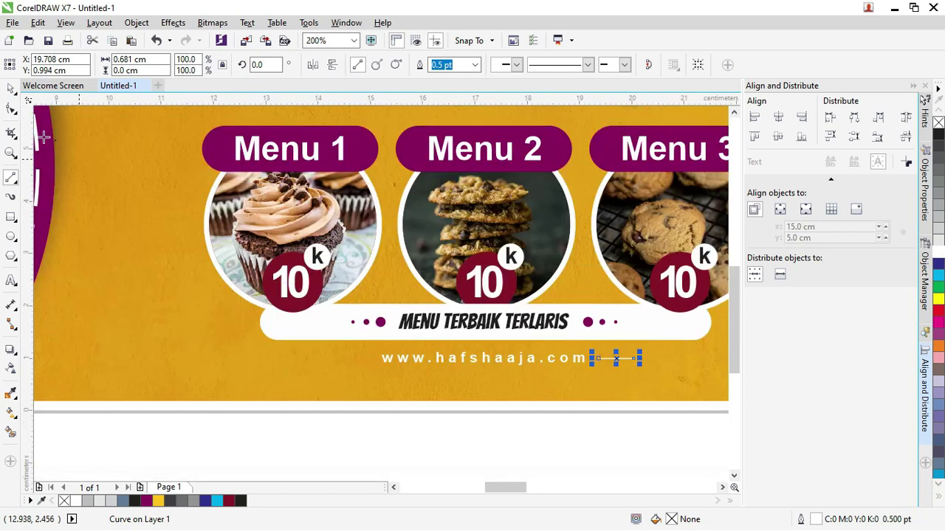
{"action": "left_click", "coordinate": [646, 453]}
{"action": "left_click_drag", "start_coordinate": [617, 362], "coordinate": [353, 358]}
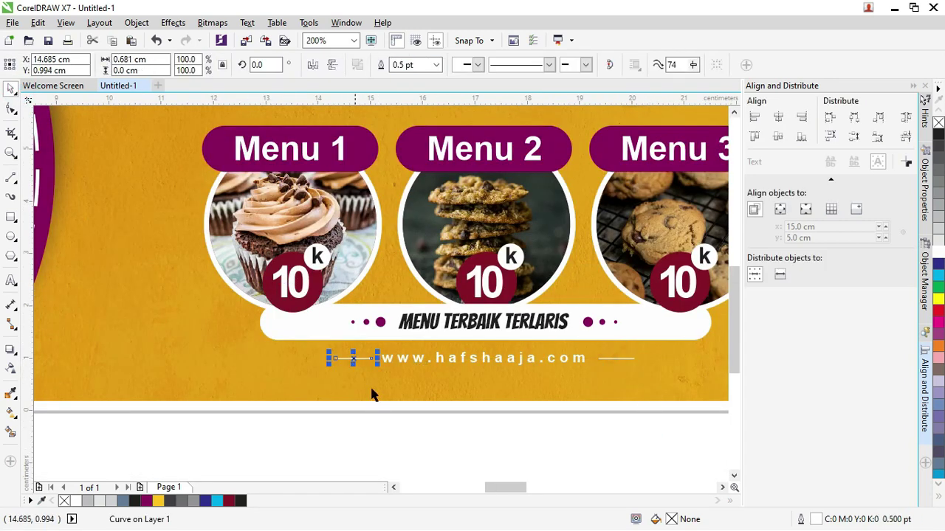
- Distribute the web address and its two flanking lines horizontally by their right edges
{"action": "left_click", "coordinate": [538, 469]}
{"action": "left_click_drag", "start_coordinate": [683, 455], "coordinate": [291, 345]}
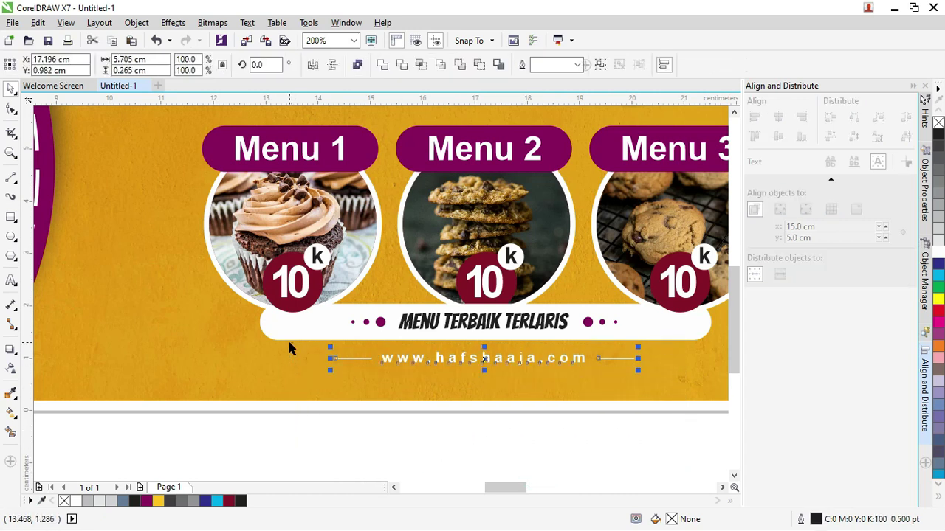
{"action": "left_click", "coordinate": [879, 118]}
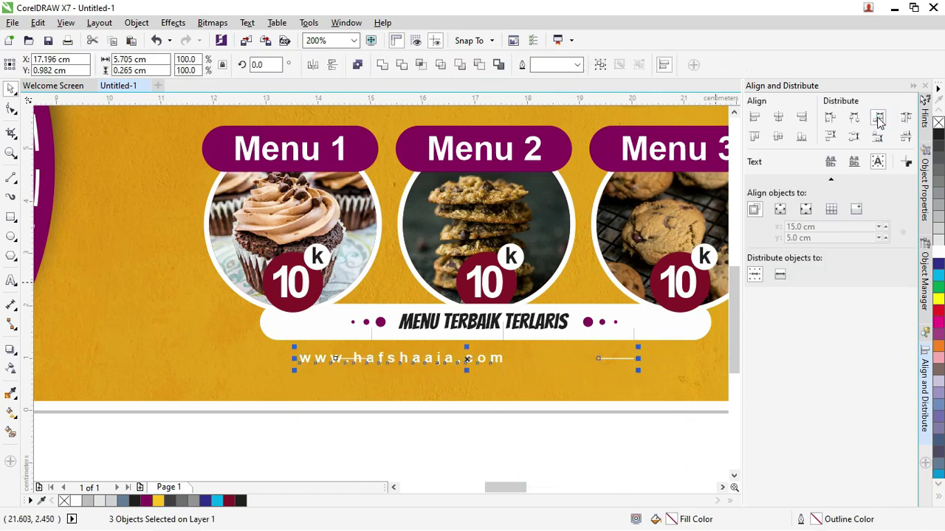
- Distribute the web address and its two flanking lines horizontally by their centres
{"action": "left_click", "coordinate": [855, 118]}
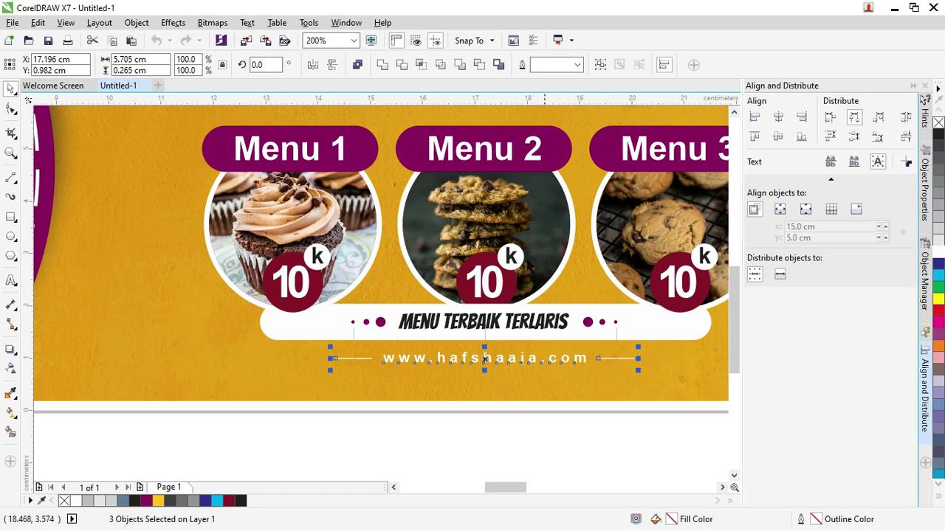
{"action": "left_click", "coordinate": [17, 89]}
{"action": "left_click", "coordinate": [515, 440]}
{"action": "scroll", "coordinate": [416, 395], "scroll_direction": "down", "scroll_amount": 2}
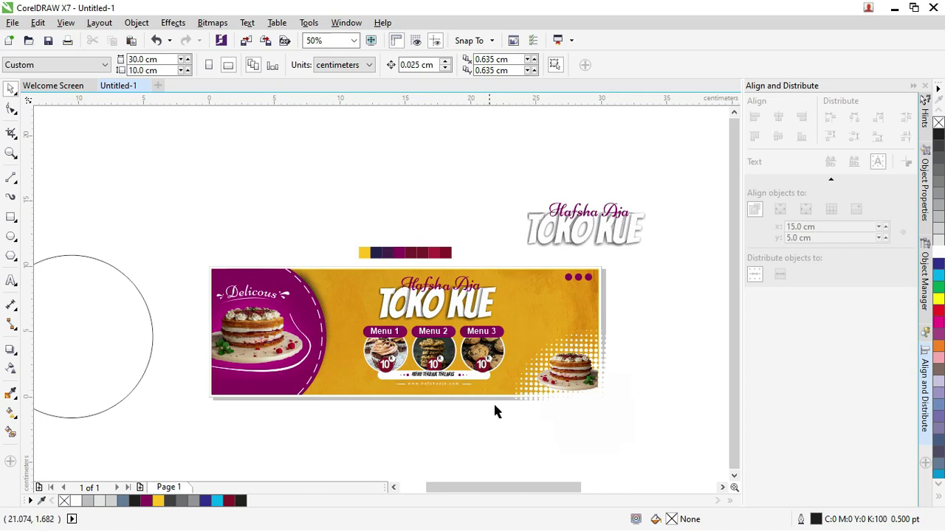
- Group the central title, menu items and web address, and scale the group down to about 9.92 × 7.63 cm
{"action": "left_click_drag", "start_coordinate": [505, 417], "coordinate": [354, 273]}
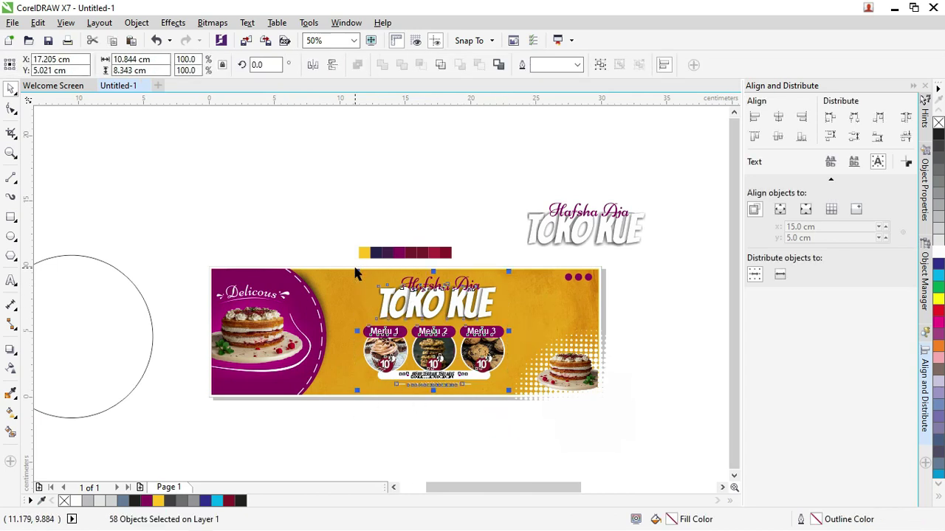
{"action": "key", "text": "ctrl+g"}
{"action": "left_click_drag", "start_coordinate": [507, 273], "coordinate": [497, 281]}
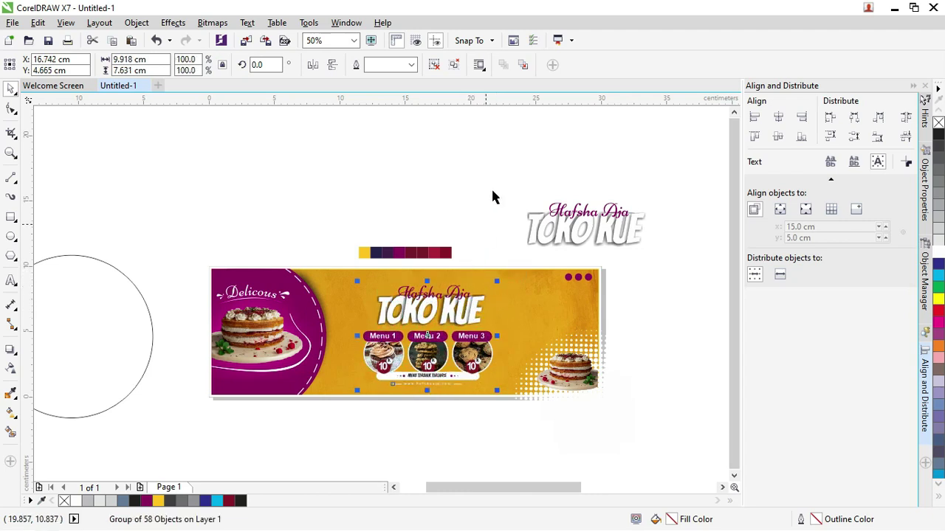
{"action": "left_click", "coordinate": [779, 117]}
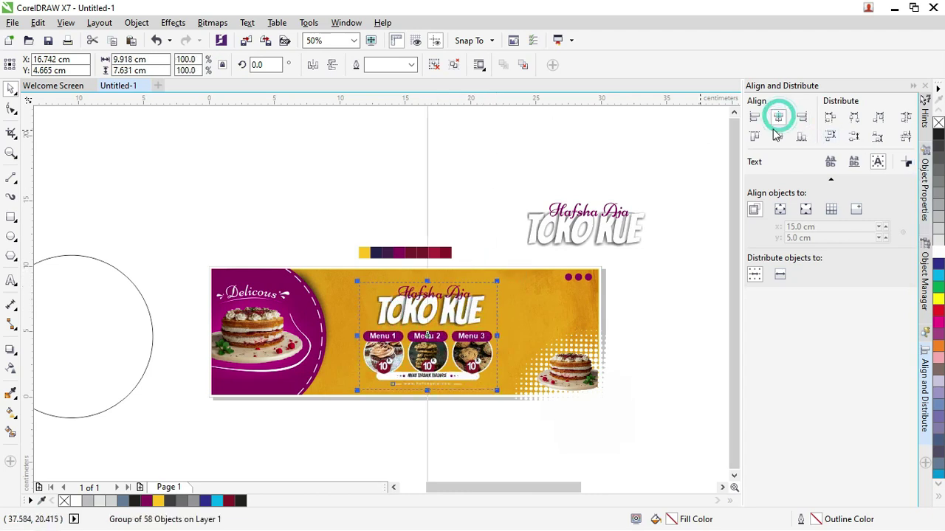
{"action": "scroll", "coordinate": [419, 277], "scroll_direction": "up", "scroll_amount": 2}
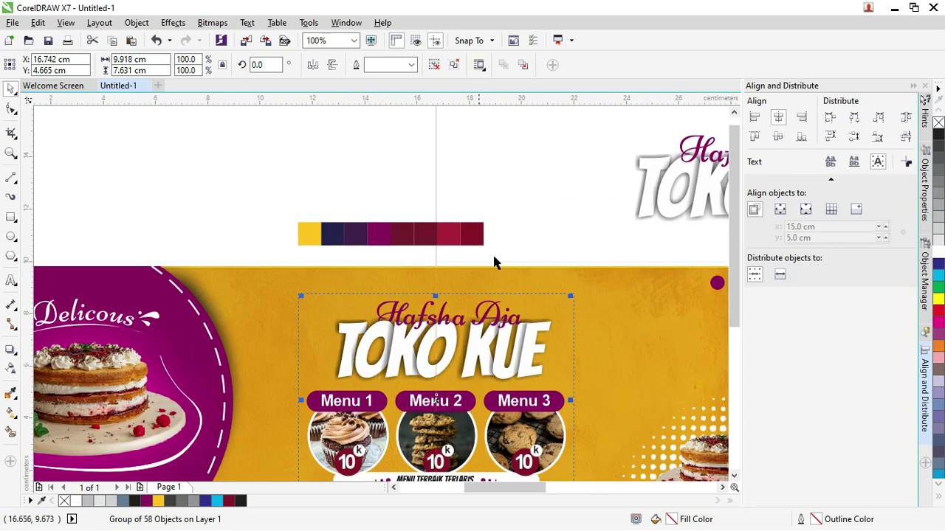
{"action": "left_click", "coordinate": [517, 252]}
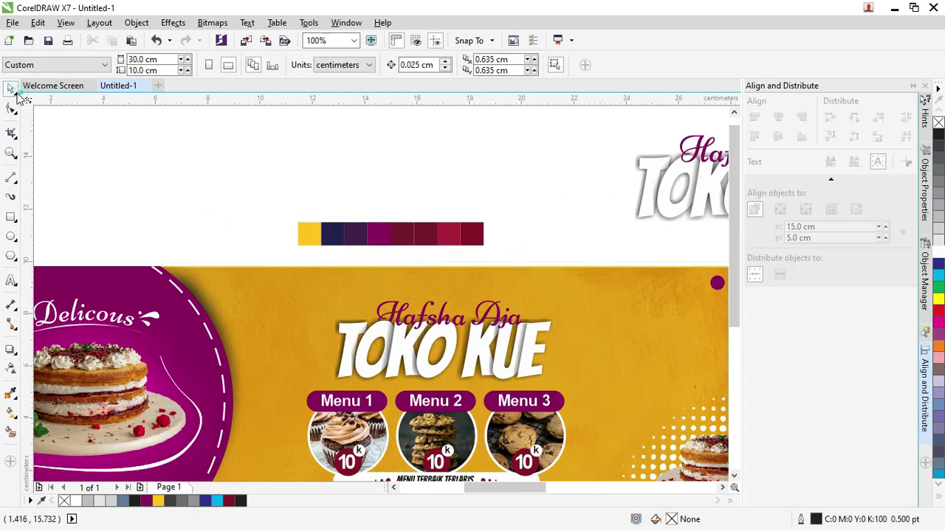
{"action": "scroll", "coordinate": [177, 217], "scroll_direction": "down", "scroll_amount": 2}
{"action": "scroll", "coordinate": [280, 281], "scroll_direction": "up", "scroll_amount": 2}
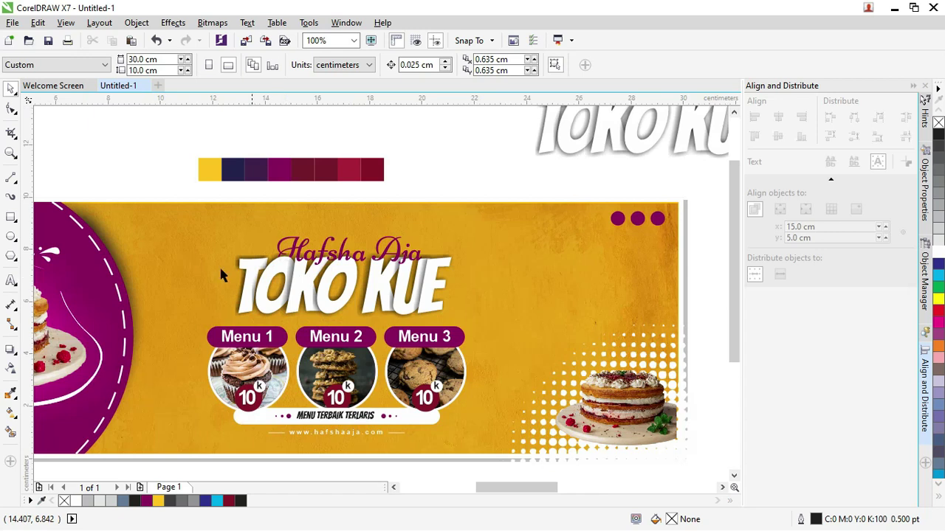
{"action": "left_click", "coordinate": [12, 220]}
{"action": "scroll", "coordinate": [171, 218], "scroll_direction": "up", "scroll_amount": 2}
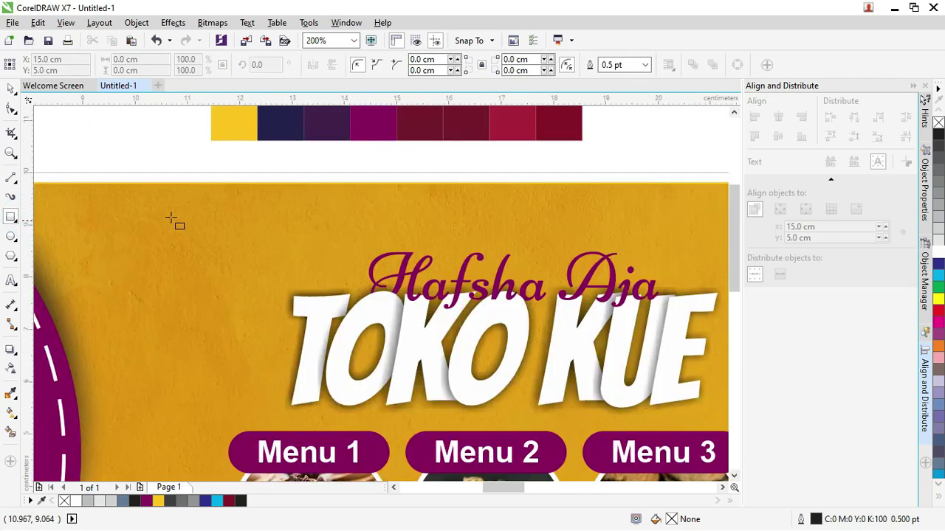
{"action": "left_click_drag", "start_coordinate": [151, 185], "coordinate": [212, 232]}
{"action": "left_click", "coordinate": [14, 108]}
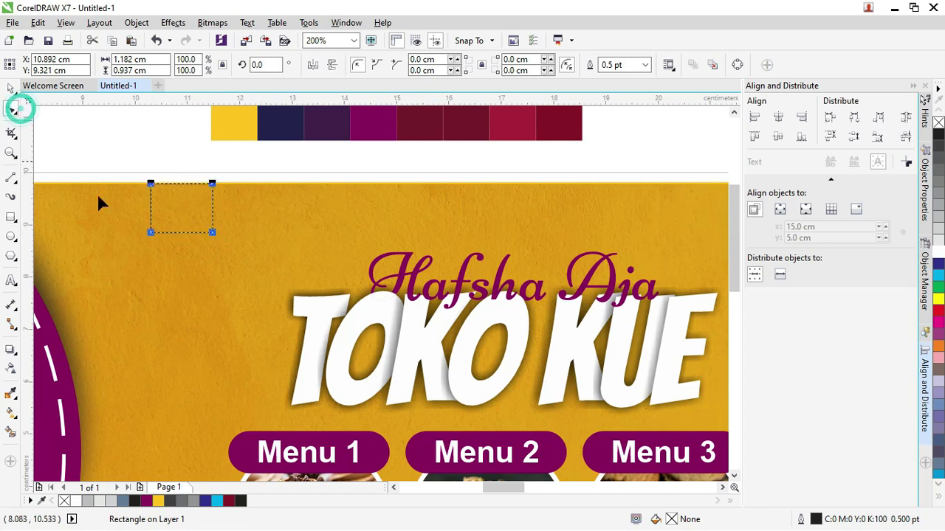
{"action": "left_click", "coordinate": [150, 232]}
{"action": "left_click_drag", "start_coordinate": [210, 231], "coordinate": [150, 230]}
{"action": "scroll", "coordinate": [166, 194], "scroll_direction": "up", "scroll_amount": 2}
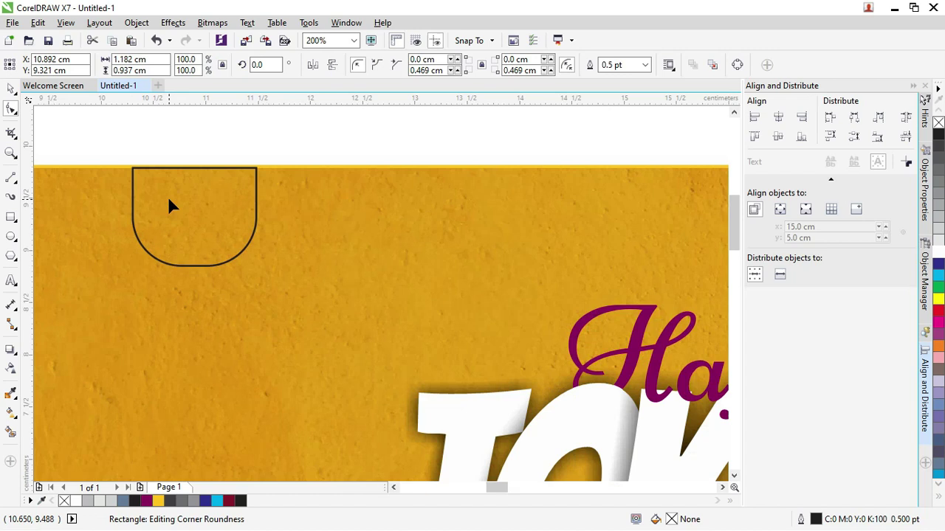
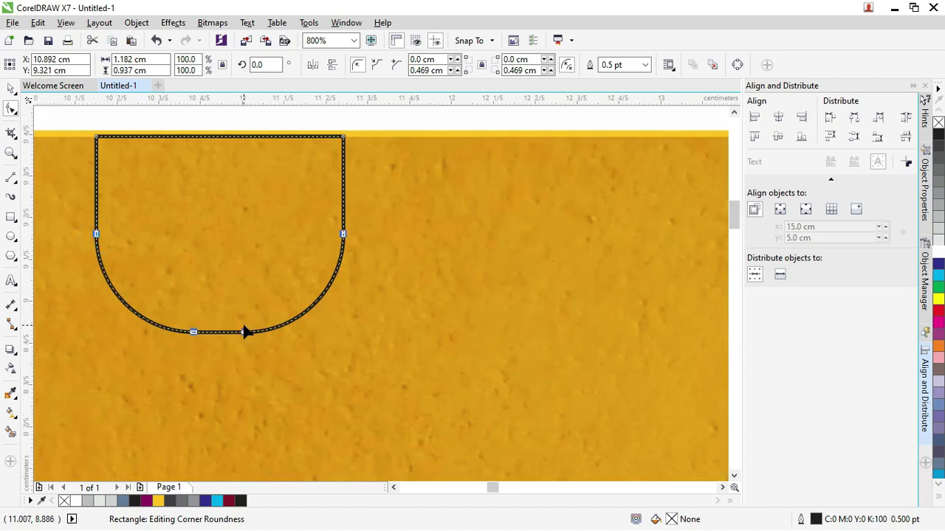
{"action": "left_click", "coordinate": [11, 89]}
{"action": "left_click", "coordinate": [152, 154]}
{"action": "key", "text": "ctrl+z"}
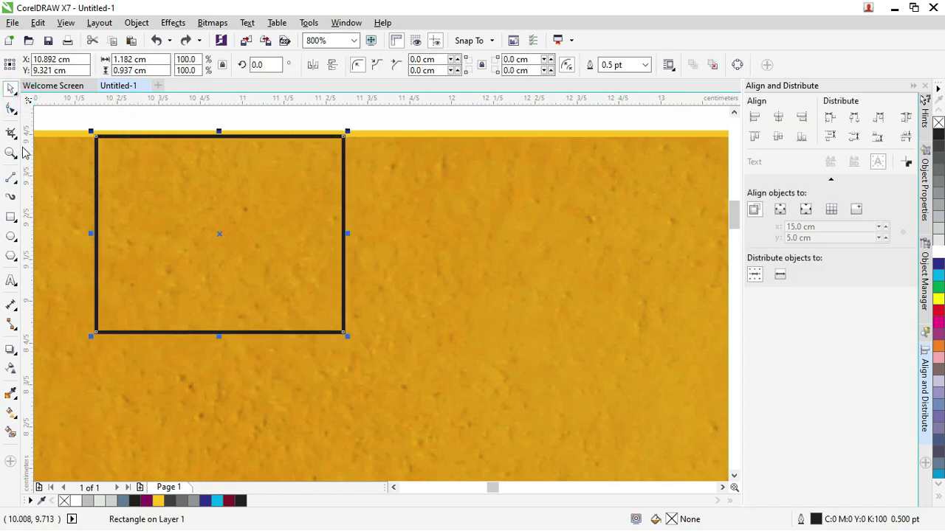
{"action": "scroll", "coordinate": [302, 321], "scroll_direction": "down", "scroll_amount": 2}
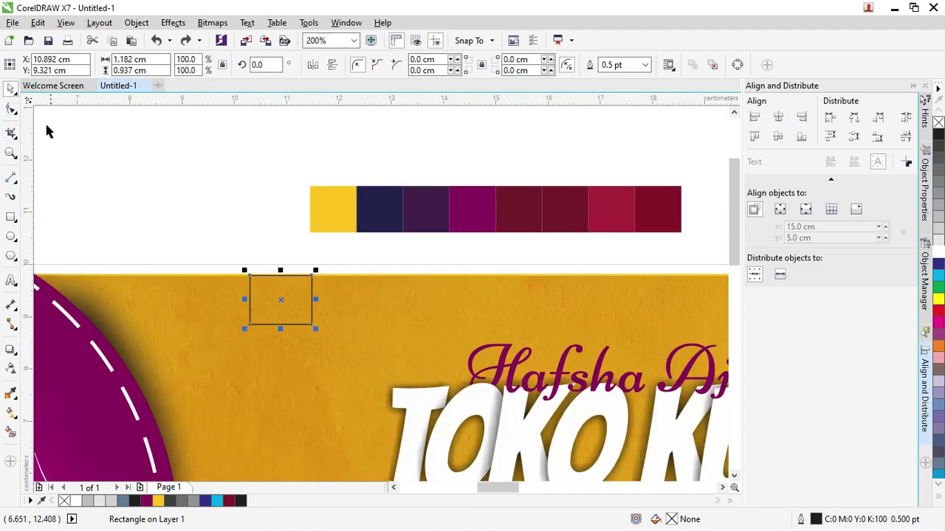
{"action": "key", "text": "Delete"}
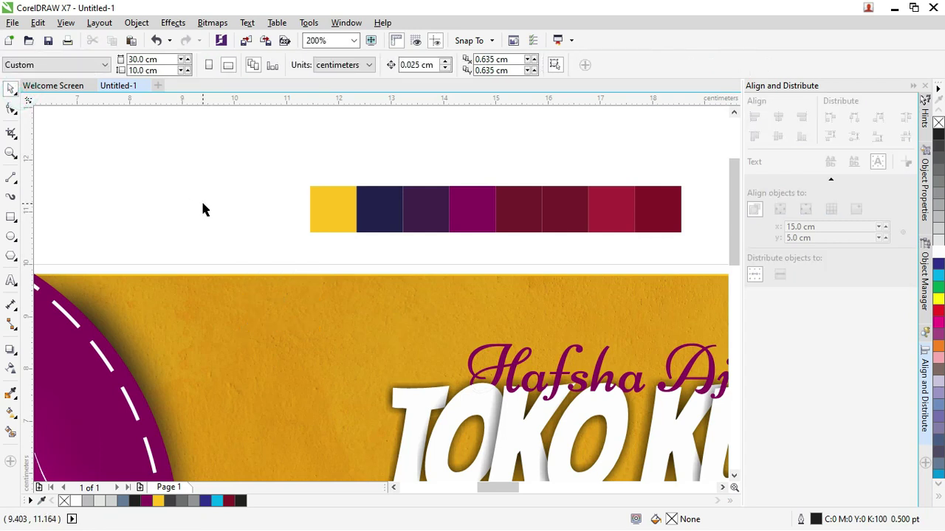
- Draw a square of about 1.07 cm at the banner's upper edge and fully round its two lower corners, about 0.54 cm radius
{"action": "left_click", "coordinate": [11, 217]}
{"action": "left_click_drag", "start_coordinate": [226, 275], "coordinate": [281, 332]}
{"action": "scroll", "coordinate": [266, 331], "scroll_direction": "up", "scroll_amount": 1}
{"action": "left_click", "coordinate": [10, 108]}
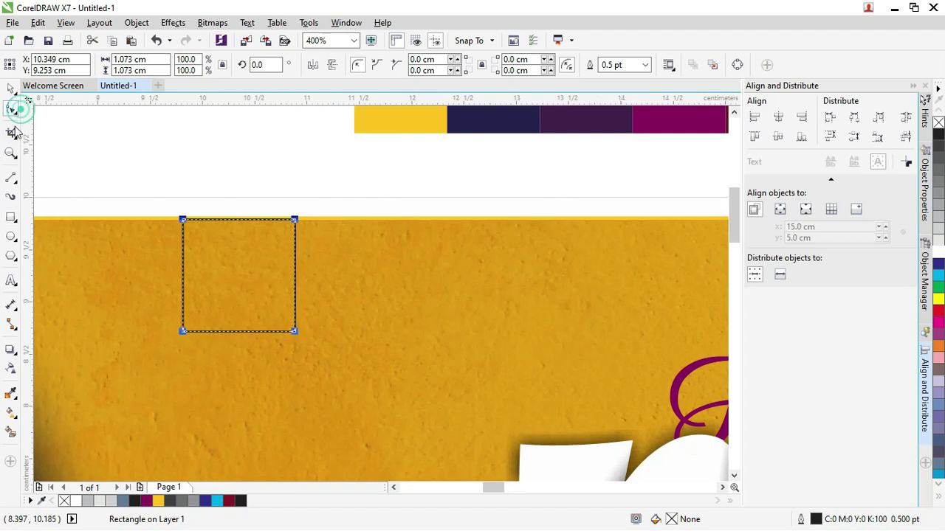
{"action": "left_click", "coordinate": [183, 330]}
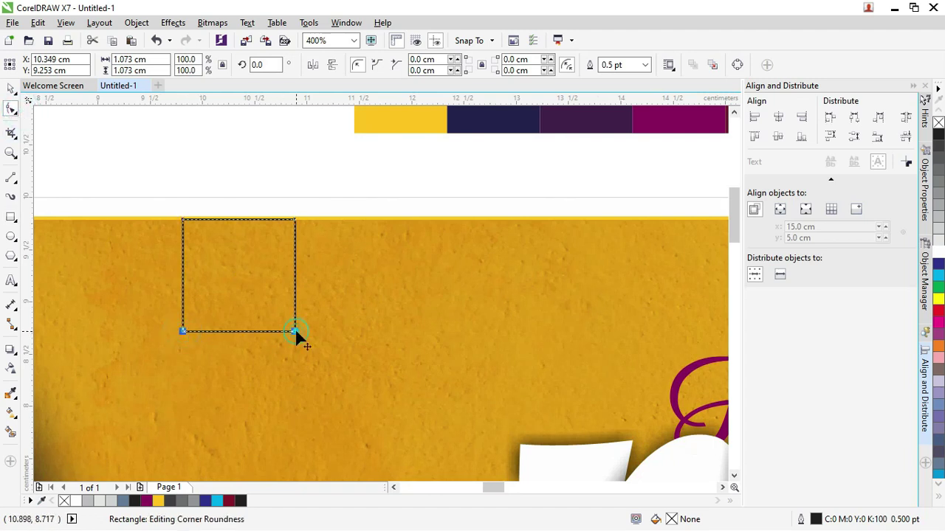
{"action": "left_click_drag", "start_coordinate": [291, 329], "coordinate": [189, 219]}
{"action": "left_click", "coordinate": [11, 89]}
{"action": "left_click", "coordinate": [226, 143]}
{"action": "scroll", "coordinate": [255, 197], "scroll_direction": "down", "scroll_amount": 1}
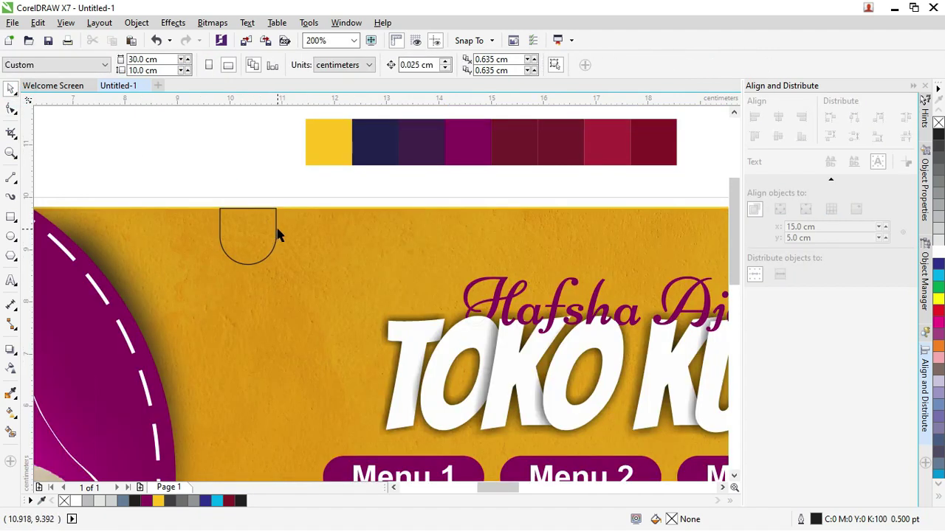
- Lock the background texture bitmap
{"action": "left_click", "coordinate": [277, 235]}
{"action": "left_click", "coordinate": [274, 237]}
{"action": "left_click", "coordinate": [275, 189]}
{"action": "left_click", "coordinate": [301, 232]}
{"action": "right_click", "coordinate": [305, 226]}
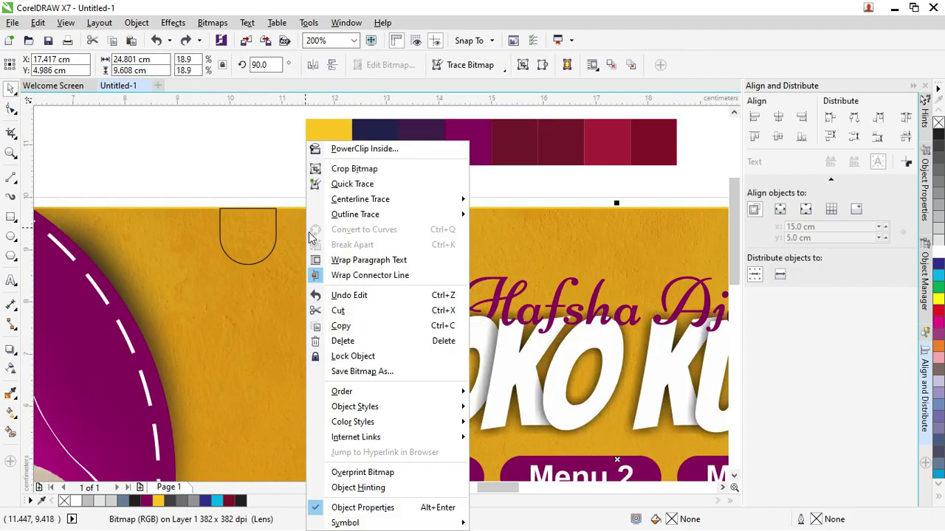
{"action": "left_click", "coordinate": [354, 356]}
{"action": "left_click", "coordinate": [236, 197]}
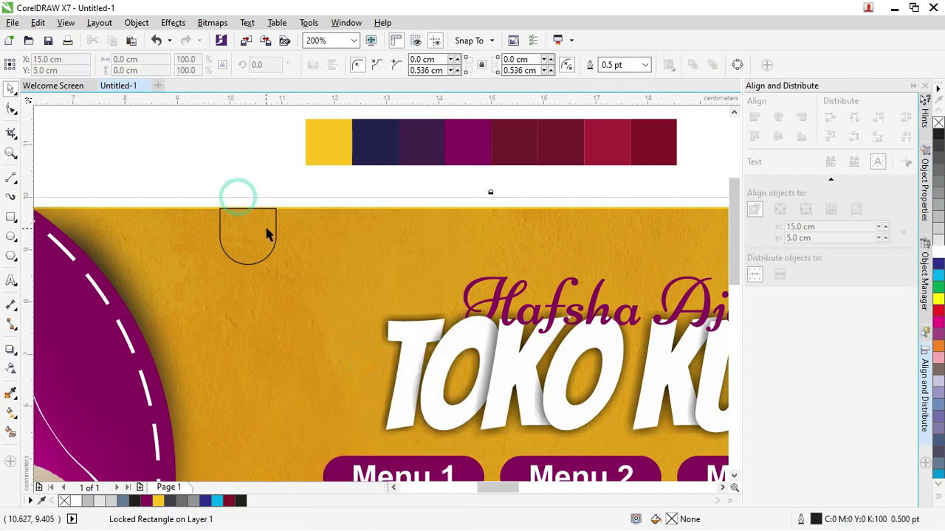
{"action": "left_click", "coordinate": [291, 194]}
- Place the rounded tab slightly below the banner's upper edge with an overlapping copy above it, and make the copy's lower corners square
{"action": "scroll", "coordinate": [274, 219], "scroll_direction": "up", "scroll_amount": 2}
{"action": "left_click_drag", "start_coordinate": [279, 214], "coordinate": [280, 162]}
{"action": "right_click", "coordinate": [280, 161]}
{"action": "left_click", "coordinate": [12, 109]}
{"action": "left_click_drag", "start_coordinate": [168, 206], "coordinate": [169, 273]}
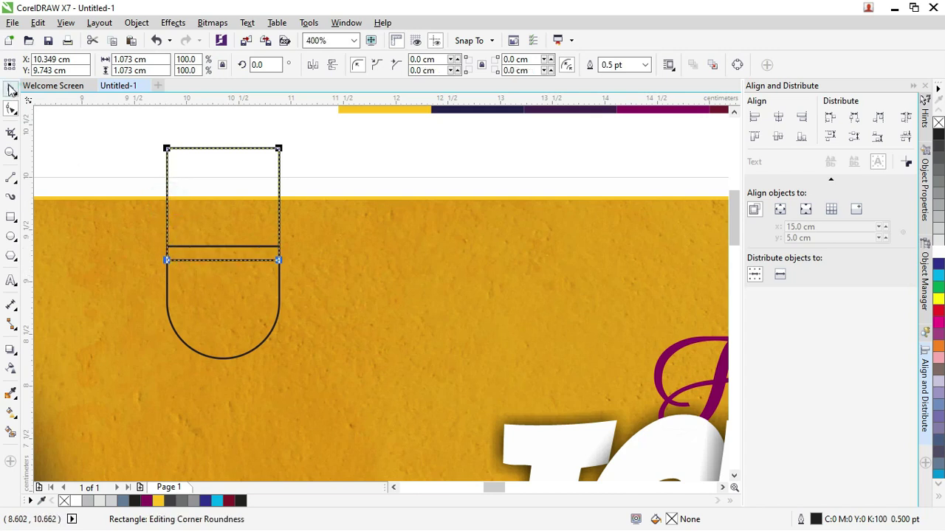
{"action": "left_click", "coordinate": [11, 88]}
{"action": "left_click", "coordinate": [221, 129]}
- Skew the square copy to the right into a parallelogram about 1.36 cm wide overall
{"action": "left_click", "coordinate": [226, 147]}
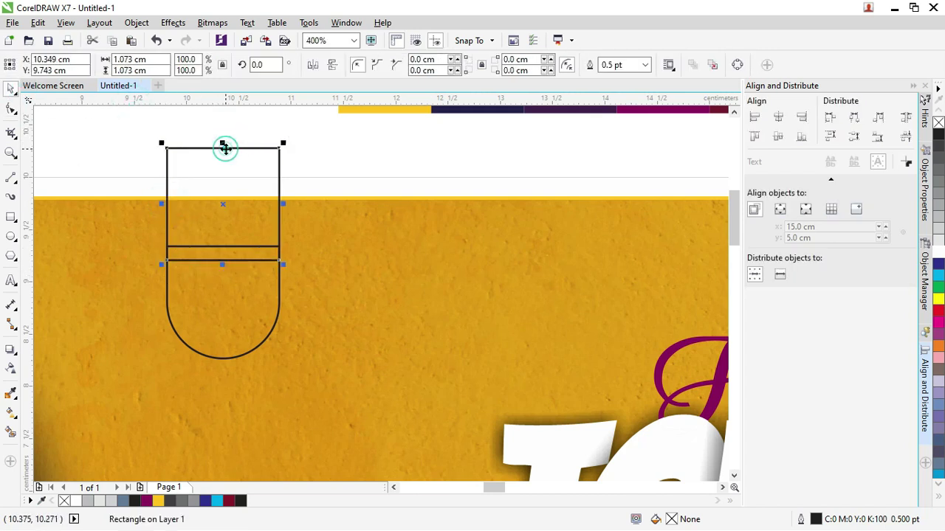
{"action": "left_click", "coordinate": [195, 149]}
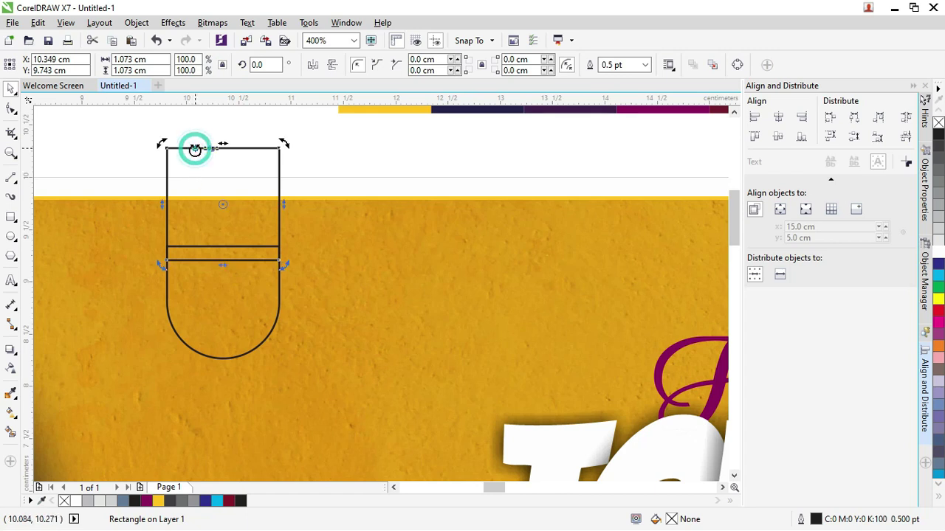
{"action": "left_click", "coordinate": [221, 145]}
{"action": "left_click_drag", "start_coordinate": [221, 144], "coordinate": [242, 143]}
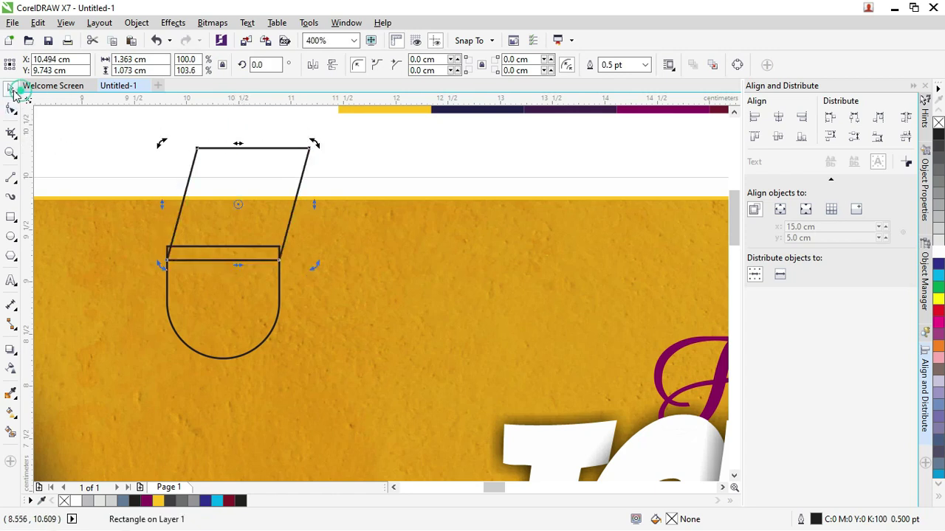
{"action": "left_click", "coordinate": [89, 133]}
- Use Smart Fill to create blue-grey pieces from the tab, the overlap strip and the parallelogram area inside the banner
{"action": "scroll", "coordinate": [250, 222], "scroll_direction": "up", "scroll_amount": 1}
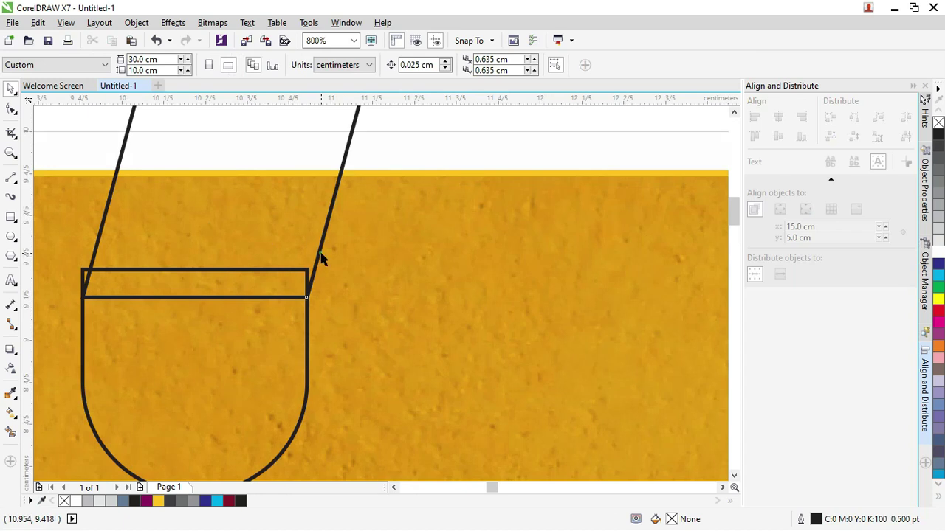
{"action": "left_click", "coordinate": [320, 254]}
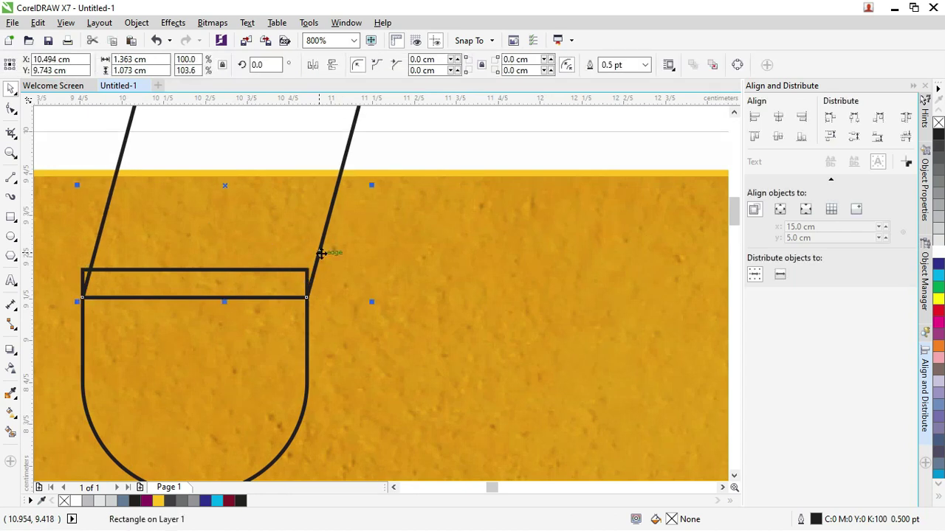
{"action": "scroll", "coordinate": [336, 274], "scroll_direction": "down", "scroll_amount": 1}
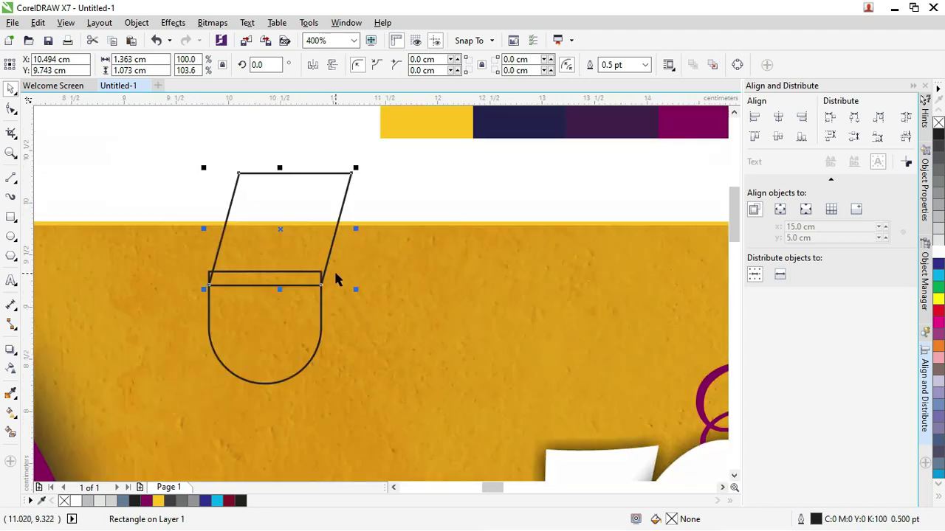
{"action": "left_click", "coordinate": [11, 432]}
{"action": "left_click", "coordinate": [266, 321]}
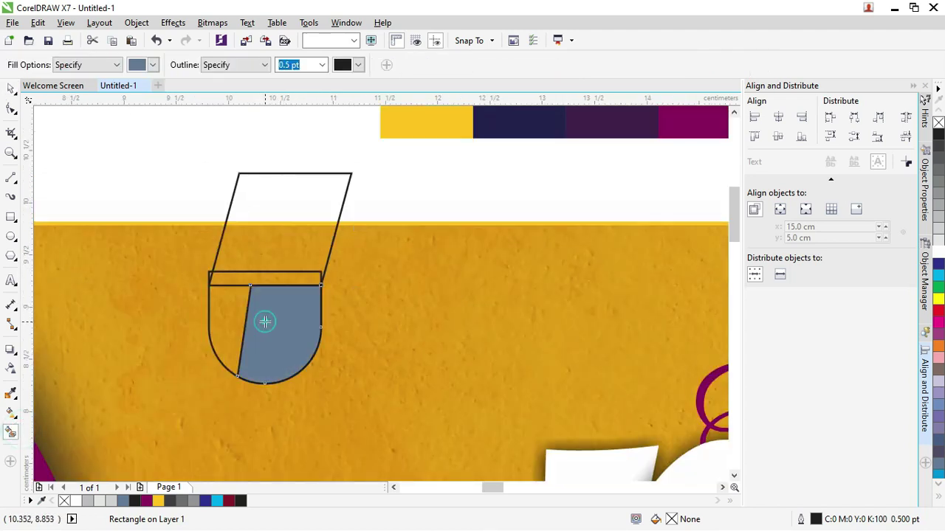
{"action": "left_click", "coordinate": [240, 314]}
{"action": "left_click", "coordinate": [279, 279]}
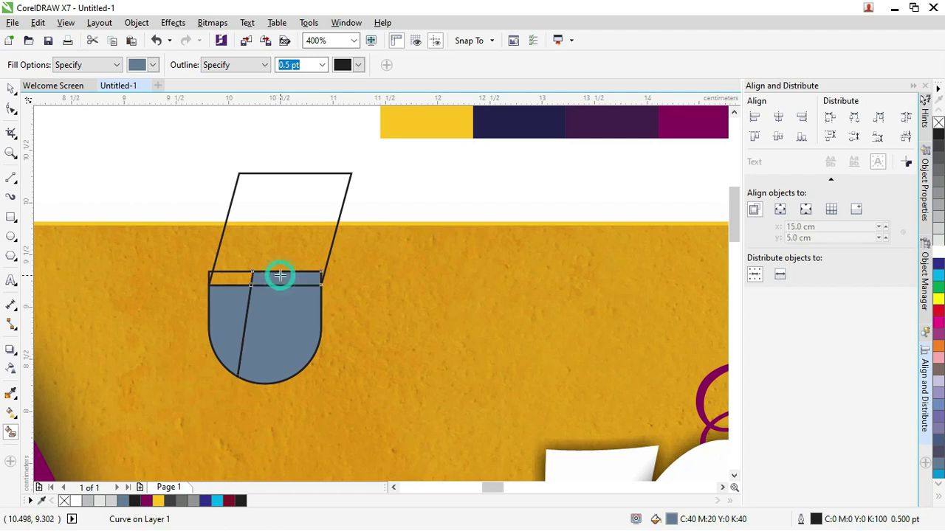
{"action": "left_click", "coordinate": [276, 254]}
{"action": "left_click", "coordinate": [244, 278]}
{"action": "left_click", "coordinate": [246, 256]}
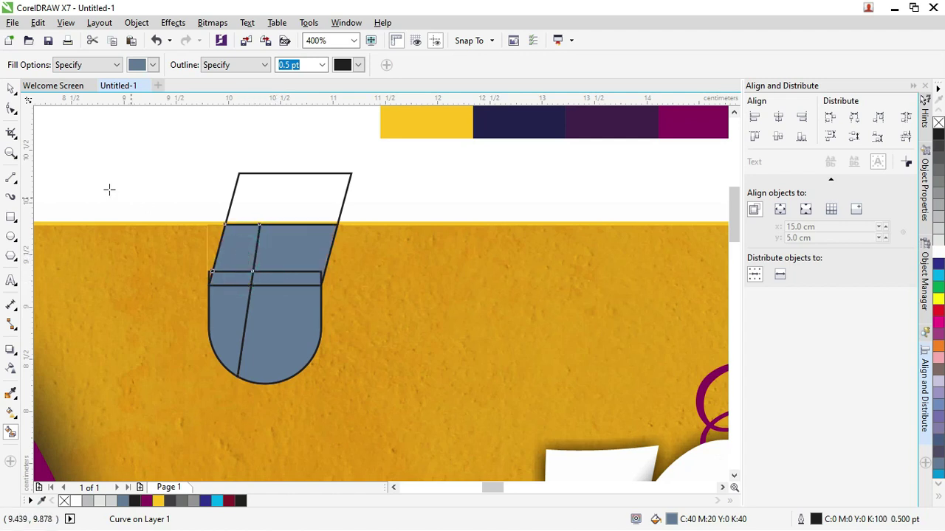
- Delete the original parallelogram outline that extends above the banner
{"action": "left_click", "coordinate": [11, 88]}
{"action": "left_click", "coordinate": [78, 120]}
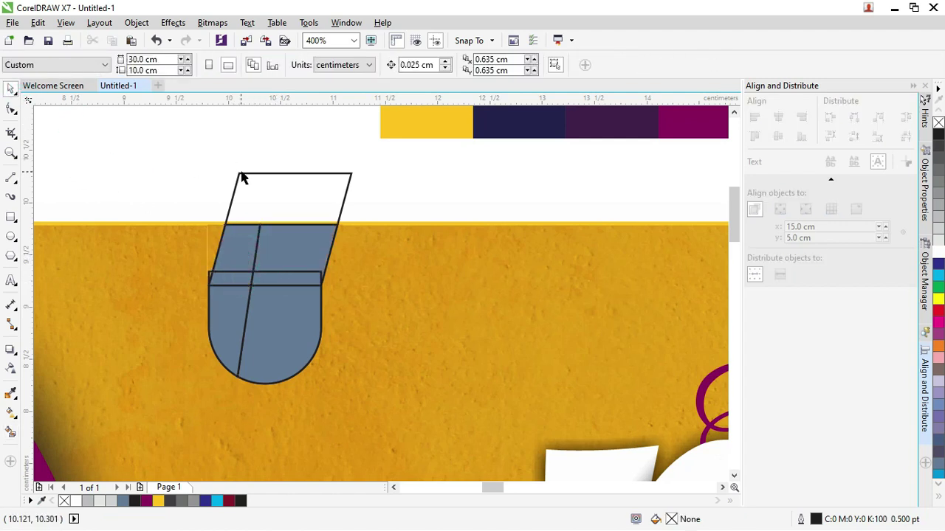
{"action": "left_click", "coordinate": [241, 172]}
{"action": "key", "text": "Delete"}
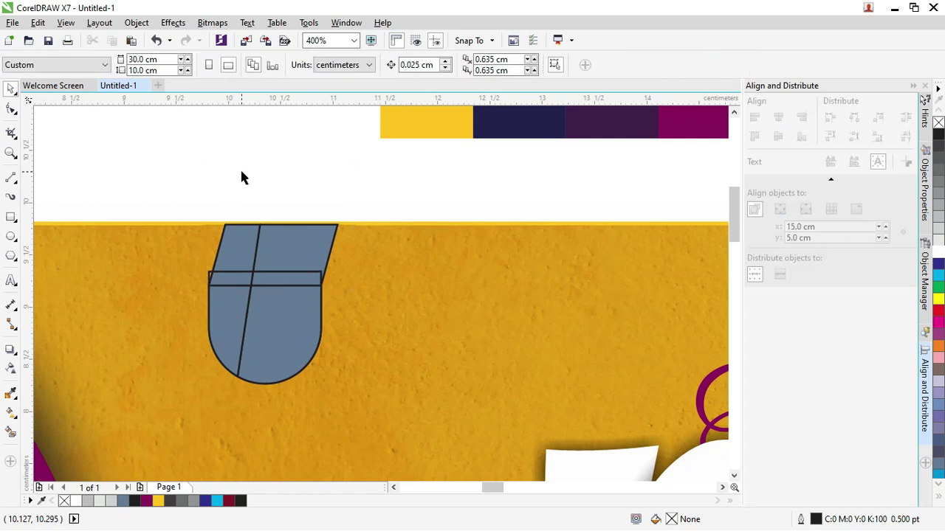
- Weld the two upper slanted pieces into one shape and fill it white
{"action": "left_click", "coordinate": [245, 246]}
{"action": "left_click", "coordinate": [290, 243], "text": "shift"}
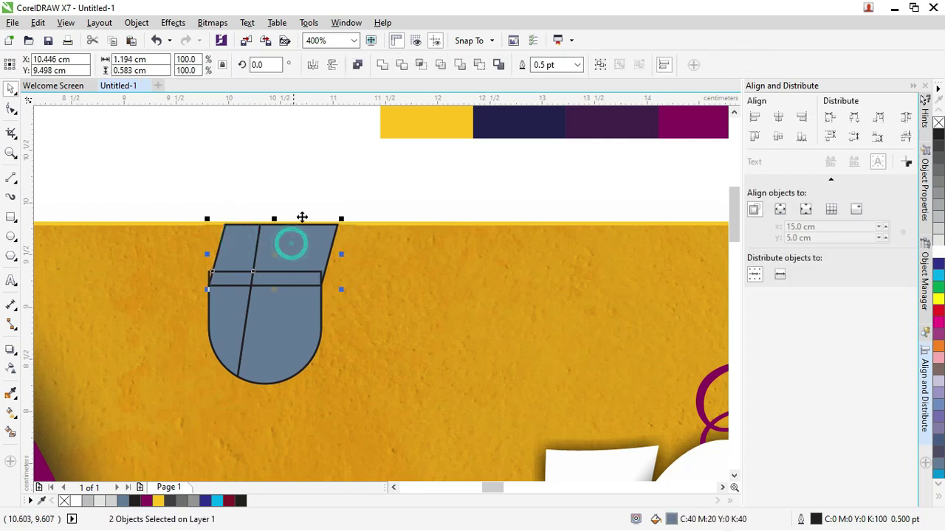
{"action": "left_click", "coordinate": [382, 65]}
{"action": "left_click", "coordinate": [938, 252]}
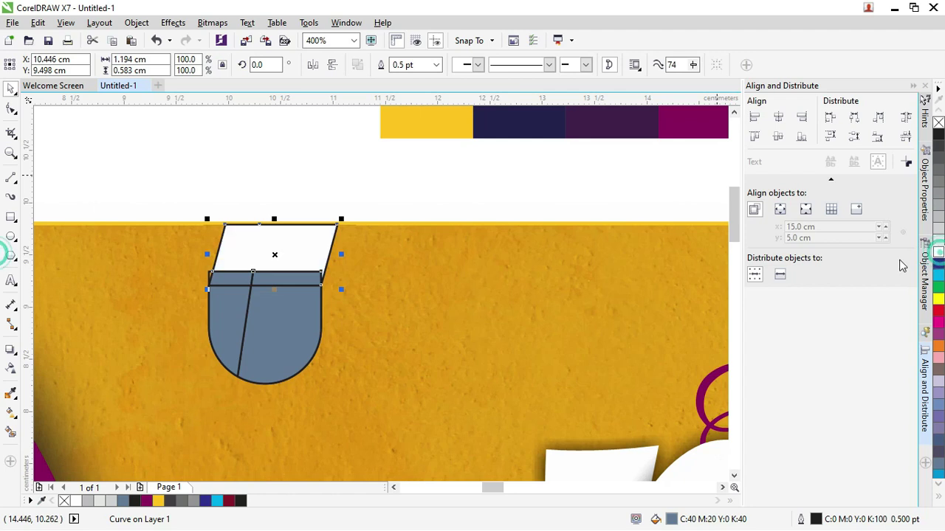
{"action": "left_click", "coordinate": [247, 184]}
- Weld the two overlap strip pieces to the white slanted piece and fill the combined shape white
{"action": "left_click", "coordinate": [304, 282]}
{"action": "scroll", "coordinate": [277, 296], "scroll_direction": "up", "scroll_amount": 2}
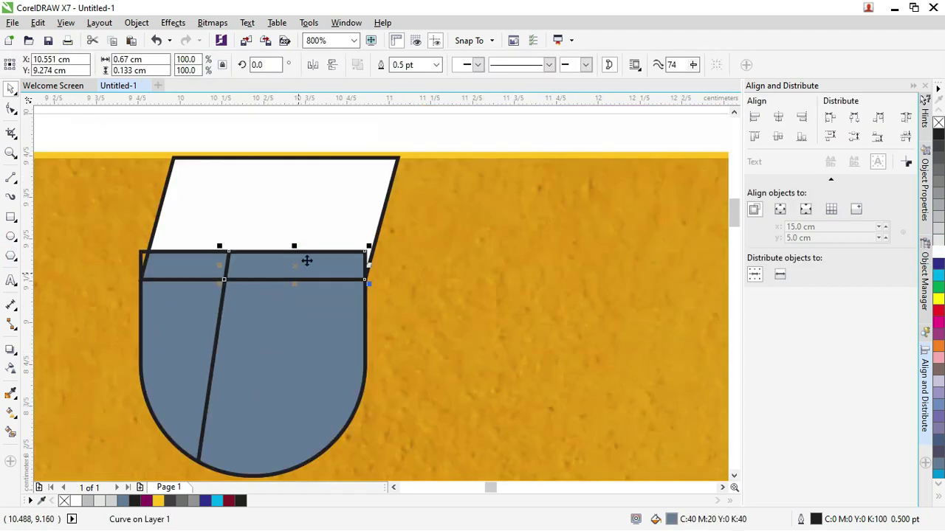
{"action": "left_click", "coordinate": [308, 216], "text": "shift"}
{"action": "left_click", "coordinate": [205, 267], "text": "shift"}
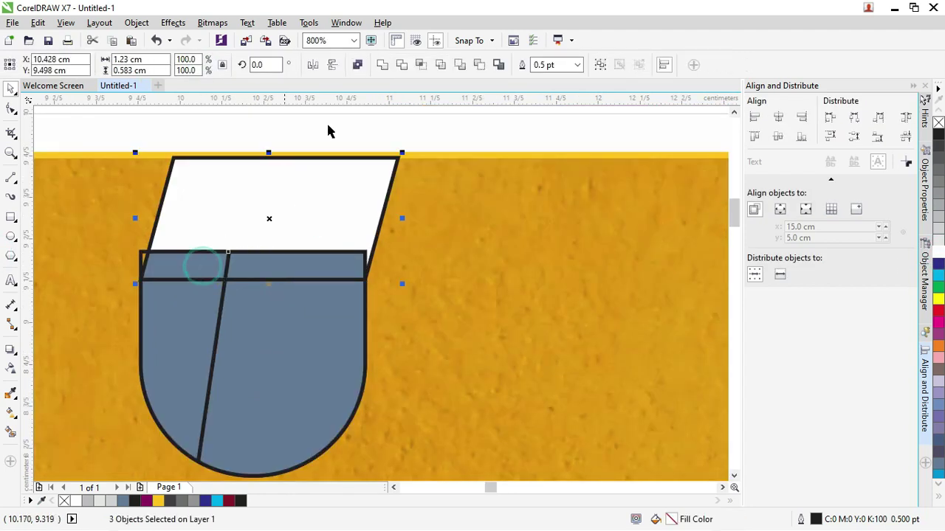
{"action": "left_click", "coordinate": [381, 65]}
{"action": "left_click", "coordinate": [939, 254]}
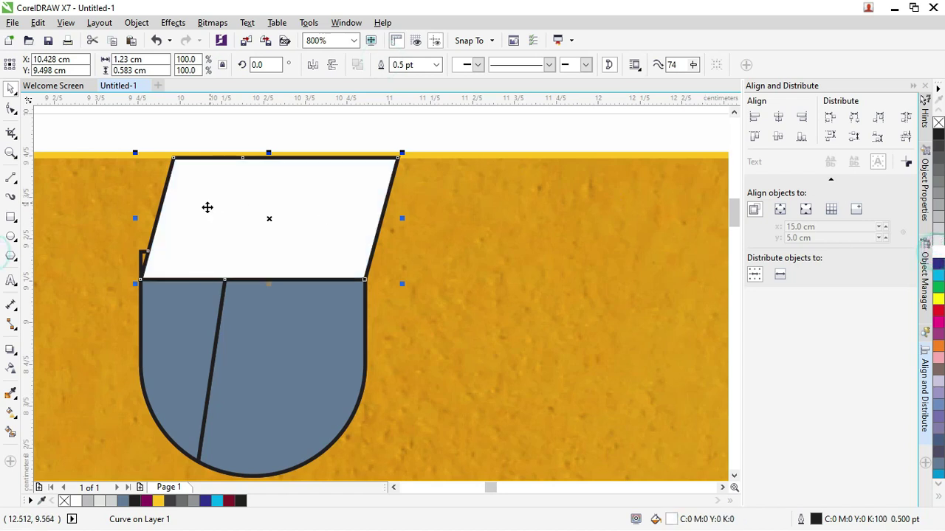
- Delete the leftover outlined sliver beside the lower corner of the white slanted piece
{"action": "left_click", "coordinate": [156, 147]}
{"action": "left_click", "coordinate": [141, 254]}
{"action": "left_click_drag", "start_coordinate": [123, 252], "coordinate": [121, 242]}
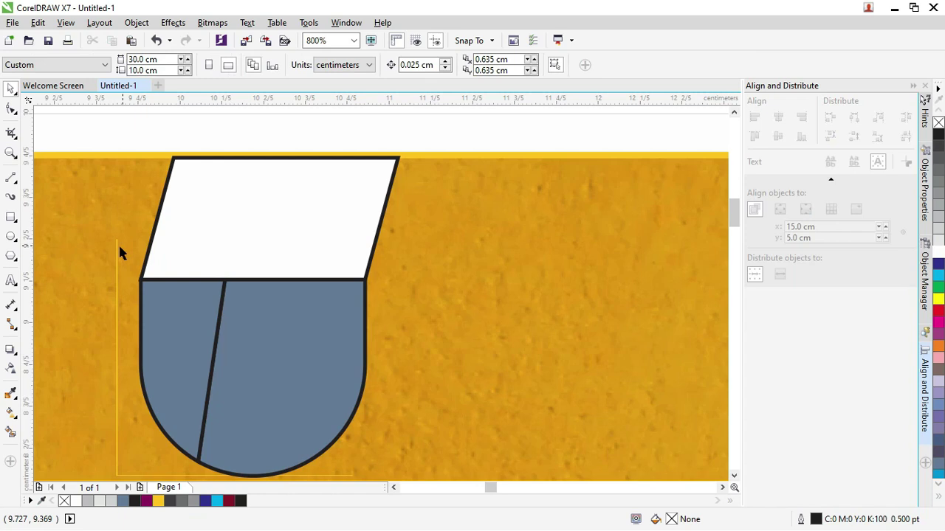
- Weld the two blue-grey lower pieces into one rounded tab and fill it light grey
{"action": "left_click", "coordinate": [162, 316]}
{"action": "left_click", "coordinate": [303, 330], "text": "shift"}
{"action": "left_click", "coordinate": [805, 209]}
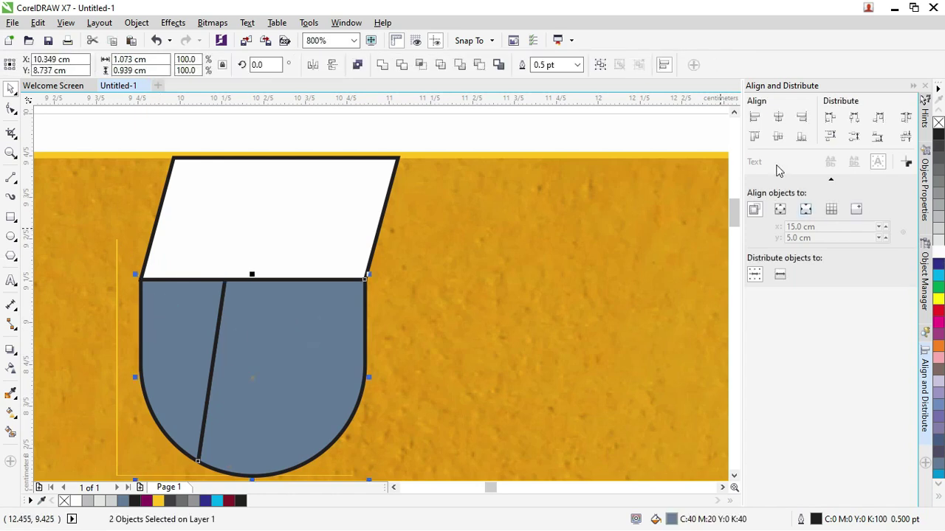
{"action": "left_click", "coordinate": [381, 65]}
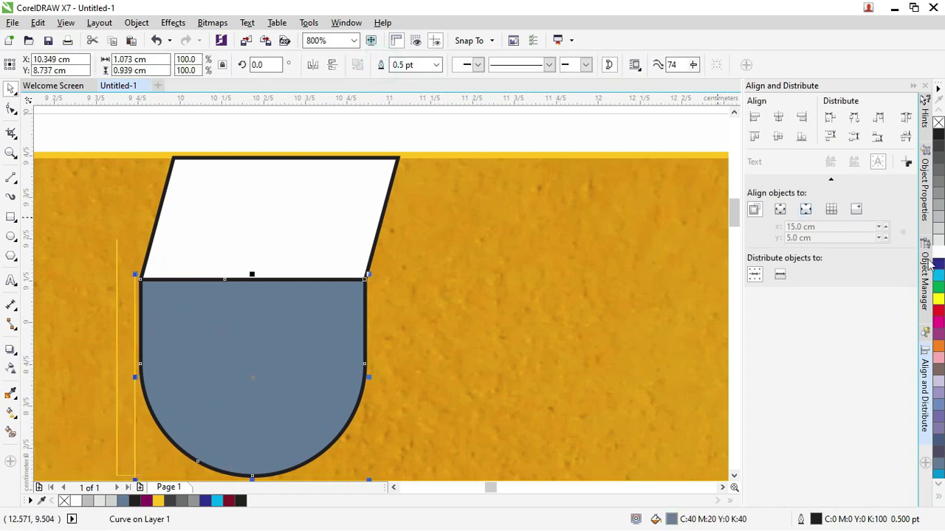
{"action": "left_click", "coordinate": [938, 250]}
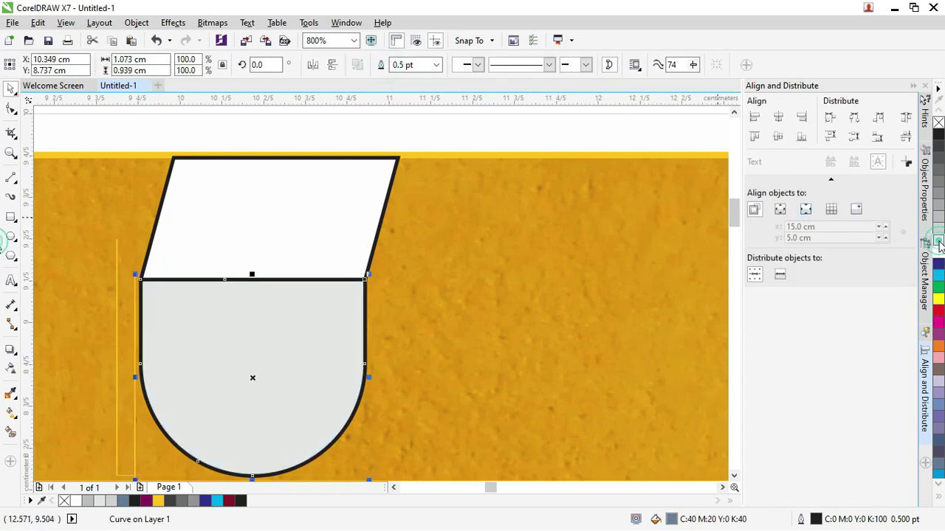
- Remove the outlines from the light grey rounded tab and the white slanted piece
{"action": "right_click", "coordinate": [938, 123]}
{"action": "left_click", "coordinate": [375, 173]}
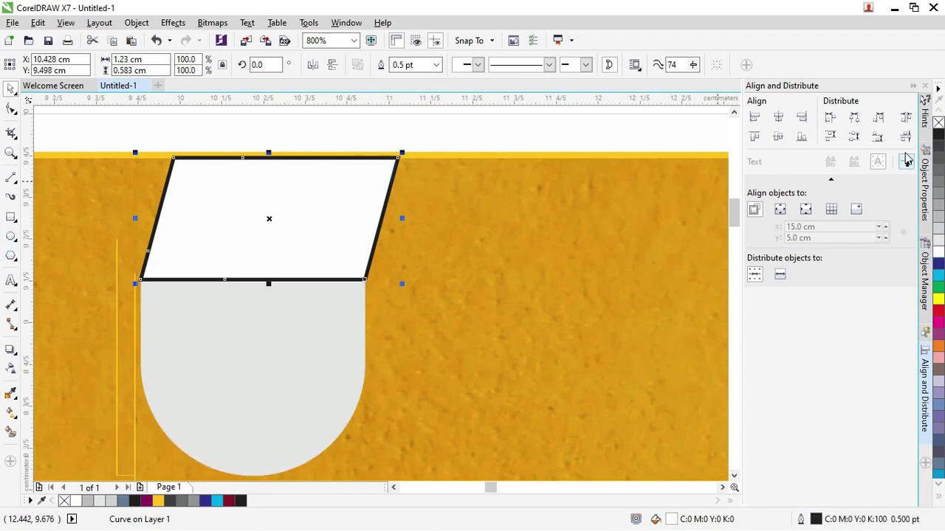
{"action": "right_click", "coordinate": [938, 123]}
{"action": "left_click", "coordinate": [418, 143]}
{"action": "scroll", "coordinate": [417, 147], "scroll_direction": "down", "scroll_amount": 3}
{"action": "scroll", "coordinate": [417, 150], "scroll_direction": "down", "scroll_amount": 2}
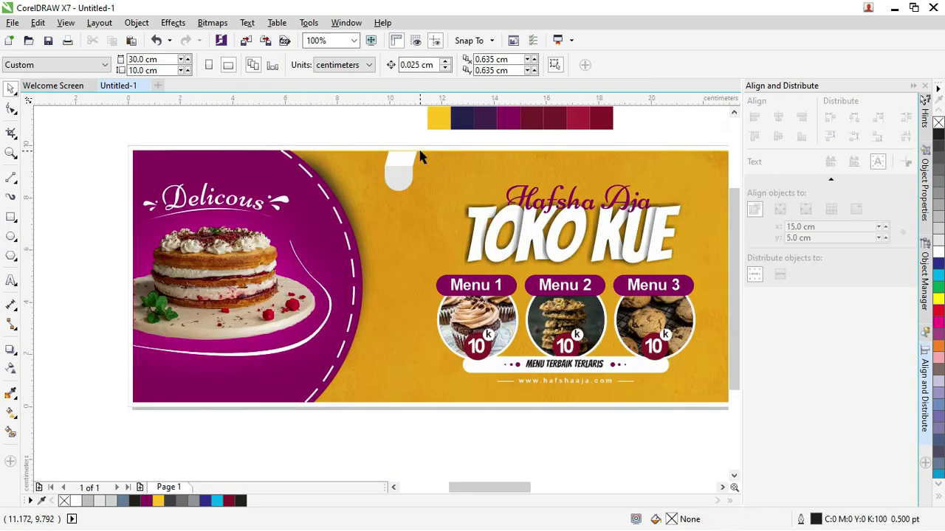
- Scale the white slanted piece and the grey tab together down to about 0.84 × 1.04 cm, keeping them at the banner's upper edge
{"action": "scroll", "coordinate": [398, 195], "scroll_direction": "up", "scroll_amount": 2}
{"action": "left_click", "coordinate": [381, 196]}
{"action": "left_click", "coordinate": [390, 162], "text": "shift"}
{"action": "left_click_drag", "start_coordinate": [417, 237], "coordinate": [401, 214]}
{"action": "left_click", "coordinate": [376, 140]}
{"action": "scroll", "coordinate": [387, 149], "scroll_direction": "down", "scroll_amount": 2}
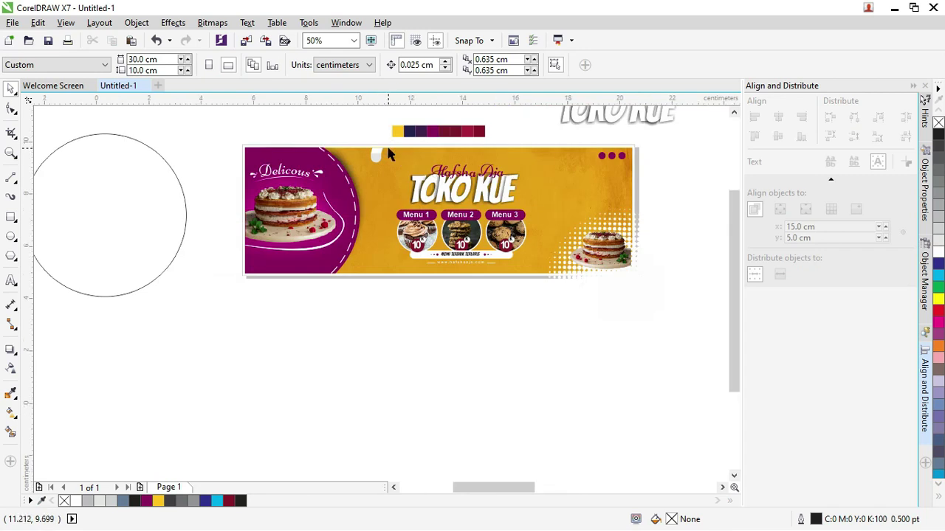
{"action": "scroll", "coordinate": [380, 151], "scroll_direction": "up", "scroll_amount": 1}
{"action": "scroll", "coordinate": [375, 145], "scroll_direction": "up", "scroll_amount": 2}
{"action": "left_click", "coordinate": [354, 177]}
{"action": "left_click", "coordinate": [339, 244], "text": "shift"}
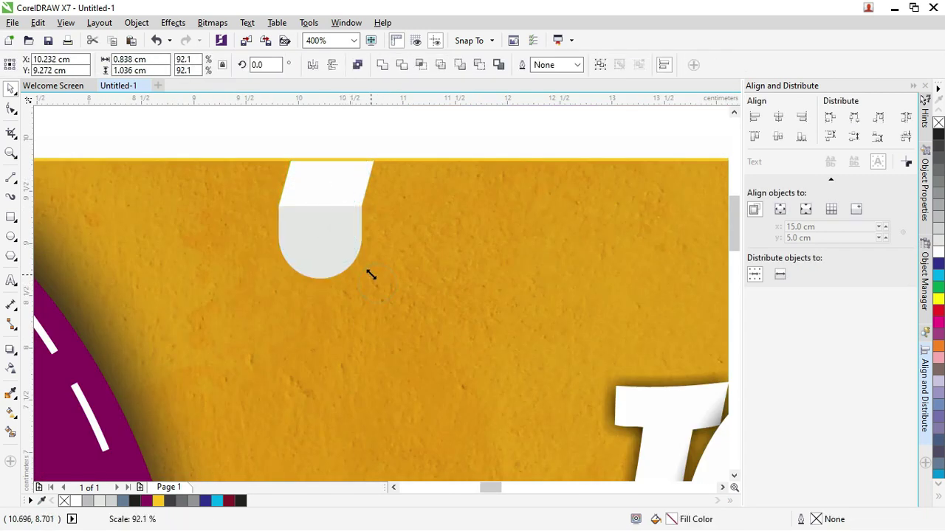
{"action": "left_click", "coordinate": [327, 123]}
{"action": "scroll", "coordinate": [313, 152], "scroll_direction": "down", "scroll_amount": 2}
{"action": "scroll", "coordinate": [313, 151], "scroll_direction": "up", "scroll_amount": 1}
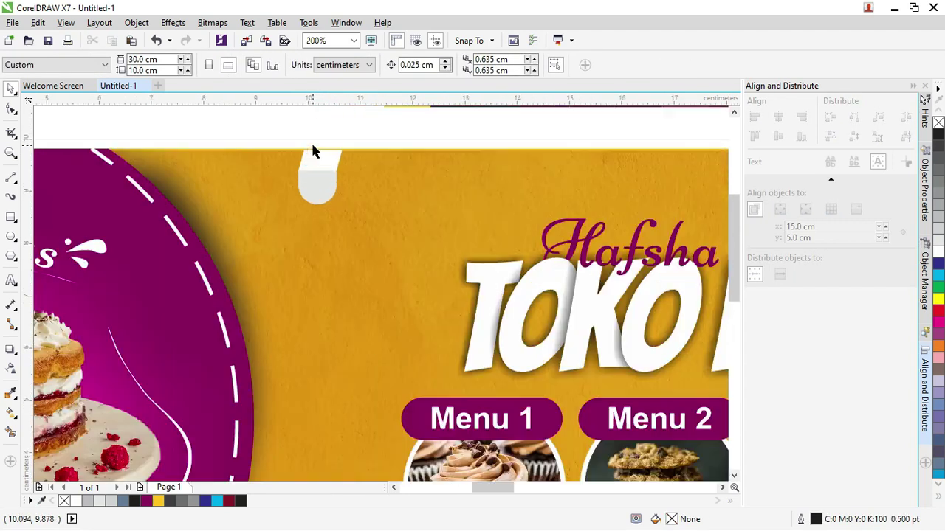
- Duplicate the white and grey folded tab directly beside the original on its right, about 0.72 cm away
{"action": "left_click", "coordinate": [317, 162]}
{"action": "left_click", "coordinate": [316, 180], "text": "shift"}
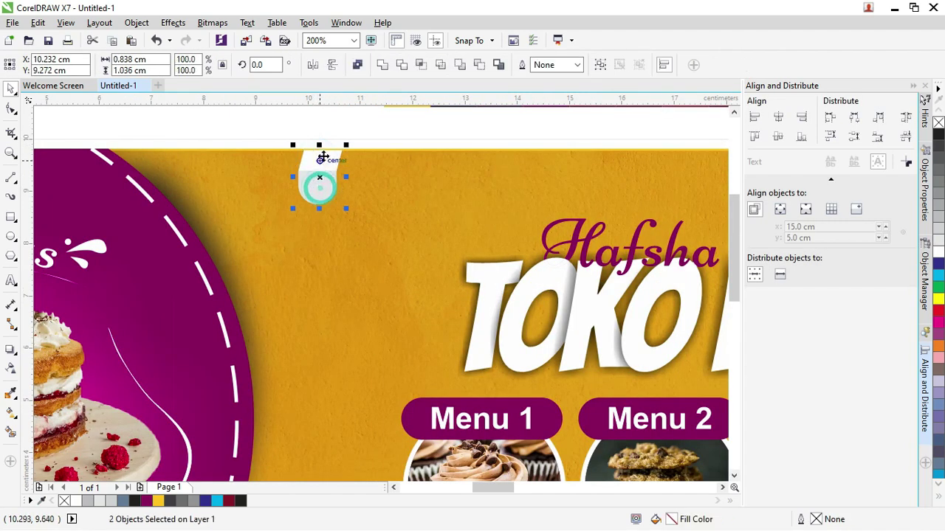
{"action": "scroll", "coordinate": [322, 171], "scroll_direction": "up", "scroll_amount": 1}
{"action": "left_click_drag", "start_coordinate": [327, 162], "coordinate": [375, 164]}
{"action": "scroll", "coordinate": [391, 170], "scroll_direction": "up", "scroll_amount": 1}
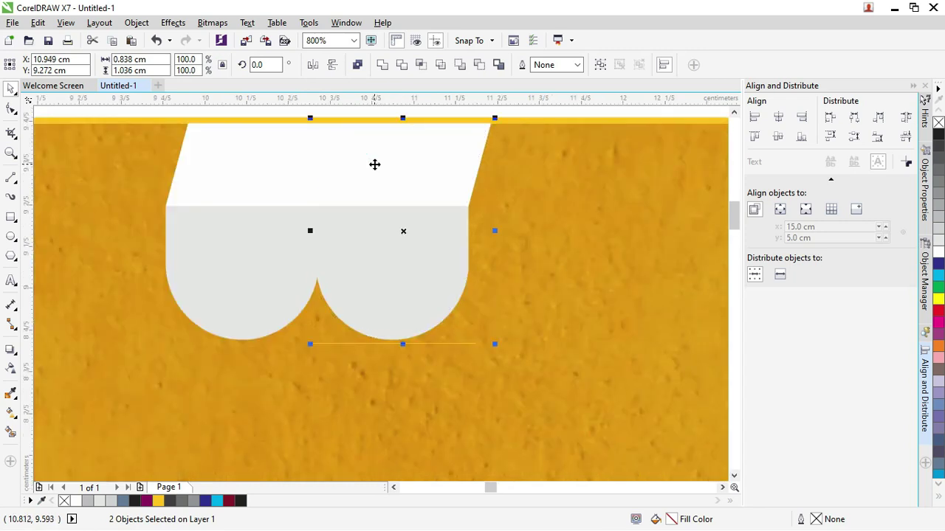
- Fill the copied tab's slanted upper piece with purple and its rounded lower piece with dark red #851628
{"action": "left_click", "coordinate": [433, 175]}
{"action": "scroll", "coordinate": [428, 174], "scroll_direction": "down", "scroll_amount": 1}
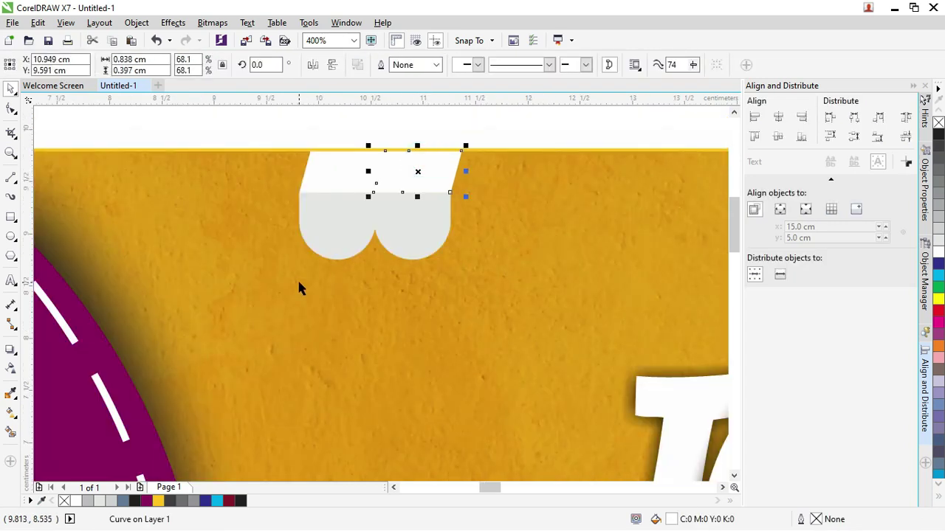
{"action": "left_click", "coordinate": [392, 224]}
{"action": "left_click", "coordinate": [229, 500]}
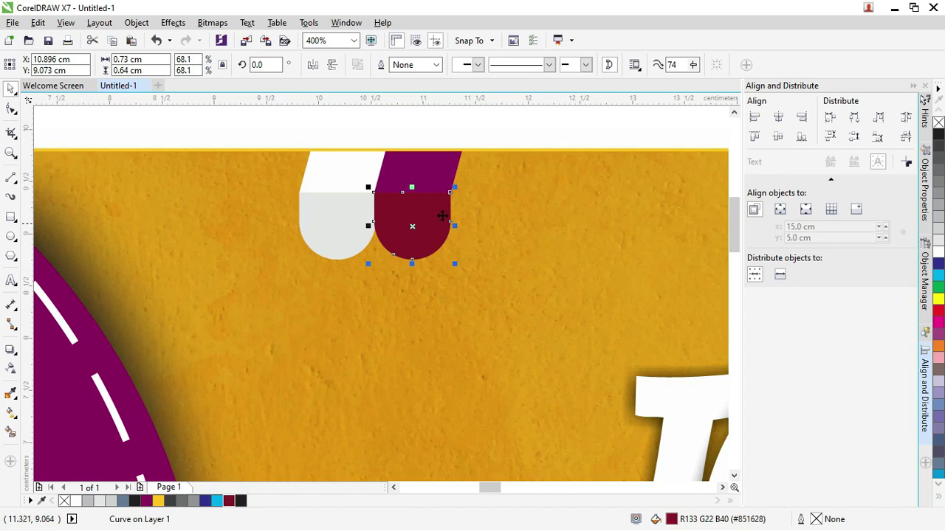
- Fill the copied tab's rounded lower piece with purple #88005F
{"action": "scroll", "coordinate": [383, 180], "scroll_direction": "down", "scroll_amount": 3}
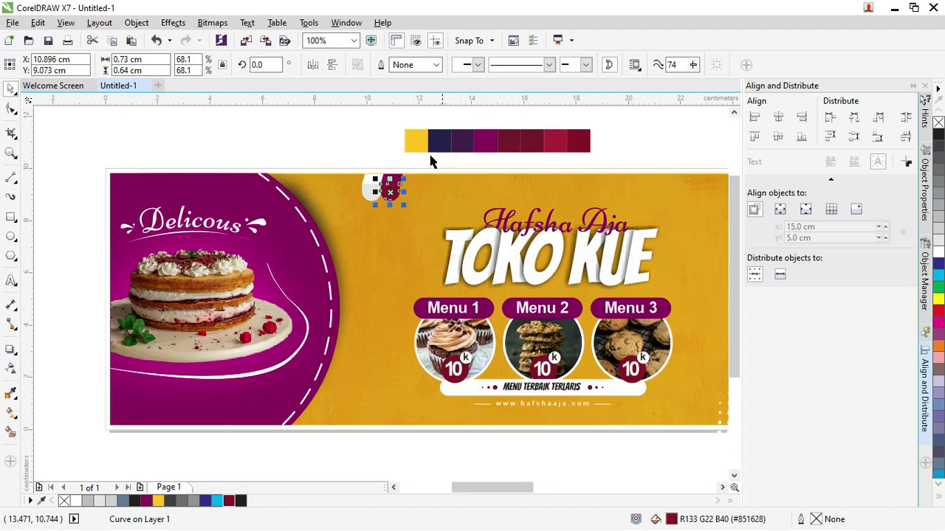
{"action": "scroll", "coordinate": [416, 162], "scroll_direction": "up", "scroll_amount": 3}
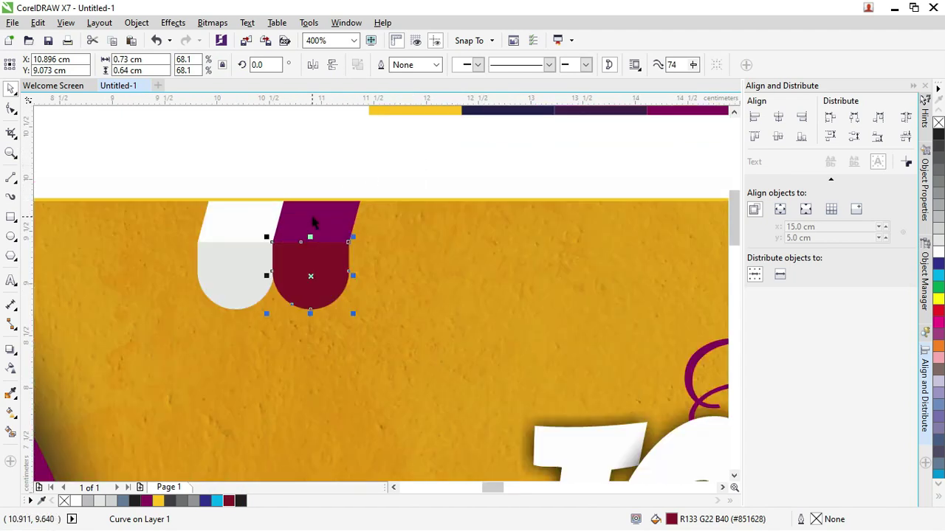
{"action": "key", "text": "F10"}
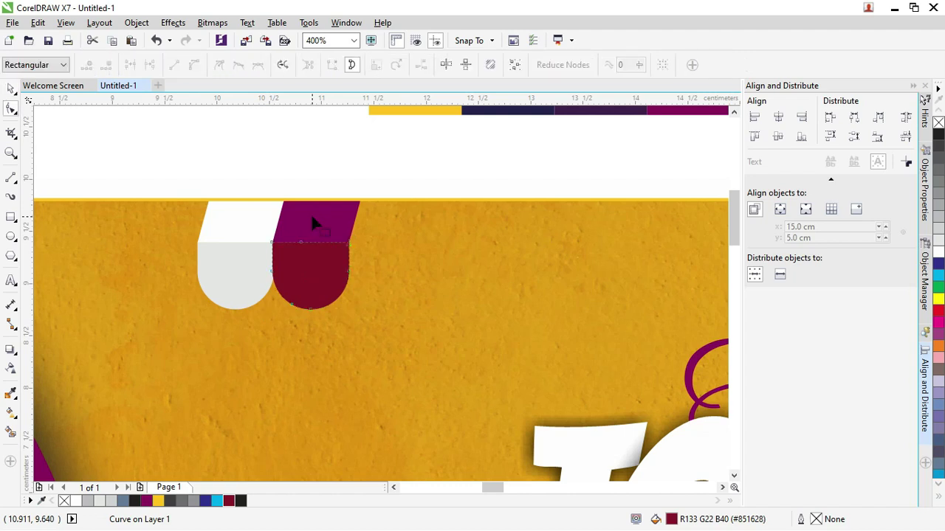
{"action": "left_click", "coordinate": [147, 501]}
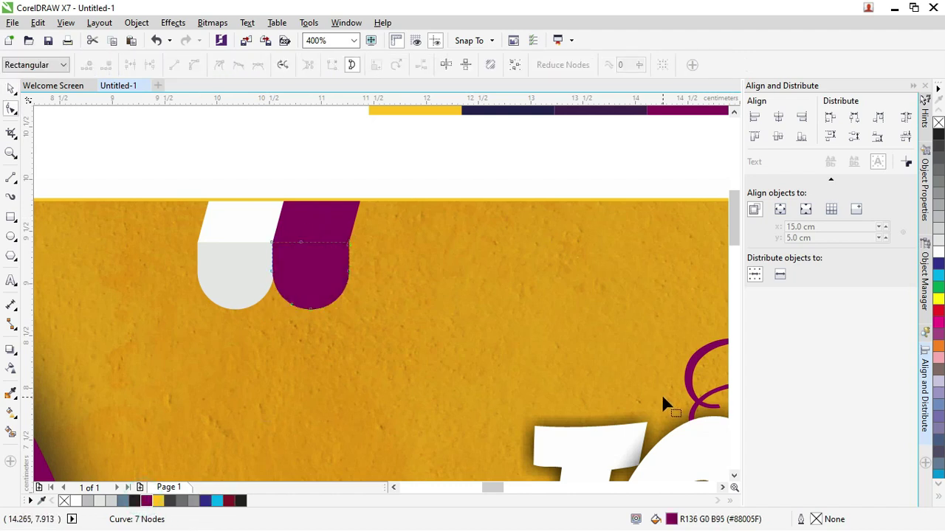
- Sample the dark purple swatch above the banner into the document palette and fill the rounded lower piece with #41204D
{"action": "scroll", "coordinate": [577, 368], "scroll_direction": "down", "scroll_amount": 3}
{"action": "scroll", "coordinate": [614, 381], "scroll_direction": "up", "scroll_amount": 1}
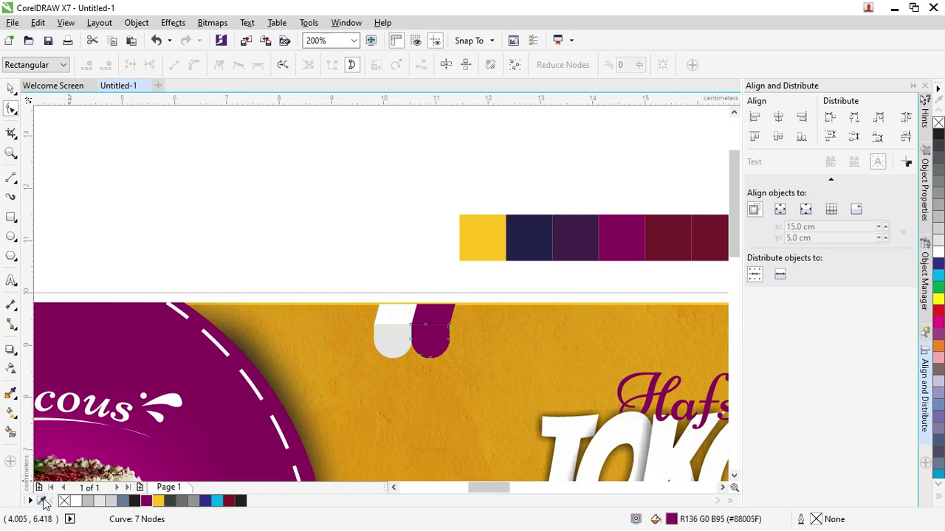
{"action": "left_click", "coordinate": [42, 501]}
{"action": "left_click", "coordinate": [583, 225]}
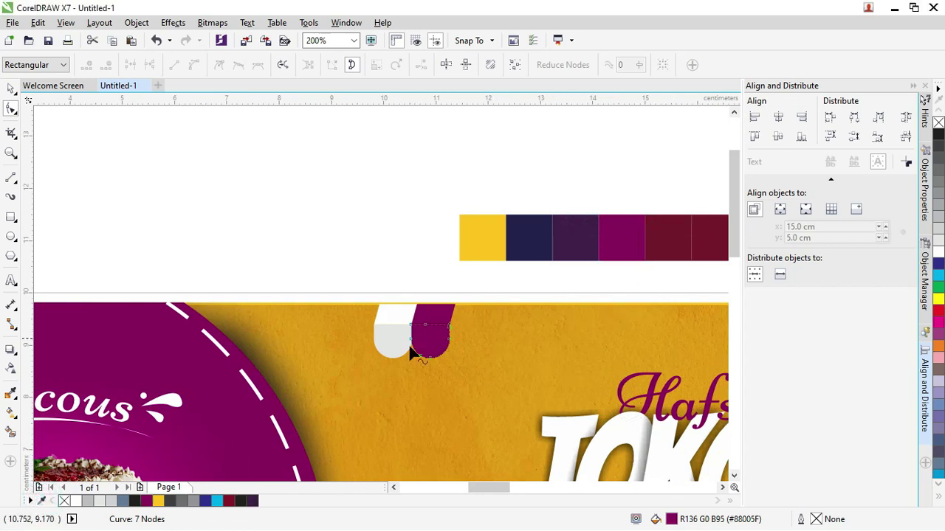
{"action": "left_click", "coordinate": [251, 501]}
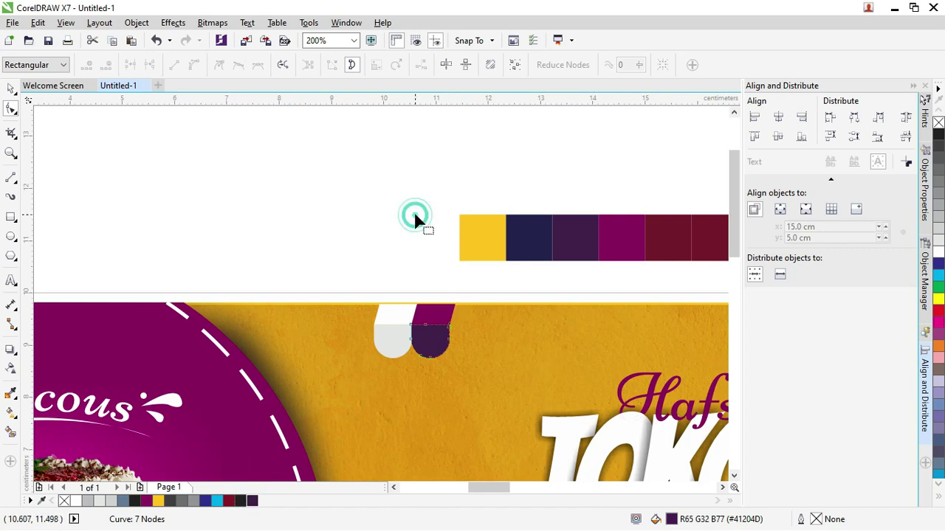
{"action": "left_click", "coordinate": [9, 89]}
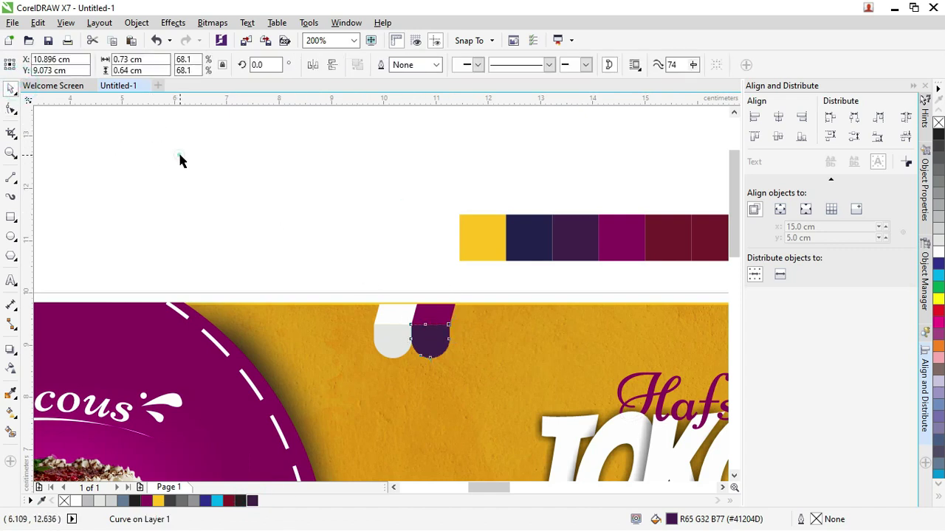
- Fill the copied tab's rounded lower piece with purple #88005F, then darken the shade slightly in Edit Fill
{"action": "scroll", "coordinate": [147, 190], "scroll_direction": "down", "scroll_amount": 1}
{"action": "scroll", "coordinate": [290, 260], "scroll_direction": "up", "scroll_amount": 1}
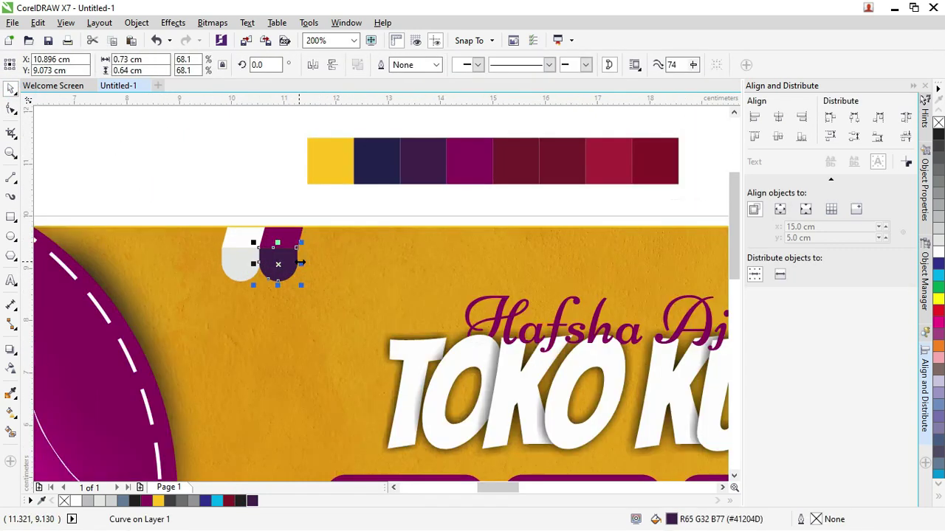
{"action": "scroll", "coordinate": [301, 256], "scroll_direction": "up", "scroll_amount": 2}
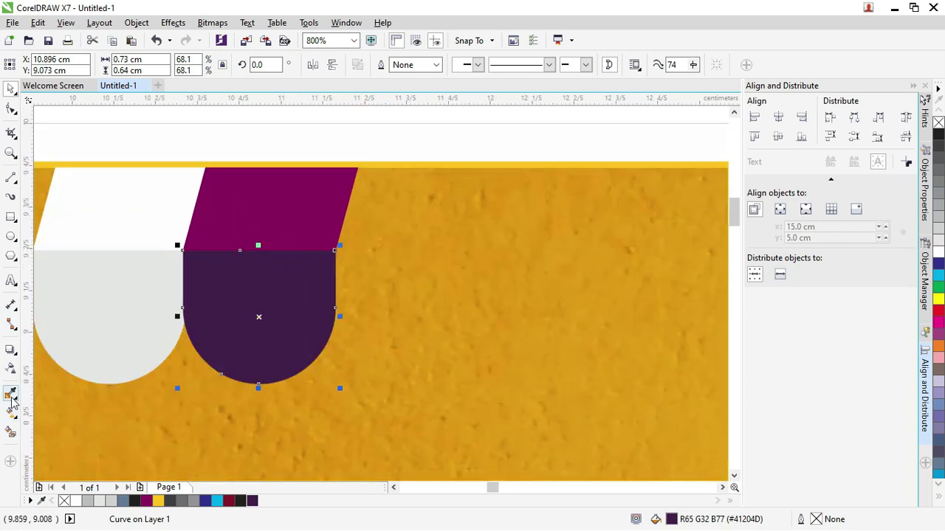
{"action": "left_click", "coordinate": [145, 501]}
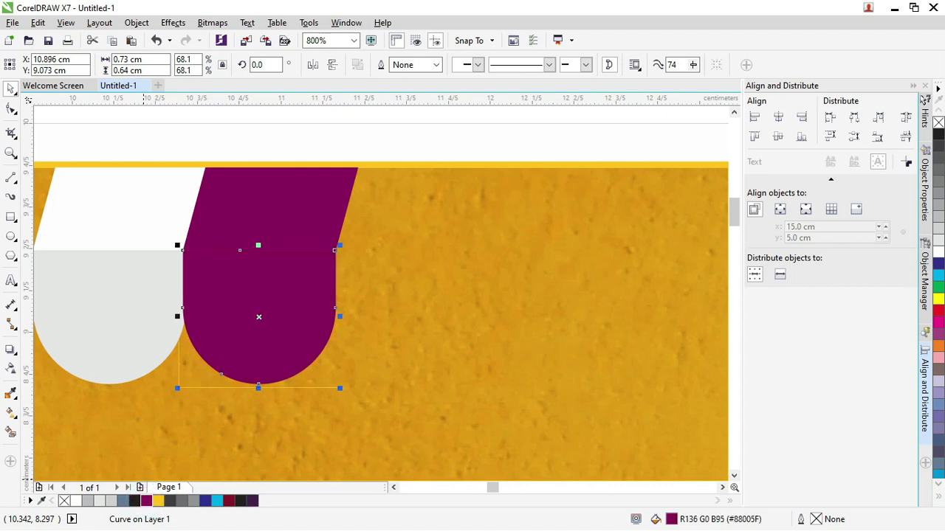
{"action": "double_click", "coordinate": [672, 520]}
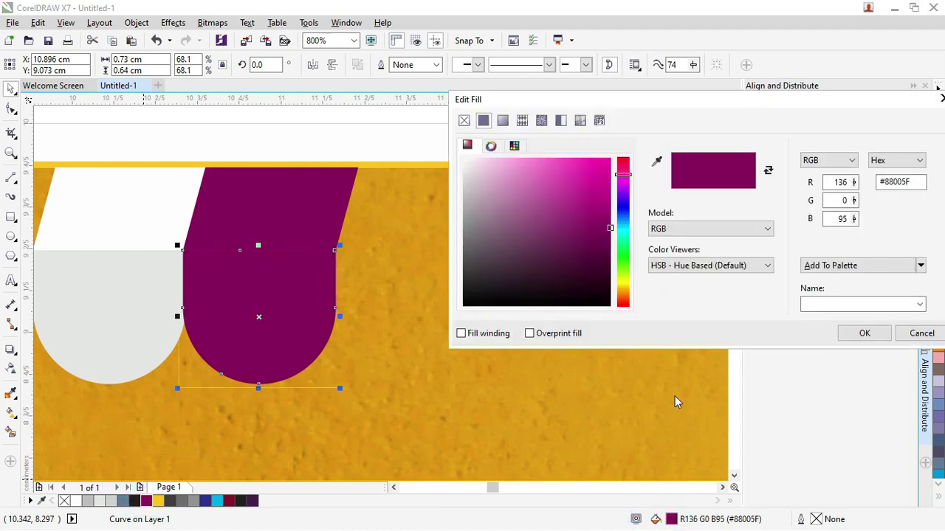
{"action": "left_click_drag", "start_coordinate": [610, 234], "coordinate": [607, 238]}
{"action": "left_click", "coordinate": [876, 338]}
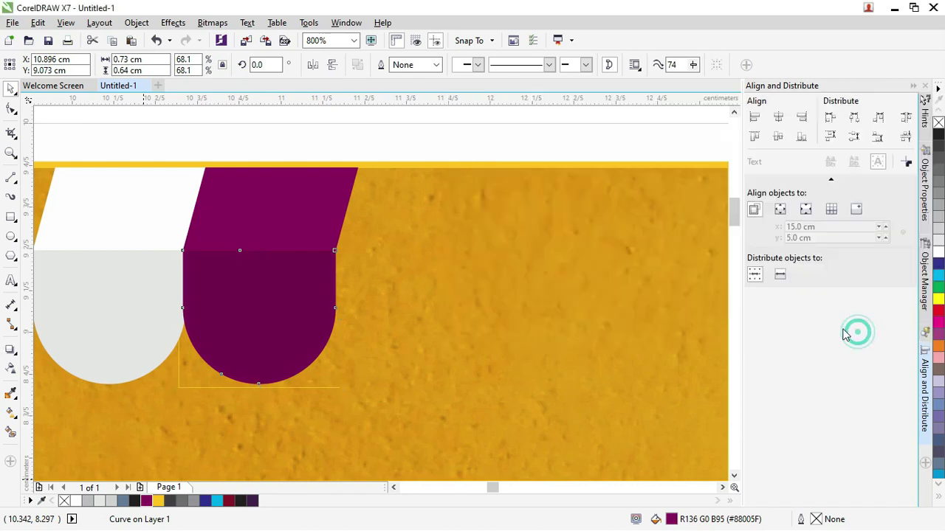
{"action": "left_click", "coordinate": [274, 129]}
- Group the four pieces of the white and purple tabs and place a copy of the group directly beside it on the right
{"action": "scroll", "coordinate": [287, 173], "scroll_direction": "down", "scroll_amount": 2}
{"action": "scroll", "coordinate": [217, 161], "scroll_direction": "down", "scroll_amount": 2}
{"action": "left_click_drag", "start_coordinate": [152, 140], "coordinate": [278, 220]}
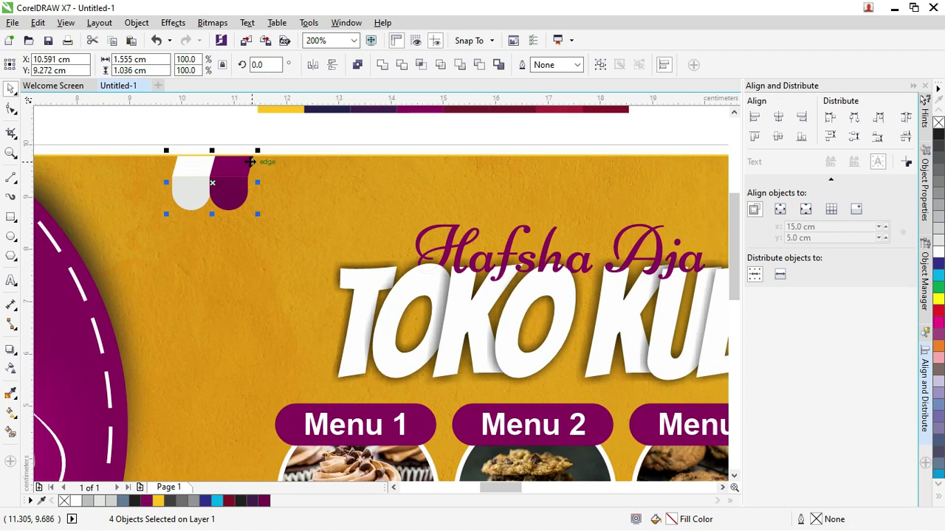
{"action": "key", "text": "ctrl+g"}
{"action": "scroll", "coordinate": [240, 151], "scroll_direction": "up", "scroll_amount": 2}
{"action": "scroll", "coordinate": [240, 155], "scroll_direction": "down", "scroll_amount": 2}
{"action": "scroll", "coordinate": [233, 163], "scroll_direction": "up", "scroll_amount": 2}
{"action": "left_click_drag", "start_coordinate": [229, 167], "coordinate": [372, 178]}
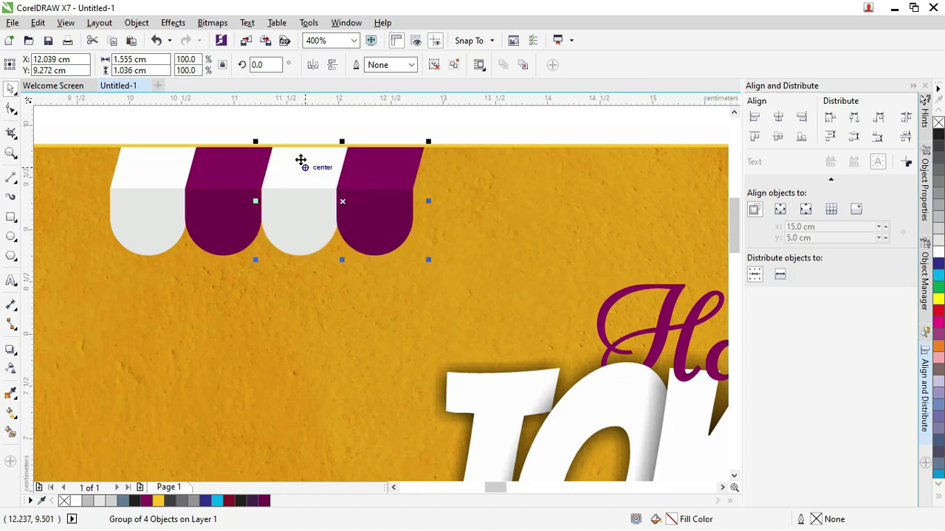
- Repeat the spaced duplication of the tab group eight times to extend the striped awning along the banner's upper edge
{"action": "scroll", "coordinate": [300, 159], "scroll_direction": "down", "scroll_amount": 4}
{"action": "key", "text": "ctrl+d"}
{"action": "key", "text": "ctrl+d"}
{"action": "key", "text": "ctrl+d"}
{"action": "key", "text": "ctrl+d"}
{"action": "key", "text": "ctrl+d"}
{"action": "key", "text": "ctrl+d"}
{"action": "key", "text": "ctrl+d"}
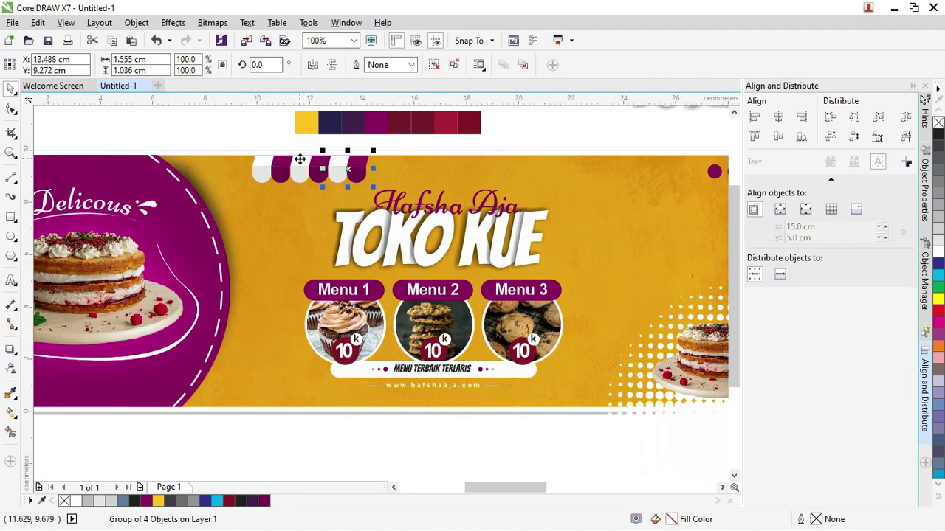
{"action": "key", "text": "ctrl+d"}
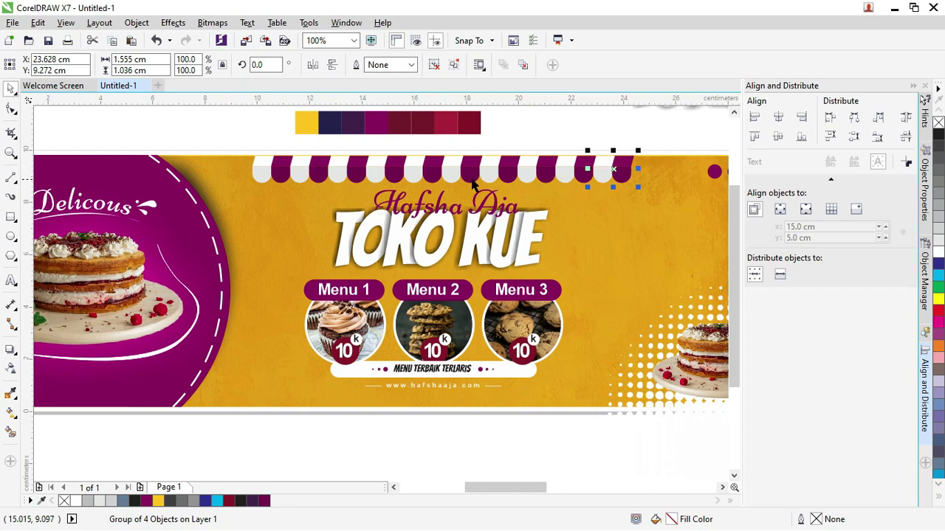
{"action": "left_click", "coordinate": [551, 133]}
{"action": "scroll", "coordinate": [551, 135], "scroll_direction": "up", "scroll_amount": 4}
{"action": "scroll", "coordinate": [531, 145], "scroll_direction": "down", "scroll_amount": 4}
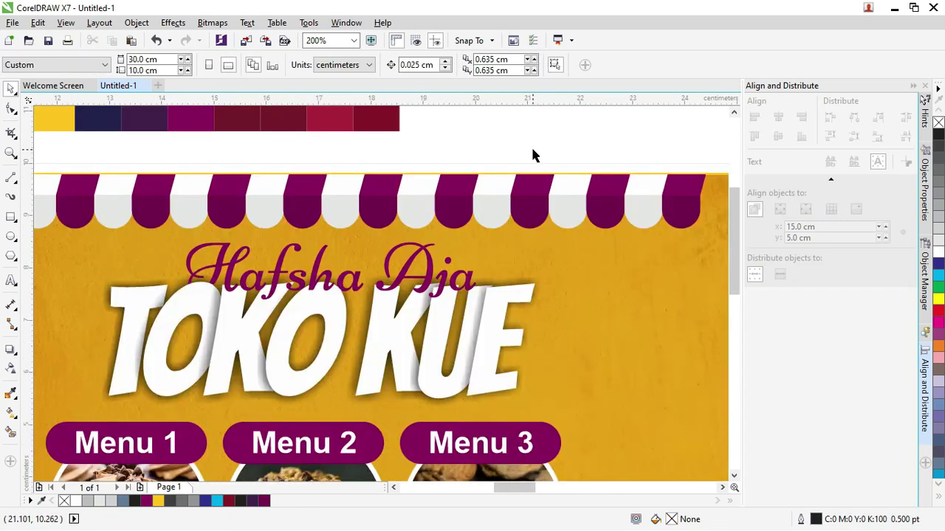
{"action": "left_click", "coordinate": [218, 154]}
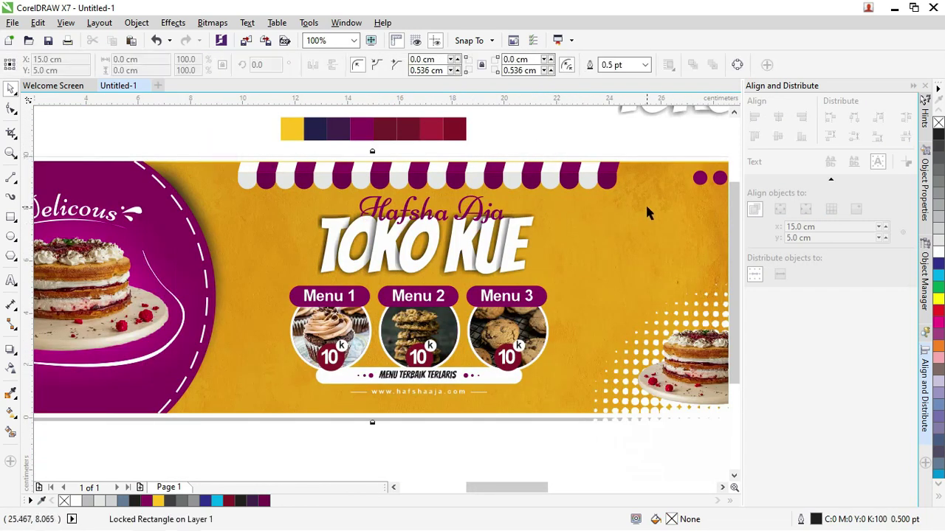
- Group the ten awning tab groups and nudge the group up slightly to cover the banner's upper edge
{"action": "left_click_drag", "start_coordinate": [222, 151], "coordinate": [641, 207]}
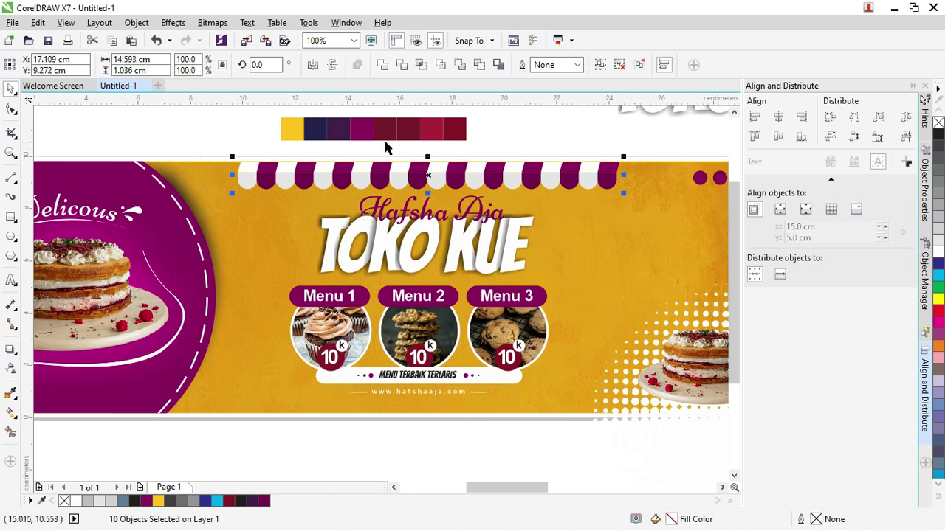
{"action": "scroll", "coordinate": [430, 159], "scroll_direction": "up", "scroll_amount": 2}
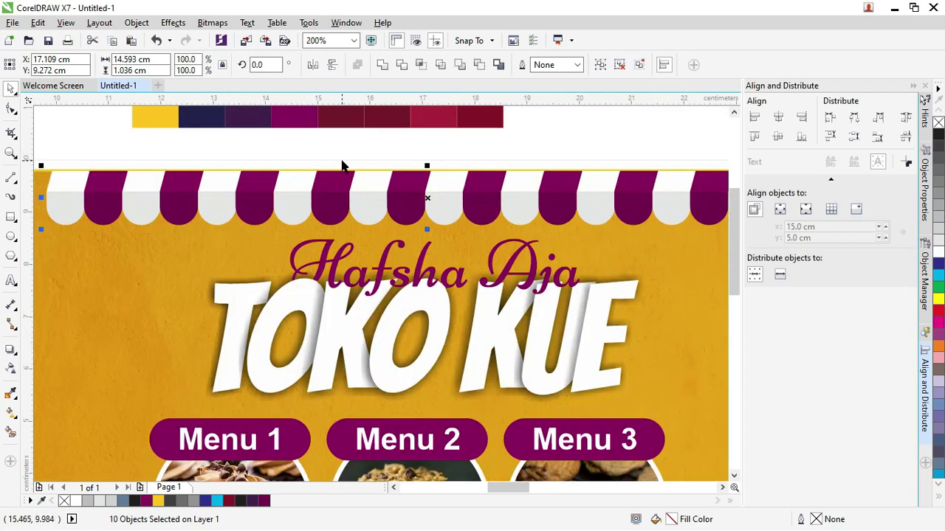
{"action": "key", "text": "ctrl+g"}
{"action": "key", "text": "Up"}
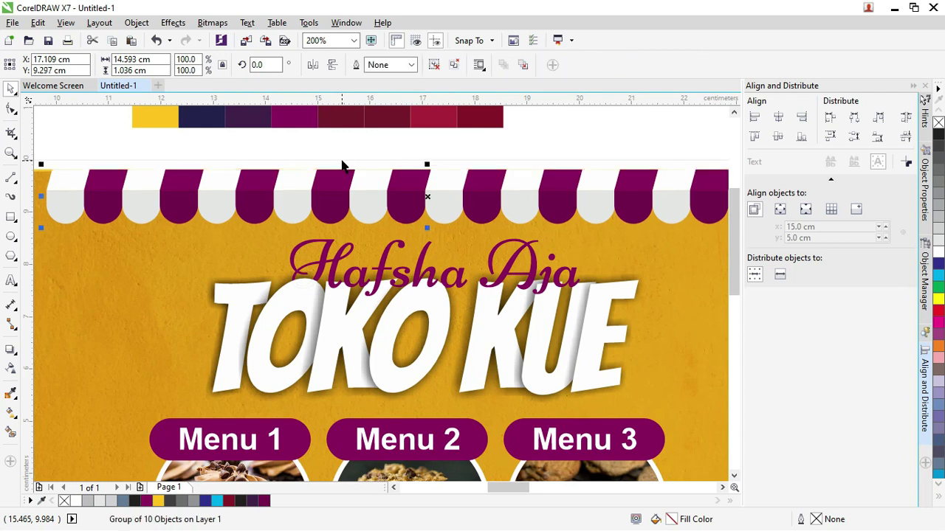
- Apply the Small Glow drop shadow preset to the awning group, with black shadow colour and Multiply merge mode
{"action": "scroll", "coordinate": [342, 164], "scroll_direction": "down", "scroll_amount": 2}
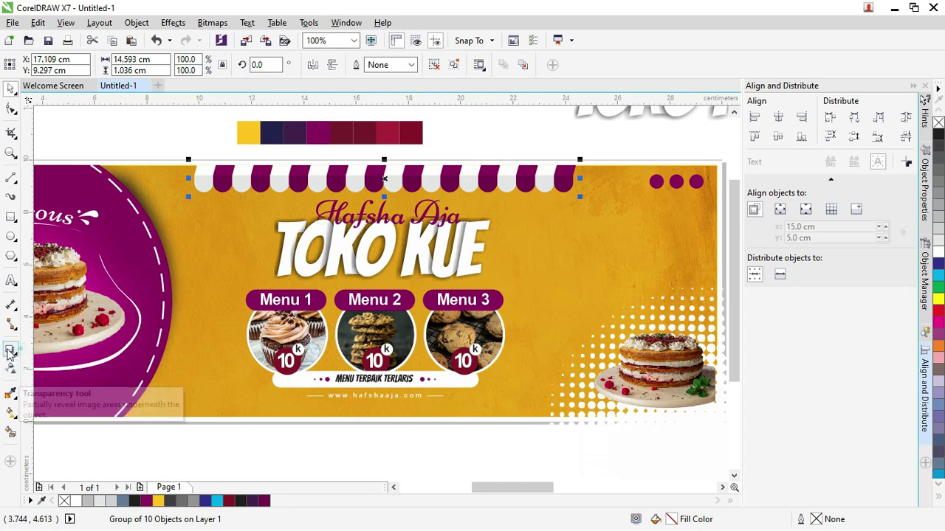
{"action": "left_click", "coordinate": [11, 349]}
{"action": "left_click", "coordinate": [26, 65]}
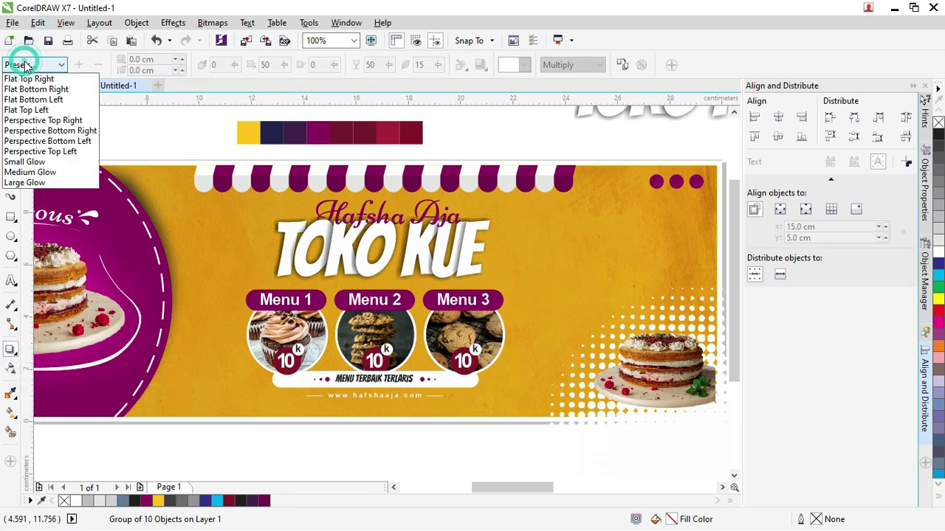
{"action": "left_click", "coordinate": [30, 166]}
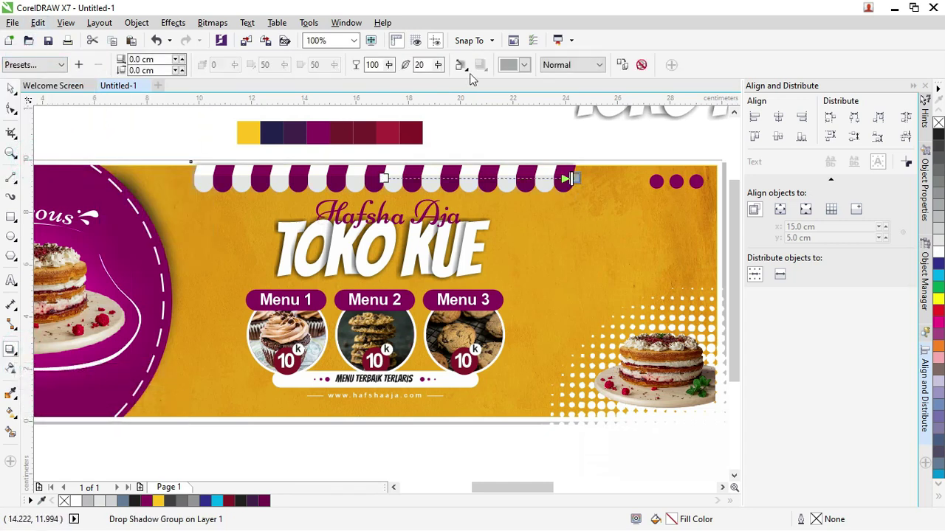
{"action": "left_click", "coordinate": [524, 65]}
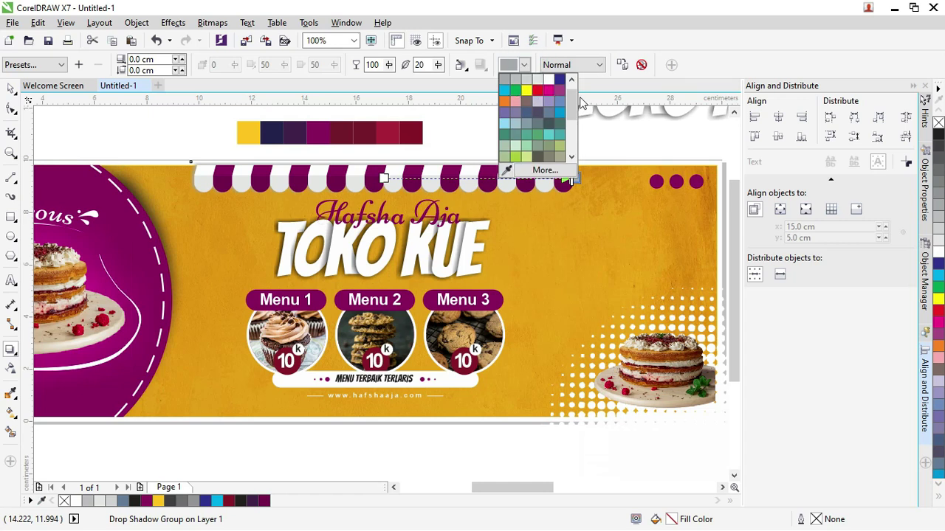
{"action": "left_click", "coordinate": [572, 78]}
{"action": "left_click", "coordinate": [511, 80]}
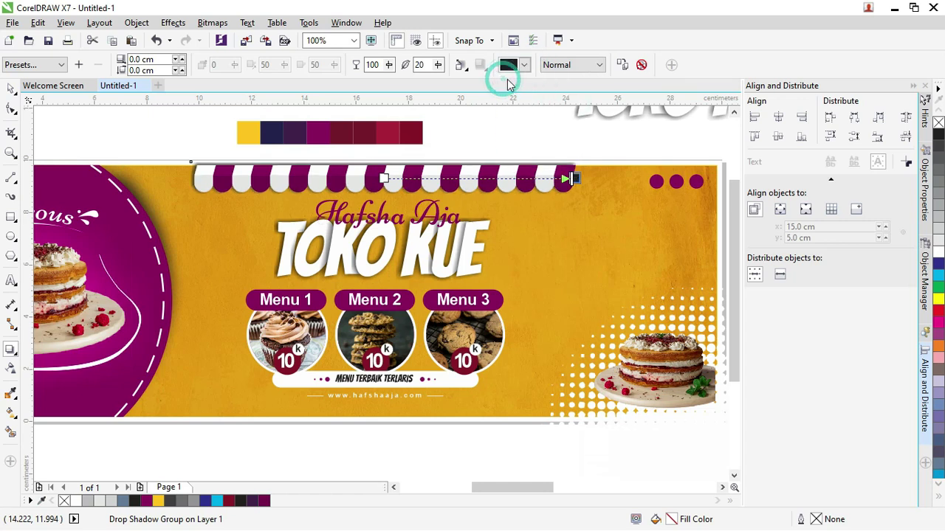
{"action": "left_click", "coordinate": [583, 65]}
{"action": "left_click", "coordinate": [568, 119]}
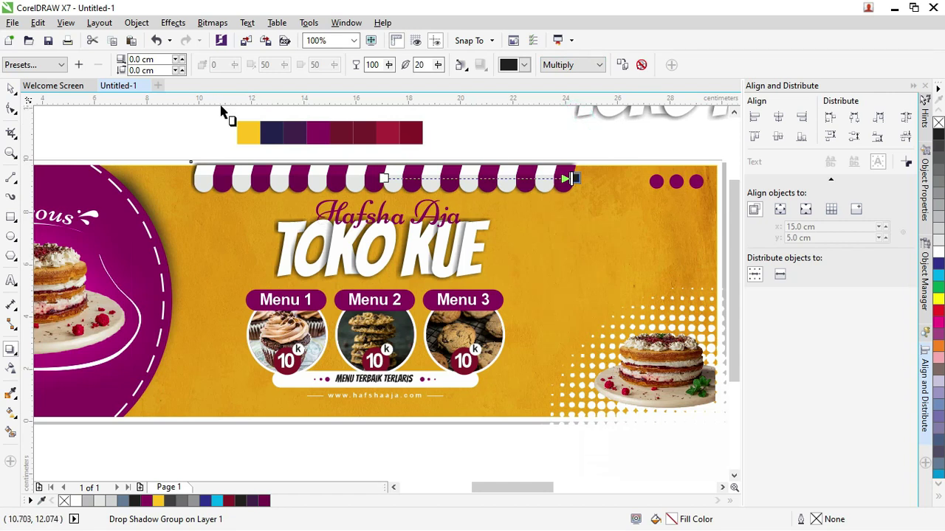
{"action": "left_click", "coordinate": [11, 89]}
{"action": "left_click", "coordinate": [152, 116]}
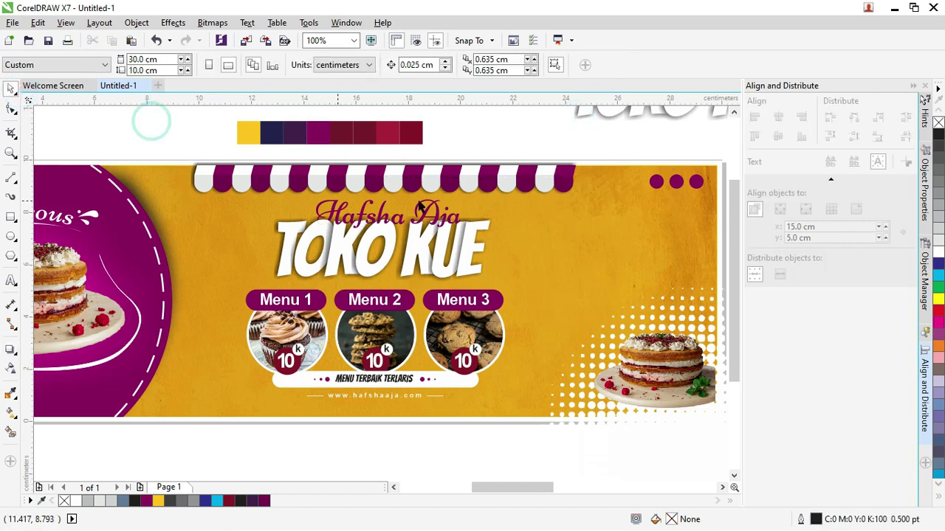
- Draw a circle about 2 cm across over the banner's lower edge, just right of the purple shape
{"action": "scroll", "coordinate": [446, 196], "scroll_direction": "down", "scroll_amount": 1}
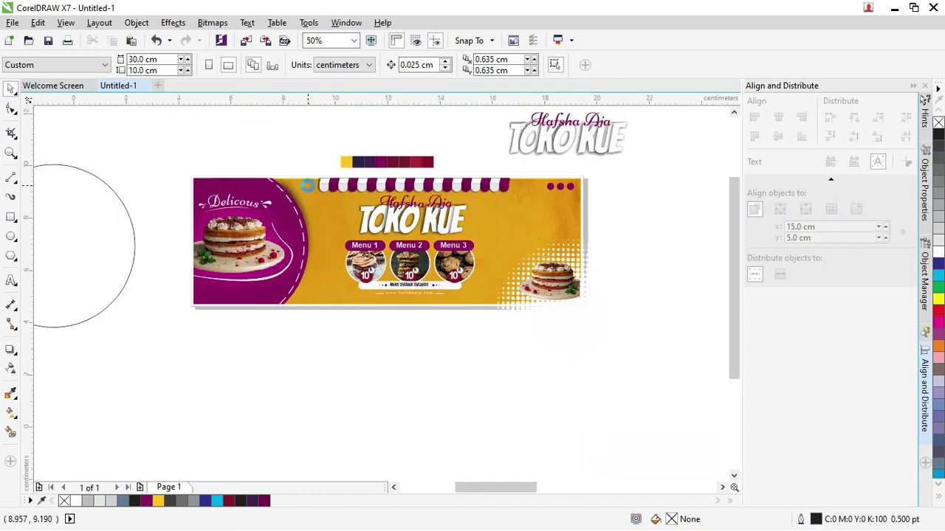
{"action": "scroll", "coordinate": [307, 186], "scroll_direction": "up", "scroll_amount": 1}
{"action": "scroll", "coordinate": [306, 180], "scroll_direction": "down", "scroll_amount": 1}
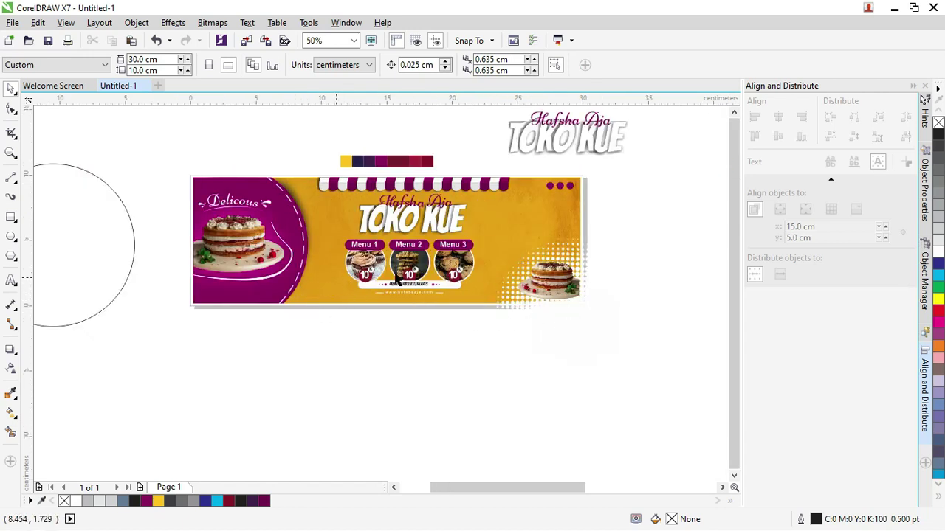
{"action": "scroll", "coordinate": [423, 303], "scroll_direction": "up", "scroll_amount": 1}
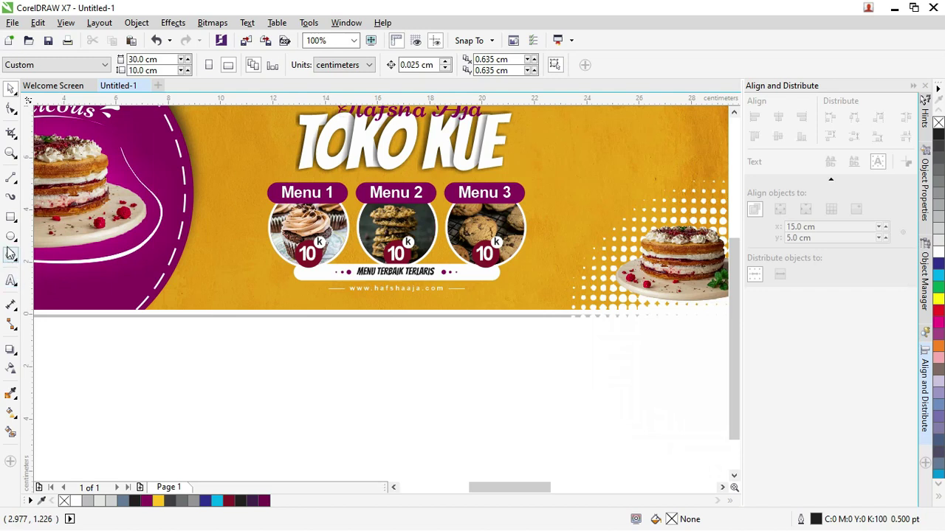
{"action": "left_click", "coordinate": [11, 237]}
{"action": "mouse_move", "coordinate": [196, 303]}
{"action": "left_mouse_down"}
{"action": "mouse_move", "coordinate": [243, 329]}
{"action": "mouse_move", "coordinate": [251, 354]}
{"action": "left_mouse_up"}
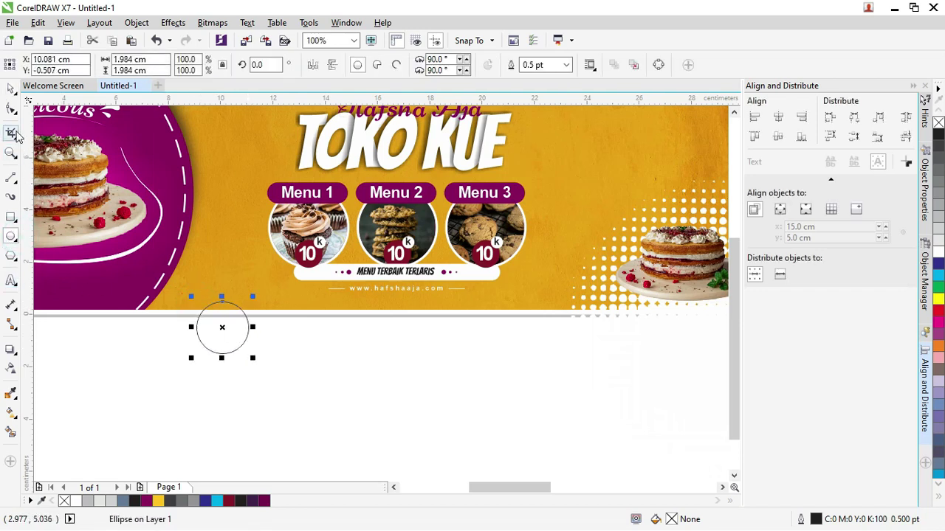
{"action": "left_click", "coordinate": [13, 89]}
- Give the circle a white outline and raise it until its centre lies near the banner's lower edge
{"action": "scroll", "coordinate": [220, 345], "scroll_direction": "up", "scroll_amount": 2}
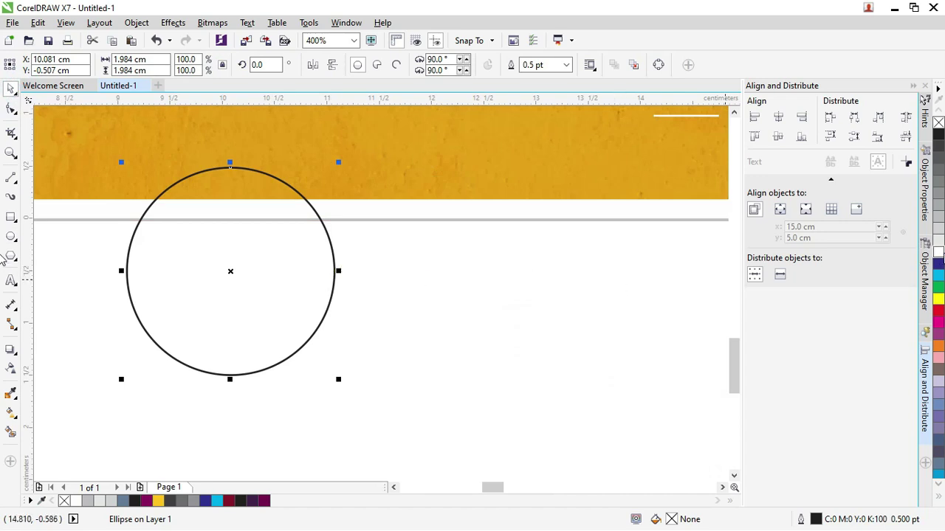
{"action": "right_click", "coordinate": [940, 255]}
{"action": "scroll", "coordinate": [296, 231], "scroll_direction": "down", "scroll_amount": 1}
{"action": "left_click_drag", "start_coordinate": [296, 231], "coordinate": [275, 175]}
{"action": "scroll", "coordinate": [289, 184], "scroll_direction": "up", "scroll_amount": 1}
{"action": "scroll", "coordinate": [290, 183], "scroll_direction": "down", "scroll_amount": 1}
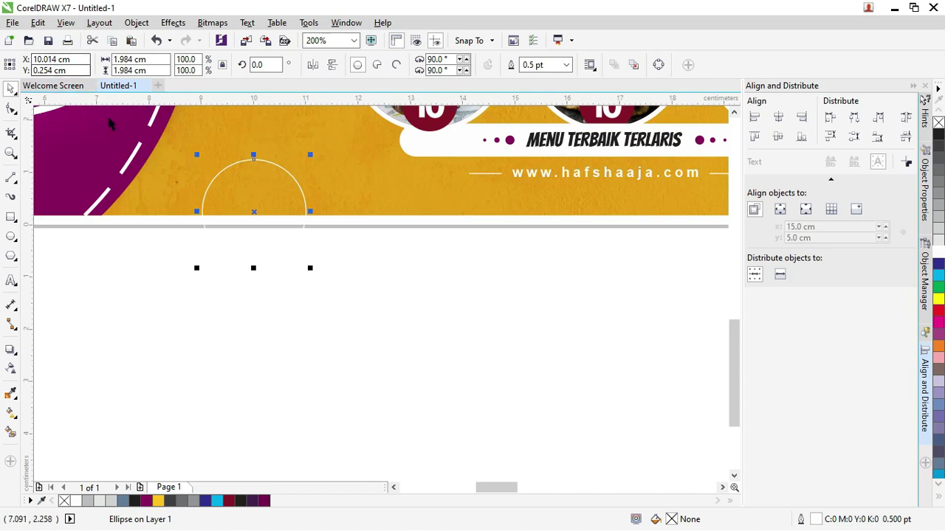
- Convert the circle to curves, break it at its left node and delete the bottom node to leave the upper half
{"action": "key", "text": "ctrl+q"}
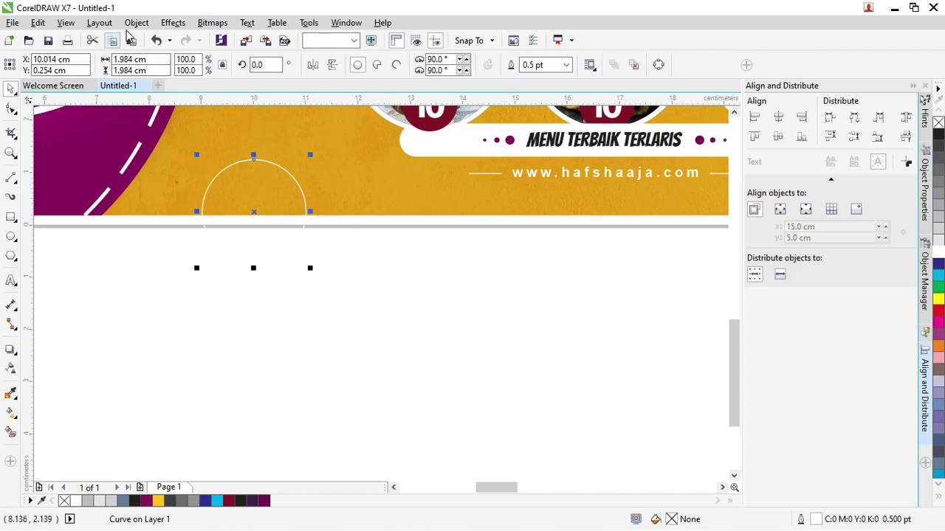
{"action": "left_click", "coordinate": [135, 22]}
{"action": "left_click", "coordinate": [254, 310]}
{"action": "left_click", "coordinate": [11, 109]}
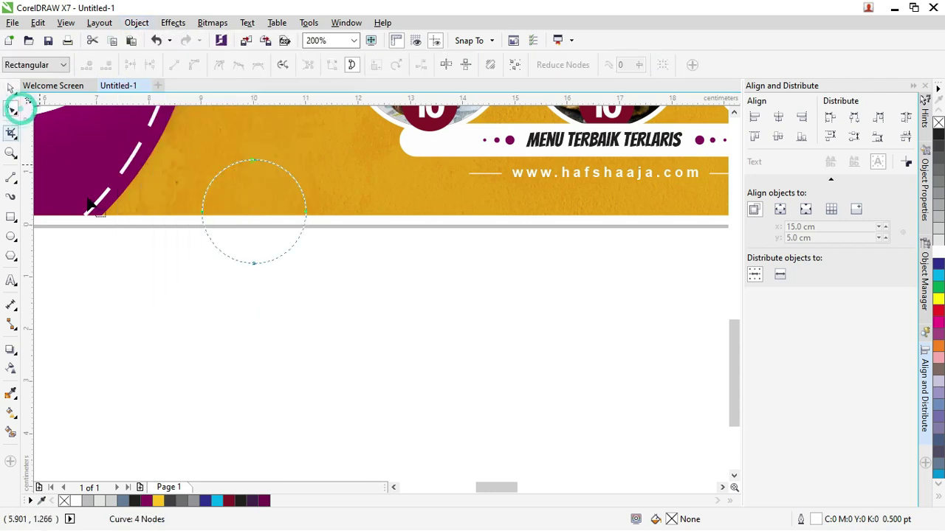
{"action": "left_click", "coordinate": [204, 214]}
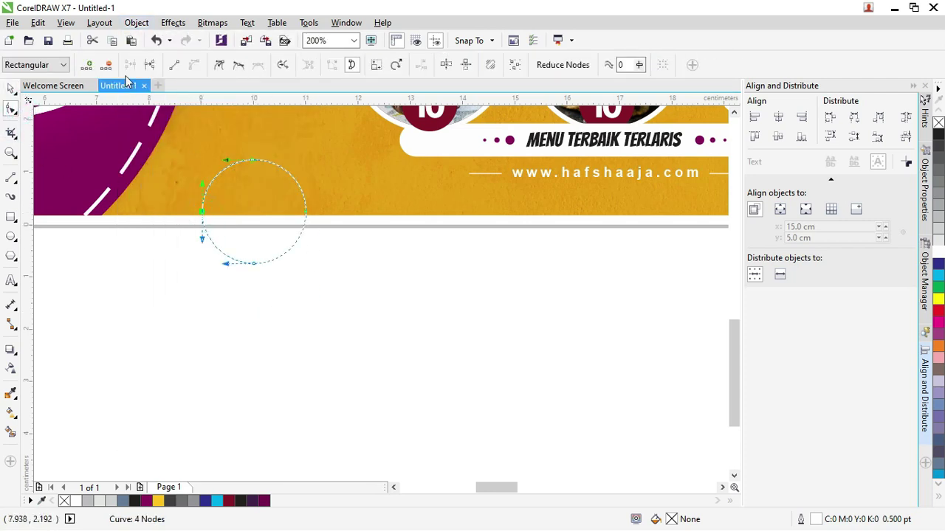
{"action": "left_click", "coordinate": [149, 65]}
{"action": "double_click", "coordinate": [253, 264]}
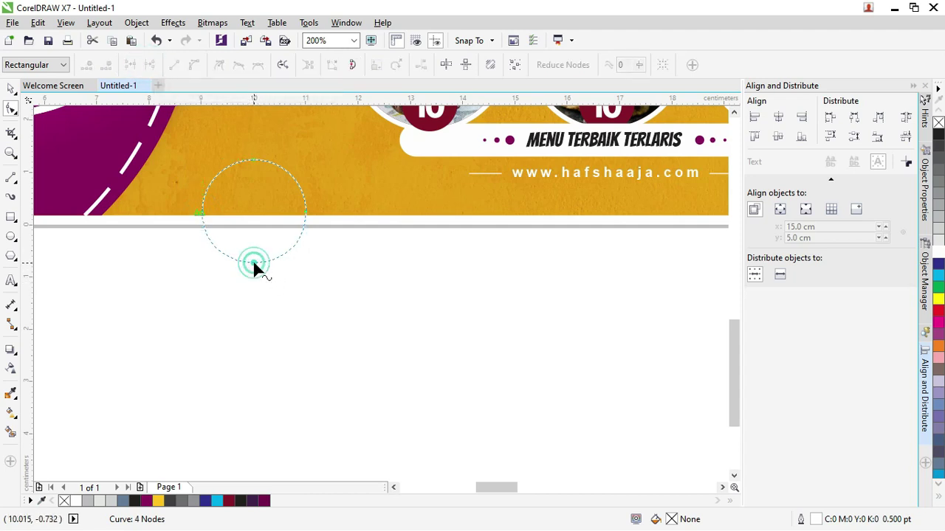
{"action": "left_click", "coordinate": [245, 264]}
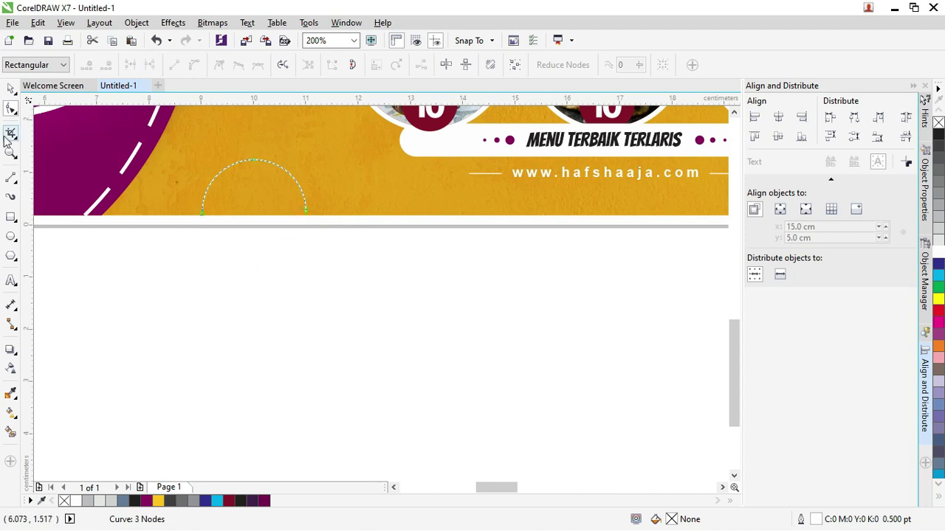
- Move the white half-circle straight down so its ends extend below the banner's lower edge
{"action": "left_click", "coordinate": [10, 89]}
{"action": "left_click", "coordinate": [327, 288]}
{"action": "left_click", "coordinate": [300, 190]}
{"action": "left_click_drag", "start_coordinate": [300, 190], "coordinate": [302, 214]}
{"action": "scroll", "coordinate": [301, 219], "scroll_direction": "up", "scroll_amount": 1}
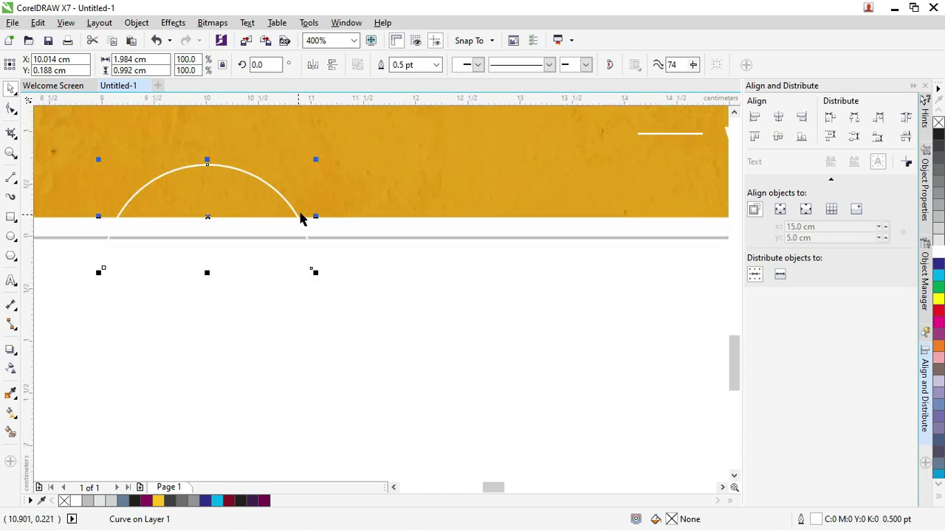
- Add nodes where the arc crosses the banner's lower edge and delete both end nodes to trim it there
{"action": "left_click", "coordinate": [12, 110]}
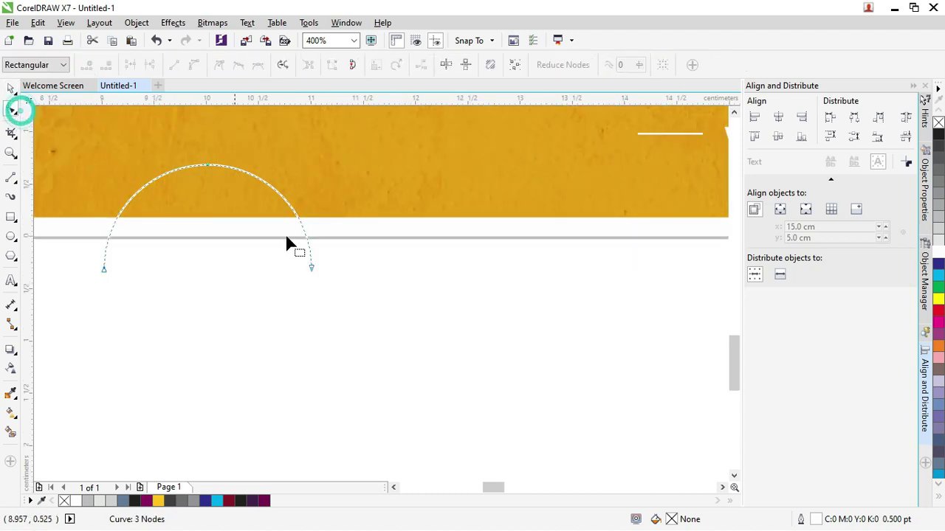
{"action": "double_click", "coordinate": [296, 214]}
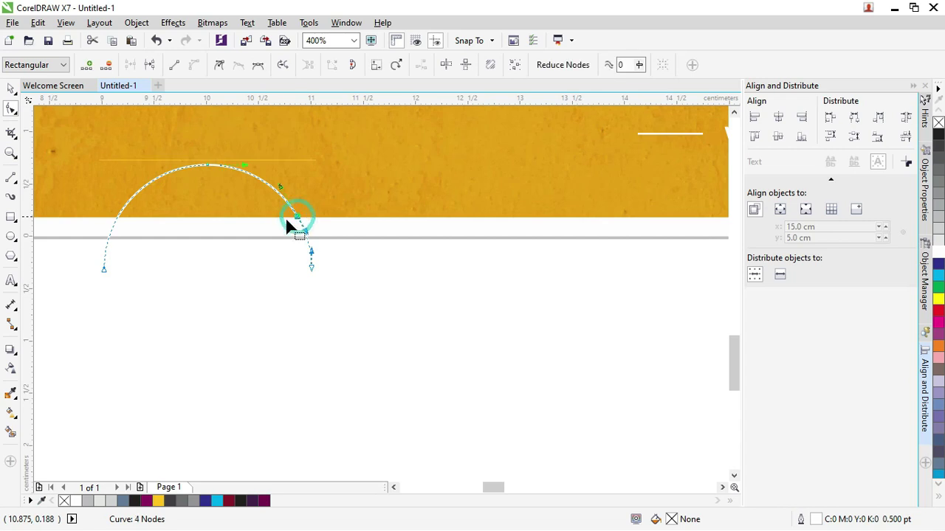
{"action": "double_click", "coordinate": [116, 218]}
{"action": "left_click", "coordinate": [104, 268]}
{"action": "key", "text": "Delete"}
{"action": "left_click", "coordinate": [310, 268]}
{"action": "key", "text": "Delete"}
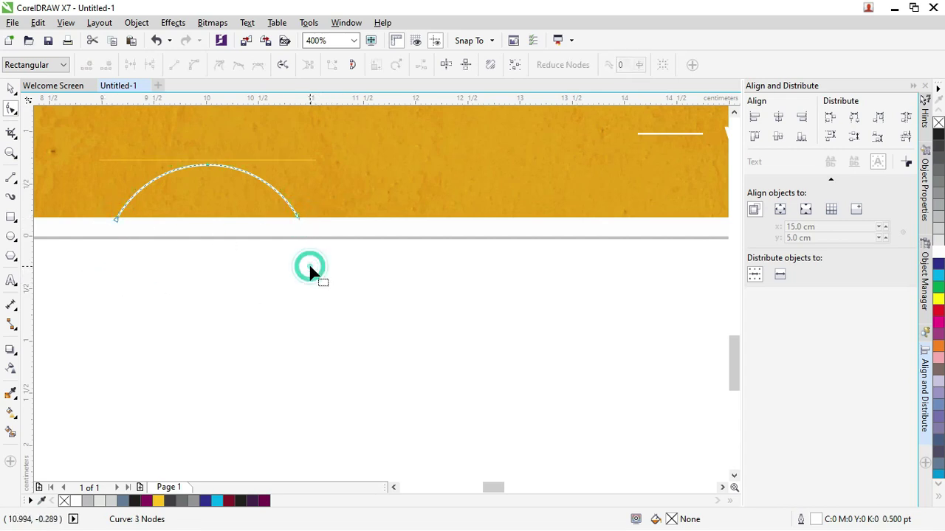
{"action": "left_click", "coordinate": [11, 89]}
{"action": "left_click", "coordinate": [179, 274]}
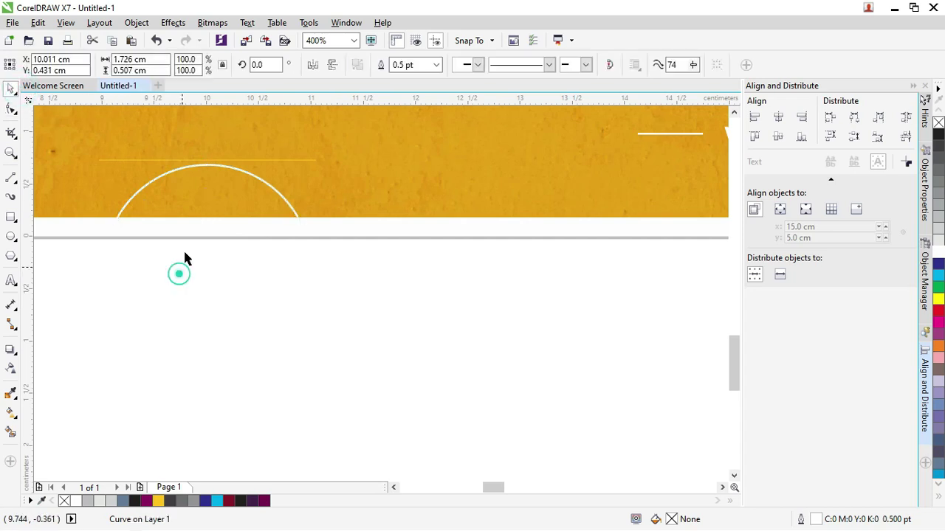
- Apply a tapered Artistic Media preset stroke 0.0762 cm wide to the arc and fill it white
{"action": "left_click", "coordinate": [182, 167]}
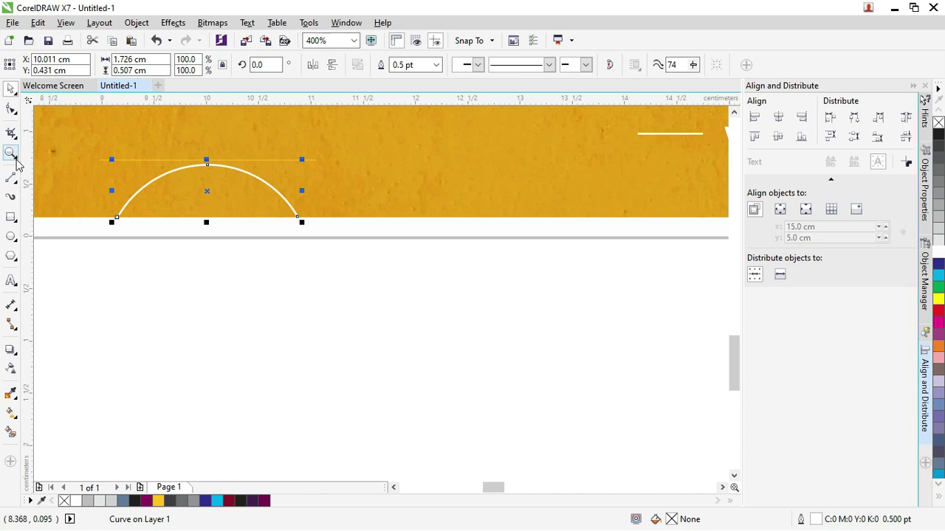
{"action": "left_click", "coordinate": [11, 195]}
{"action": "left_click", "coordinate": [177, 64]}
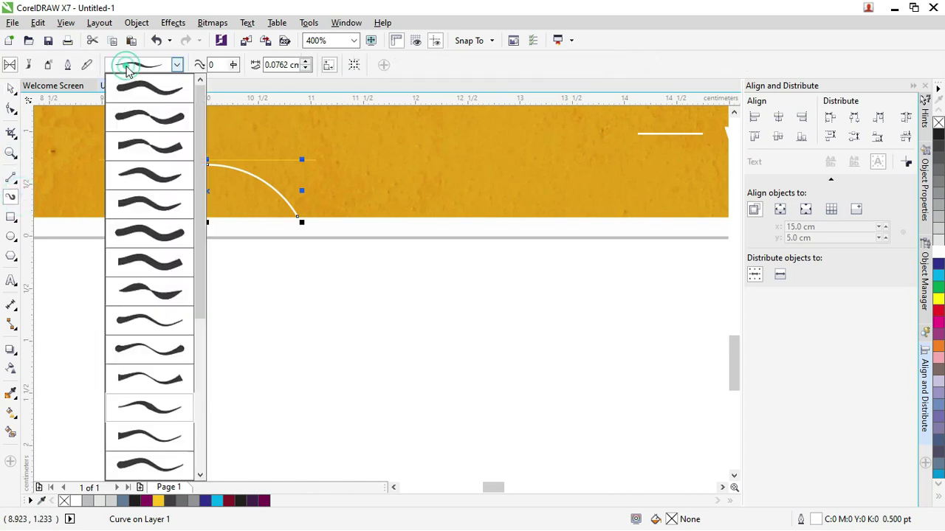
{"action": "left_click", "coordinate": [156, 406]}
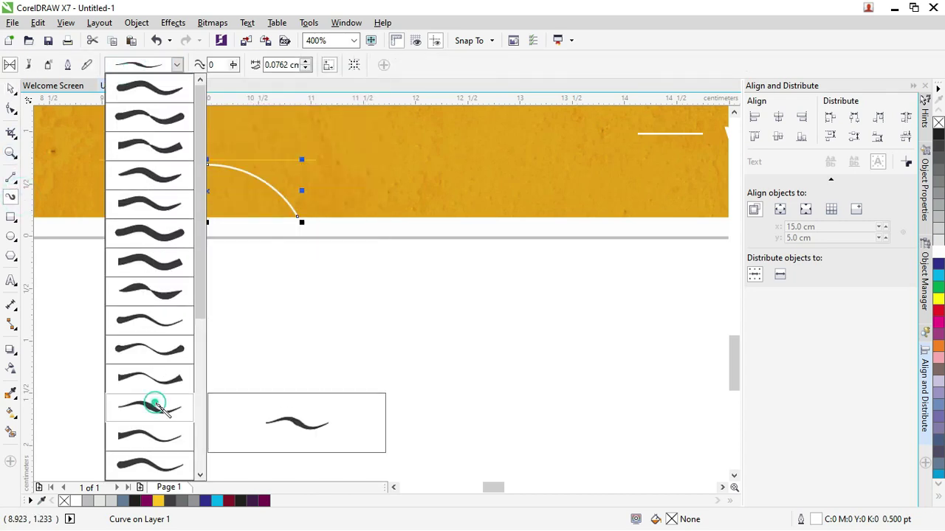
{"action": "left_click", "coordinate": [305, 62]}
{"action": "left_click", "coordinate": [306, 68]}
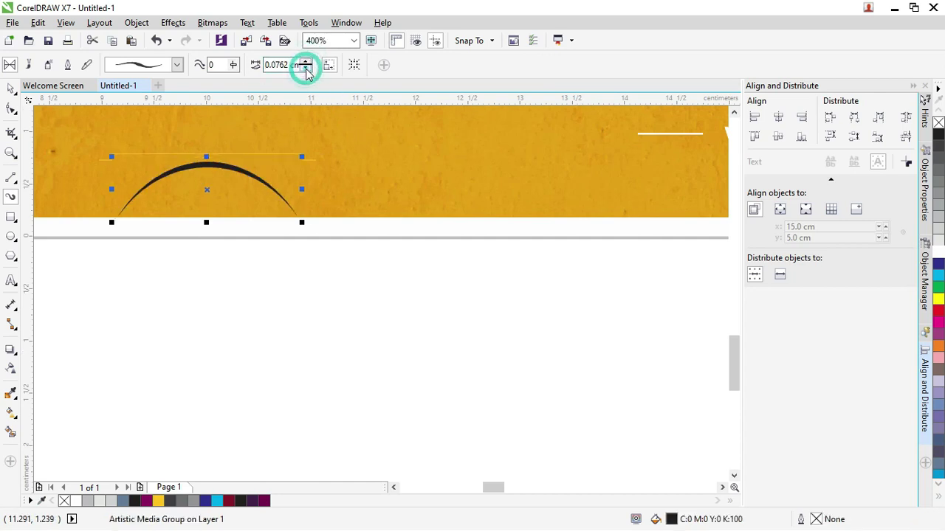
{"action": "left_click", "coordinate": [11, 91]}
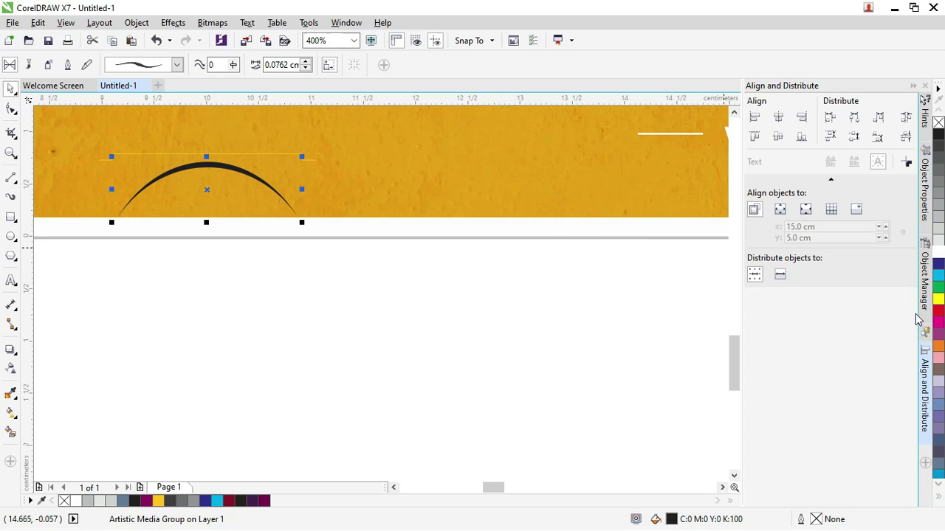
{"action": "left_click", "coordinate": [939, 254]}
{"action": "left_click", "coordinate": [391, 306]}
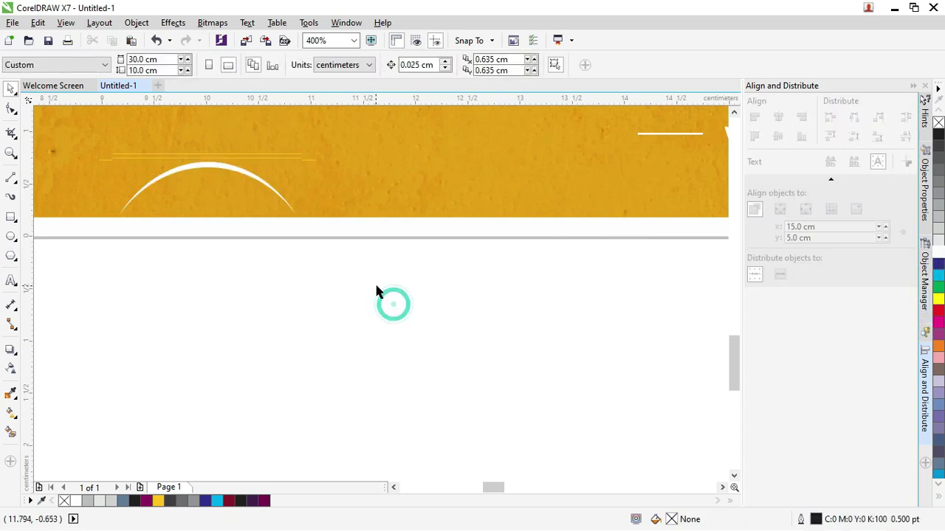
- Lower the tapered white arc slightly so its tips meet the banner's lower edge, and keep it selected
{"action": "left_click", "coordinate": [262, 183]}
{"action": "scroll", "coordinate": [266, 203], "scroll_direction": "down", "scroll_amount": 2}
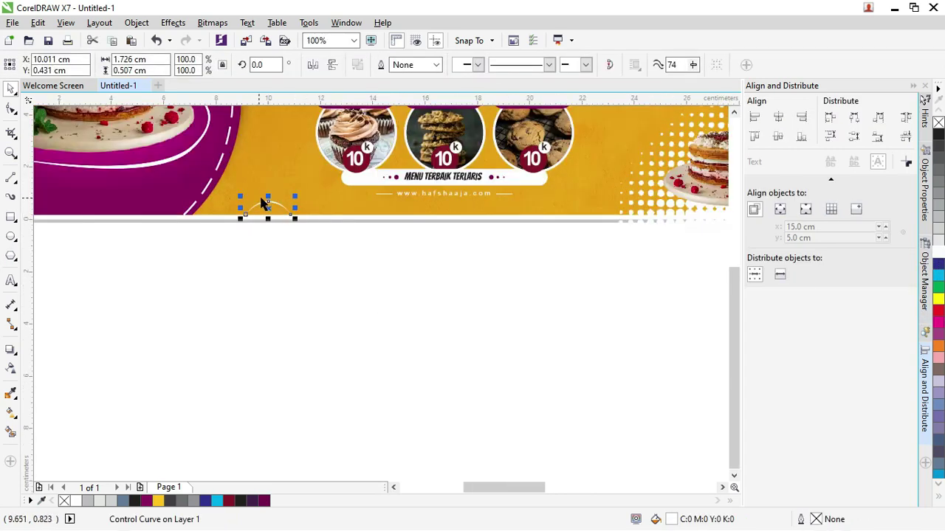
{"action": "scroll", "coordinate": [270, 207], "scroll_direction": "up", "scroll_amount": 2}
{"action": "left_click_drag", "start_coordinate": [269, 206], "coordinate": [274, 214]}
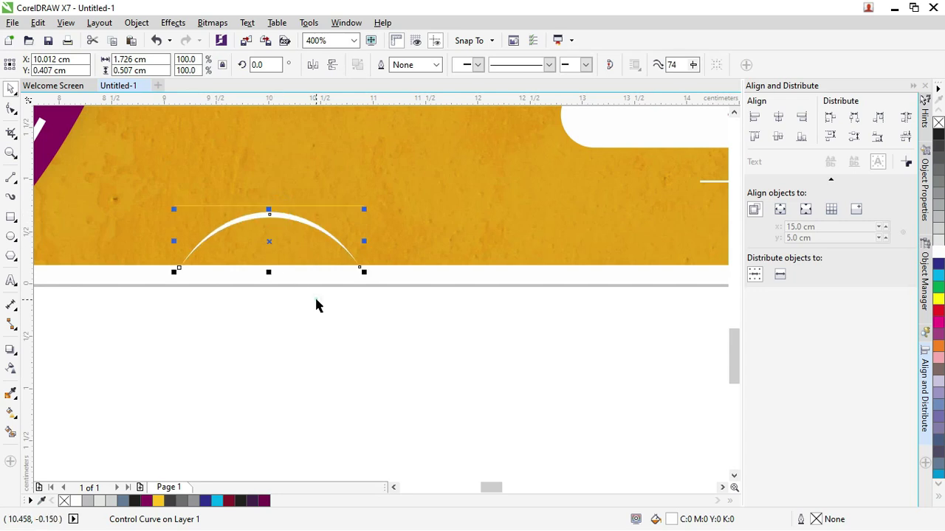
{"action": "left_click", "coordinate": [317, 303]}
{"action": "scroll", "coordinate": [225, 248], "scroll_direction": "down", "scroll_amount": 1}
{"action": "left_click", "coordinate": [245, 230]}
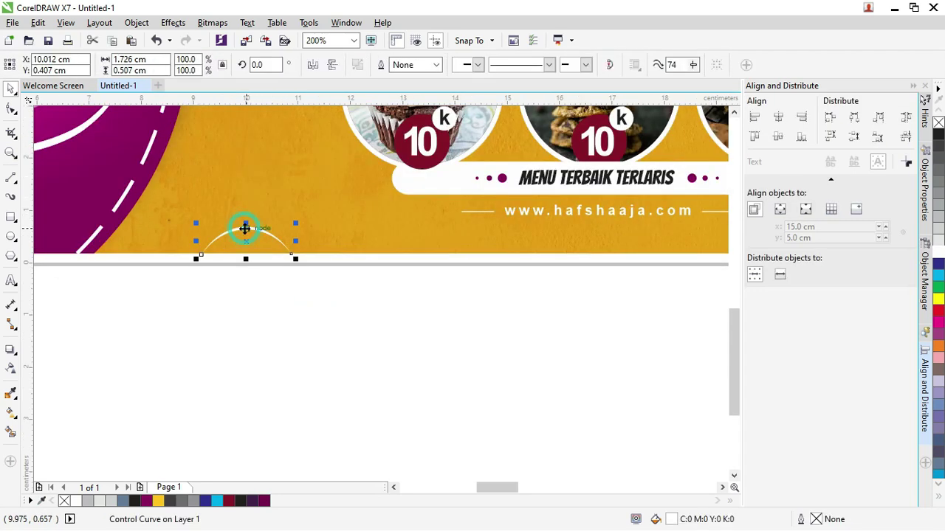
- Group the tapered white arc together with its Artistic Media control curve into one object
{"action": "left_click_drag", "start_coordinate": [245, 229], "coordinate": [395, 229]}
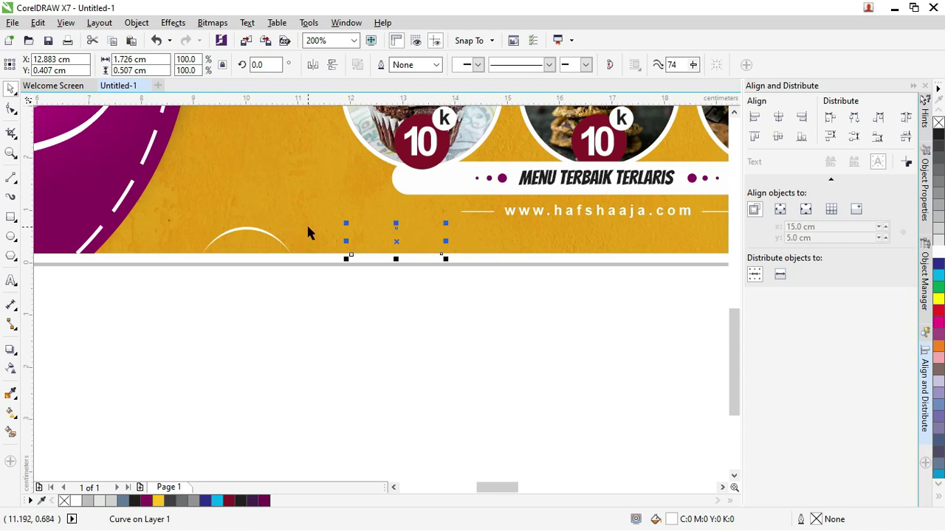
{"action": "key", "text": "ctrl+z"}
{"action": "left_click_drag", "start_coordinate": [338, 310], "coordinate": [178, 209]}
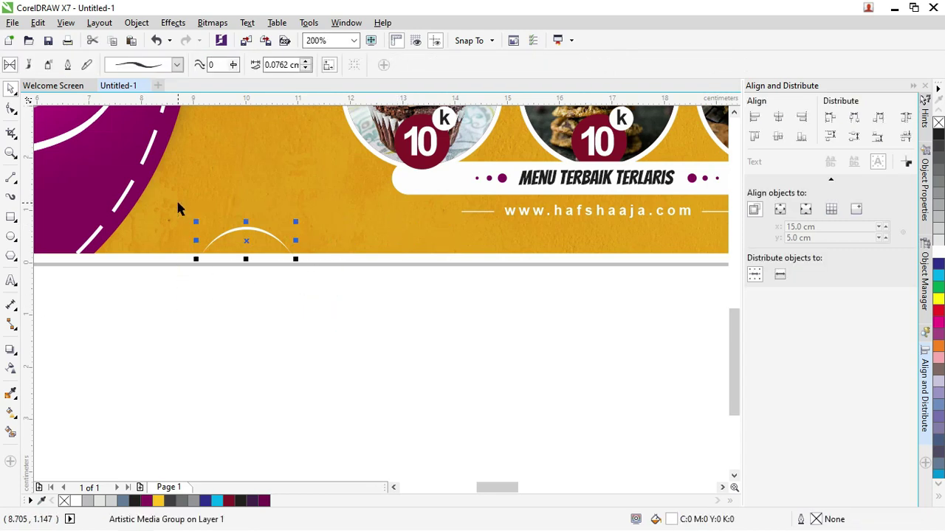
{"action": "key", "text": "ctrl+g"}
{"action": "scroll", "coordinate": [248, 222], "scroll_direction": "down", "scroll_amount": 3}
{"action": "scroll", "coordinate": [248, 221], "scroll_direction": "up", "scroll_amount": 3}
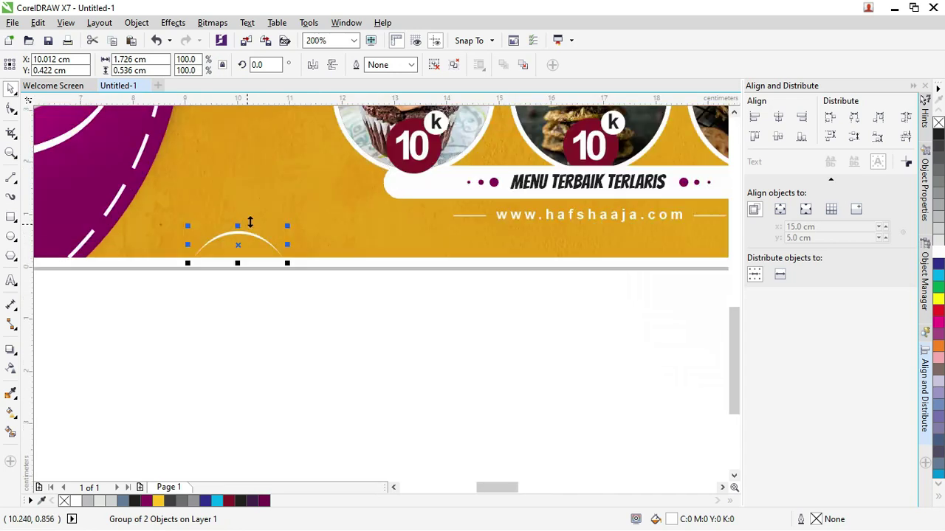
- Duplicate the arc group about 2.83 cm to the right and repeat the copy until six evenly spaced arcs line the lower edge
{"action": "left_click_drag", "start_coordinate": [252, 233], "coordinate": [399, 234]}
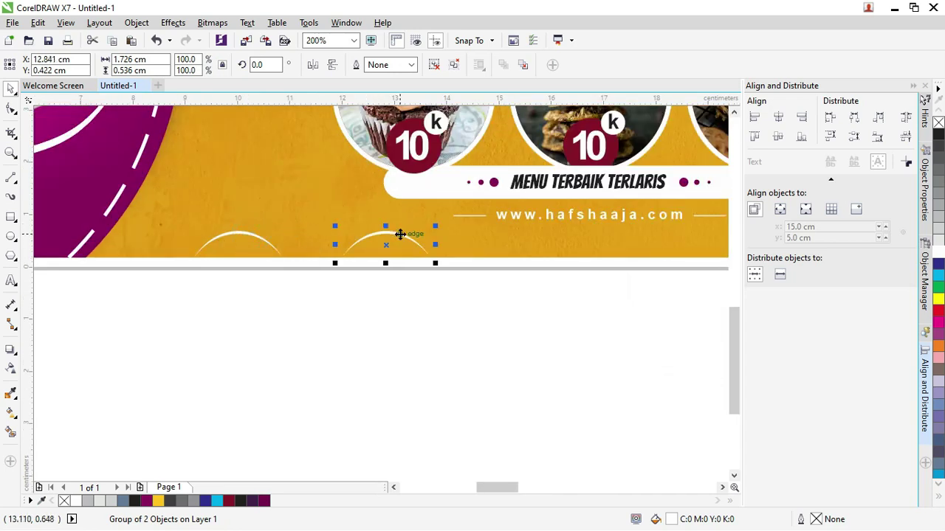
{"action": "scroll", "coordinate": [295, 236], "scroll_direction": "down", "scroll_amount": 3}
{"action": "key", "text": "Right"}
{"action": "key", "text": "Right"}
{"action": "key", "text": "Right"}
{"action": "key", "text": "Right"}
{"action": "key", "text": "Right"}
{"action": "key", "text": "Right"}
{"action": "key", "text": "Right"}
{"action": "key", "text": "Right"}
{"action": "key", "text": "Right"}
{"action": "key", "text": "Right"}
{"action": "key", "text": "Right"}
{"action": "key", "text": "Right"}
{"action": "key", "text": "Right"}
{"action": "key", "text": "Right"}
{"action": "key", "text": "Right"}
{"action": "key", "text": "Right"}
{"action": "key", "text": "Right"}
{"action": "key", "text": "Right"}
{"action": "key", "text": "Right"}
{"action": "key", "text": "Right"}
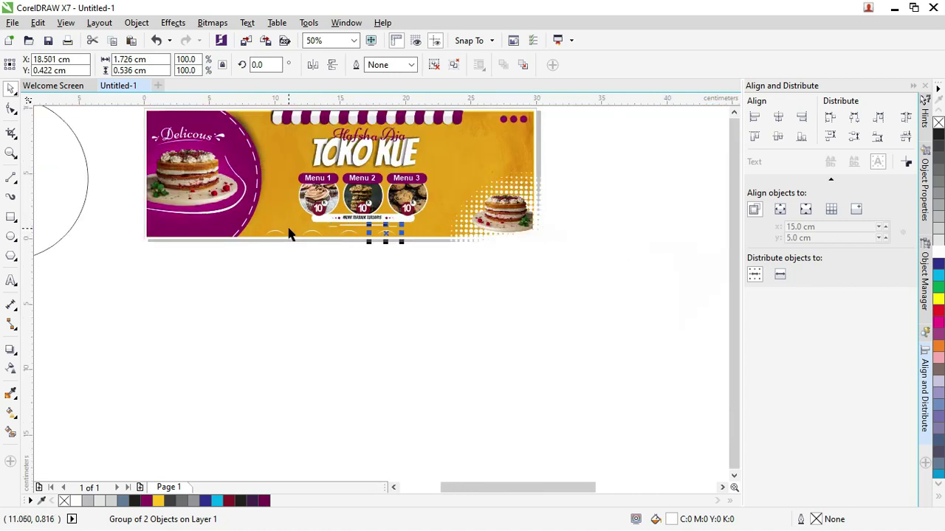
- Group the six arcs and lower the group to Y 0.168 cm on the banner's lower edge
{"action": "left_click", "coordinate": [441, 273]}
{"action": "left_click_drag", "start_coordinate": [481, 269], "coordinate": [249, 237]}
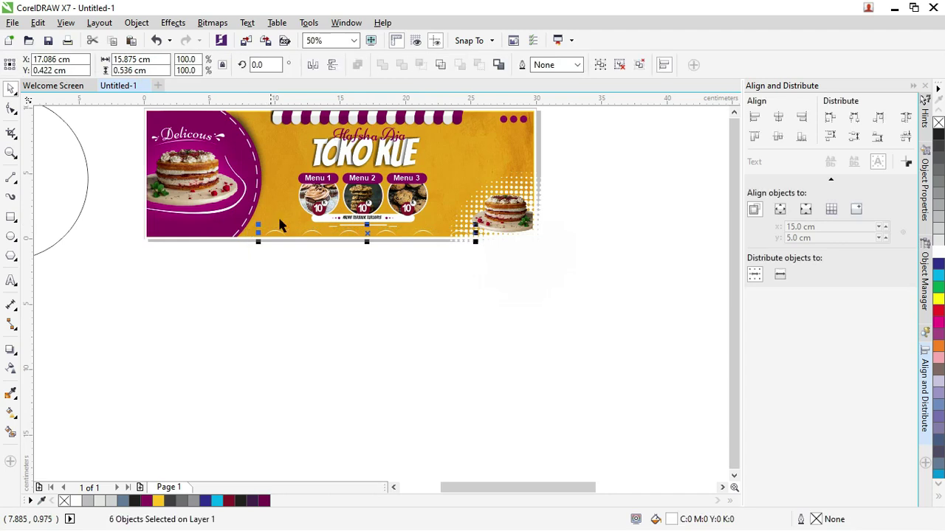
{"action": "scroll", "coordinate": [295, 247], "scroll_direction": "up", "scroll_amount": 2}
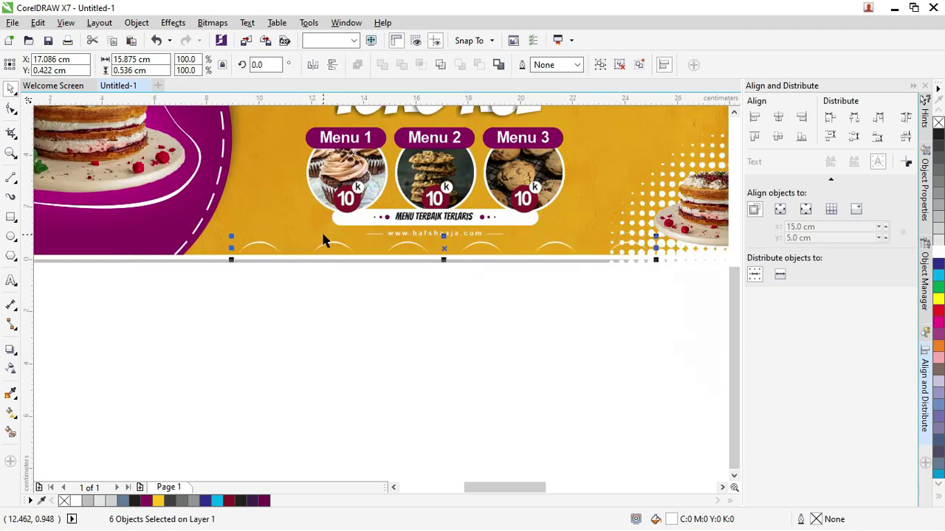
{"action": "key", "text": "ctrl+g"}
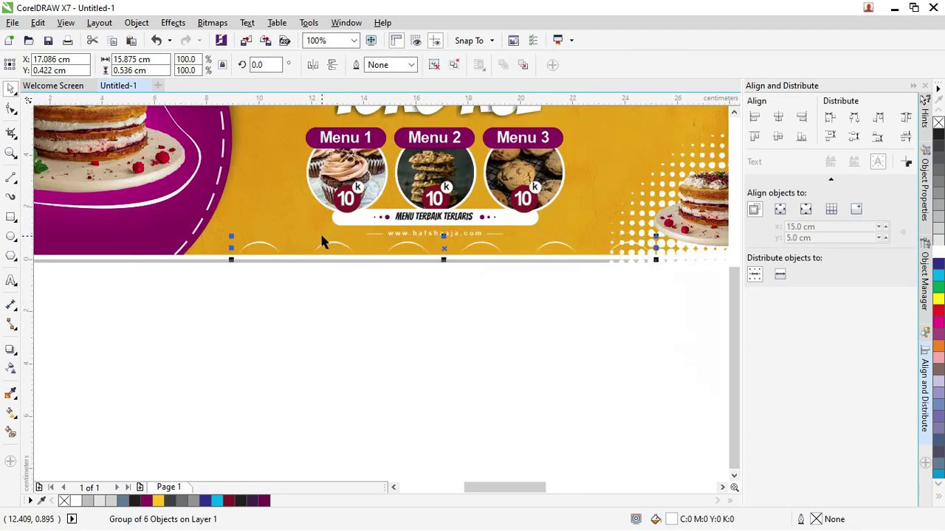
{"action": "left_click", "coordinate": [458, 283]}
{"action": "key", "text": "F10"}
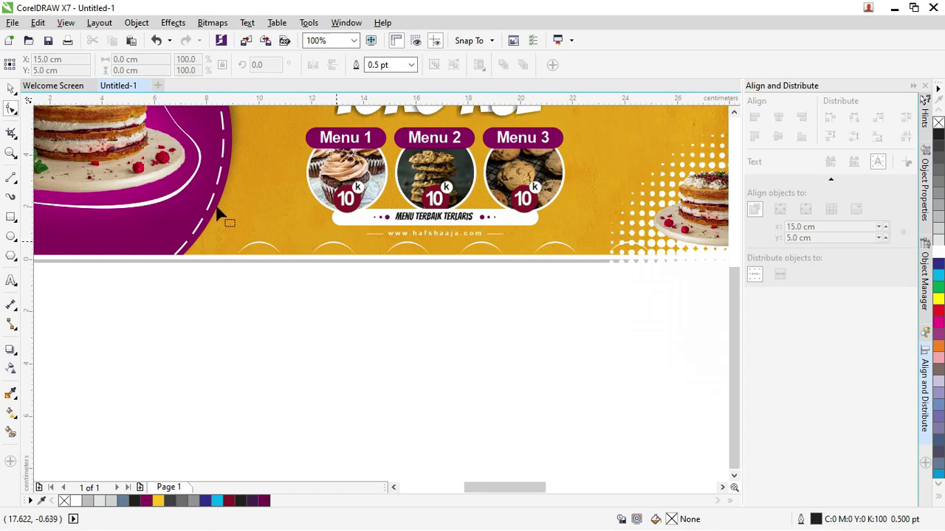
{"action": "left_click", "coordinate": [11, 88]}
{"action": "left_click_drag", "start_coordinate": [169, 299], "coordinate": [660, 240]}
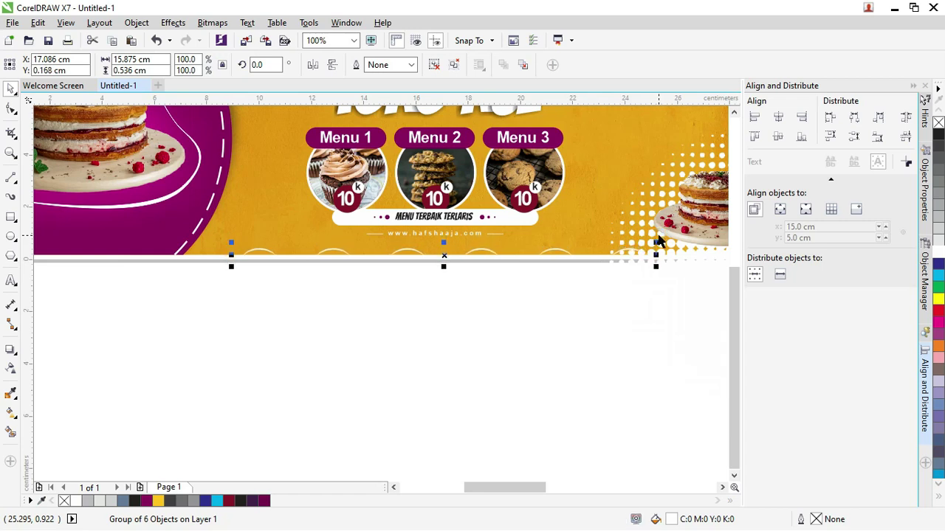
- Add the two-line artistic text "Lezat Rasanya / Hemat Harganya" on the purple shape below the large cake
{"action": "scroll", "coordinate": [462, 258], "scroll_direction": "down", "scroll_amount": 2}
{"action": "key", "text": "z"}
{"action": "left_click_drag", "start_coordinate": [218, 188], "coordinate": [475, 288]}
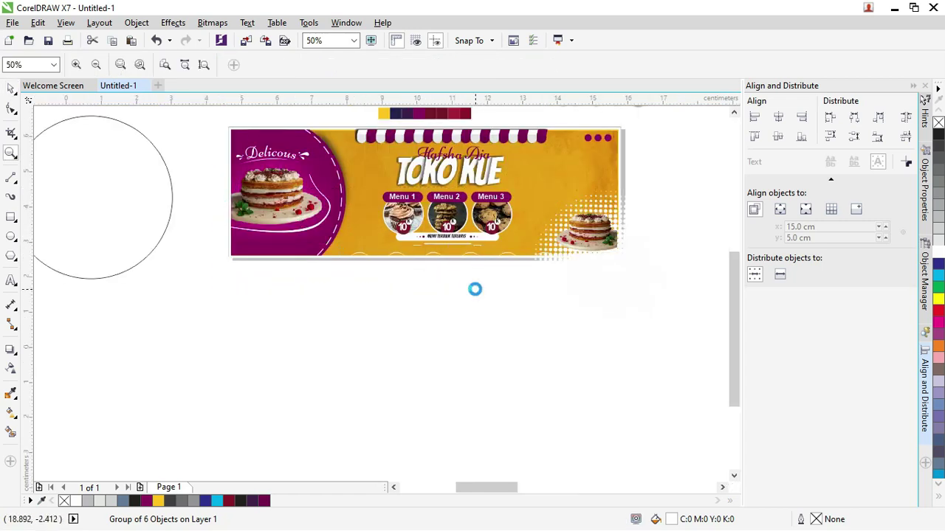
{"action": "left_click", "coordinate": [11, 89]}
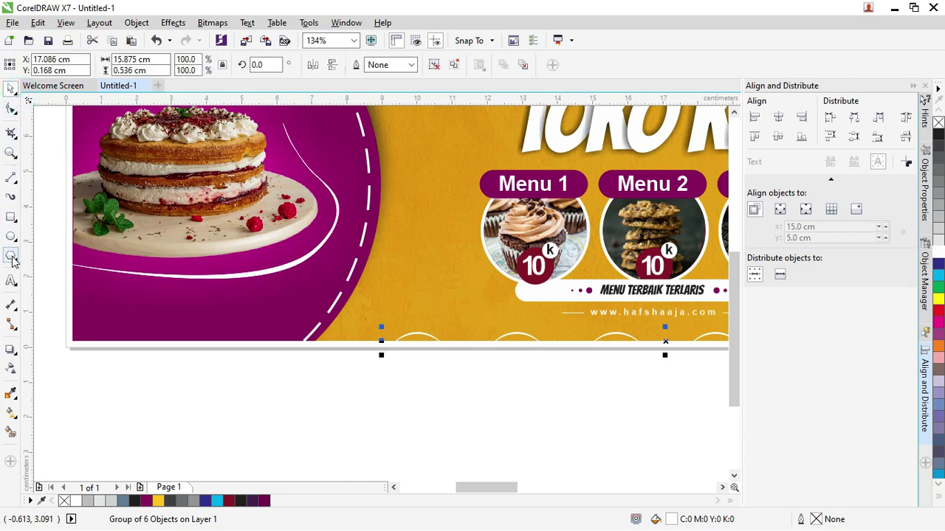
{"action": "left_click", "coordinate": [12, 281]}
{"action": "left_click", "coordinate": [228, 316]}
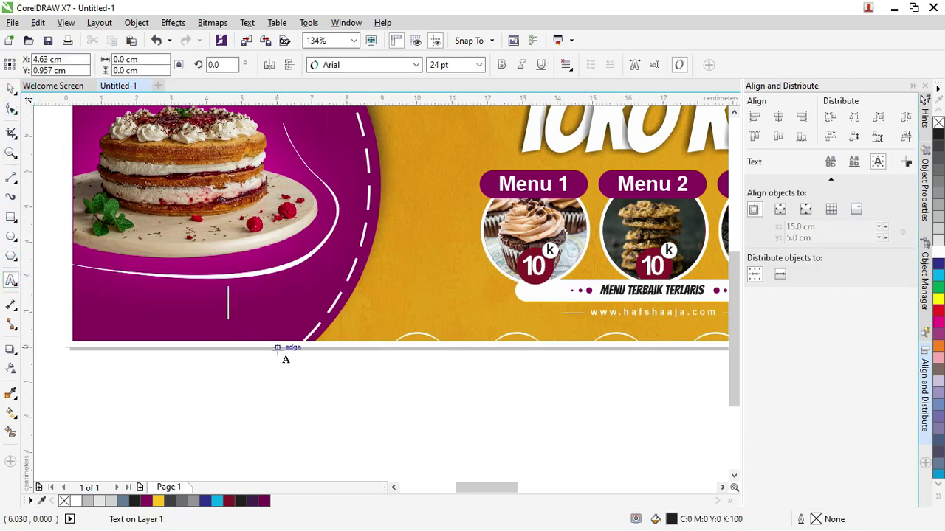
{"action": "key", "text": "ctrl+v"}
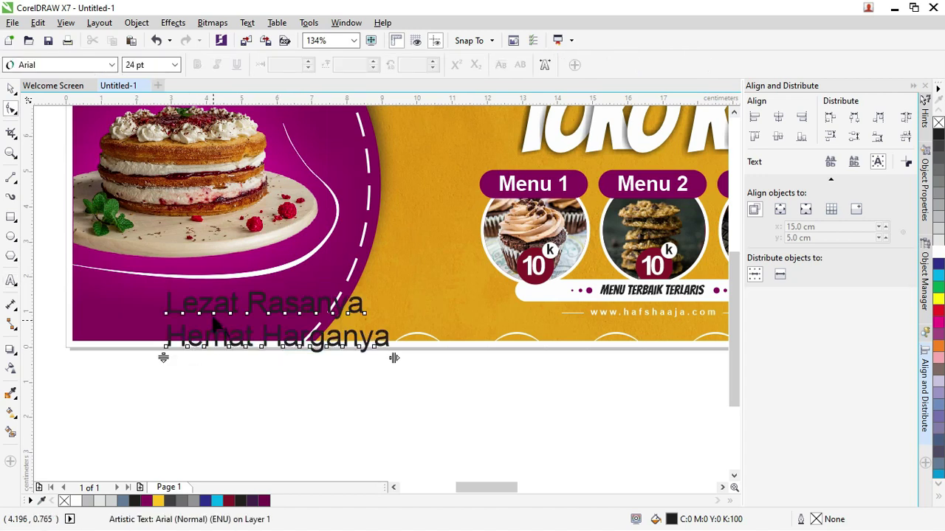
{"action": "left_click", "coordinate": [11, 89]}
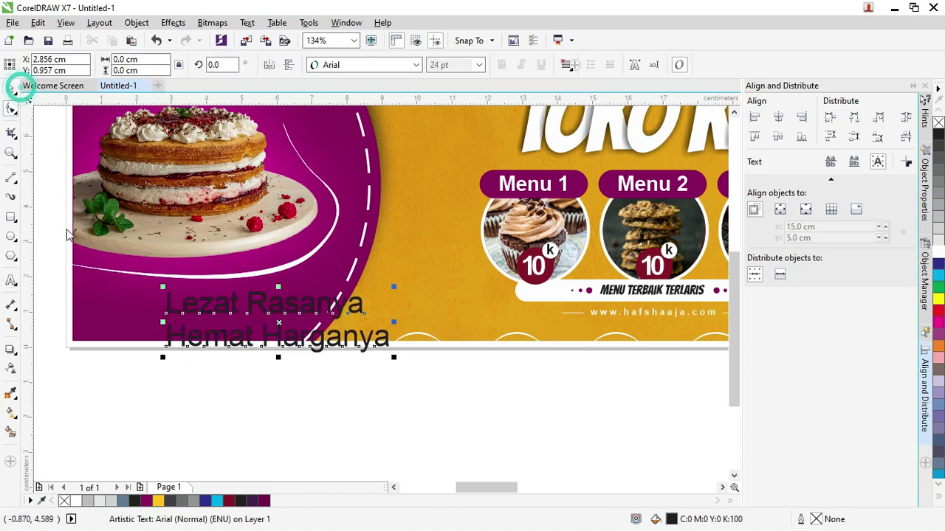
- Shift the two-line slogan slightly up and left, and set its font to Galada
{"action": "left_click_drag", "start_coordinate": [304, 317], "coordinate": [285, 308]}
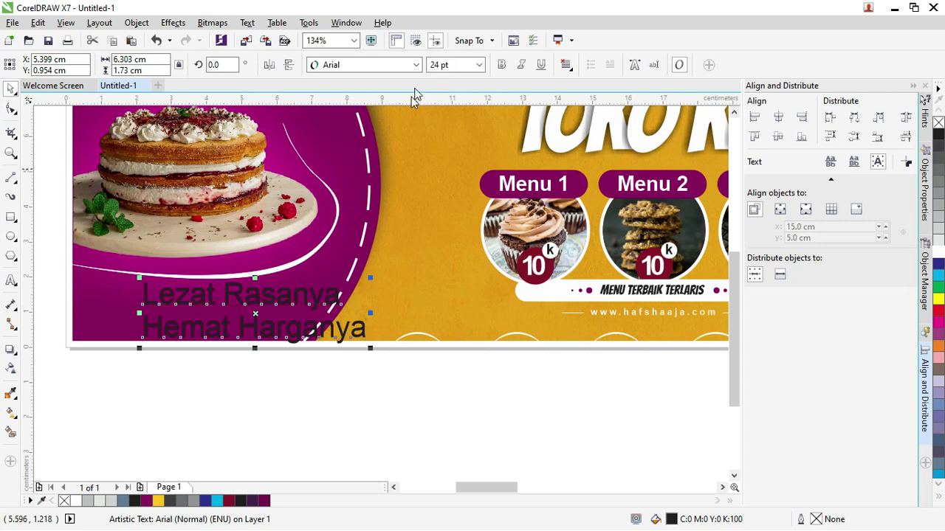
{"action": "left_click", "coordinate": [410, 66]}
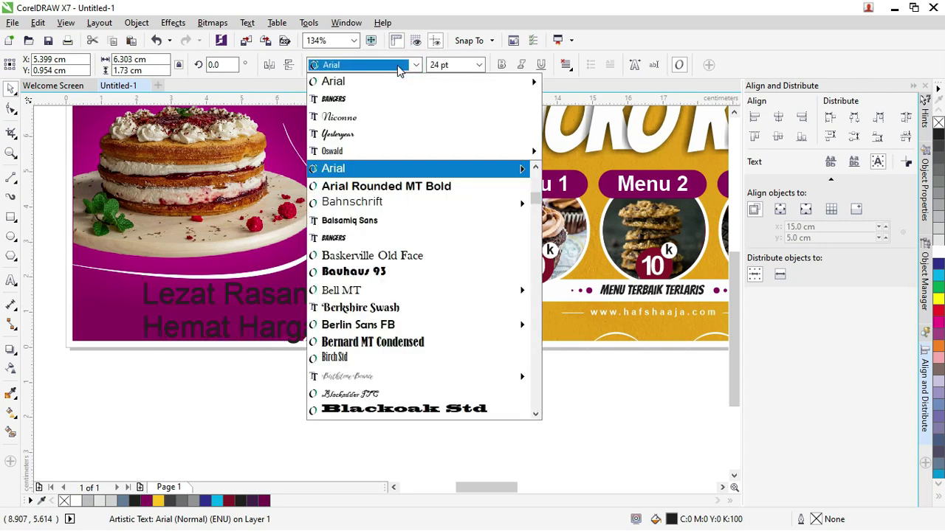
{"action": "type", "text": "g"}
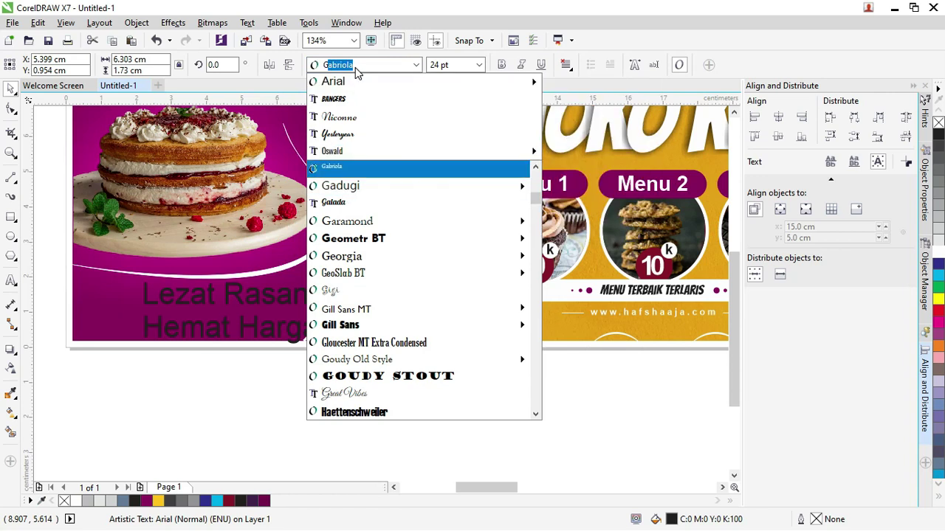
{"action": "type", "text": "ld"}
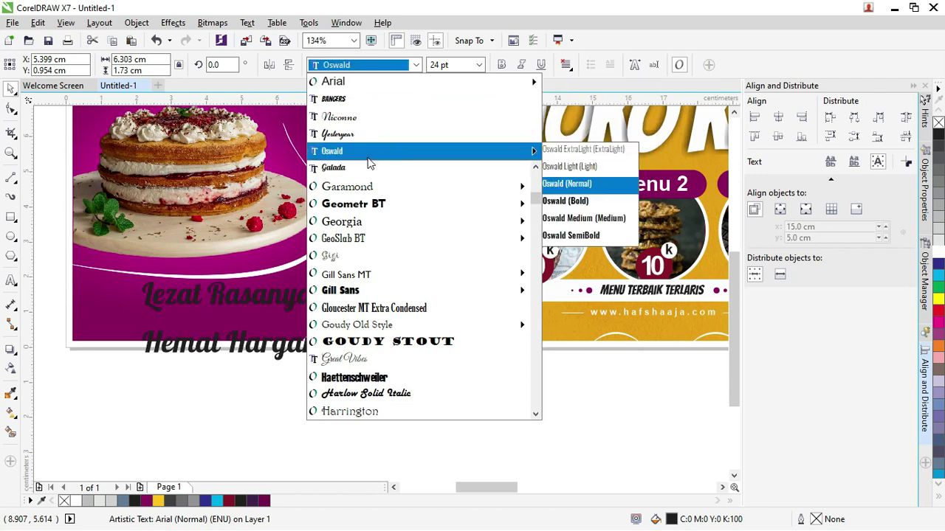
{"action": "left_click", "coordinate": [358, 168]}
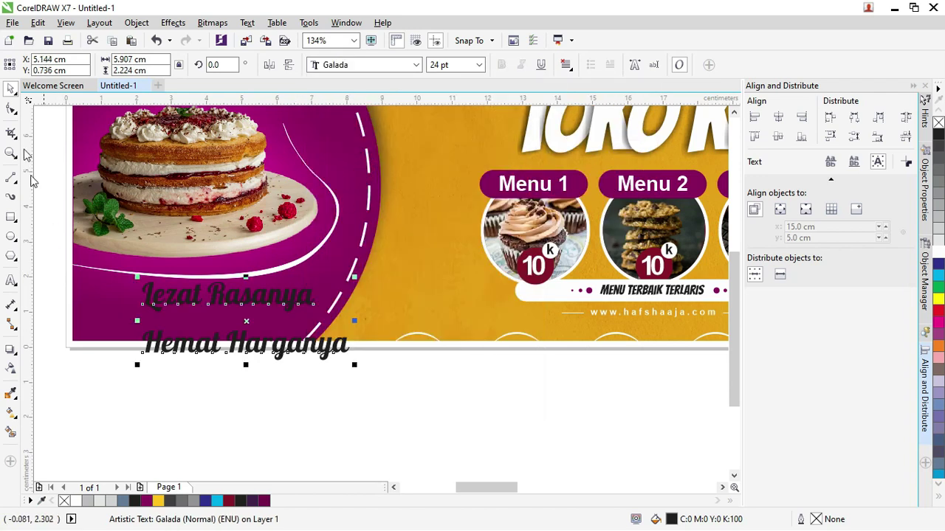
- Tighten the slogan's line spacing and indent "Hemat Harganya" to the right of the first line
{"action": "left_click", "coordinate": [11, 109]}
{"action": "left_click_drag", "start_coordinate": [137, 365], "coordinate": [144, 321]}
{"action": "scroll", "coordinate": [143, 321], "scroll_direction": "up", "scroll_amount": 2}
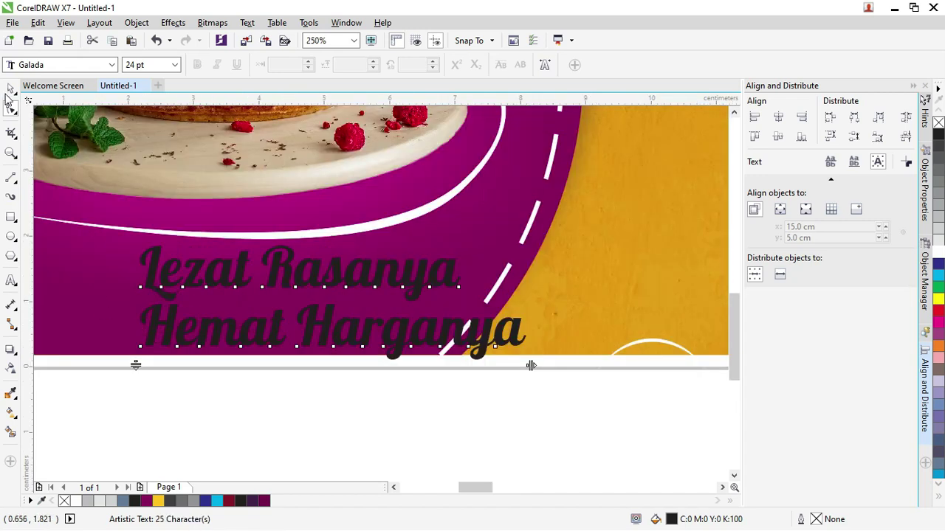
{"action": "left_click", "coordinate": [11, 88]}
{"action": "double_click", "coordinate": [150, 331]}
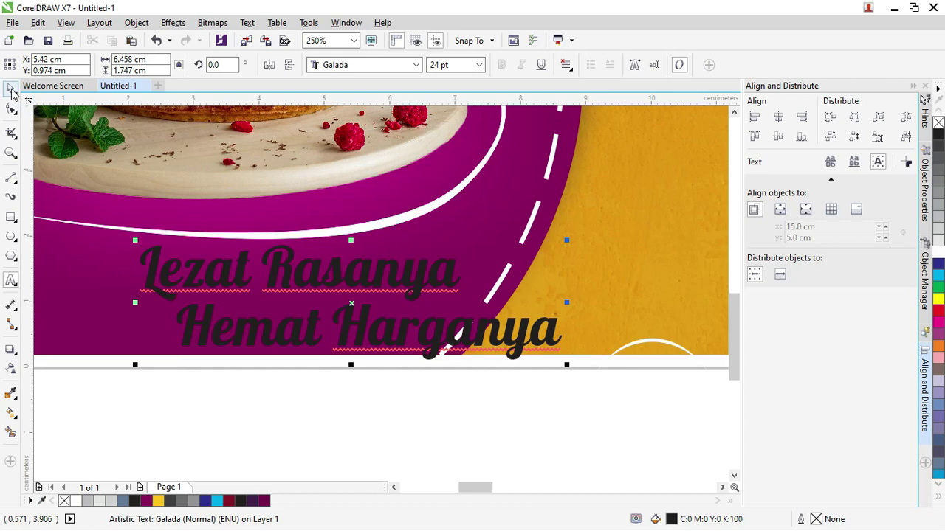
{"action": "key", "text": "ctrl+a"}
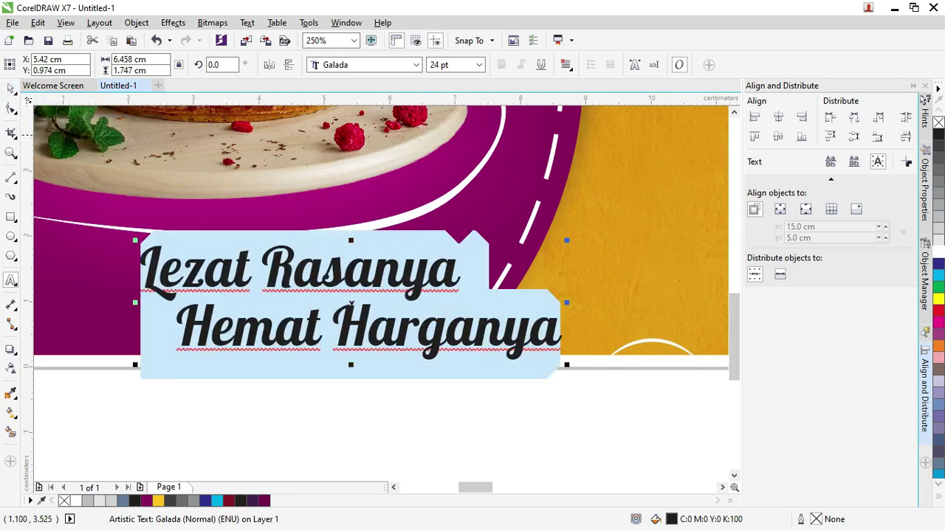
{"action": "left_click", "coordinate": [11, 109]}
{"action": "left_click_drag", "start_coordinate": [137, 365], "coordinate": [138, 357]}
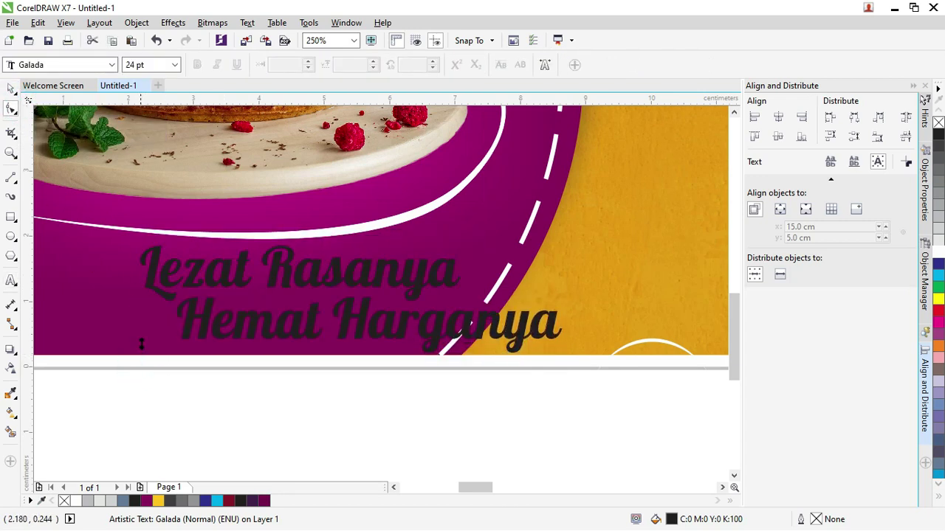
- Add a one-step outward contour with a 0.124 cm offset and round corners to the slogan
{"action": "left_click", "coordinate": [11, 349]}
{"action": "left_click", "coordinate": [52, 348]}
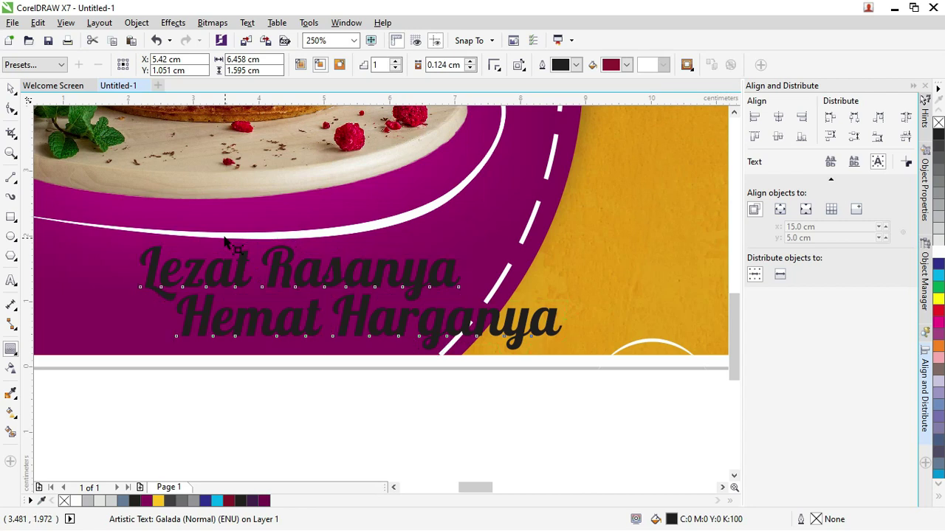
{"action": "left_click_drag", "start_coordinate": [225, 240], "coordinate": [227, 246]}
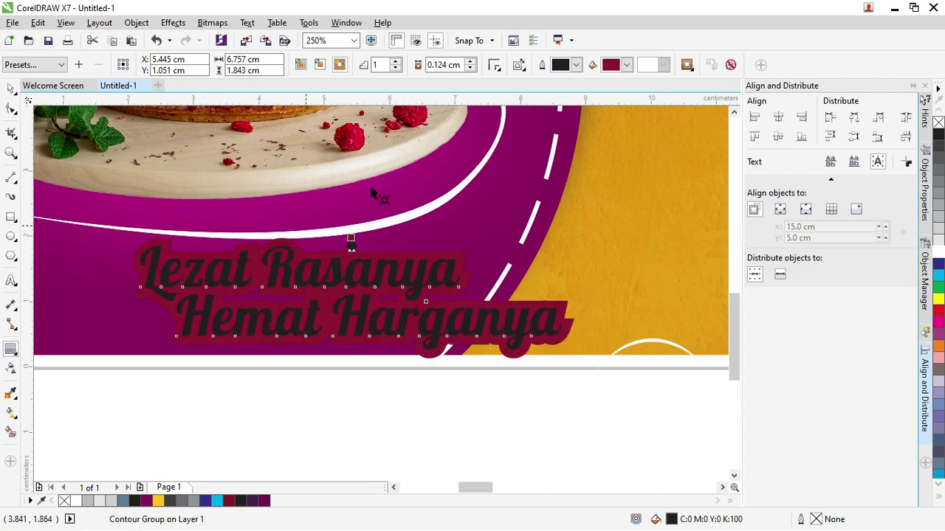
{"action": "left_click", "coordinate": [498, 67]}
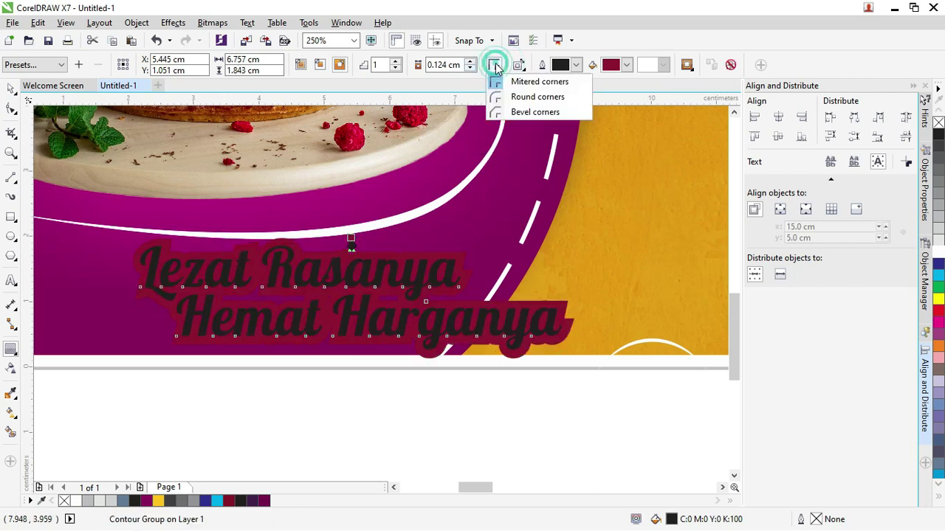
{"action": "key", "text": "Return"}
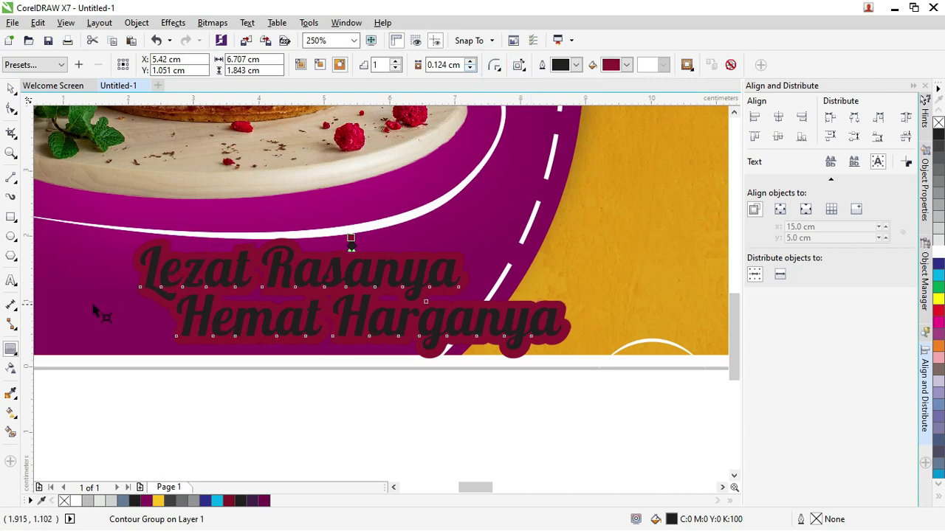
- Fill all the slogan's text white and move it up and left to X 4.375 cm, Y 1.667 cm, just below the cake plate
{"action": "left_click", "coordinate": [11, 280]}
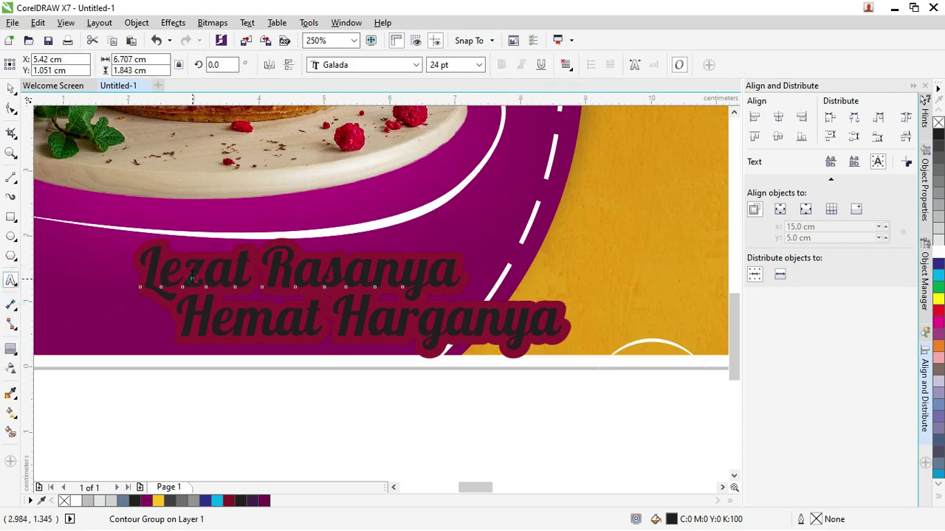
{"action": "left_click", "coordinate": [190, 277]}
{"action": "key", "text": "ctrl+a"}
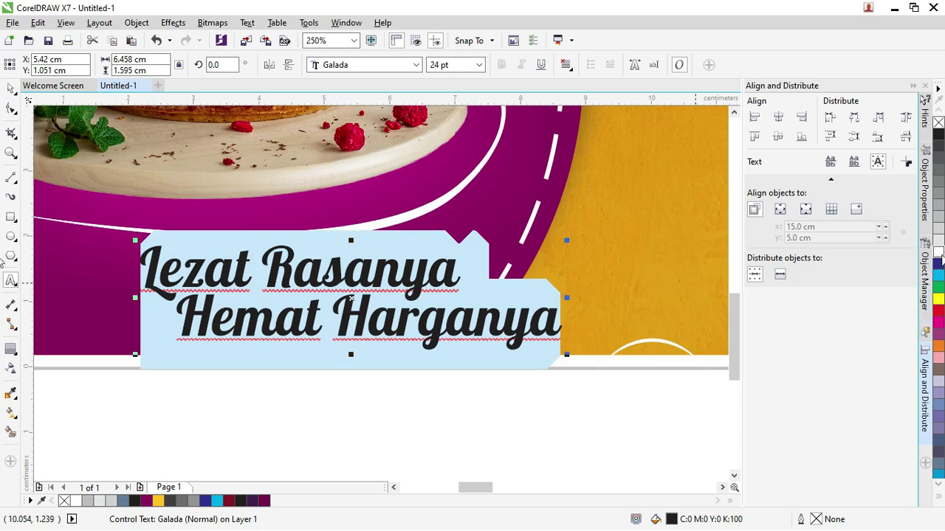
{"action": "left_click", "coordinate": [12, 88]}
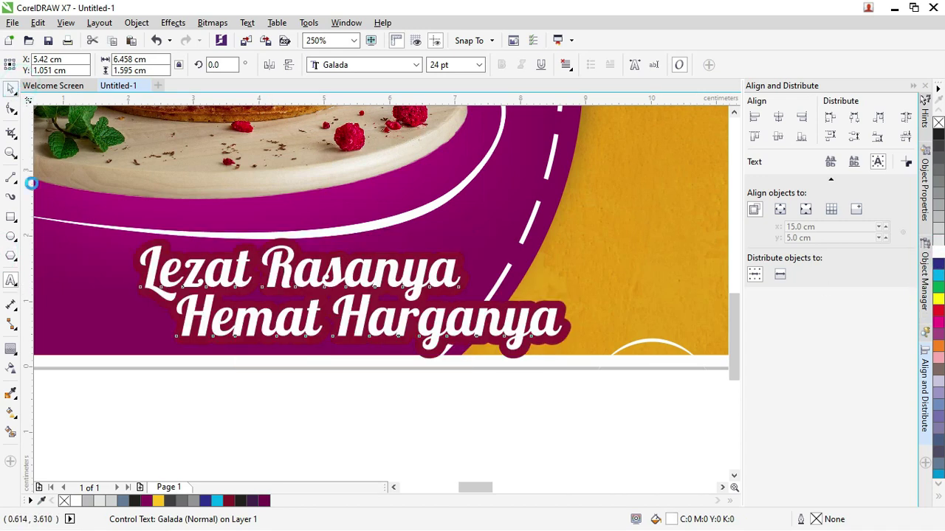
{"action": "left_click_drag", "start_coordinate": [350, 282], "coordinate": [283, 238]}
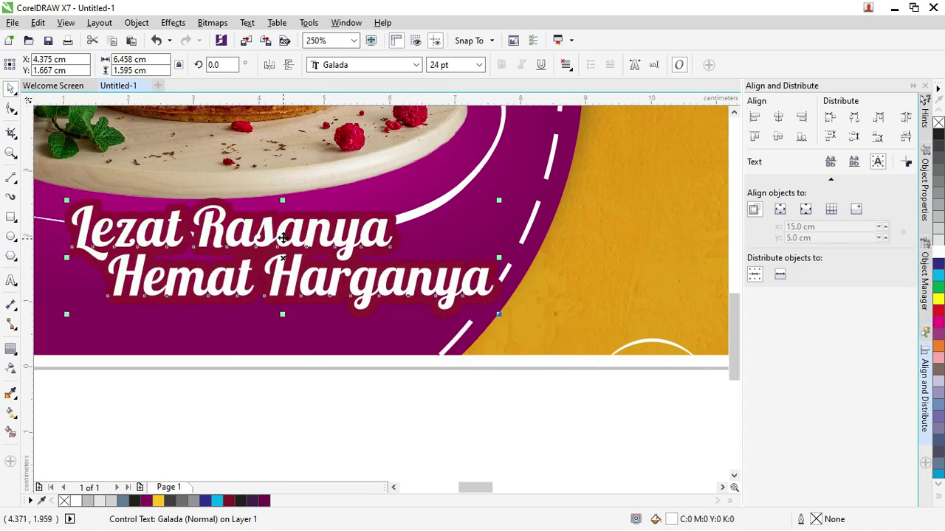
- Change the slogan's contour fill color to a bright purple
{"action": "left_click", "coordinate": [11, 349]}
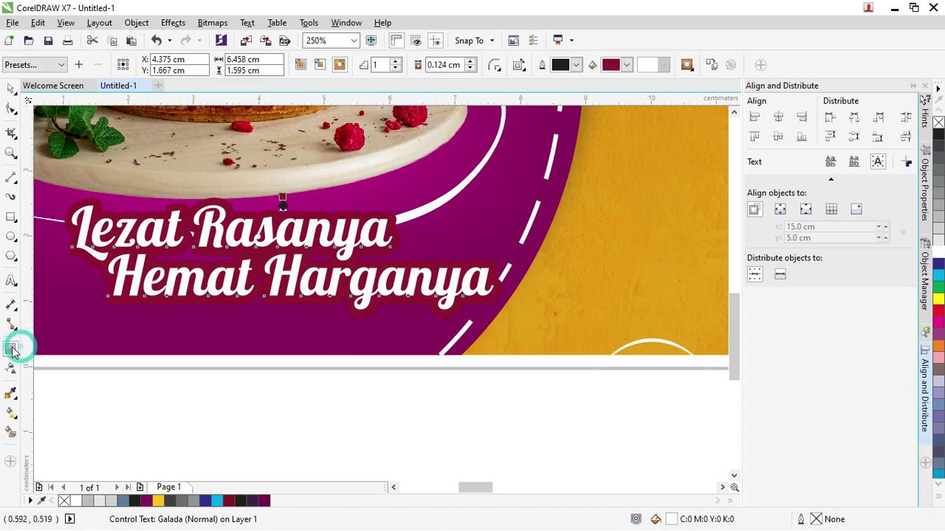
{"action": "left_click", "coordinate": [626, 65]}
{"action": "left_click_drag", "start_coordinate": [674, 93], "coordinate": [674, 148]}
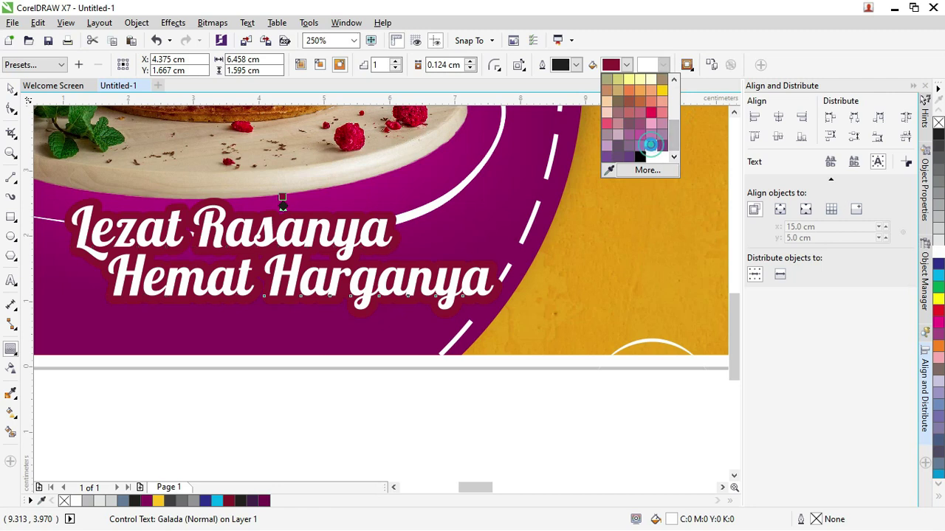
{"action": "left_click", "coordinate": [651, 144]}
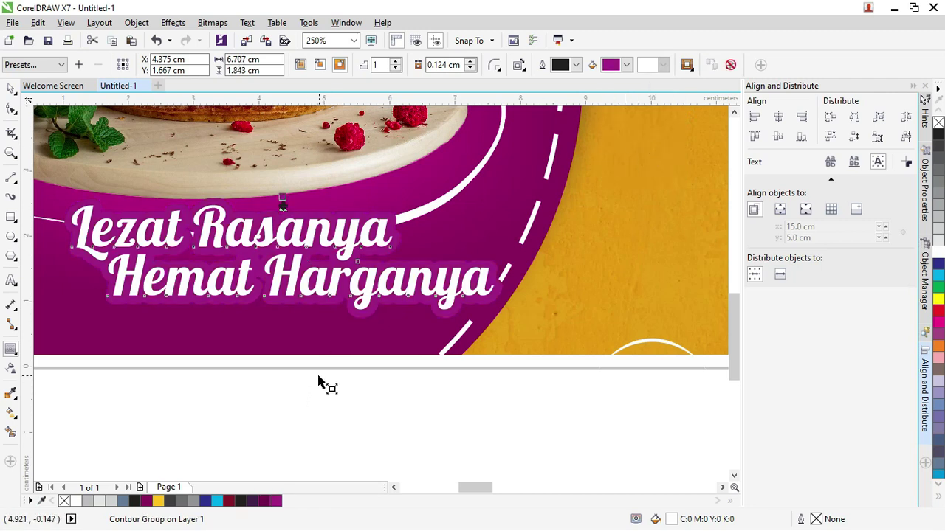
- Change the slogan's contour fill to the dark red sampled from the document palette
{"action": "left_click", "coordinate": [423, 290]}
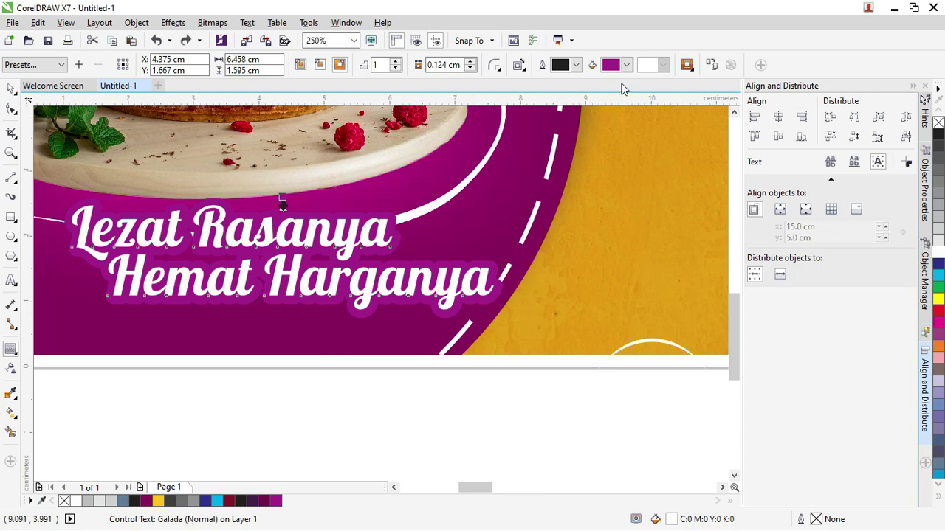
{"action": "left_click", "coordinate": [627, 65]}
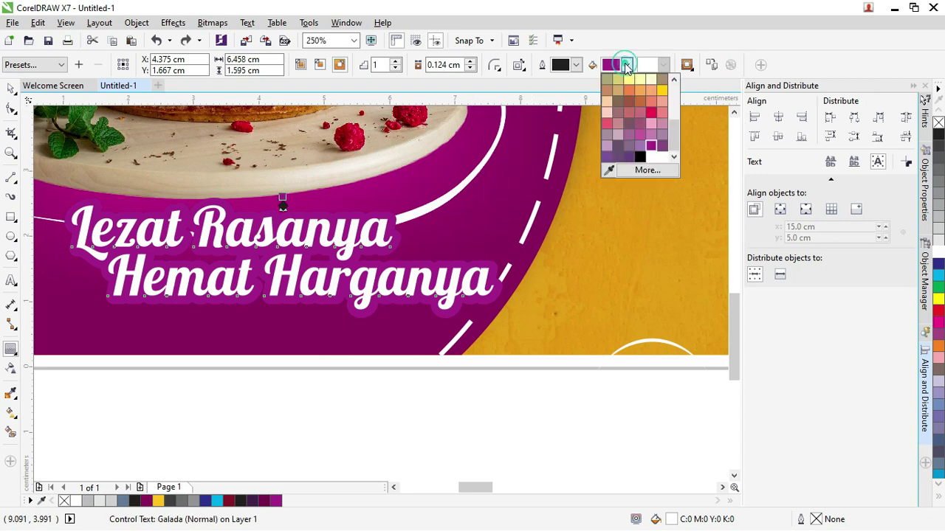
{"action": "left_click", "coordinate": [612, 167]}
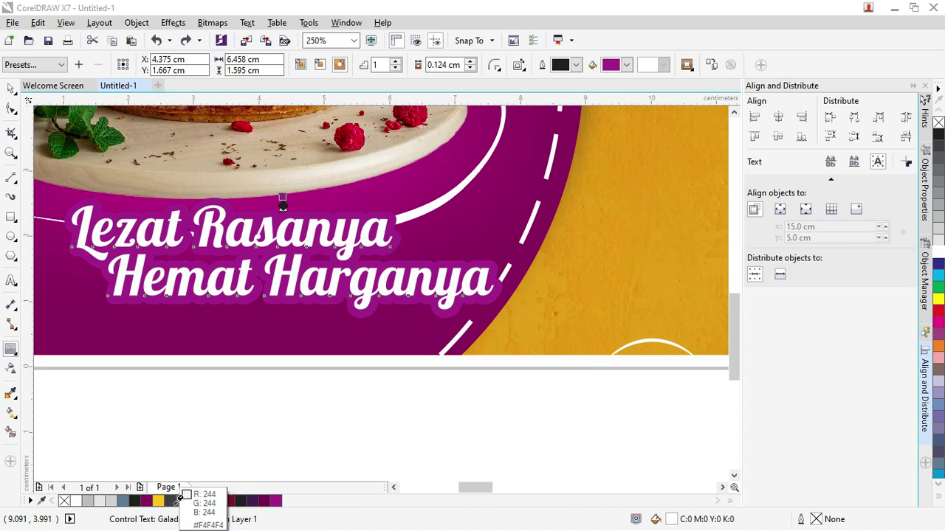
{"action": "left_click", "coordinate": [239, 495]}
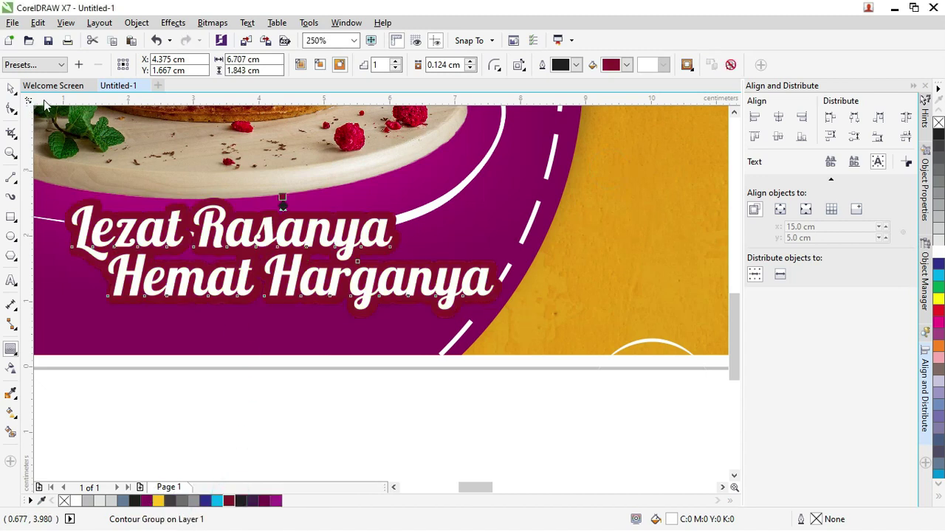
- Skew the contoured slogan vertically so that both lines slant upward to the right, to about 2.138 cm high
{"action": "left_click", "coordinate": [11, 87]}
{"action": "left_click", "coordinate": [369, 244]}
{"action": "left_click_drag", "start_coordinate": [508, 263], "coordinate": [501, 210]}
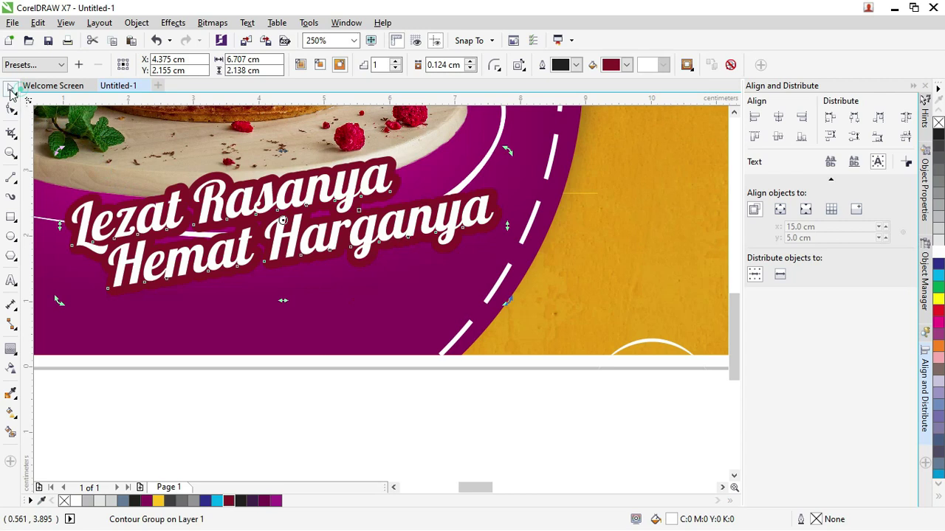
{"action": "left_click", "coordinate": [314, 400]}
{"action": "scroll", "coordinate": [239, 363], "scroll_direction": "down", "scroll_amount": 2}
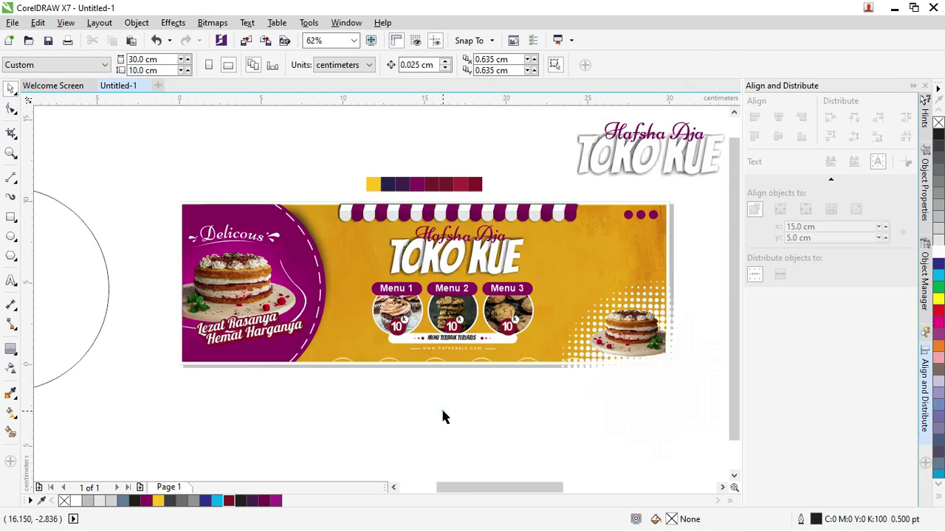
- Paste the "CALL US" heading and phone number as artistic text on the orange background between the purple circle and the Menu 1 image
{"action": "key", "text": "z"}
{"action": "left_click_drag", "start_coordinate": [165, 179], "coordinate": [700, 384]}
{"action": "key", "text": "F10"}
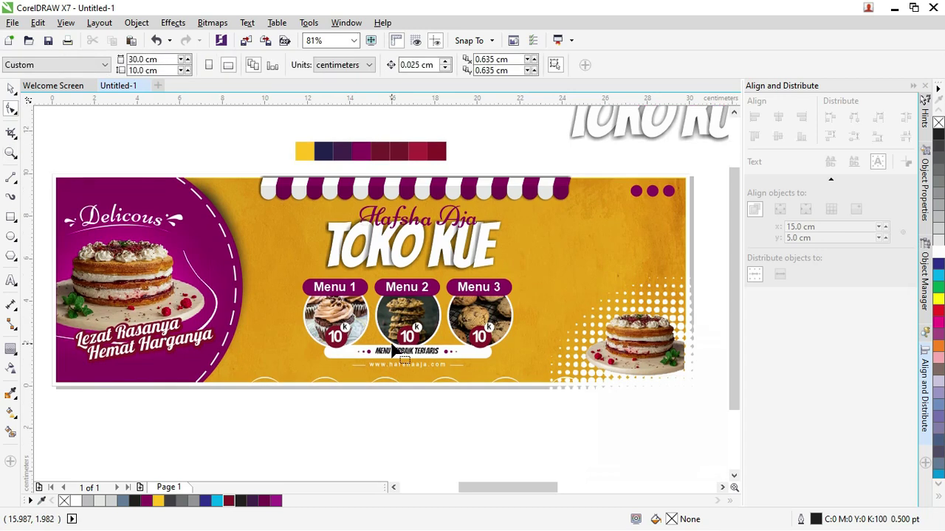
{"action": "scroll", "coordinate": [348, 365], "scroll_direction": "up", "scroll_amount": 3}
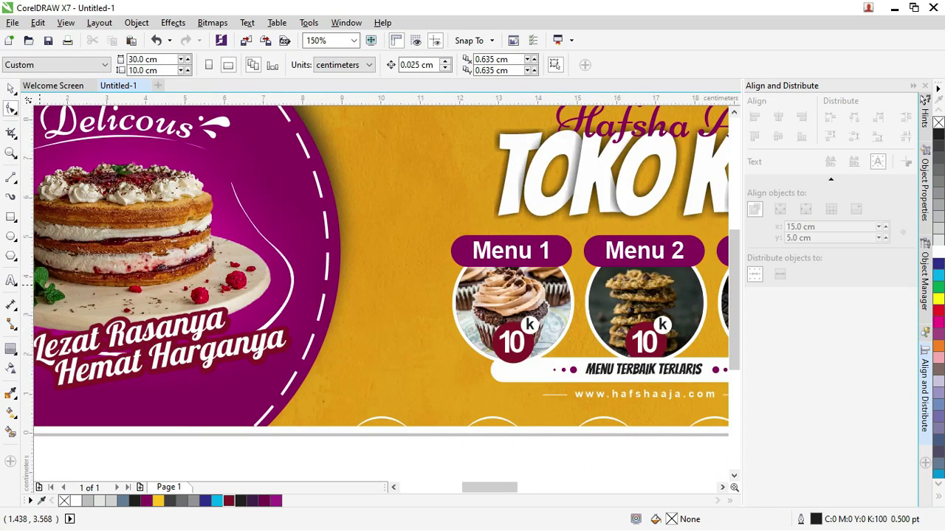
{"action": "left_click", "coordinate": [11, 281]}
{"action": "left_click", "coordinate": [362, 359]}
{"action": "key", "text": "ctrl+v"}
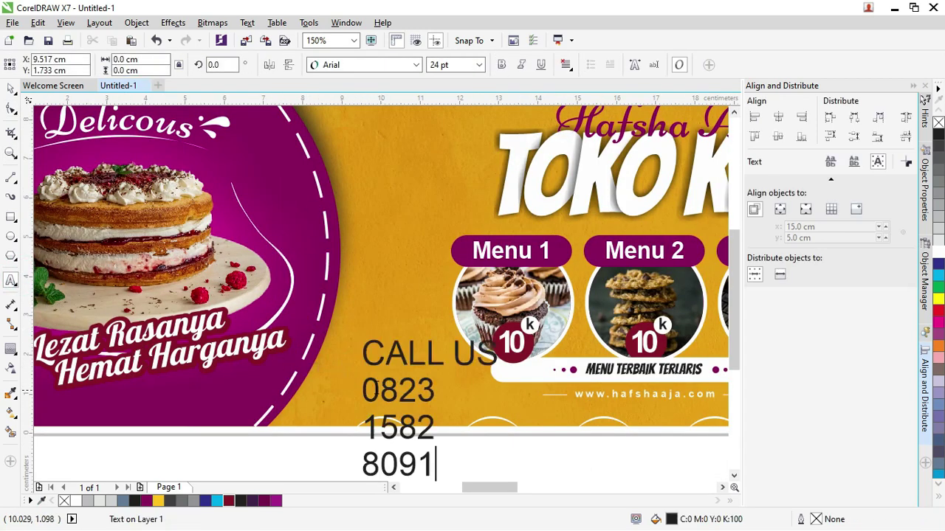
- Make all of the pasted contact text bold
{"action": "scroll", "coordinate": [417, 358], "scroll_direction": "down", "scroll_amount": 2}
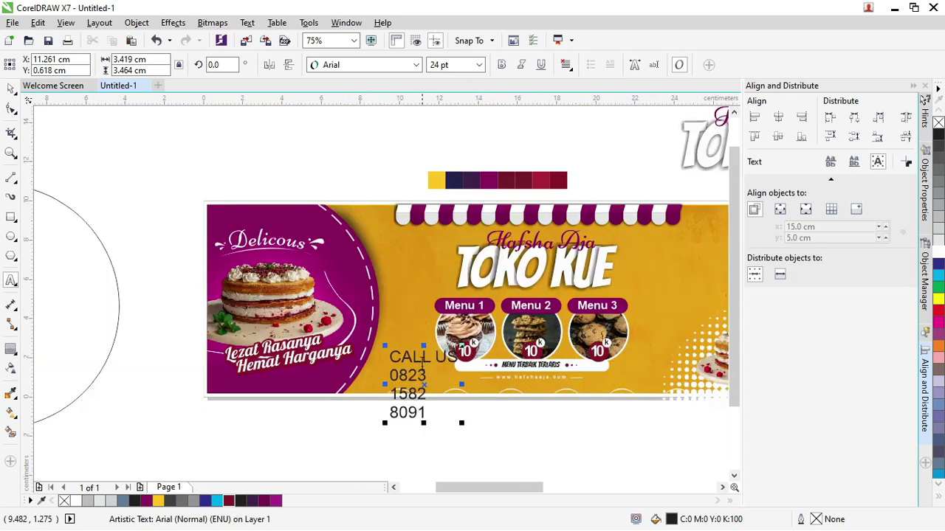
{"action": "left_click_drag", "start_coordinate": [391, 355], "coordinate": [465, 358]}
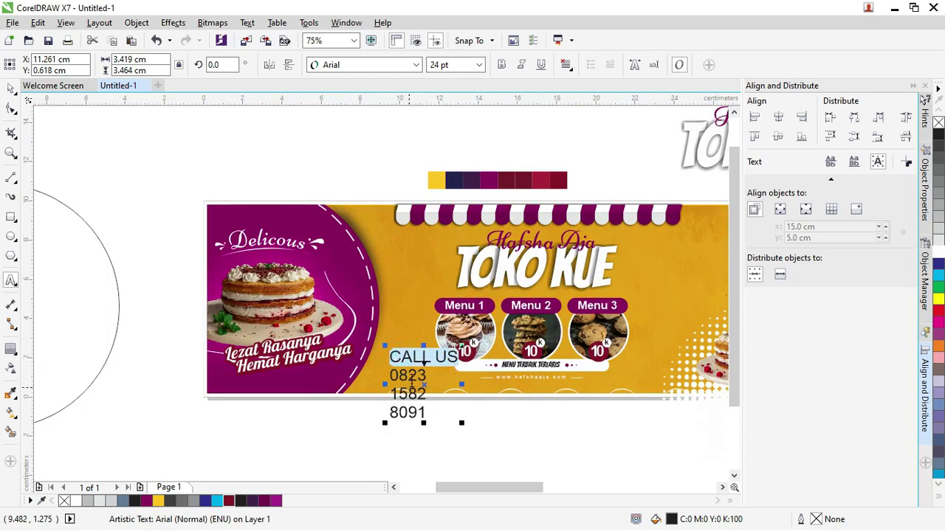
{"action": "left_click", "coordinate": [408, 359]}
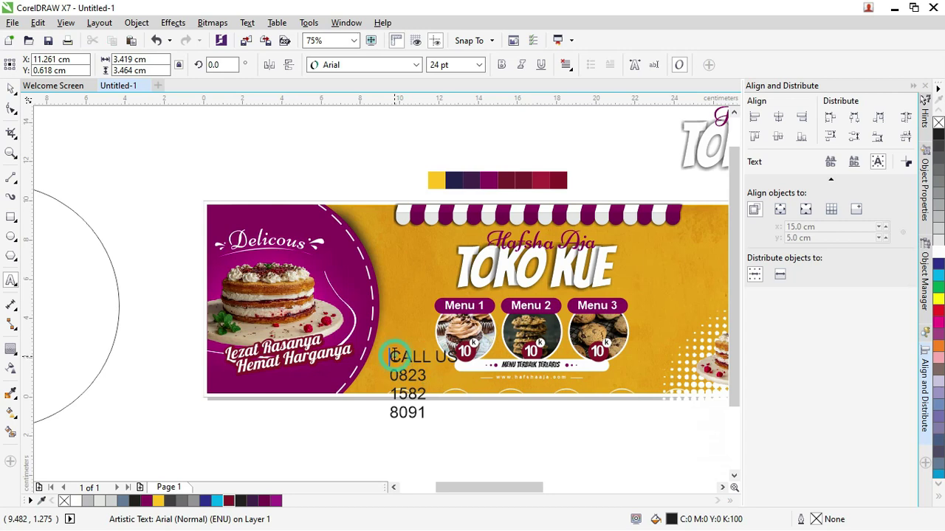
{"action": "key", "text": "ctrl+a"}
{"action": "left_click", "coordinate": [502, 65]}
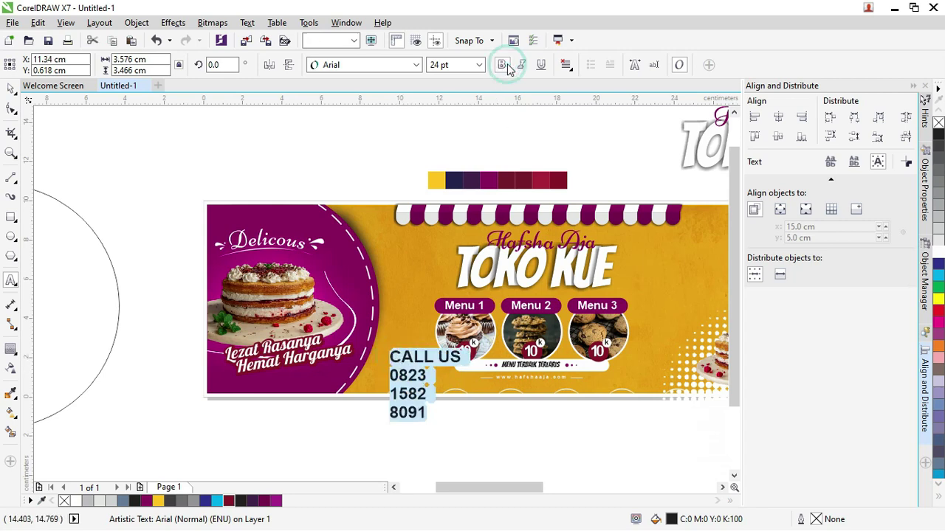
- Set the "CALL US" line to 10 pt and indent it above the phone number
{"action": "left_click", "coordinate": [398, 352]}
{"action": "left_click_drag", "start_coordinate": [389, 357], "coordinate": [464, 358]}
{"action": "scroll", "coordinate": [443, 307], "scroll_direction": "up", "scroll_amount": 2}
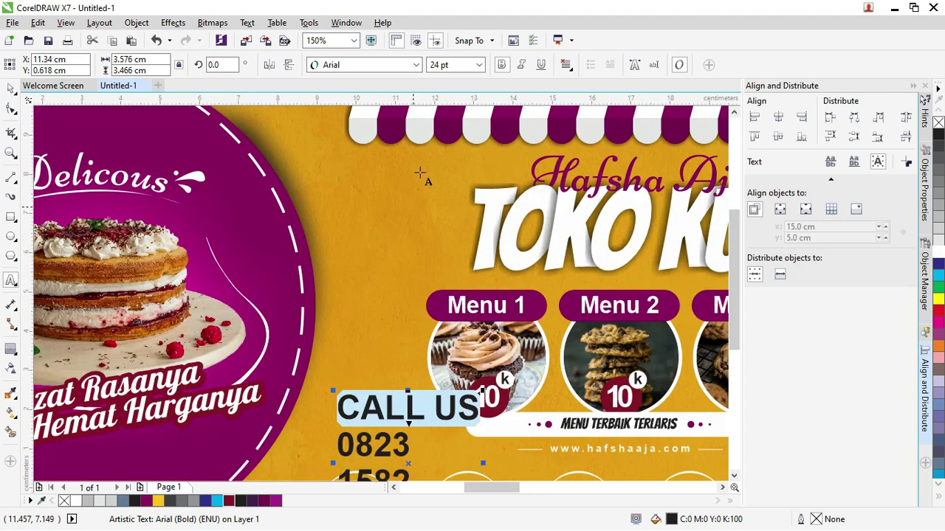
{"action": "left_click", "coordinate": [479, 65]}
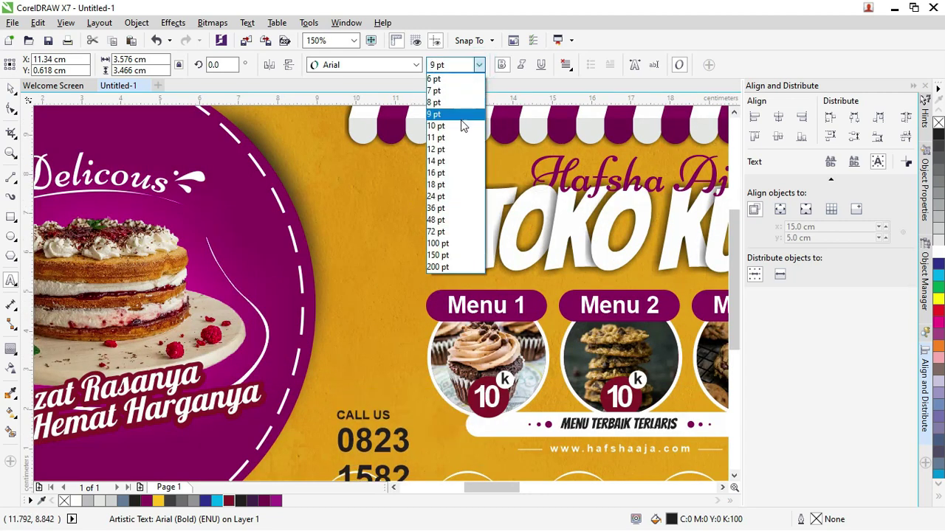
{"action": "left_click", "coordinate": [460, 126]}
{"action": "left_click", "coordinate": [338, 414]}
- Tighten the contact text's line spacing and move the block up beside the Menu 1 image
{"action": "left_click", "coordinate": [10, 88]}
{"action": "scroll", "coordinate": [337, 394], "scroll_direction": "down", "scroll_amount": 1}
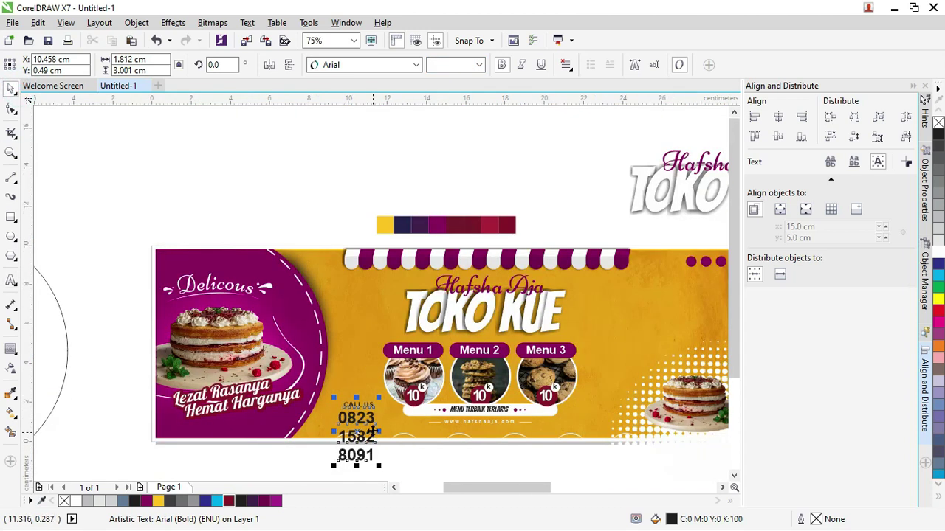
{"action": "left_click", "coordinate": [10, 108]}
{"action": "scroll", "coordinate": [305, 374], "scroll_direction": "up", "scroll_amount": 1}
{"action": "left_click_drag", "start_coordinate": [367, 478], "coordinate": [376, 452]}
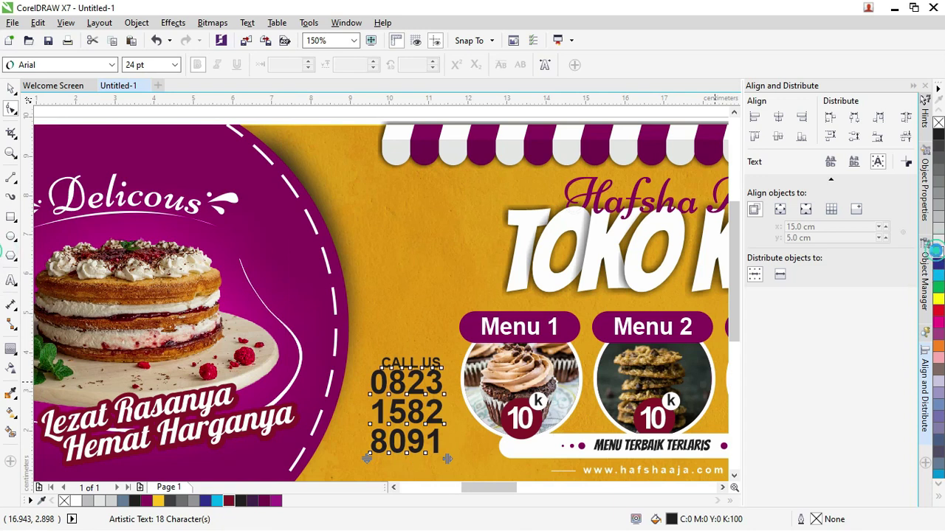
- Fill the contact text white and move it slightly down and left to X 10.399 cm, Y 2.121 cm
{"action": "left_click", "coordinate": [11, 88]}
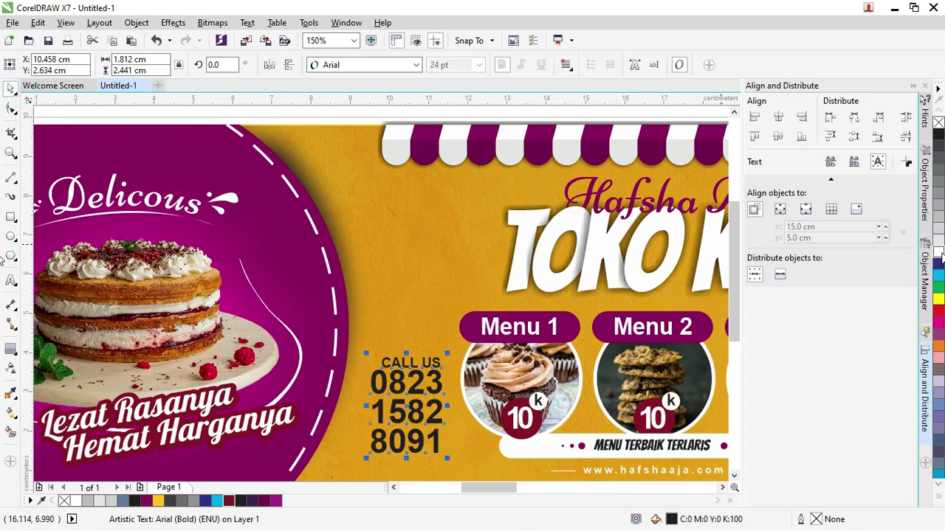
{"action": "left_click", "coordinate": [412, 417]}
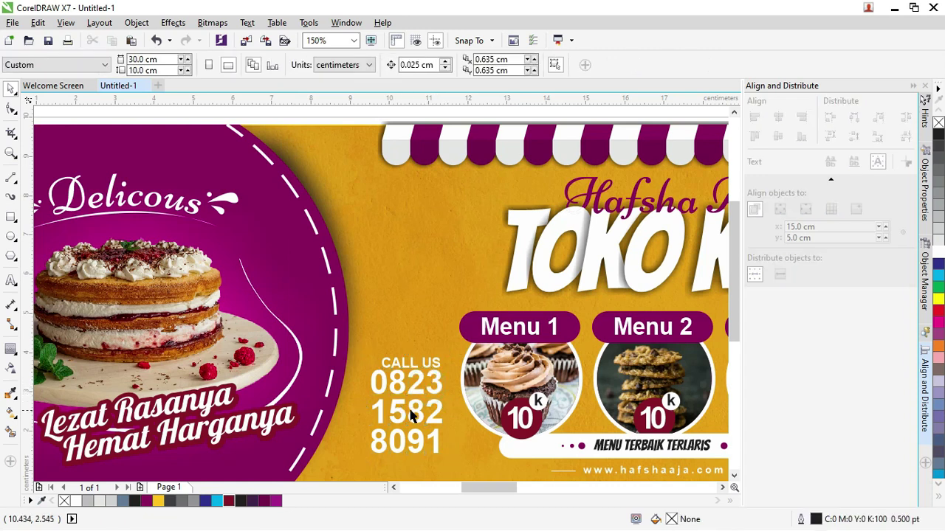
{"action": "left_click_drag", "start_coordinate": [739, 261], "coordinate": [734, 310]}
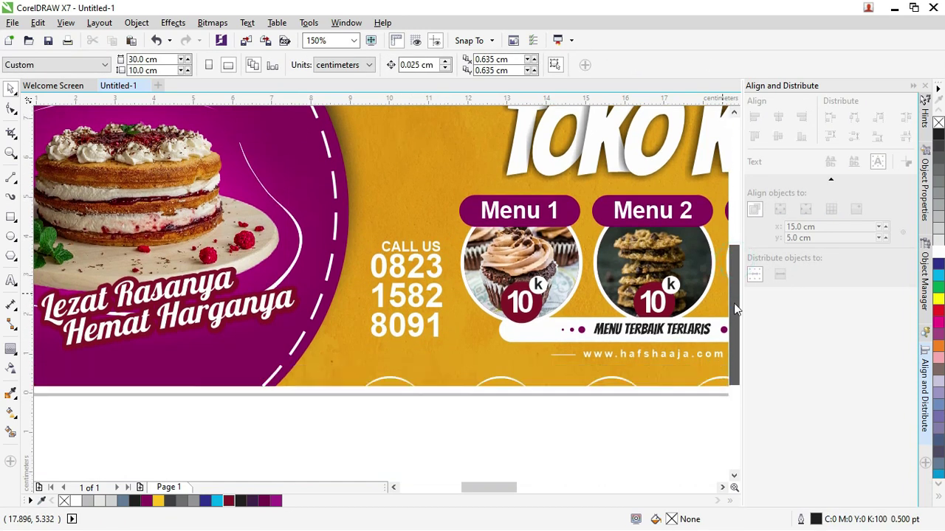
{"action": "left_click", "coordinate": [415, 302]}
{"action": "left_click_drag", "start_coordinate": [415, 303], "coordinate": [413, 324]}
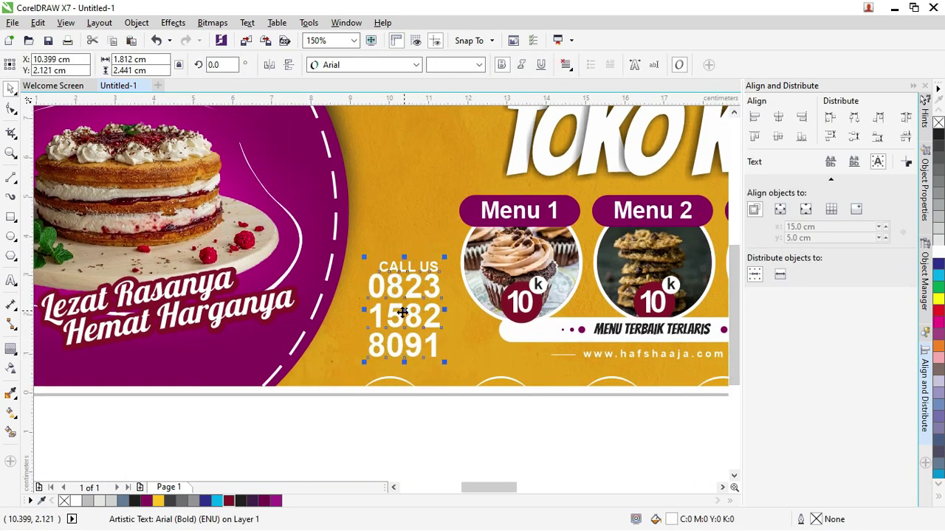
- Loosen the contact text's line spacing slightly so the block is about 2.689 cm high
{"action": "left_click", "coordinate": [12, 109]}
{"action": "left_click_drag", "start_coordinate": [364, 362], "coordinate": [364, 371]}
{"action": "key", "text": "space"}
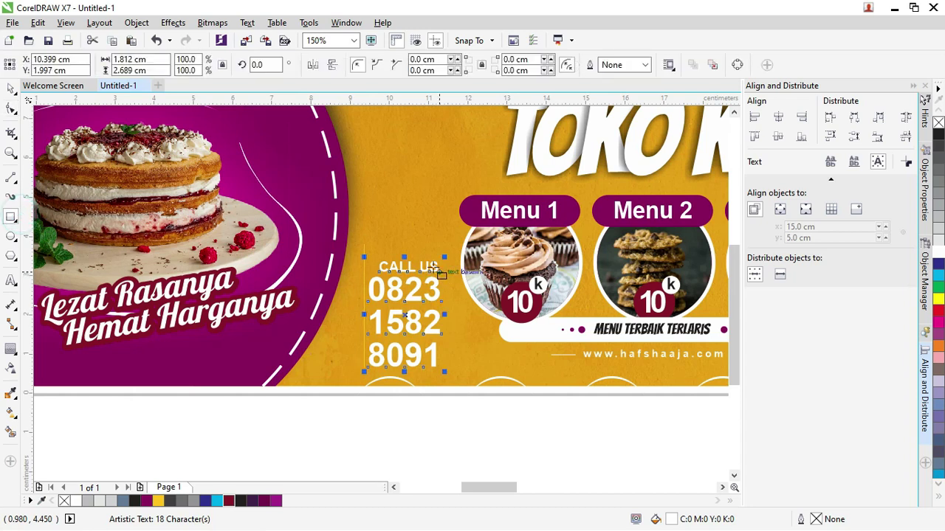
- Draw a rectangle about 1.984 × 0.524 cm over "CALL US", filled dark purple #730151 with no outline
{"action": "scroll", "coordinate": [364, 259], "scroll_direction": "up", "scroll_amount": 2}
{"action": "left_click_drag", "start_coordinate": [358, 249], "coordinate": [518, 293]}
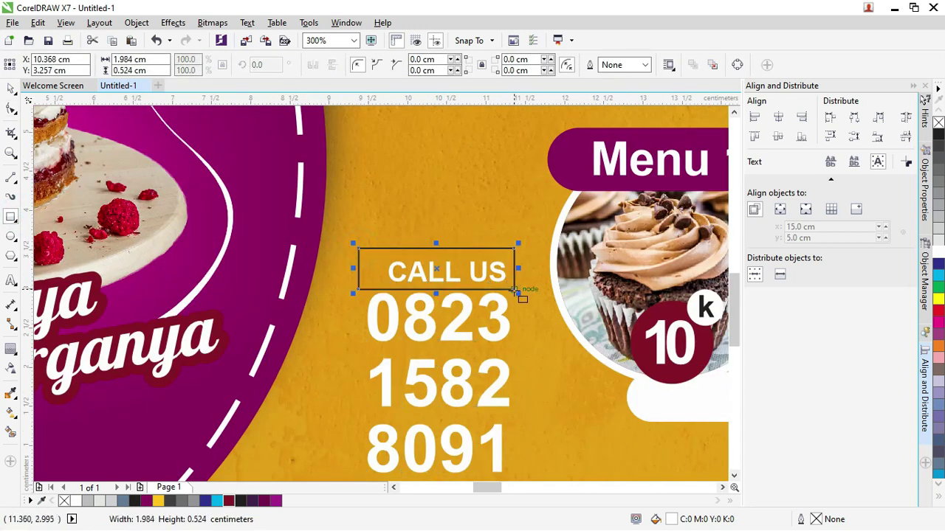
{"action": "left_click", "coordinate": [263, 502]}
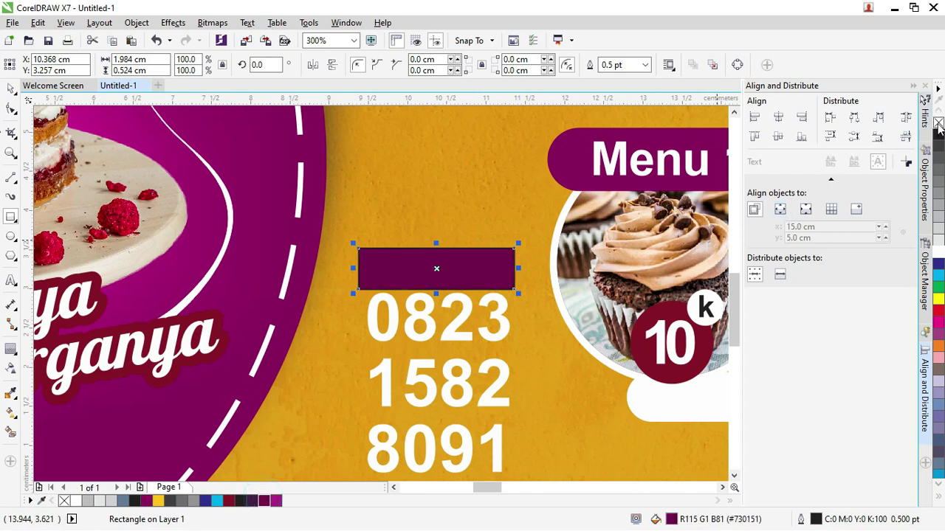
{"action": "right_click", "coordinate": [938, 123]}
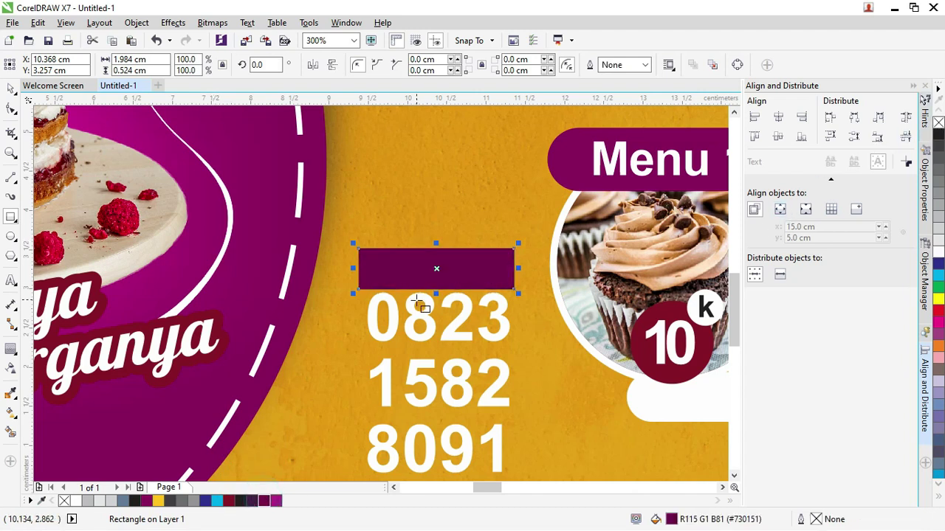
- Bring the contact text in front of the purple rectangle
{"action": "left_click", "coordinate": [14, 89]}
{"action": "left_click", "coordinate": [420, 328]}
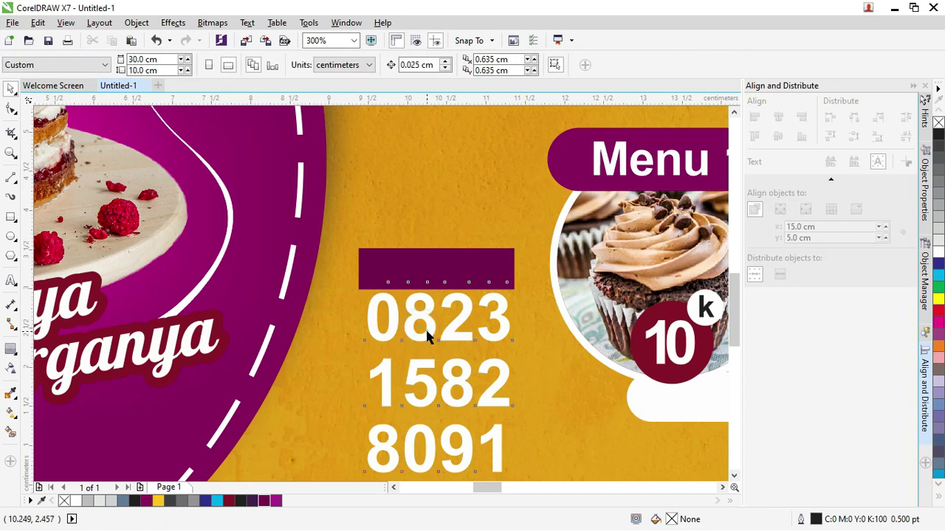
{"action": "left_click", "coordinate": [426, 332]}
{"action": "key", "text": "shift+Page_Up"}
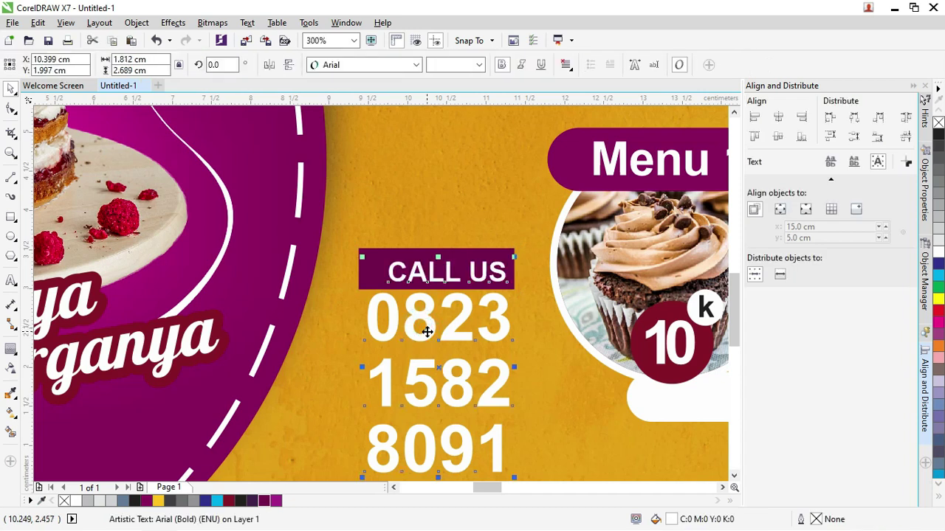
- Copy the purple bar onto the phone number's middle line, make it taller to cover the digits, and bring the contact text to the front
{"action": "left_click", "coordinate": [380, 244]}
{"action": "left_click", "coordinate": [378, 253]}
{"action": "left_click_drag", "start_coordinate": [377, 253], "coordinate": [374, 354]}
{"action": "left_click_drag", "start_coordinate": [436, 397], "coordinate": [436, 419]}
{"action": "key", "text": "Escape"}
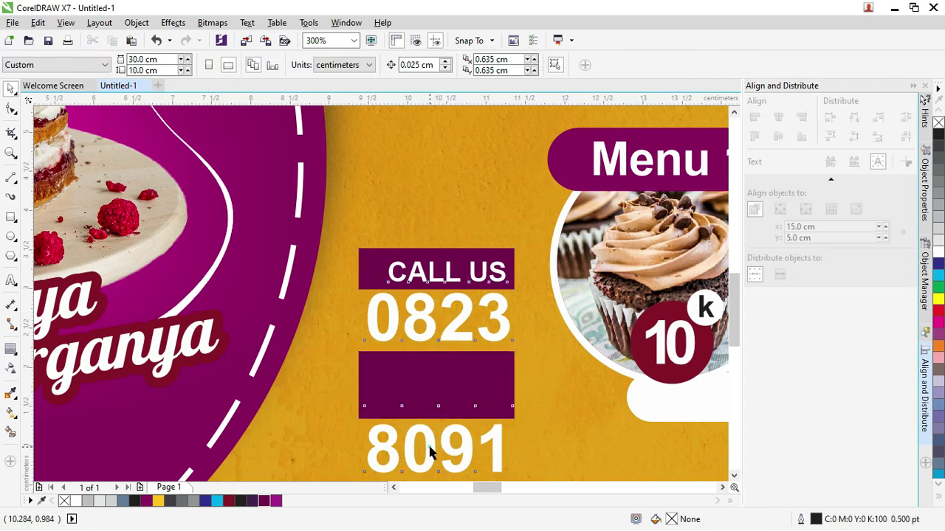
{"action": "left_click", "coordinate": [431, 449]}
{"action": "key", "text": "shift+Page_Up"}
- Scale the contact text and its two purple bars together to about 81.7%, roughly 1.621 × 2.342 cm
{"action": "scroll", "coordinate": [418, 429], "scroll_direction": "down", "scroll_amount": 5}
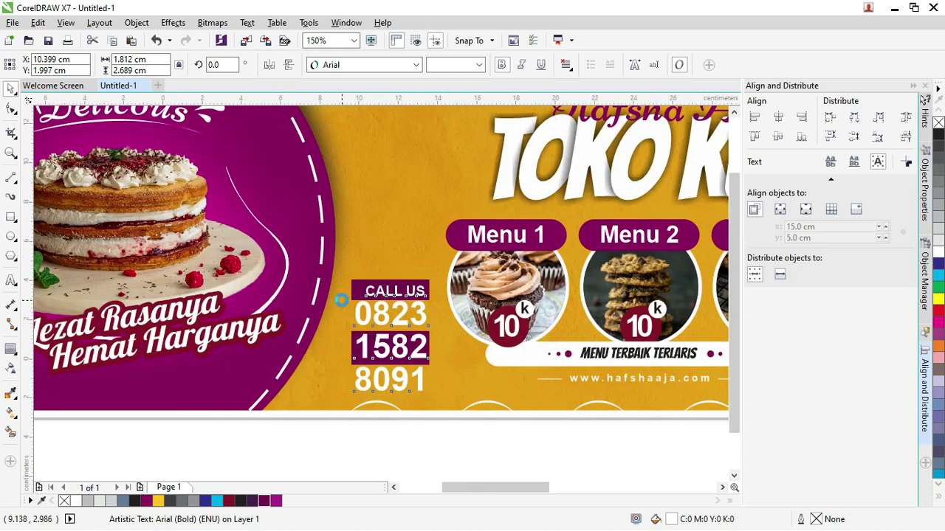
{"action": "scroll", "coordinate": [397, 408], "scroll_direction": "up", "scroll_amount": 3}
{"action": "left_click_drag", "start_coordinate": [397, 409], "coordinate": [302, 221]}
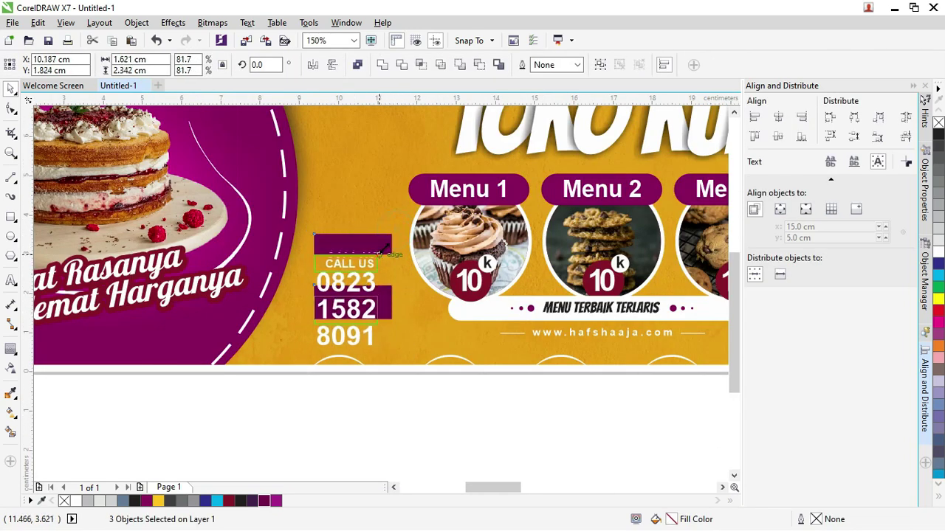
{"action": "left_click_drag", "start_coordinate": [392, 345], "coordinate": [375, 329]}
{"action": "left_click", "coordinate": [415, 396]}
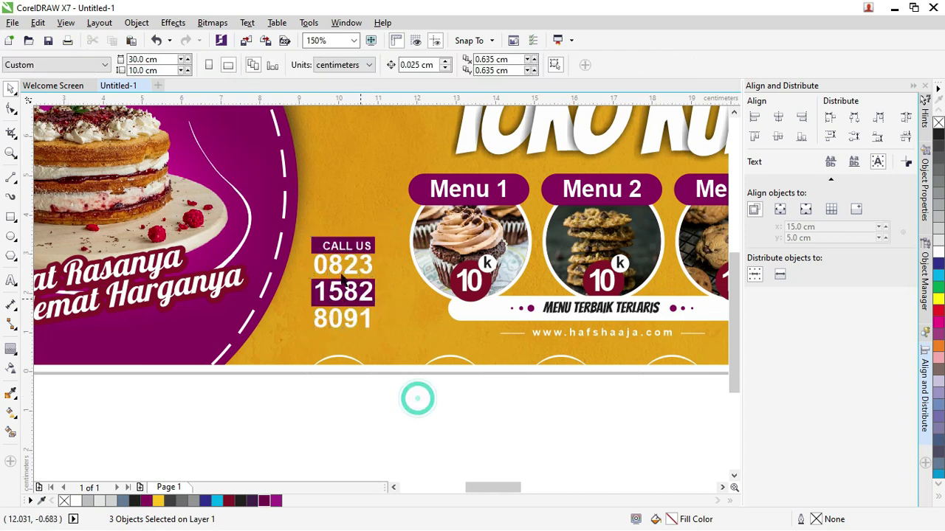
- Review the whole banner's layout and examine the awning and shop title up close
{"action": "scroll", "coordinate": [318, 251], "scroll_direction": "down", "scroll_amount": 2}
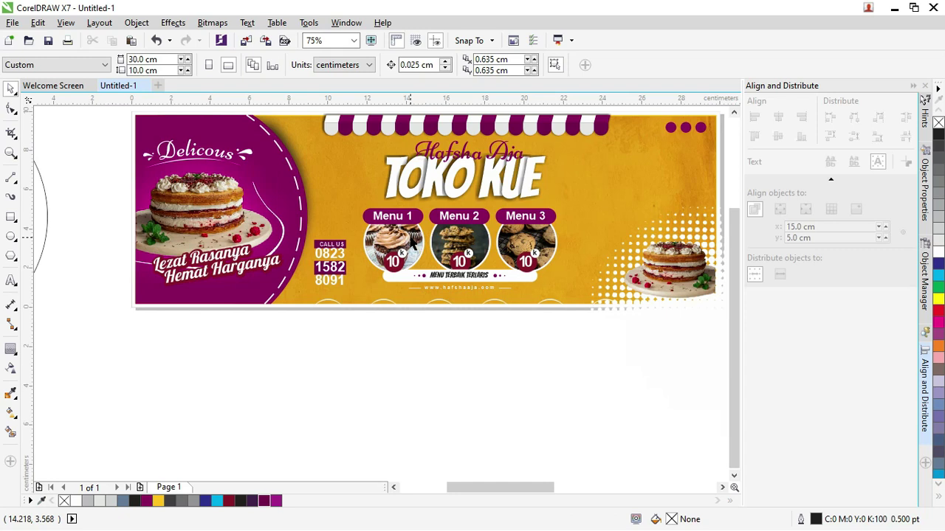
{"action": "scroll", "coordinate": [429, 231], "scroll_direction": "down", "scroll_amount": 3}
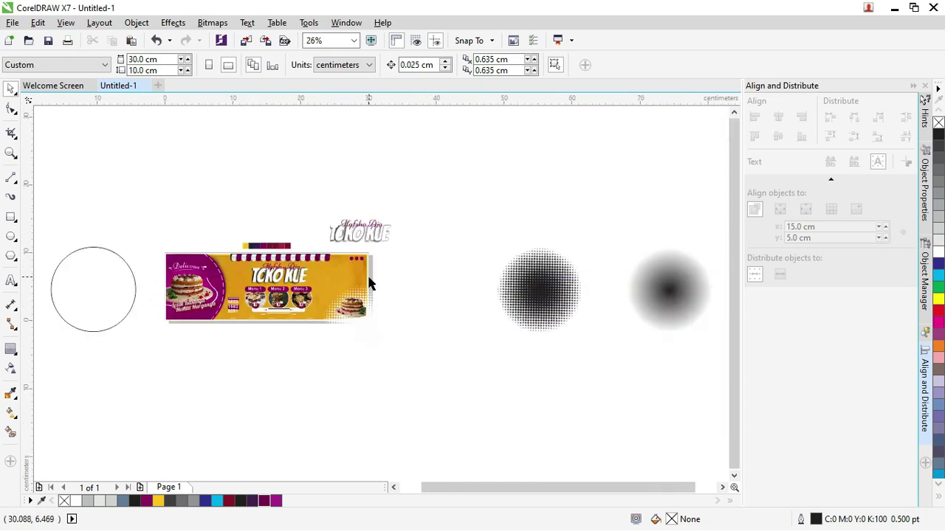
{"action": "key", "text": "z"}
{"action": "left_click_drag", "start_coordinate": [148, 232], "coordinate": [390, 334]}
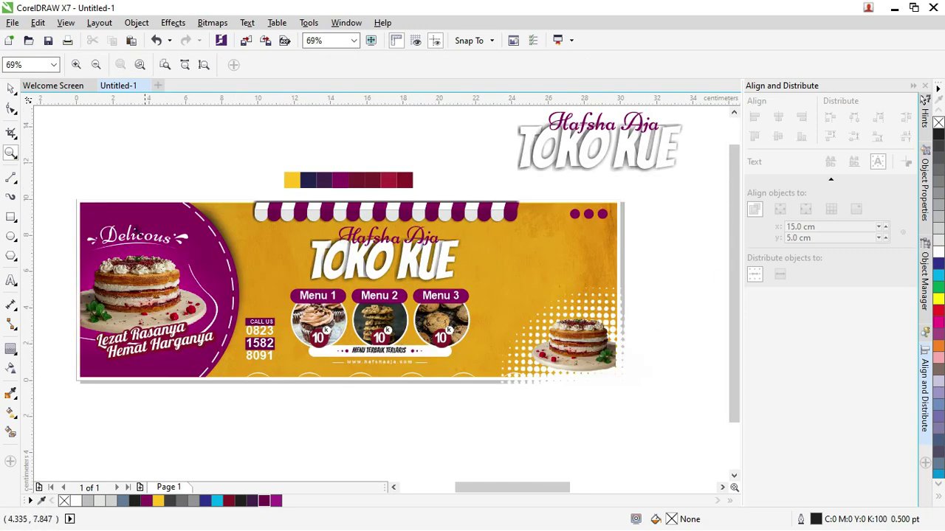
{"action": "left_click_drag", "start_coordinate": [70, 184], "coordinate": [645, 390]}
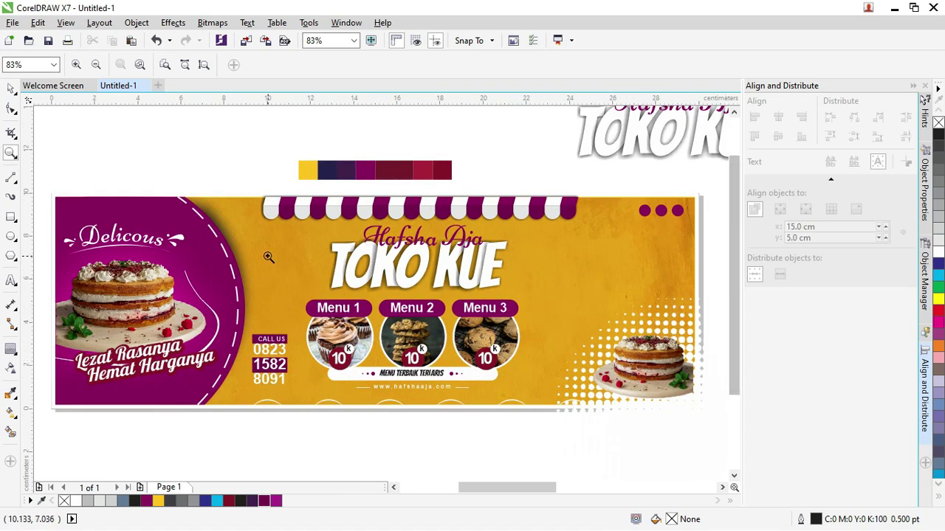
{"action": "left_click", "coordinate": [11, 88]}
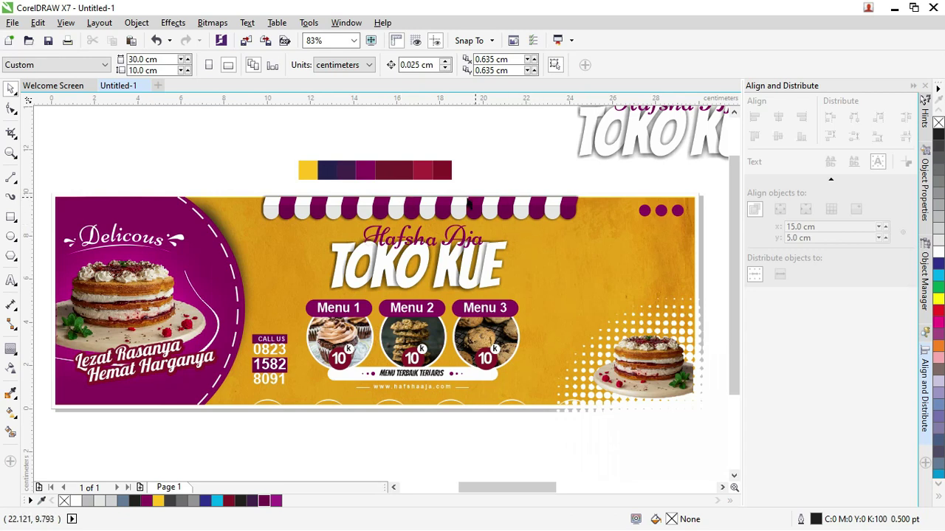
{"action": "scroll", "coordinate": [469, 202], "scroll_direction": "up", "scroll_amount": 3}
{"action": "scroll", "coordinate": [461, 198], "scroll_direction": "down", "scroll_amount": 3}
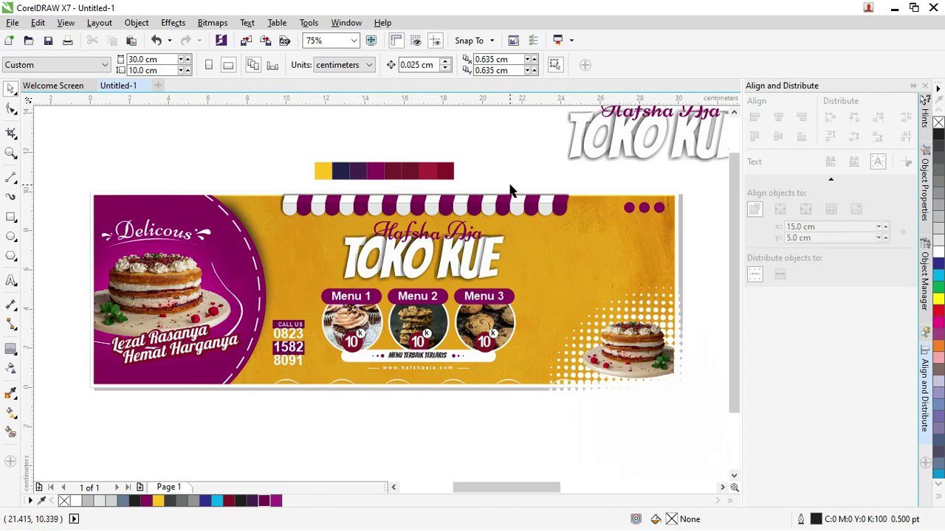
{"action": "scroll", "coordinate": [525, 182], "scroll_direction": "up", "scroll_amount": 2}
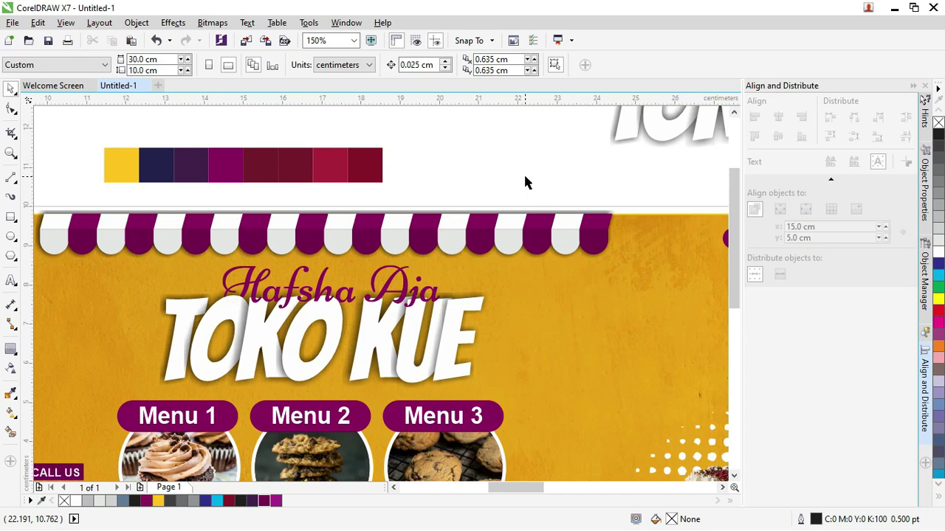
{"action": "scroll", "coordinate": [516, 181], "scroll_direction": "down", "scroll_amount": 2}
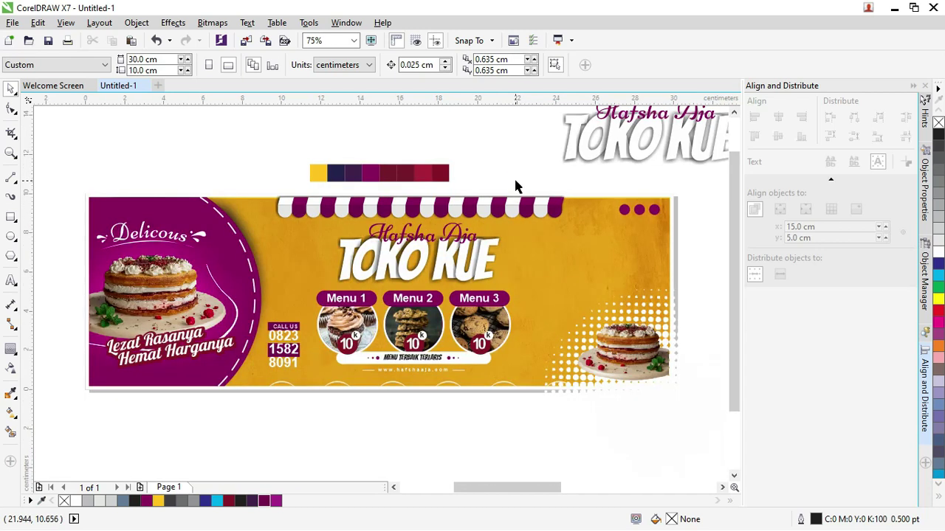